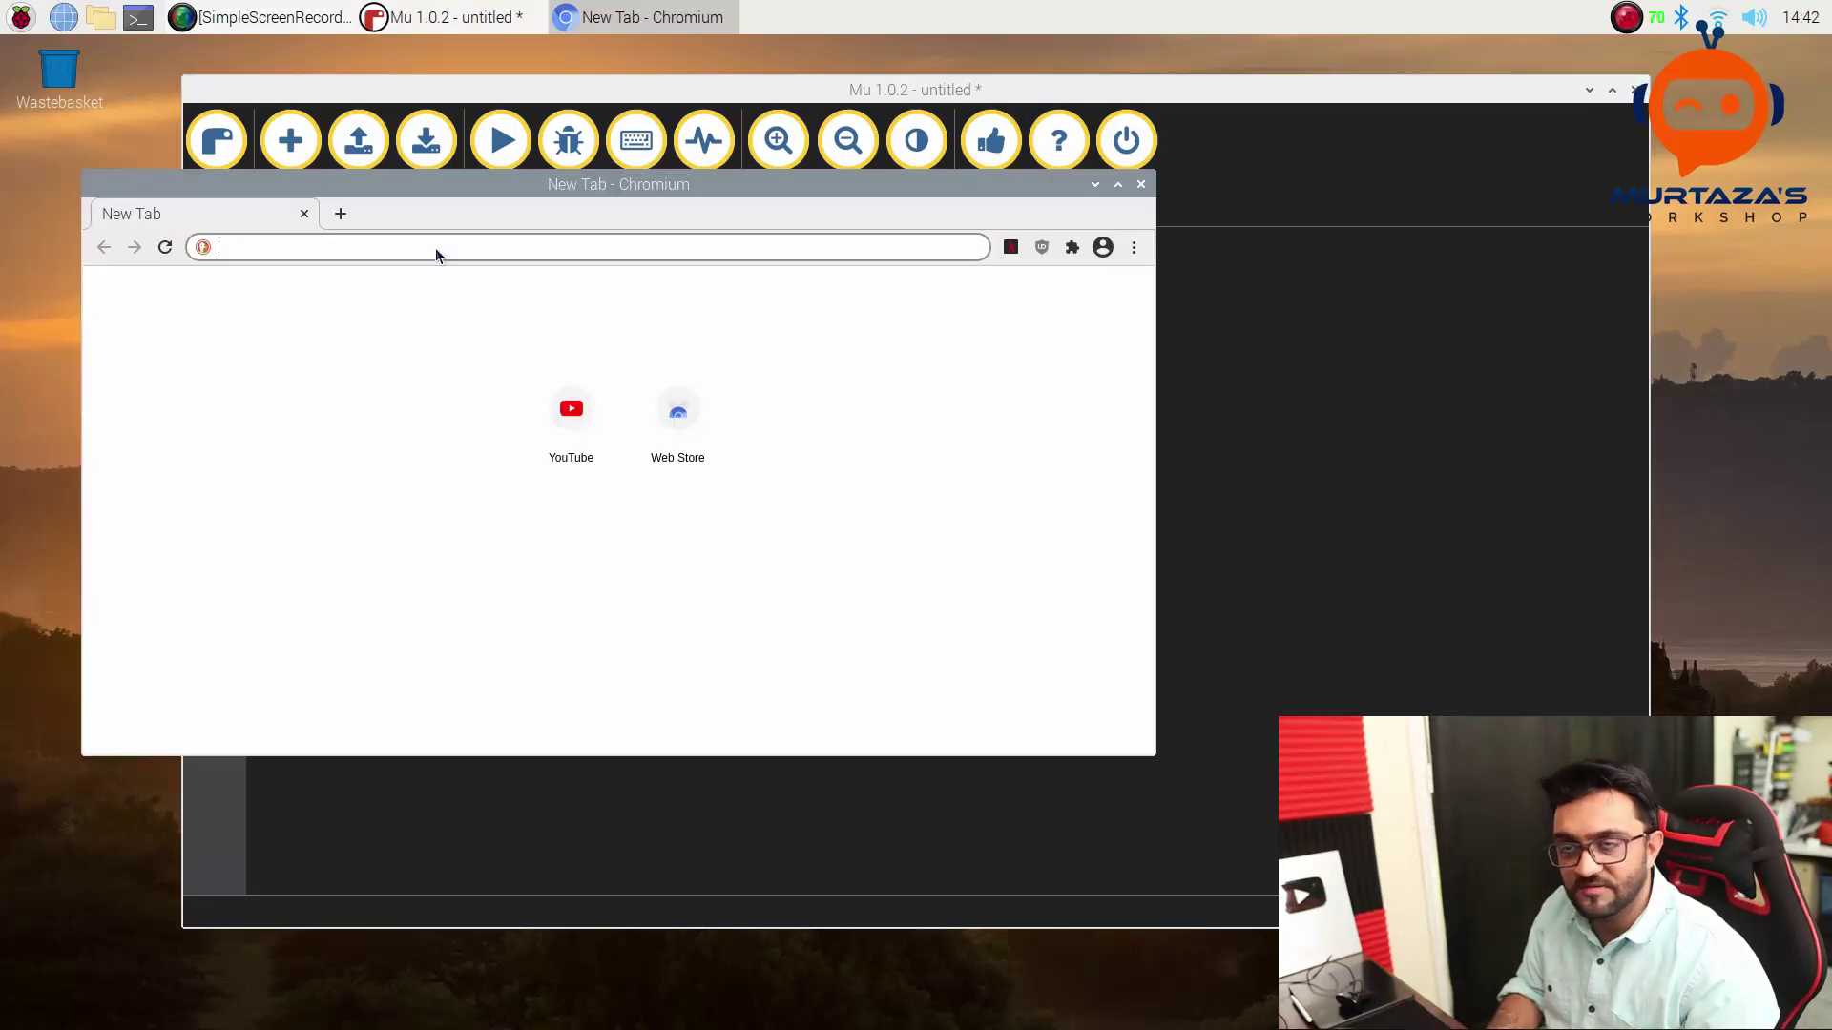
Reposition and enlarge the browser, then highlight the Stack Images example code in the cvzone README.
left_click_drag(556, 186, 784, 101)
scroll(752, 454, "down", 2)
scroll(752, 454, "down", 3)
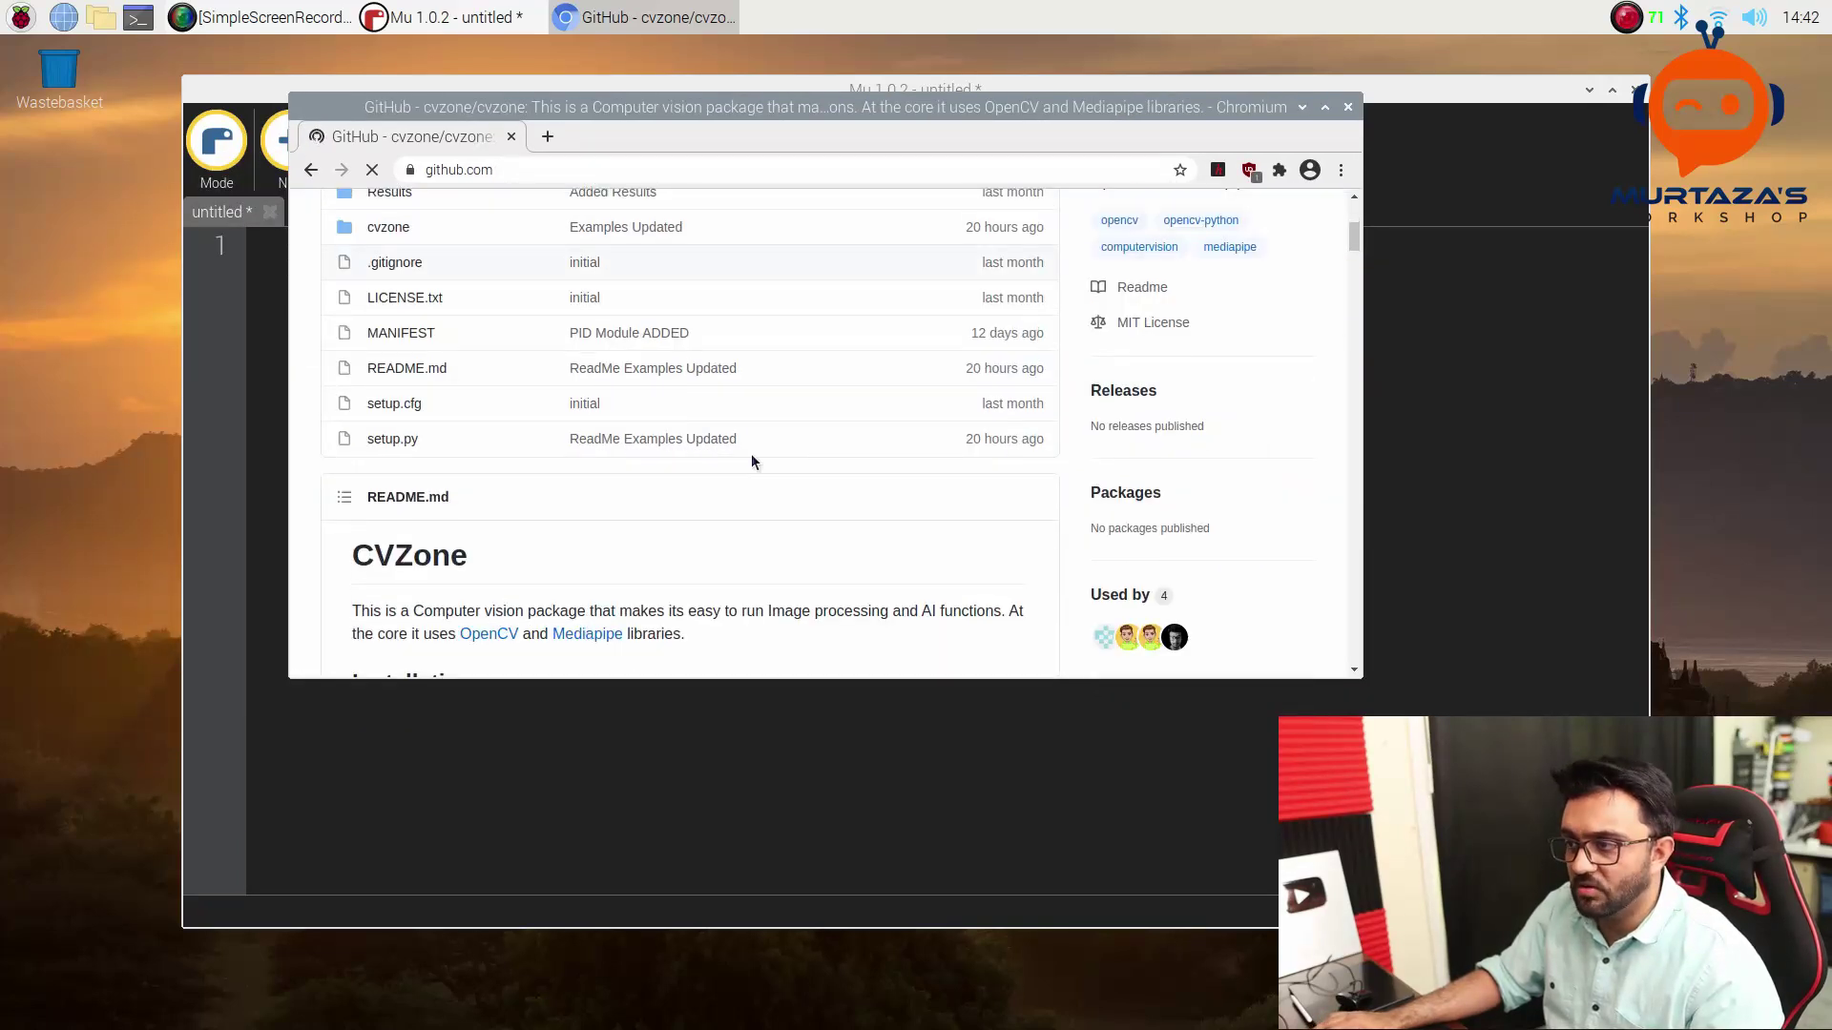
scroll(752, 454, "down", 4)
scroll(753, 455, "down", 4)
scroll(757, 516, "down", 5)
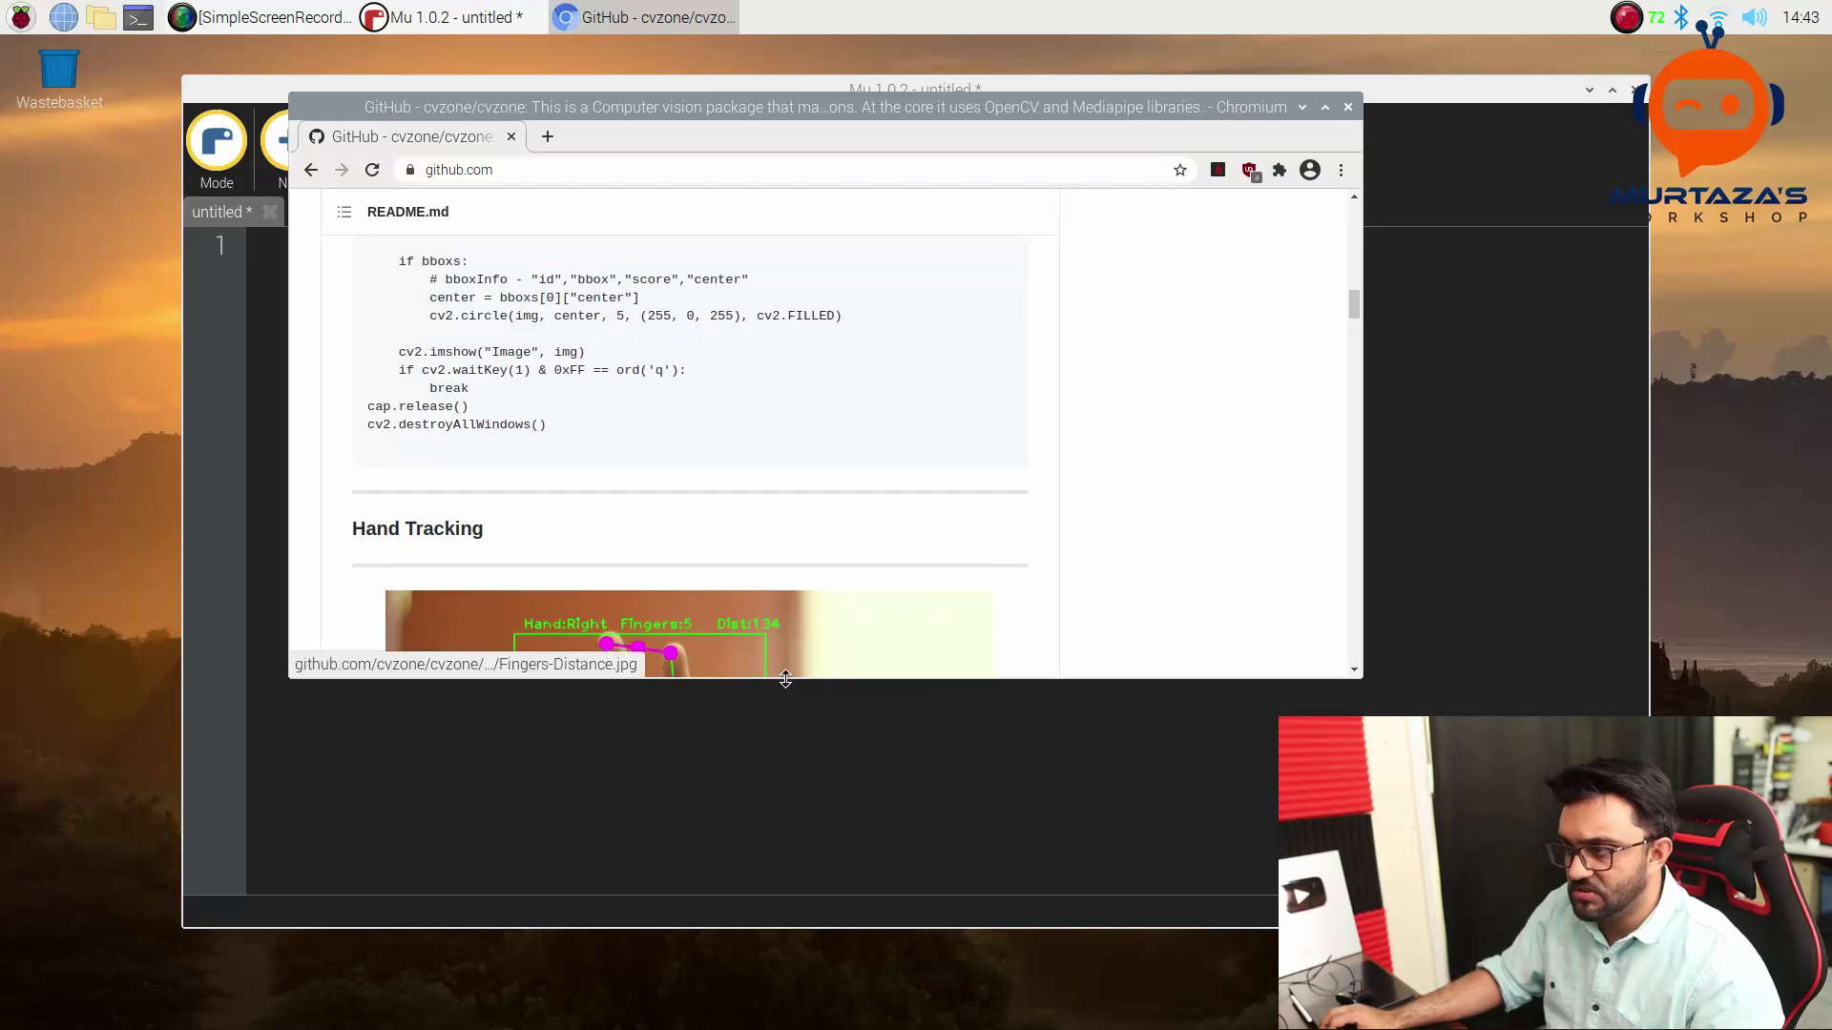
left_click_drag(786, 678, 796, 898)
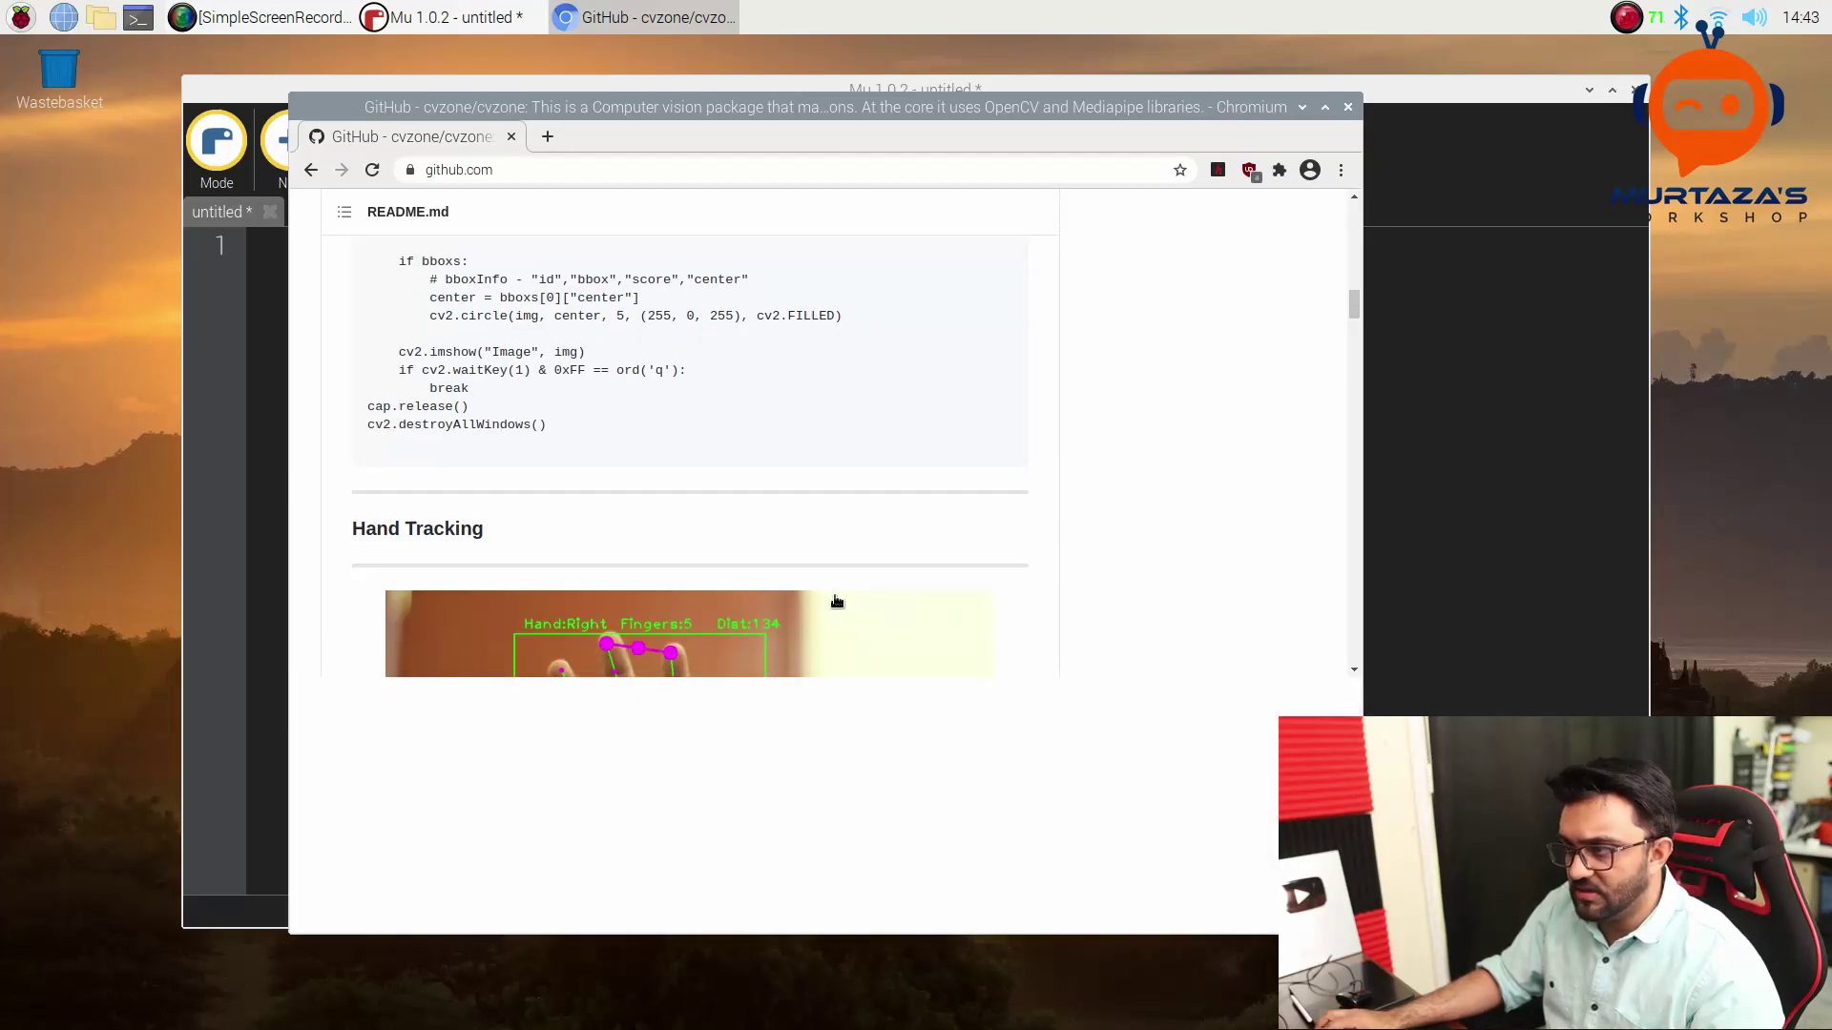
scroll(836, 572, "down", 3)
scroll(829, 537, "down", 3)
scroll(829, 511, "down", 3)
scroll(830, 501, "down", 3)
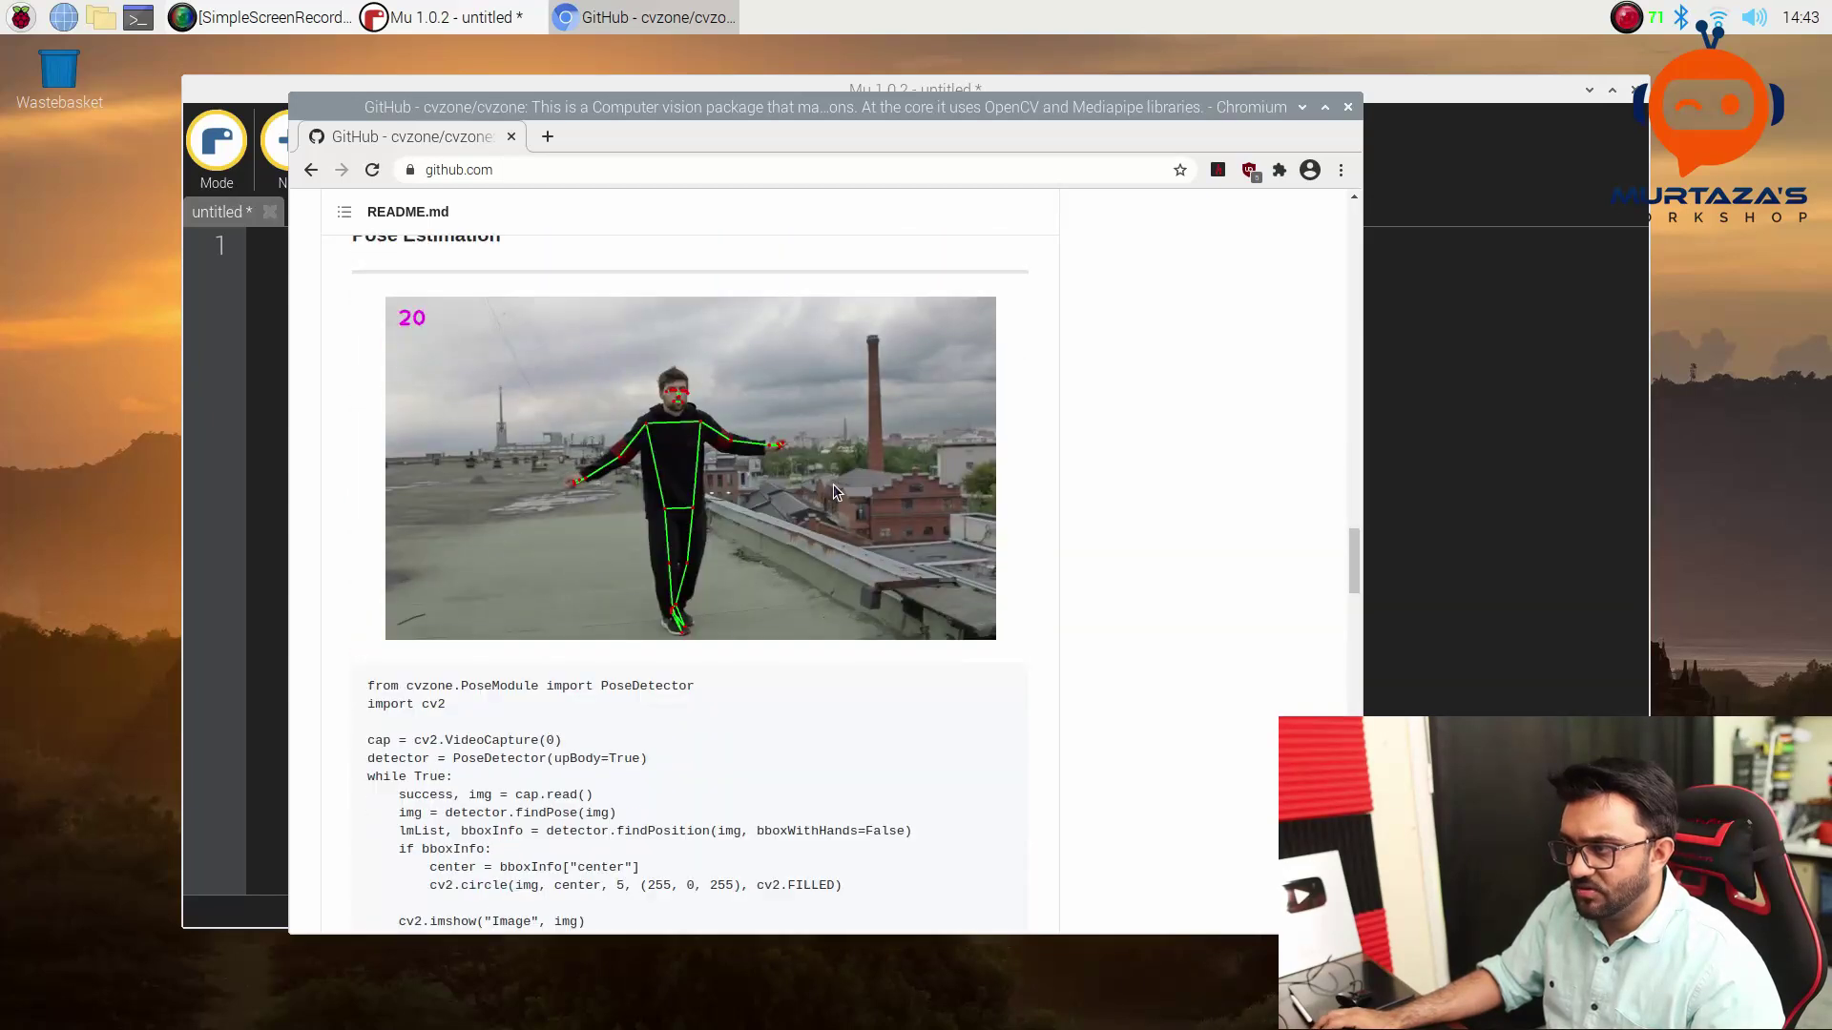
scroll(833, 484, "down", 2)
scroll(835, 478, "down", 3)
scroll(795, 490, "down", 2)
scroll(731, 485, "up", 2)
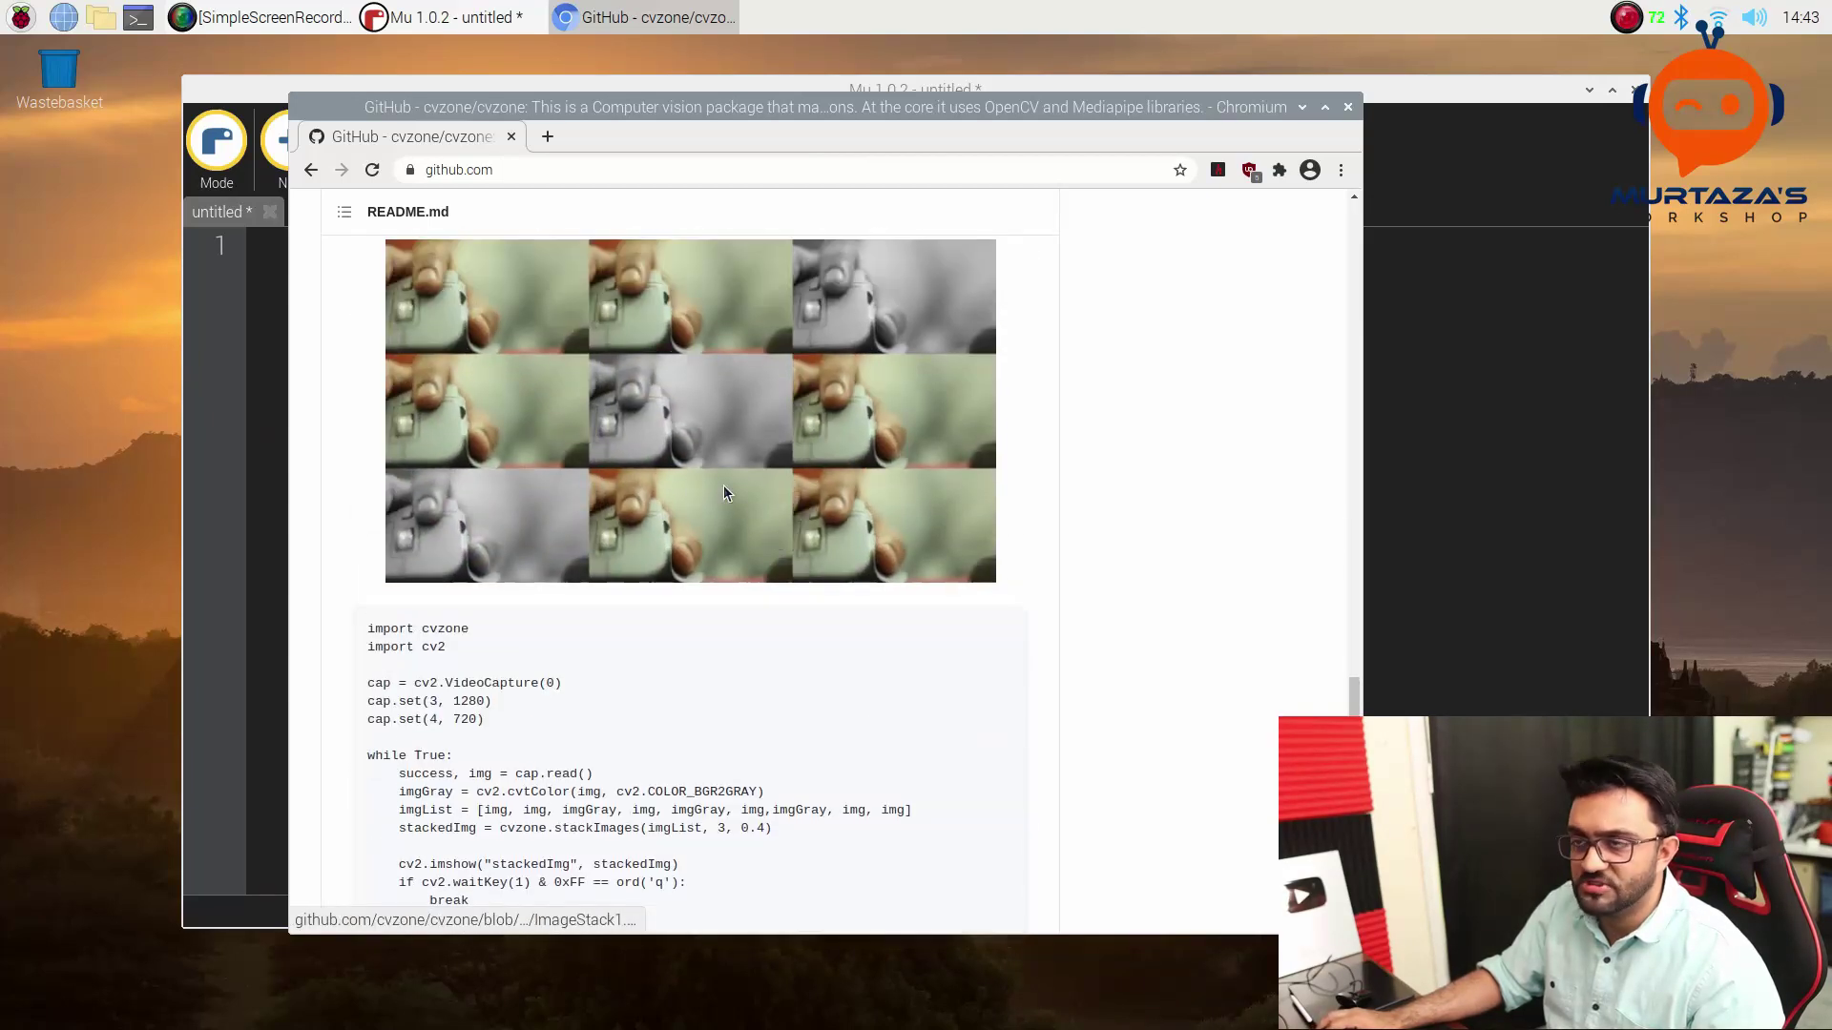
scroll(687, 458, "up", 1)
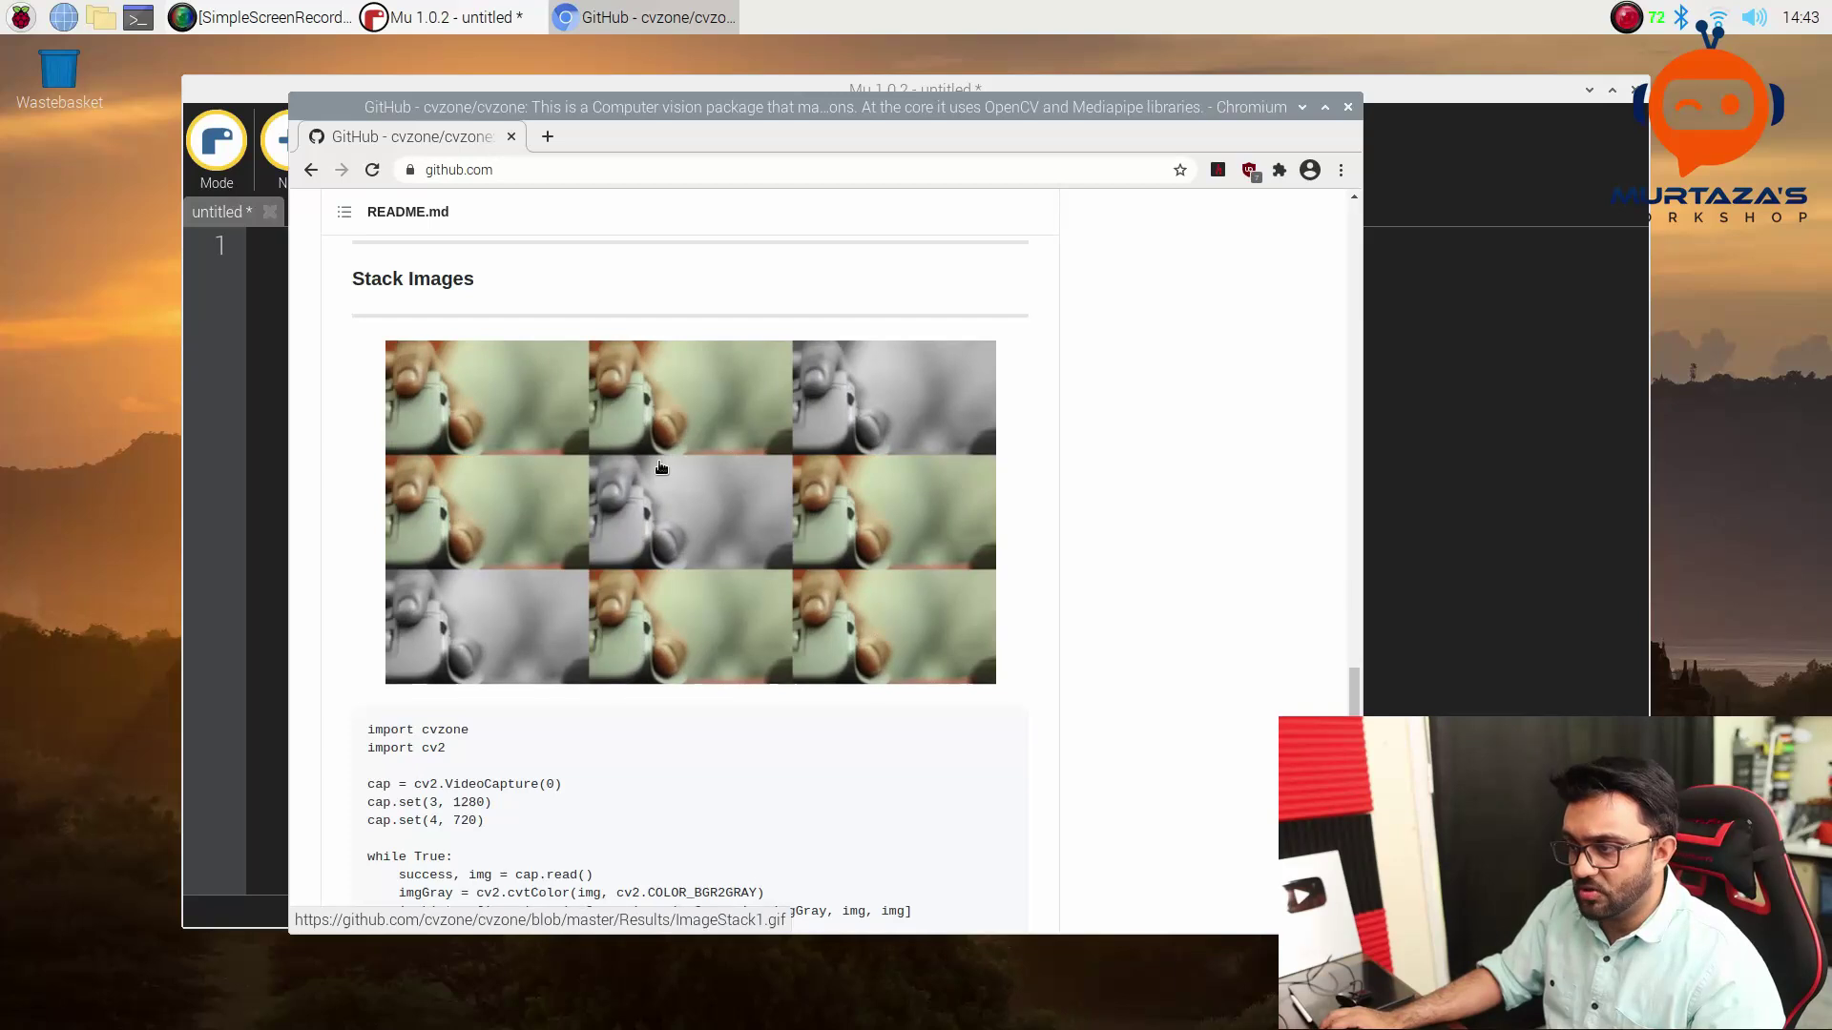
scroll(601, 572, "down", 3)
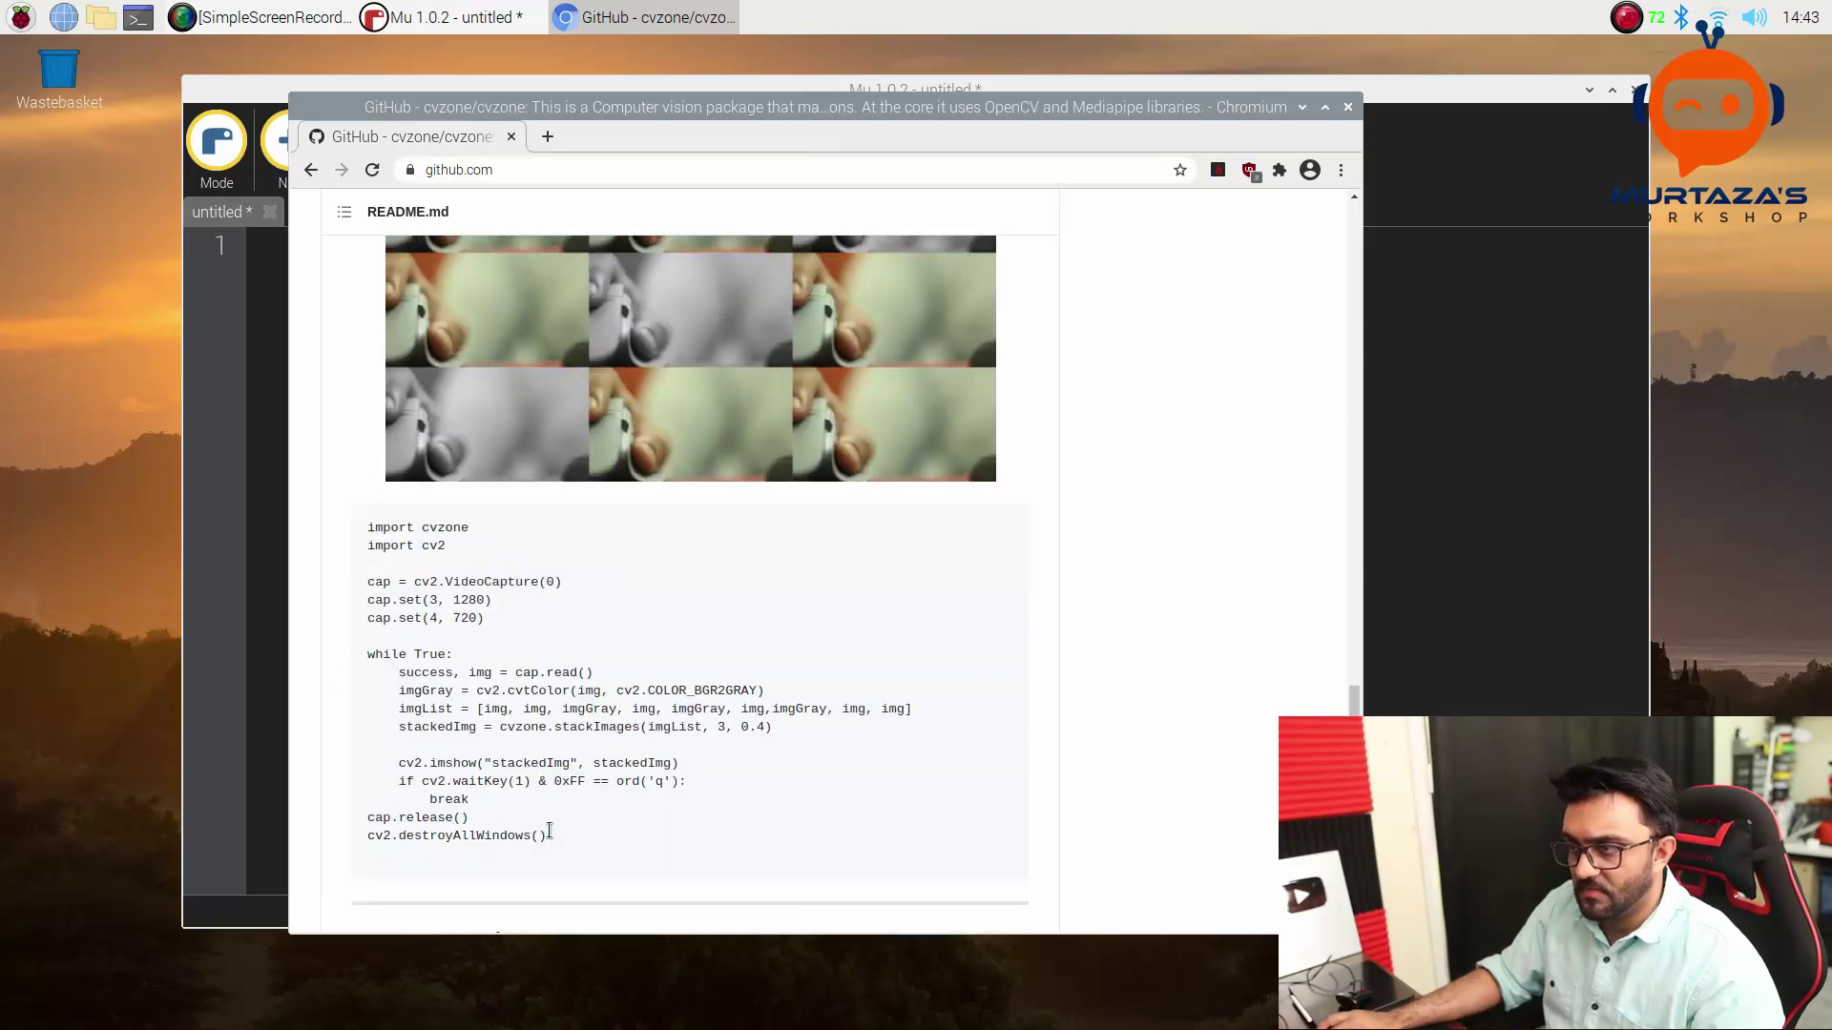
left_click_drag(548, 838, 351, 512)
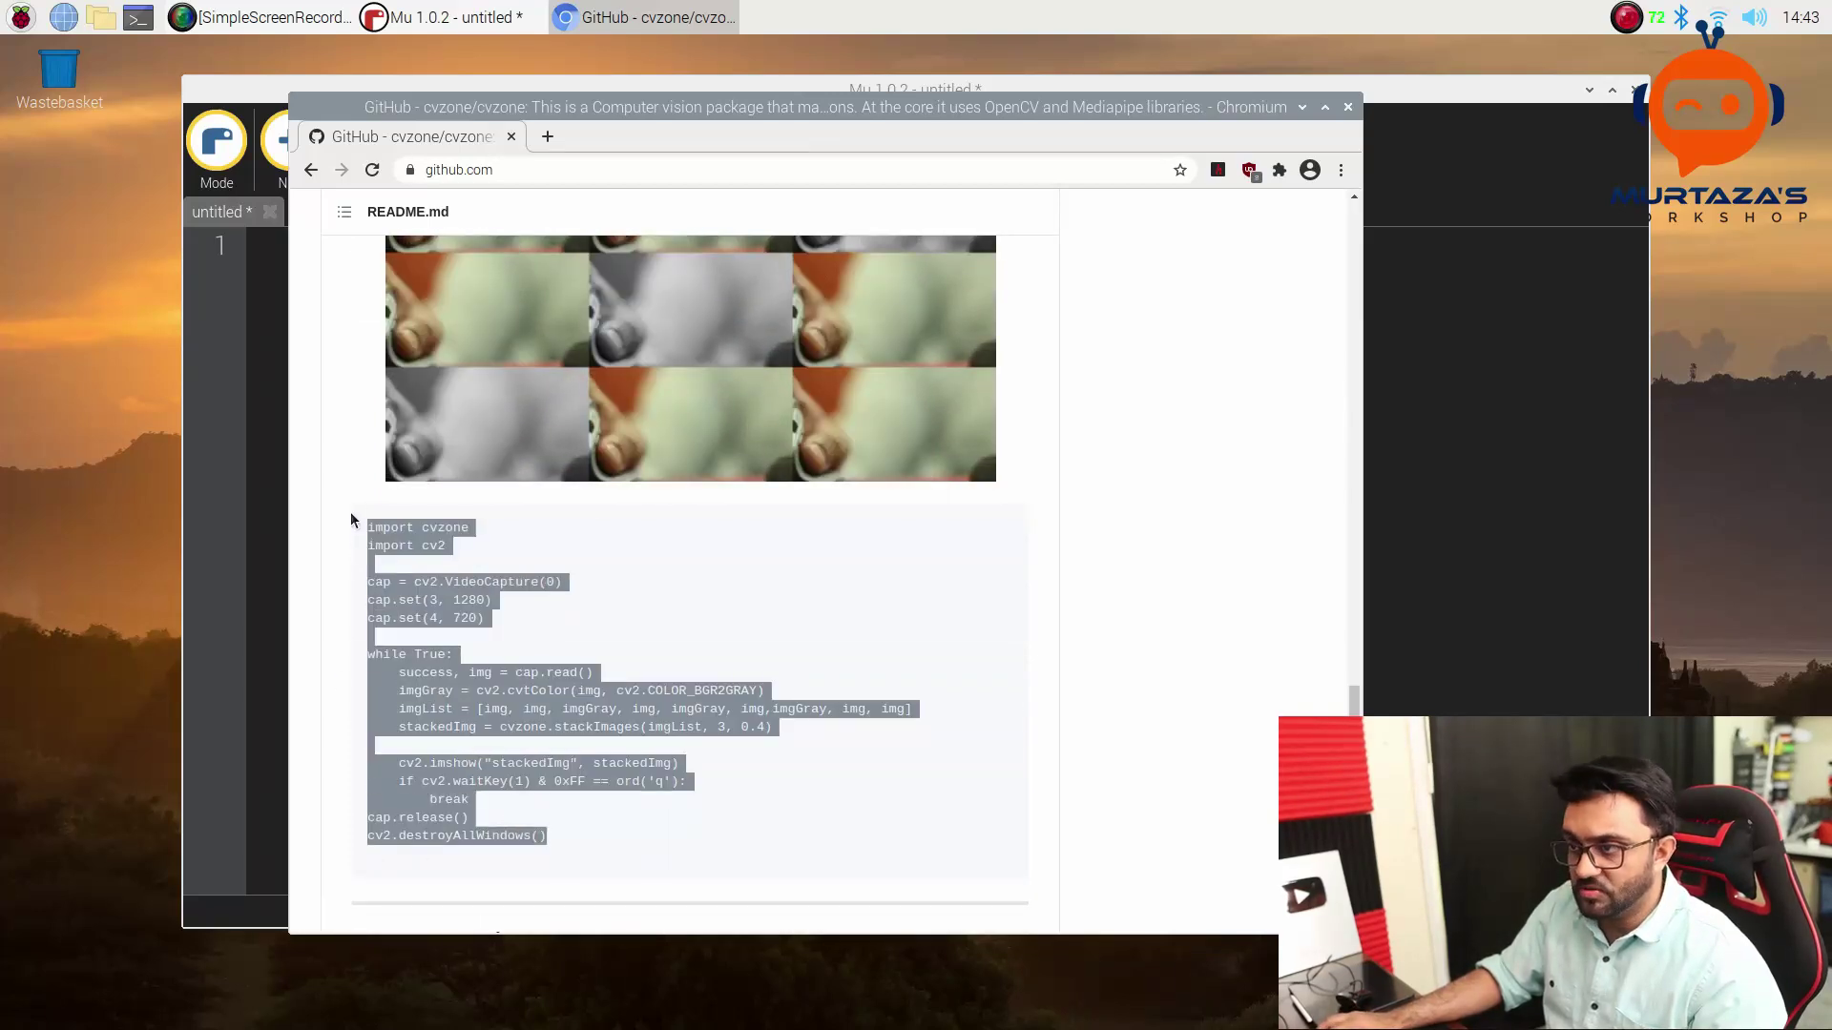
Paste the Stack Images code into Mu and remove the stray comment mark on line 5.
left_click(255, 496)
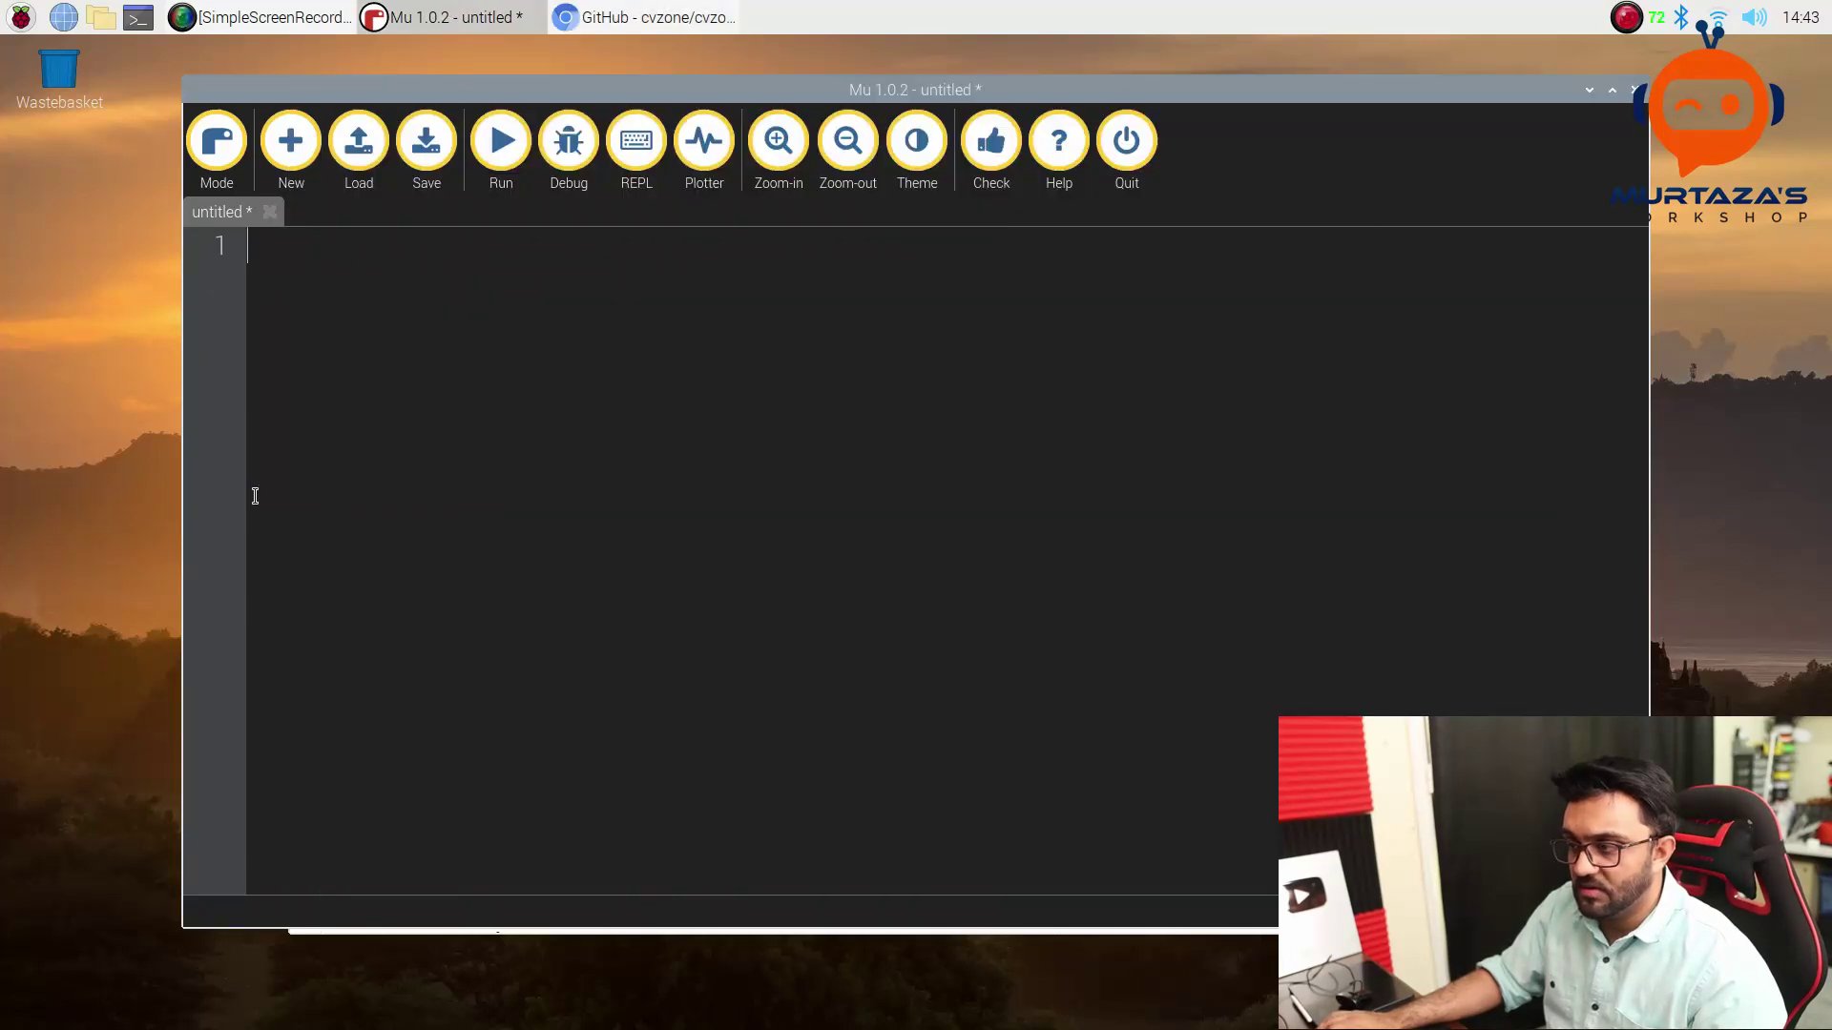
type("import cvzone import cv2  cap = cv2.VideoCapture(0) cap.set(3, 1280) cap.set(4, 720)  while True:     success, img = cap.read()     imgGray = cv2.cvtColor(img, cv2.COLOR_BGR2GRAY)     imgList = [img, img, imgGray, img, imgGray, img,imgGray, img, img]     stackedImg = cvzone.stackImages(imgList, 3, 0.4)      cv2.imshow(\"stackedImg\", stackedImg)     if cv2.waitKey(1) & 0xFF == ord('q'):         break cap.release() cv2.destroyAllWindows()")
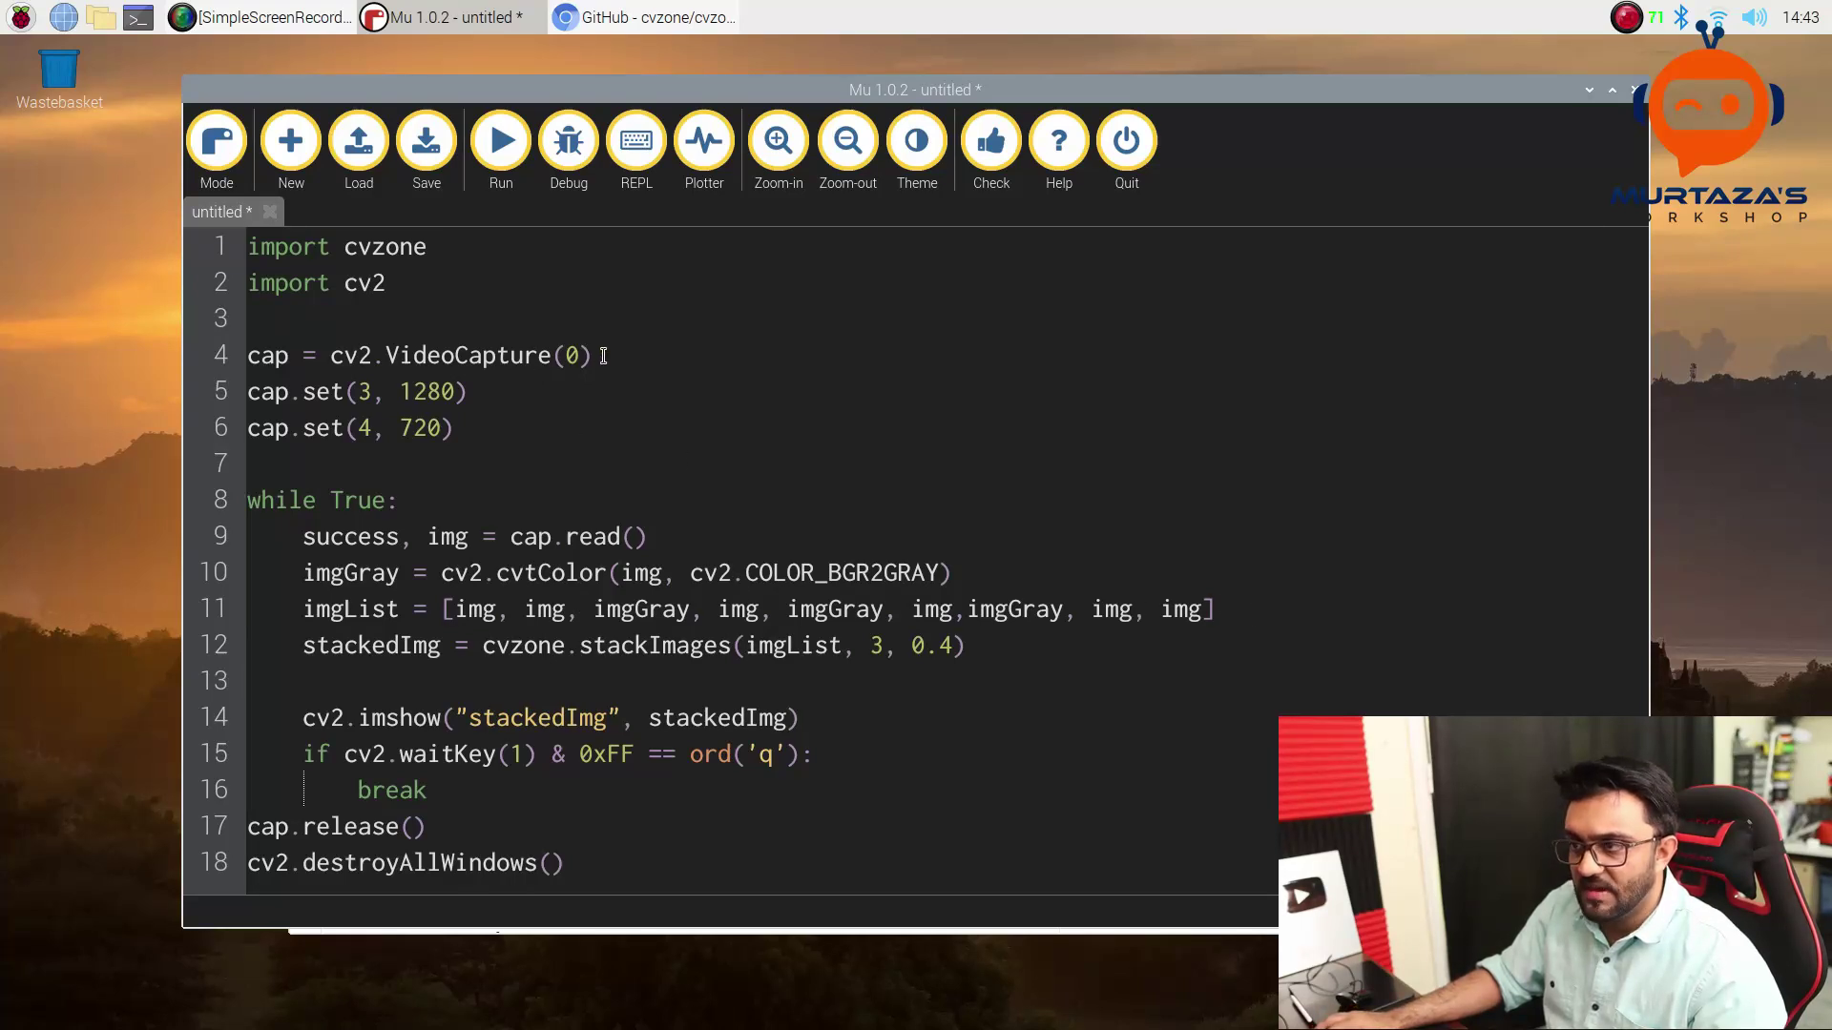
left_click_drag(344, 359, 252, 358)
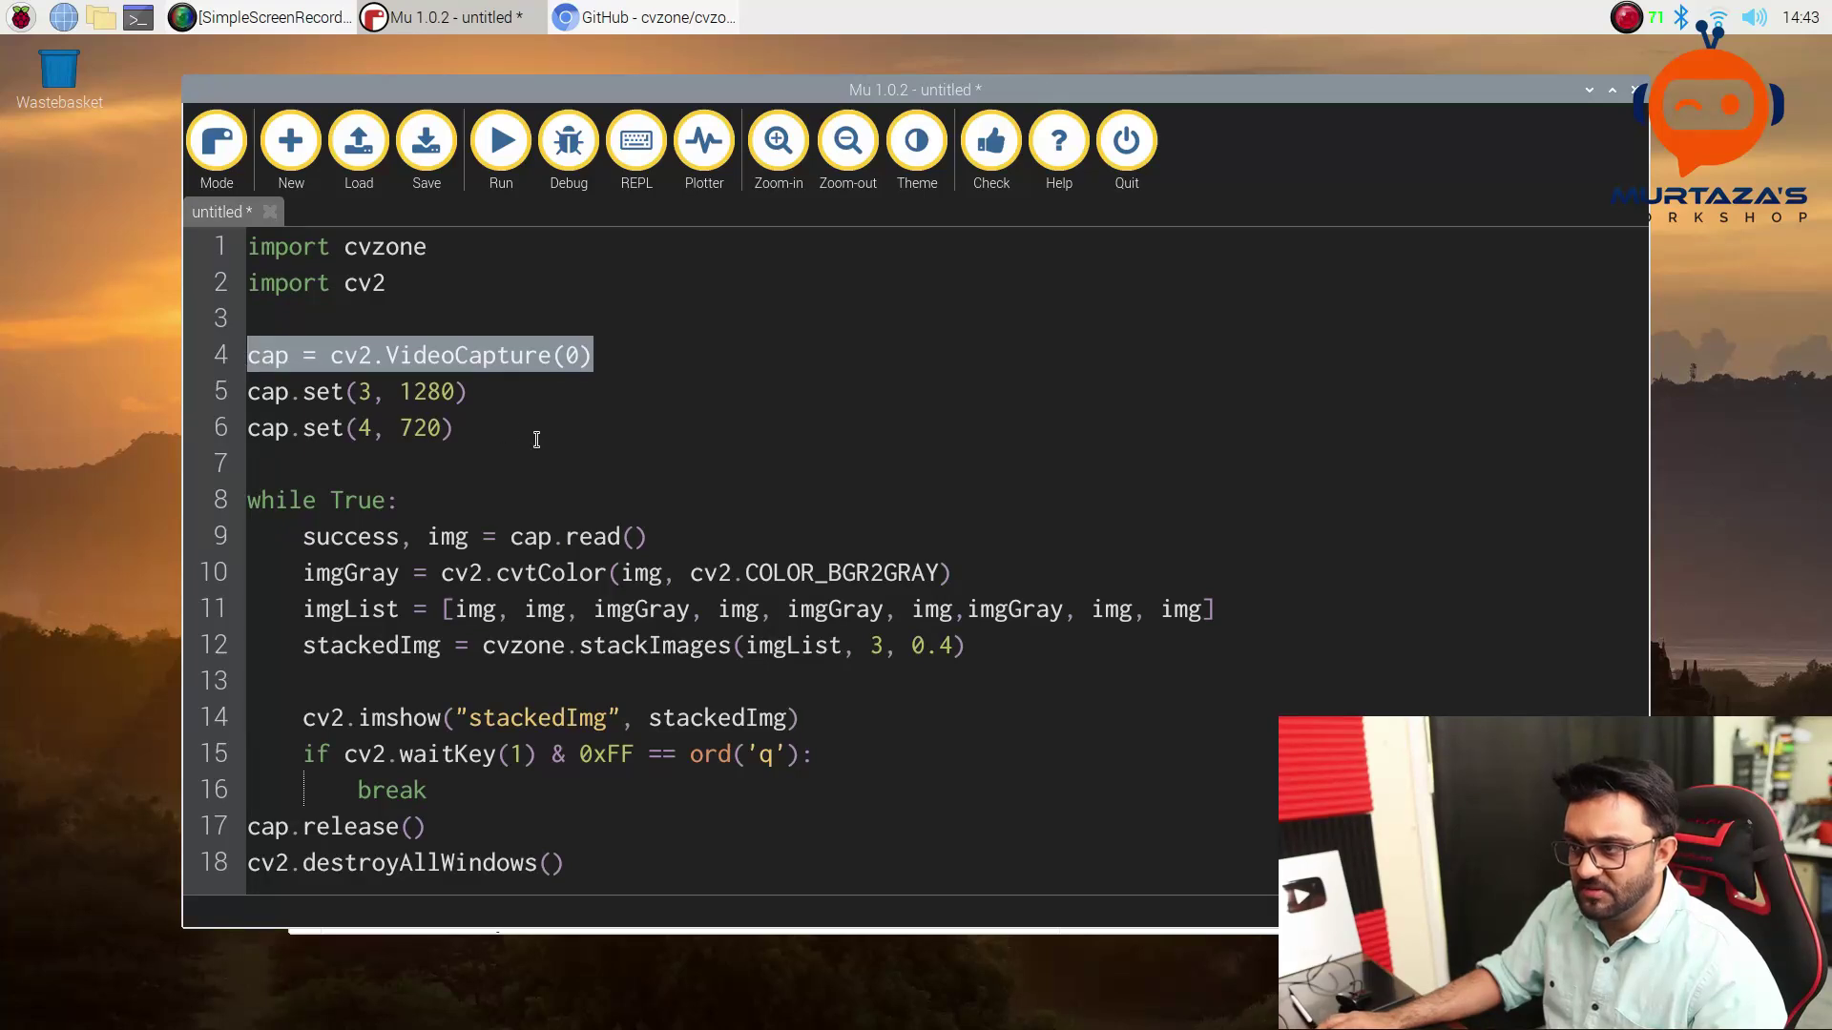
left_click(237, 391)
type("#")
key("BackSpace")
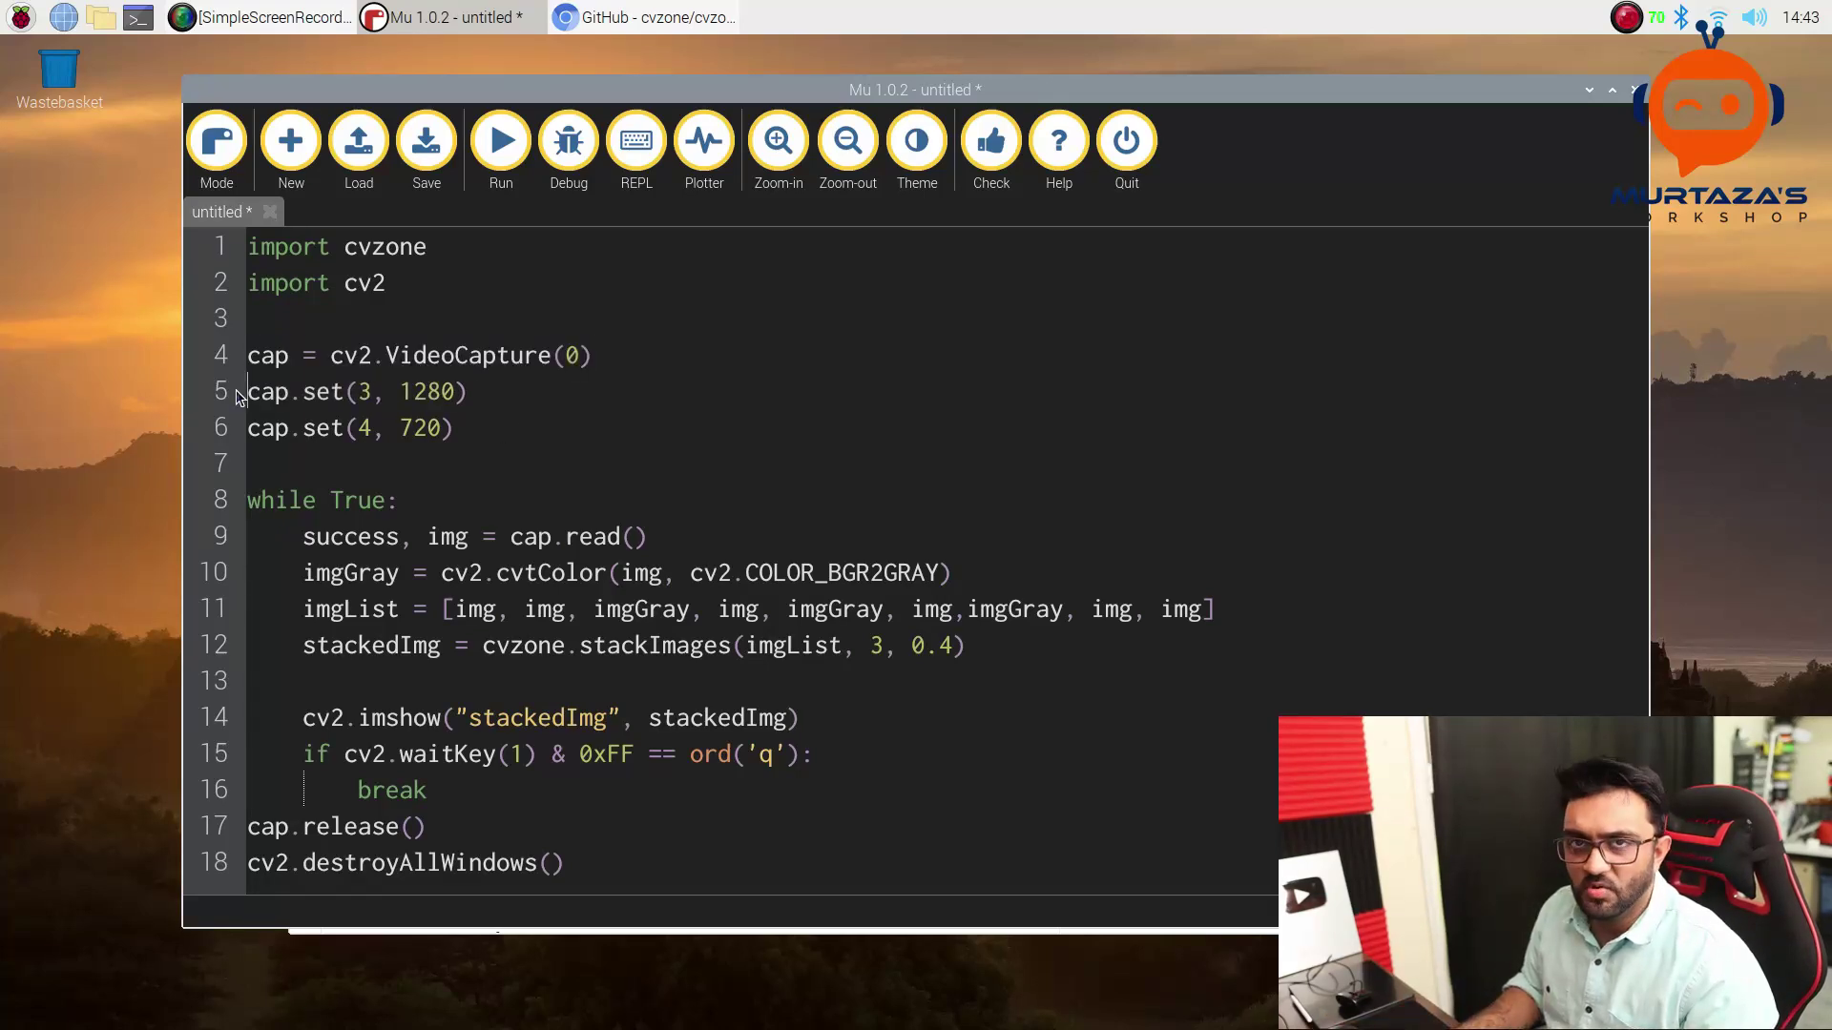
type("#")
type("#")
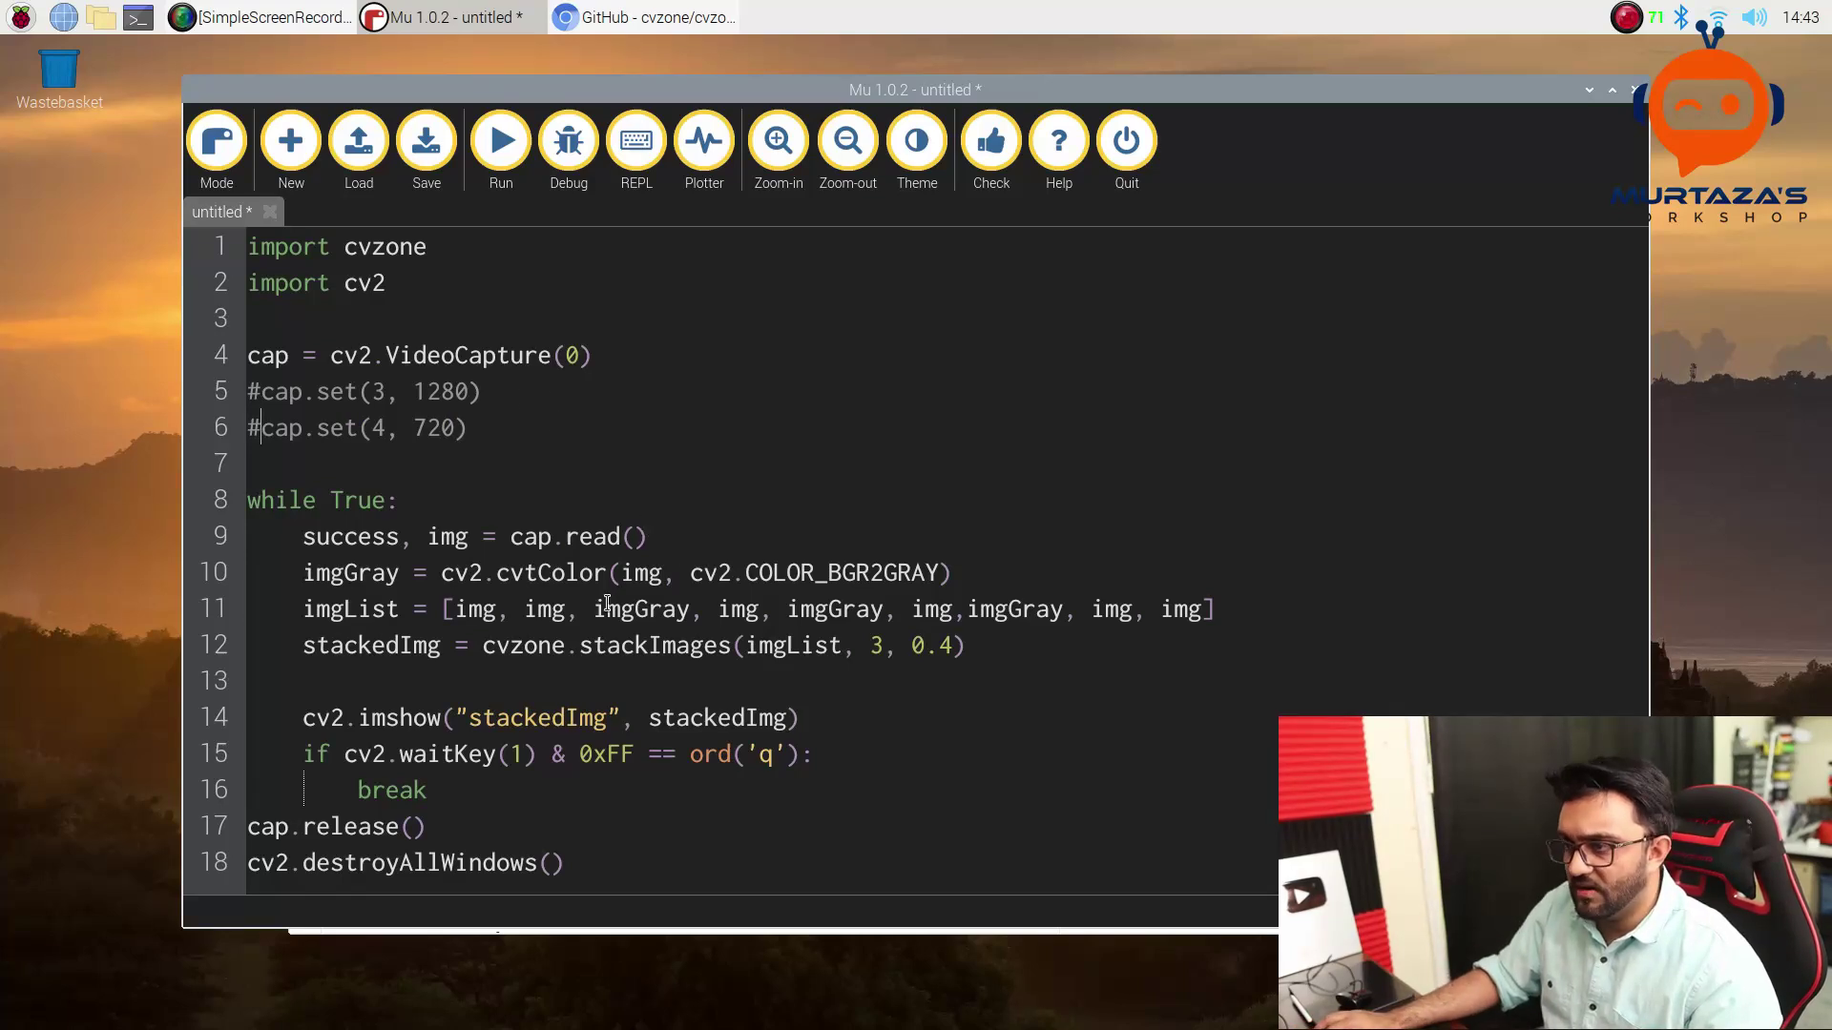
Add an 'if success:' check after the frame read and indent the loop body under it.
triple_click(499, 573)
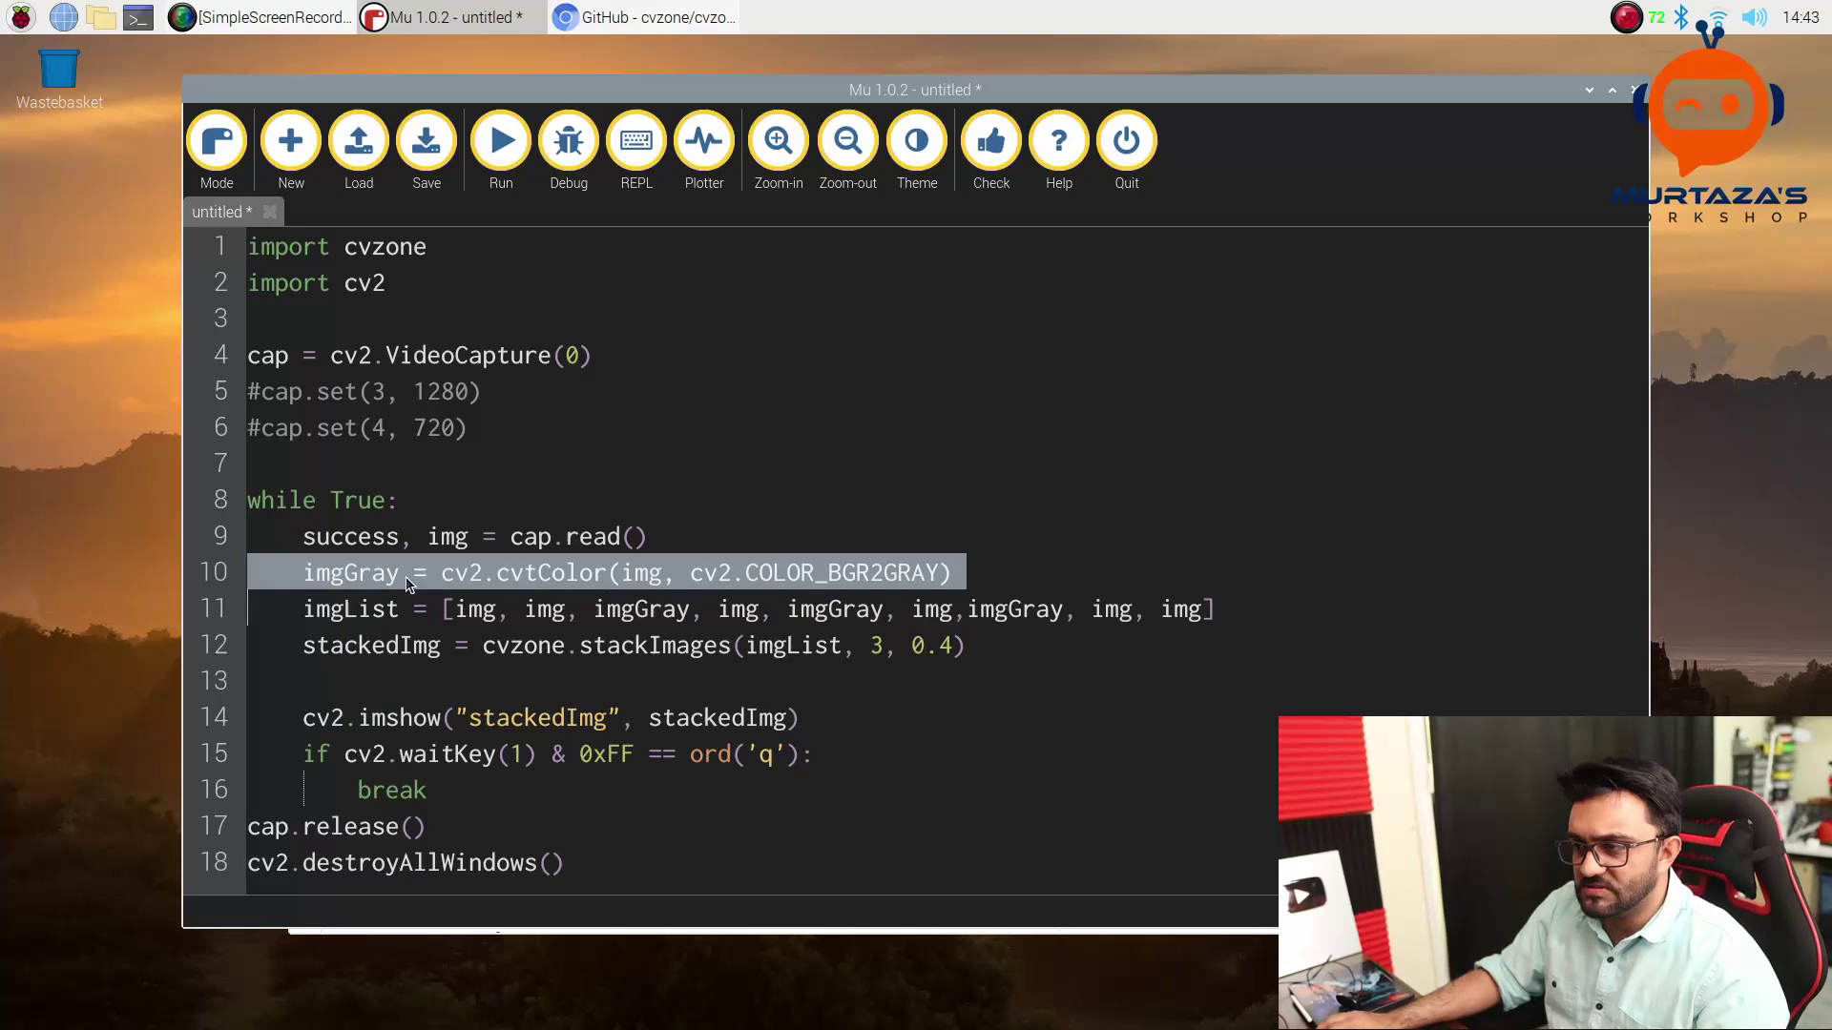
left_click(669, 536)
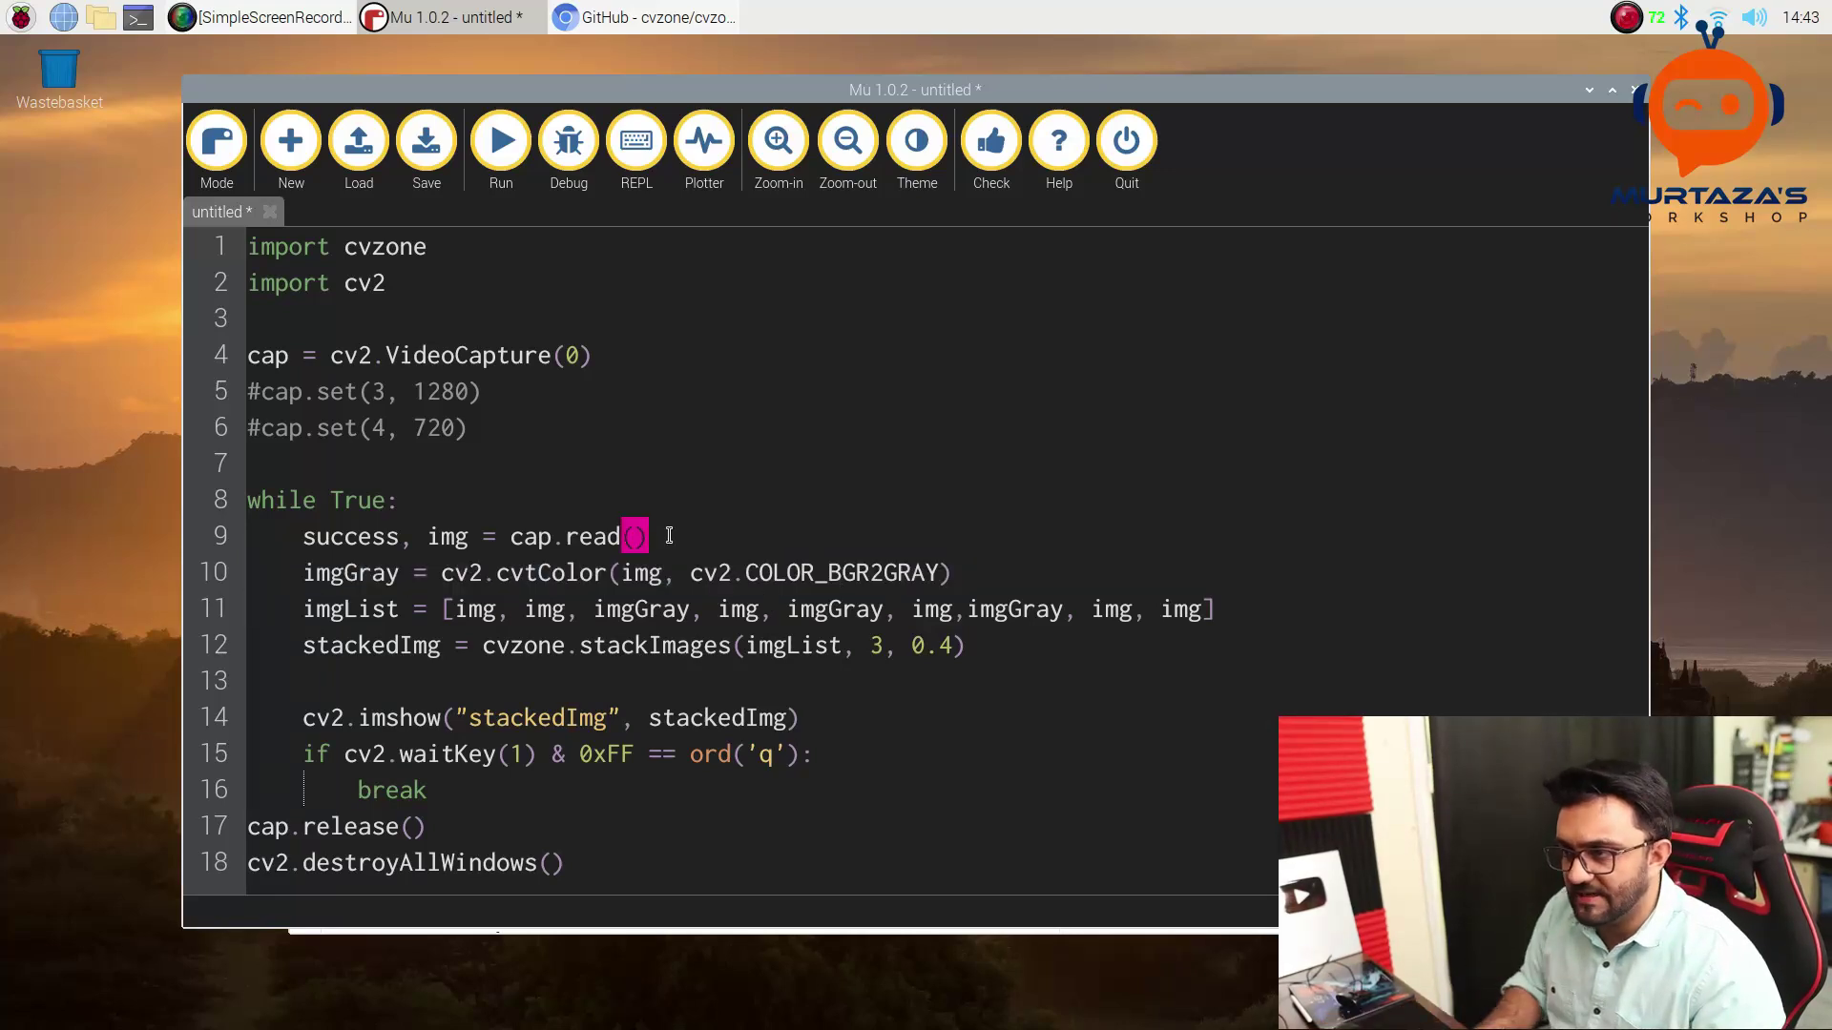
key("Return")
type("if")
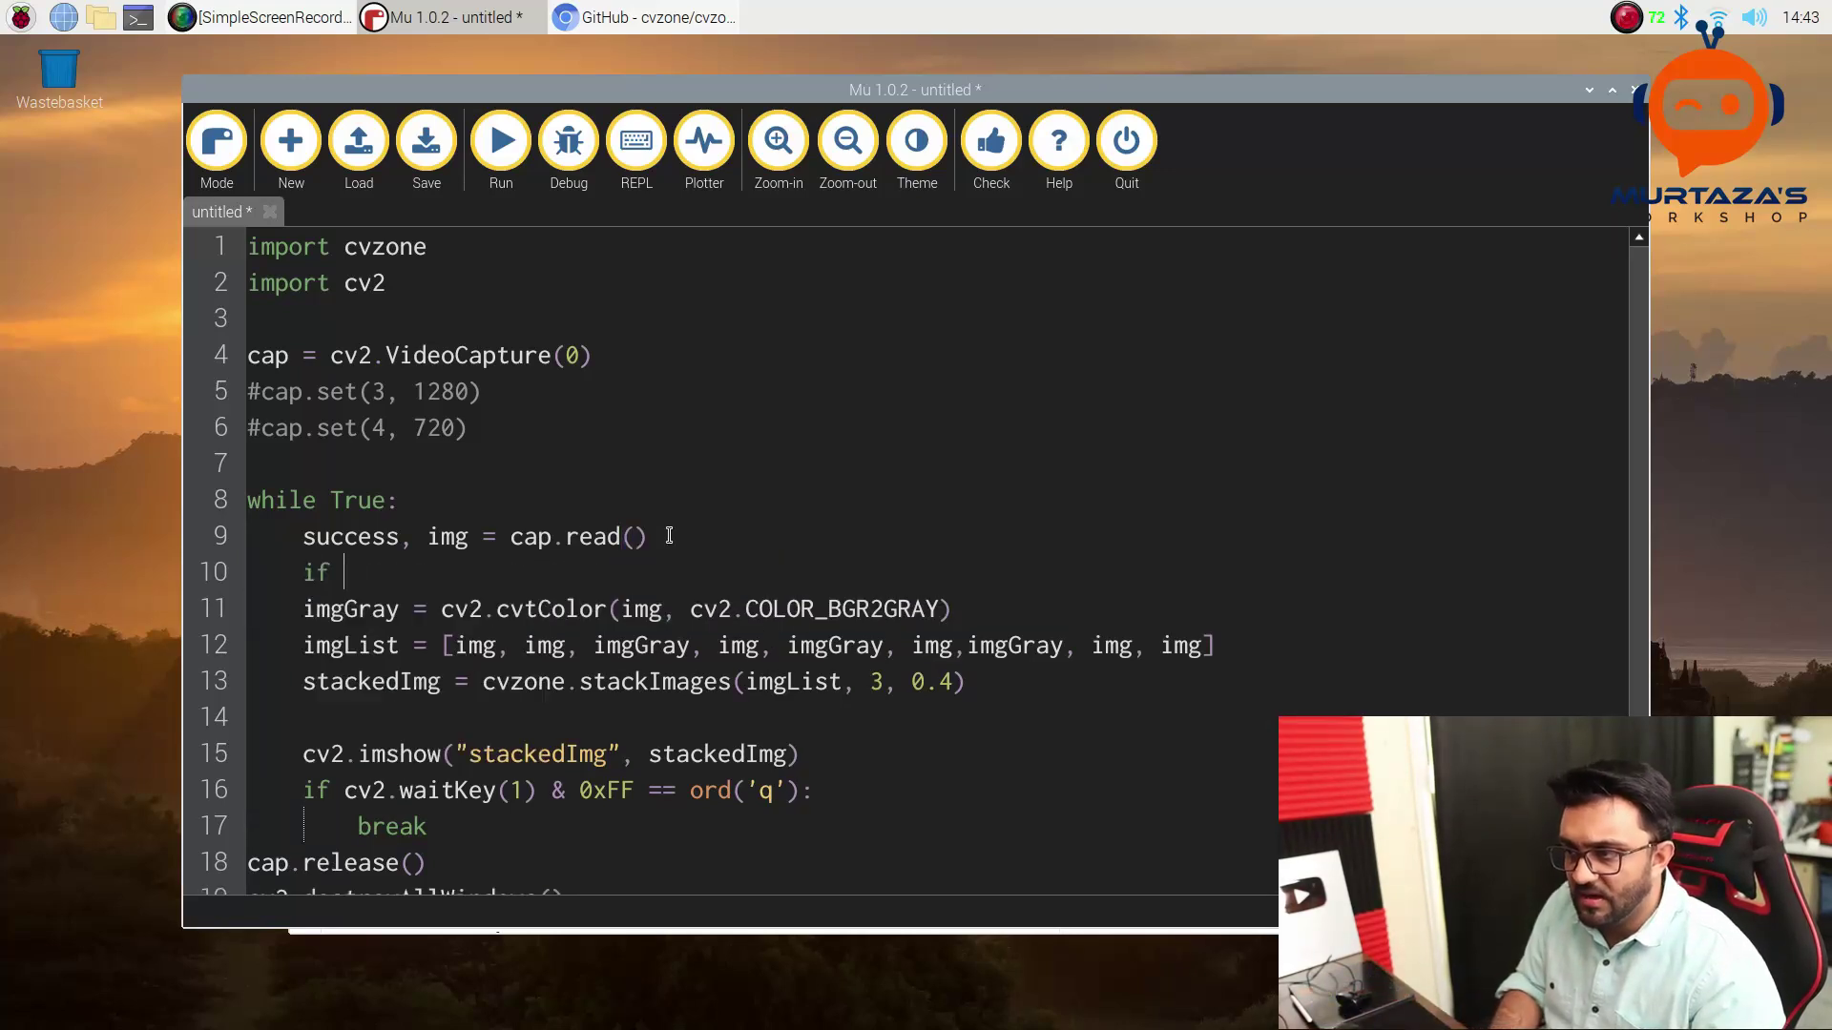
type("su")
key("Return")
type(":")
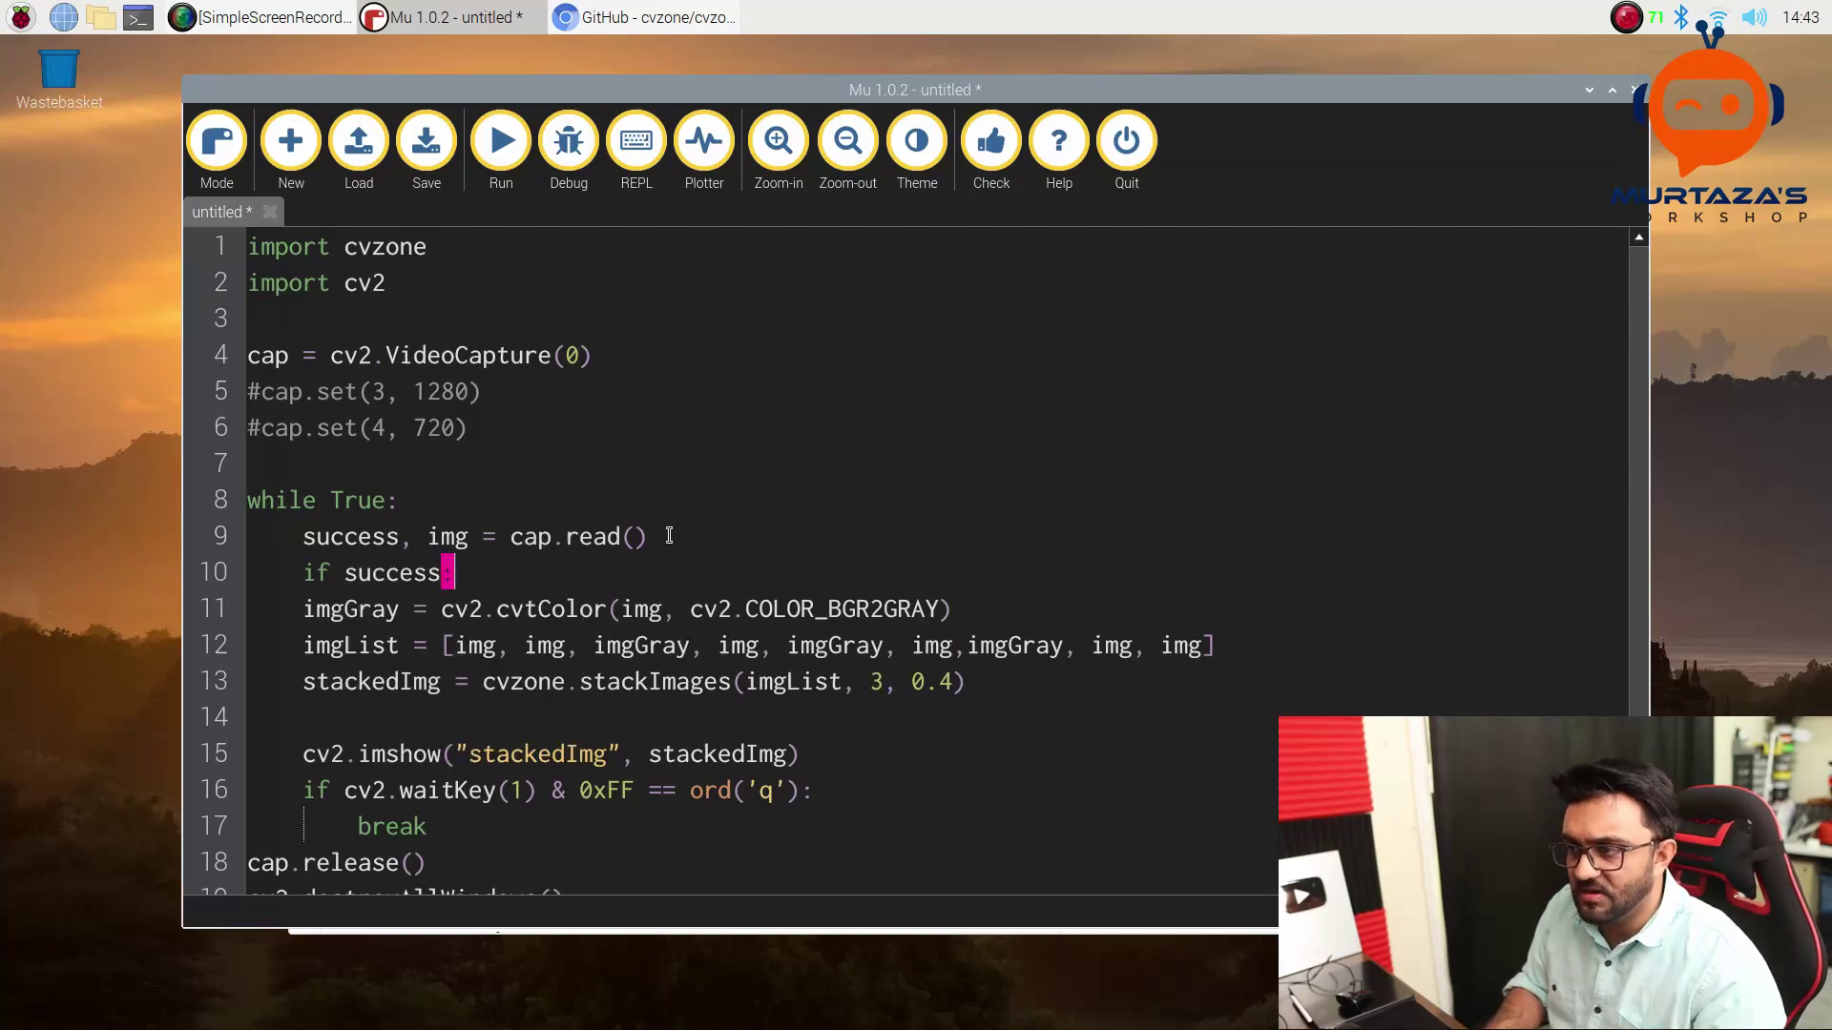
key("Return")
scroll(506, 548, "down", 1)
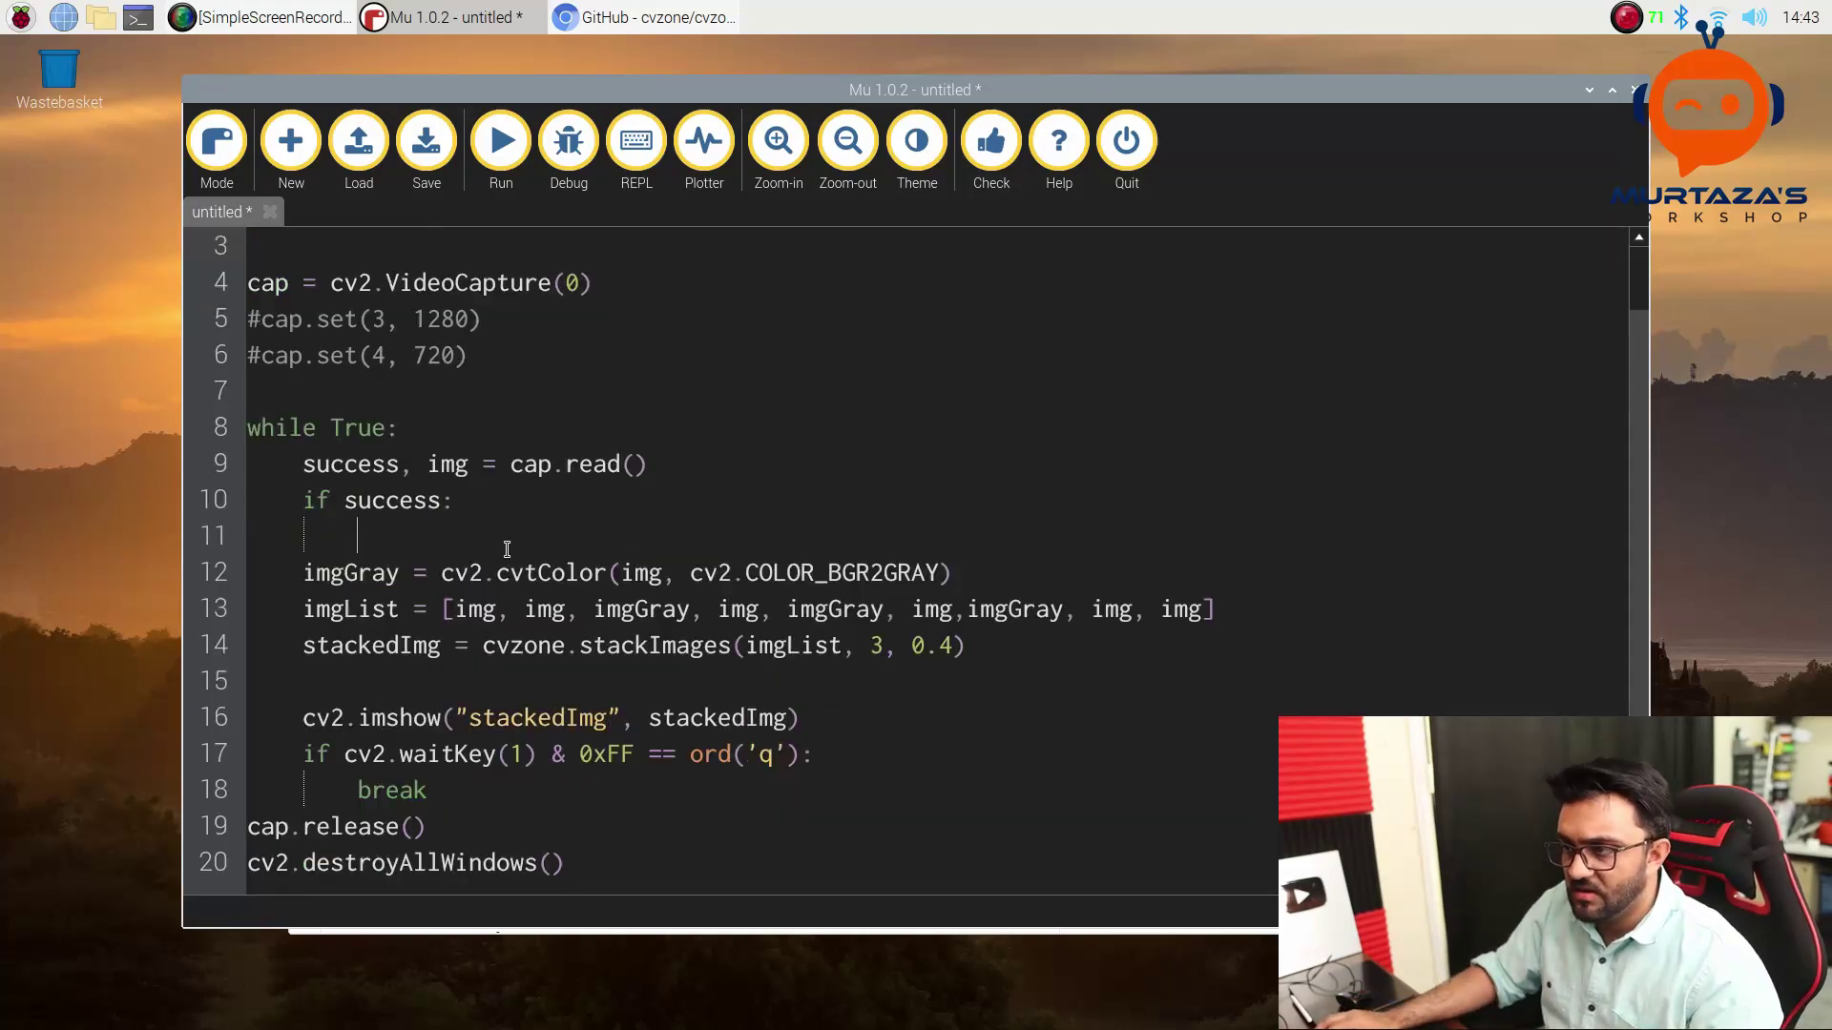
left_click_drag(424, 569, 424, 718)
key("Tab")
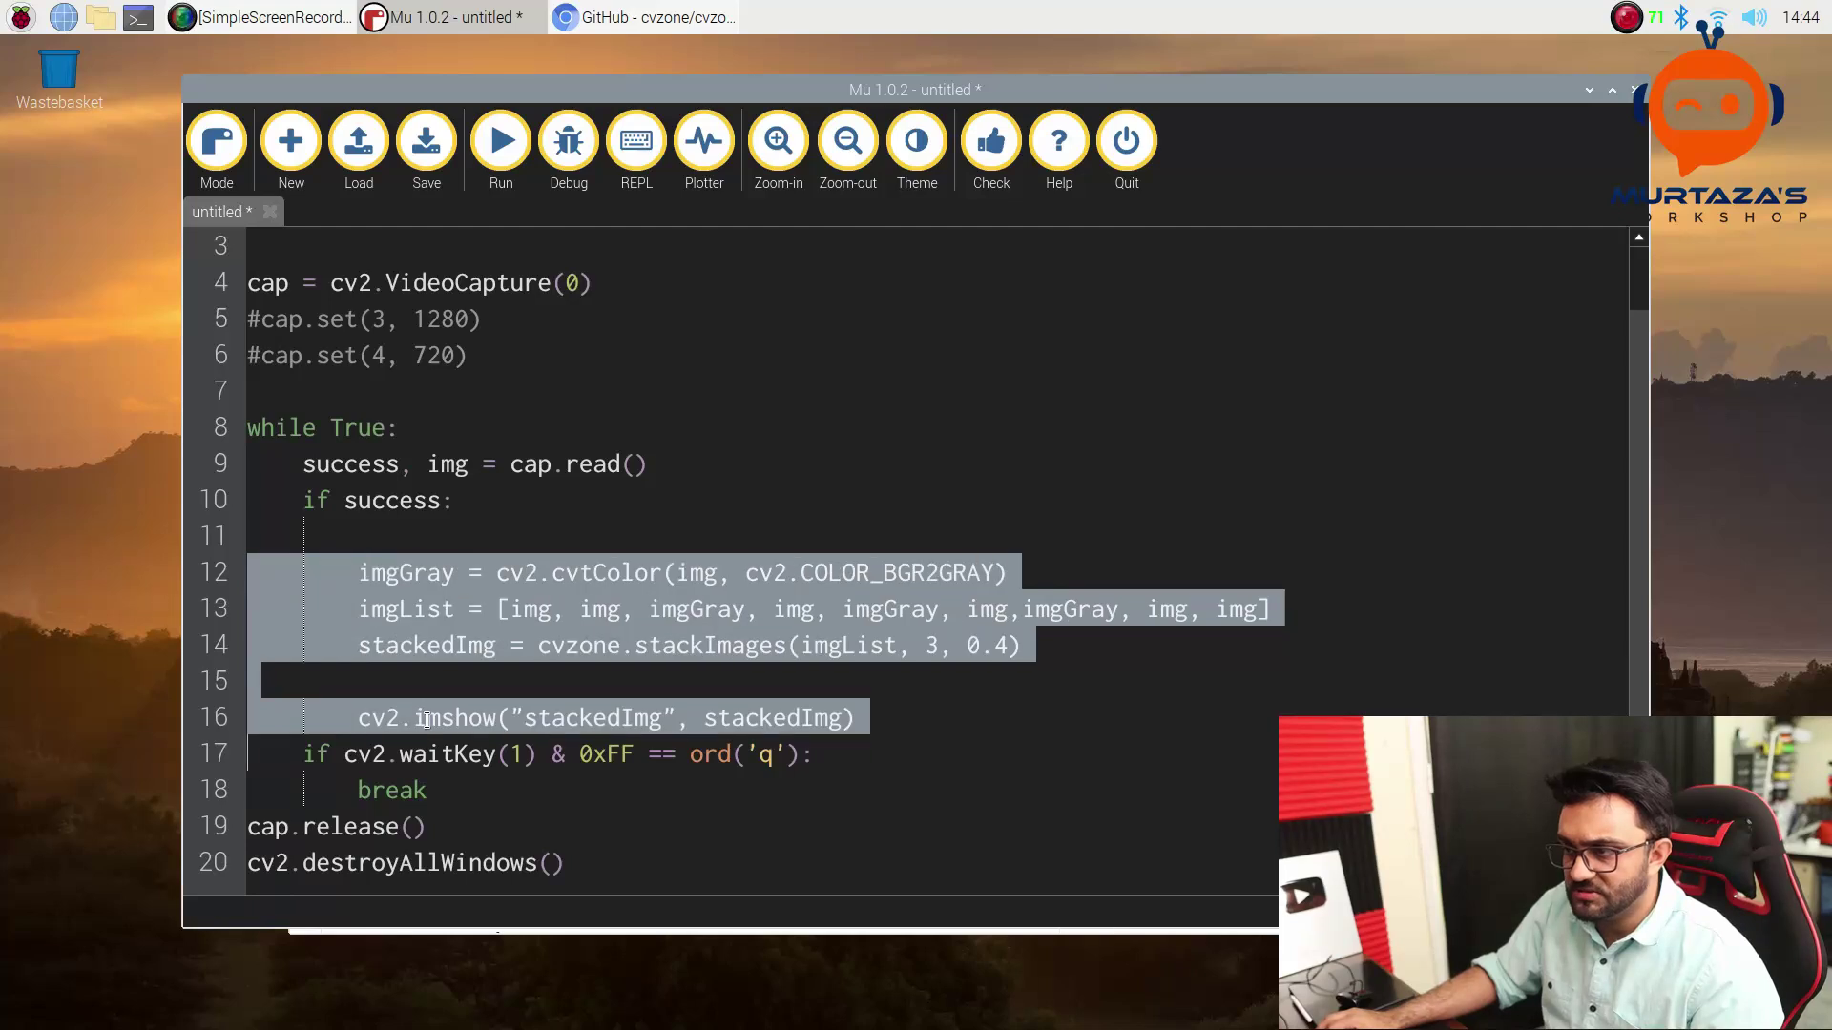
left_click(869, 535)
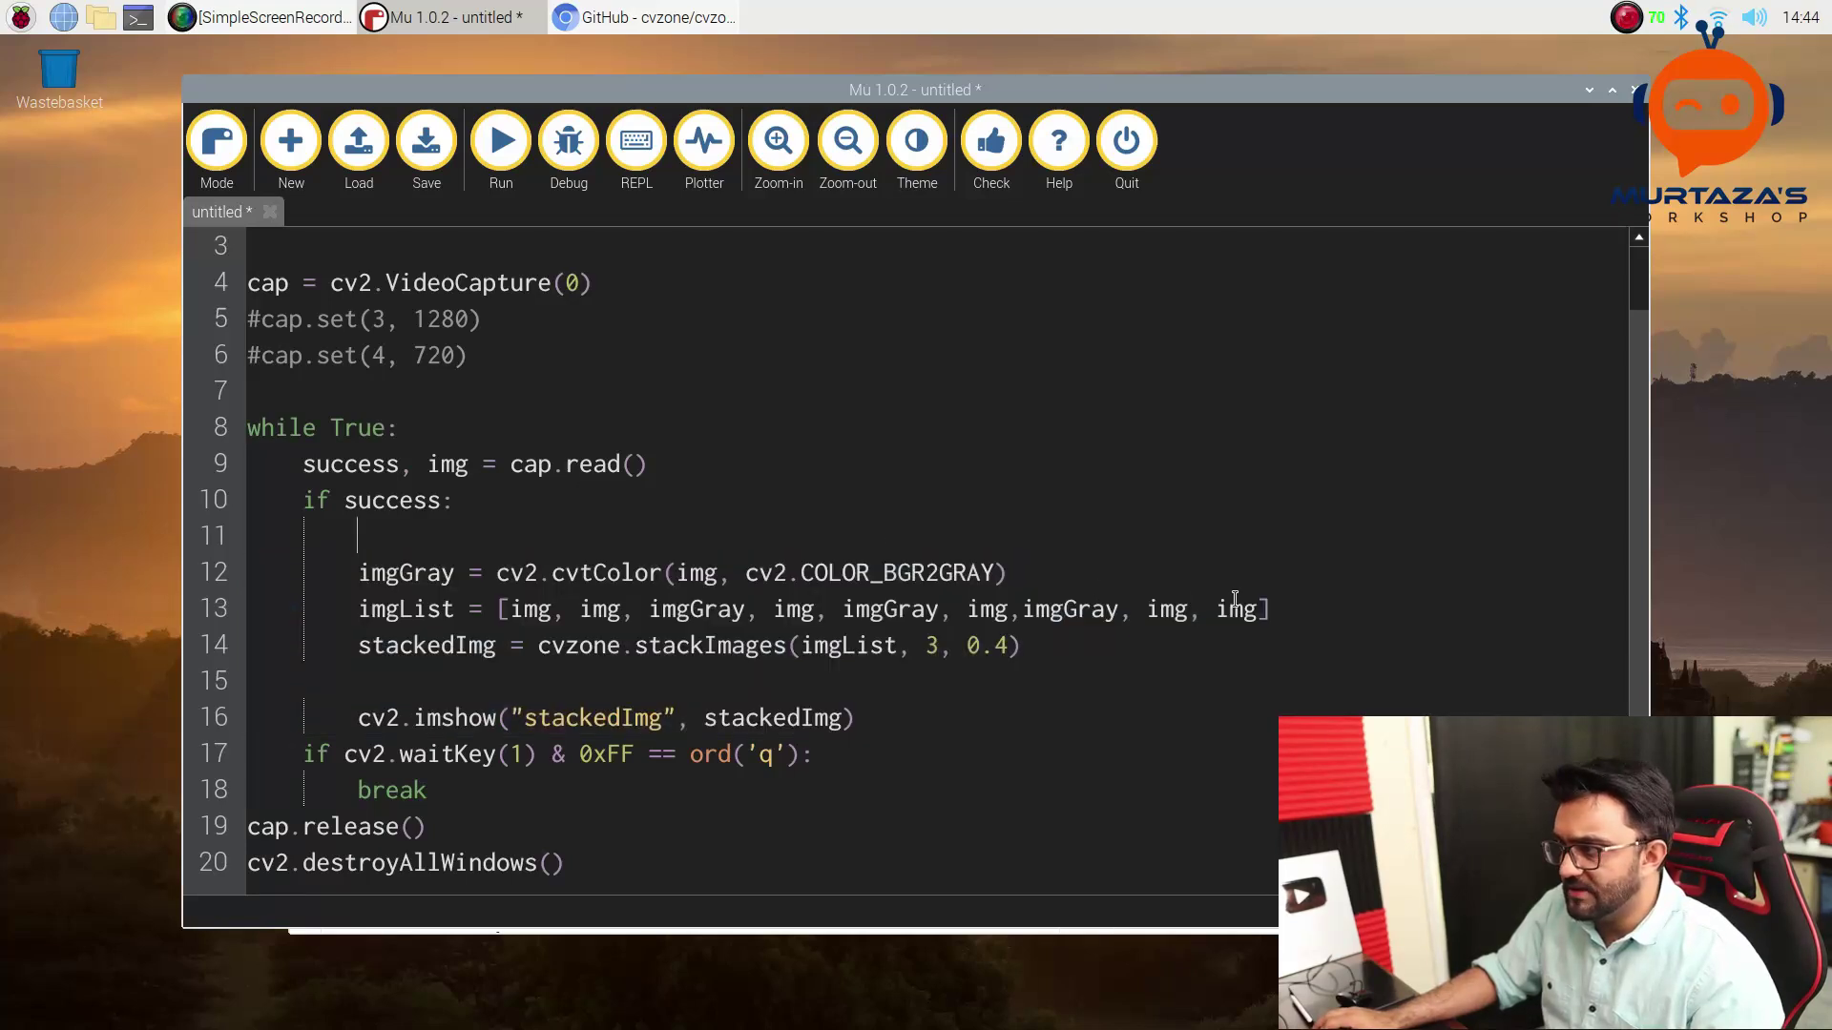
Add imgList = [img] below the original list and comment out the nine-image imgList.
left_click_drag(1266, 612, 365, 611)
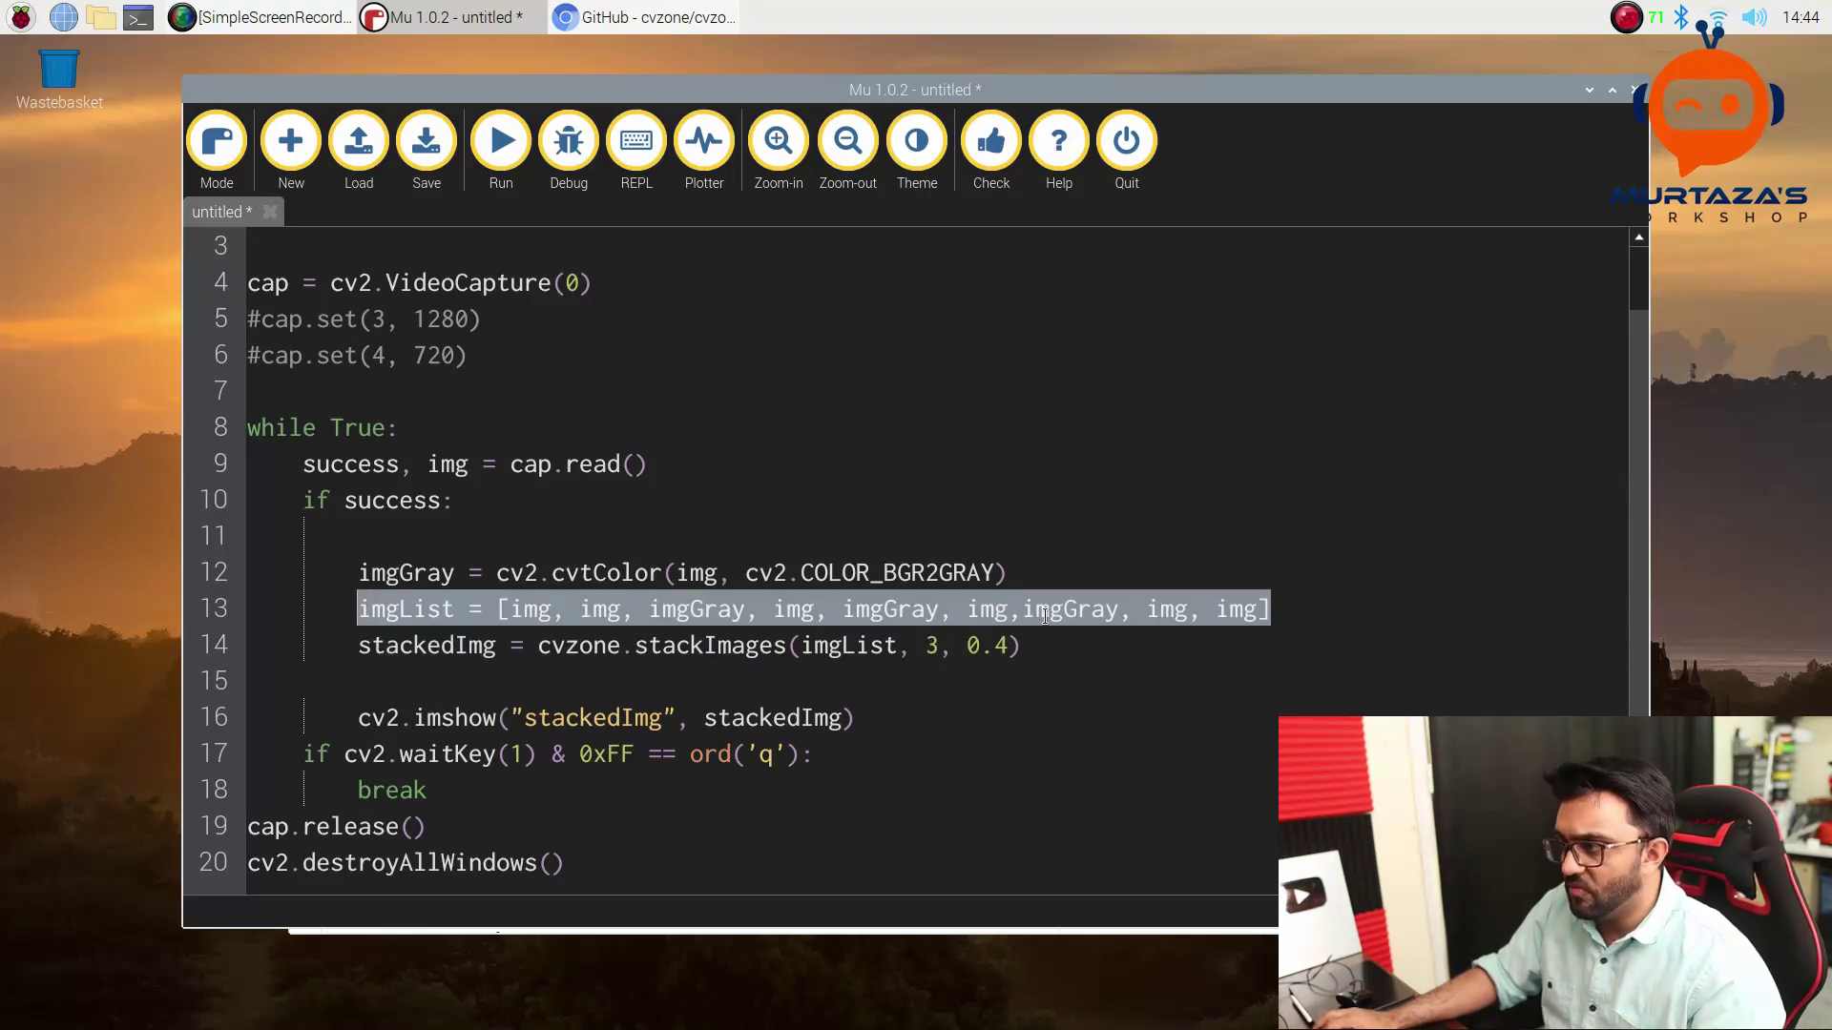
left_click(1322, 605)
key("Return")
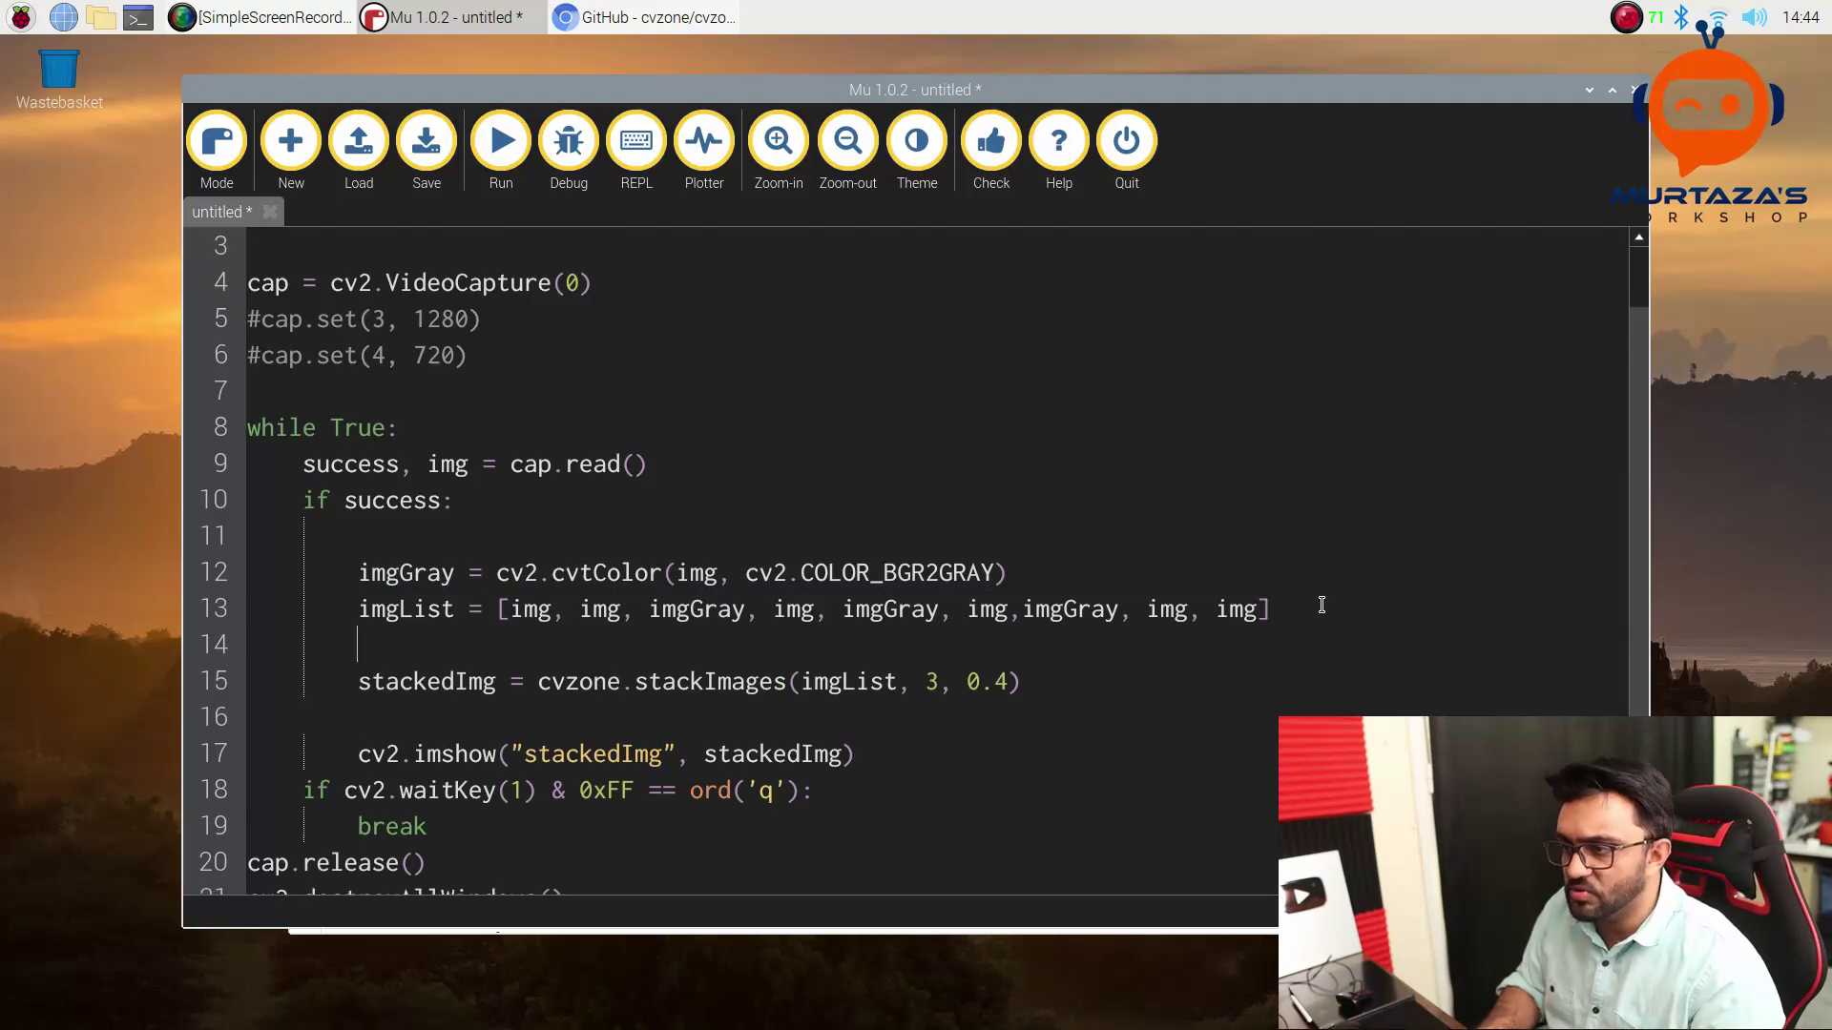
type("img")
key("Down")
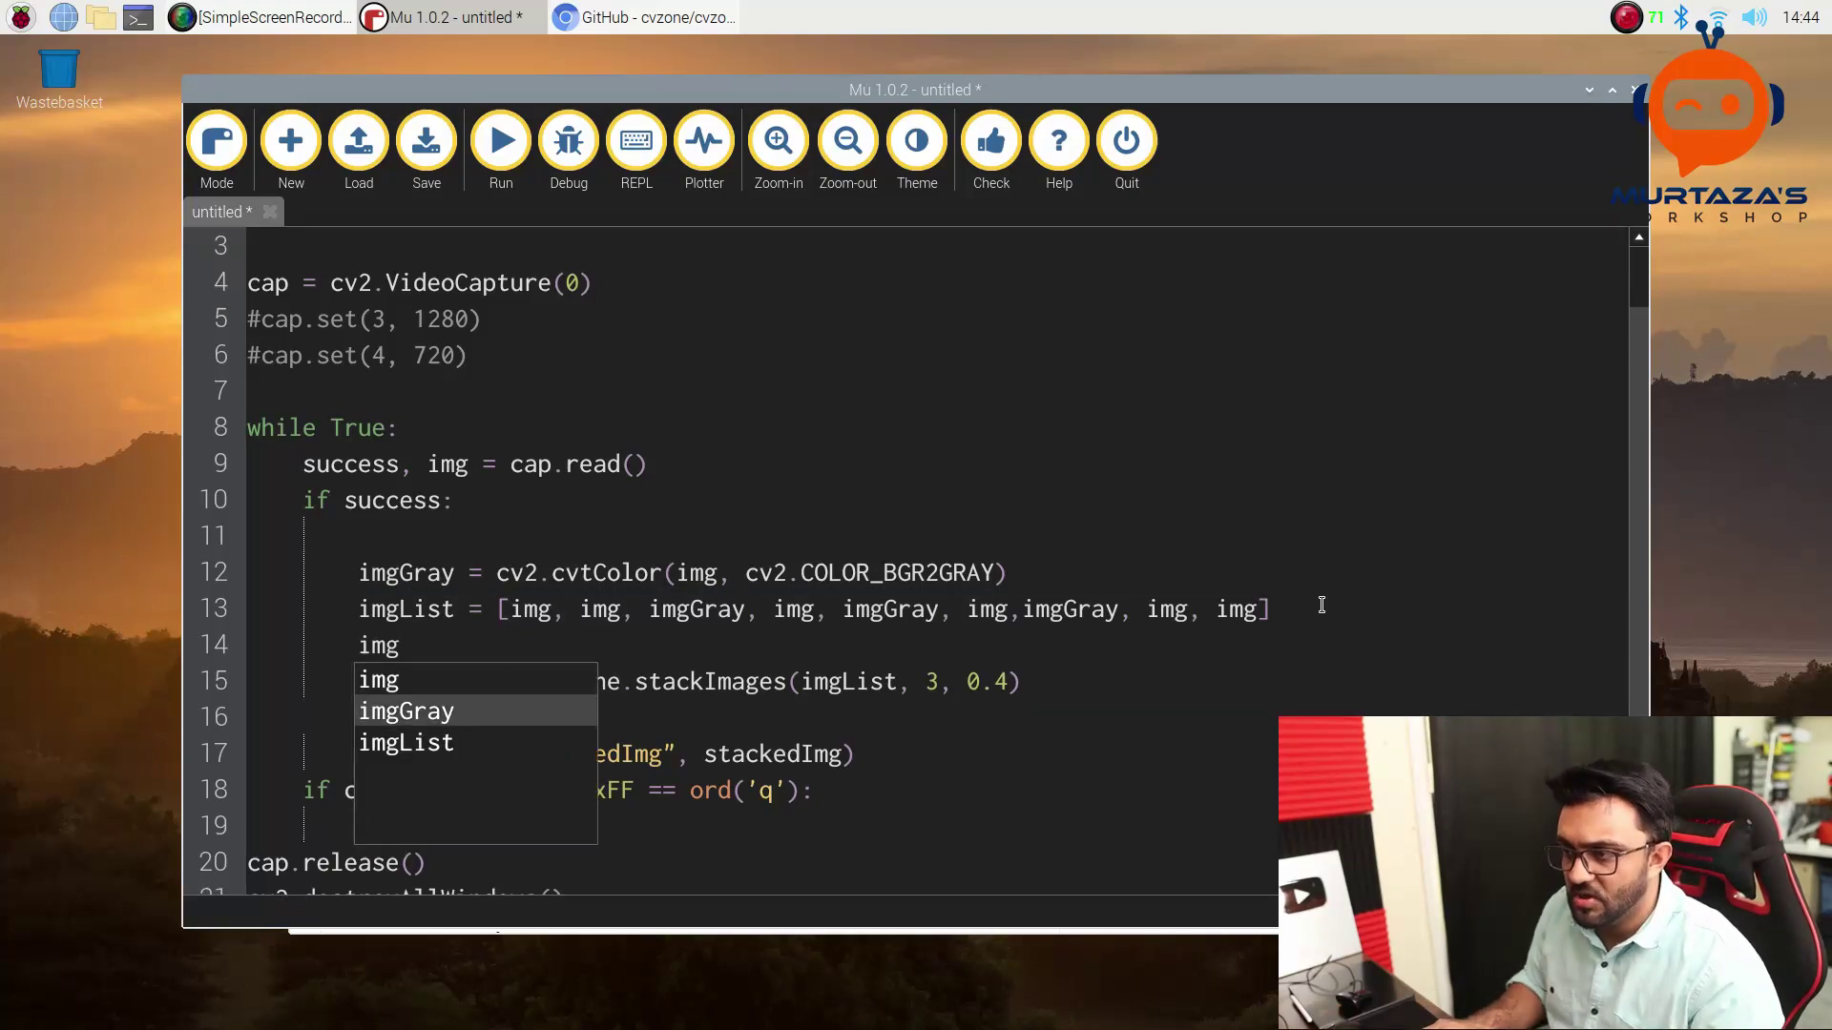
key("Down")
key("Return")
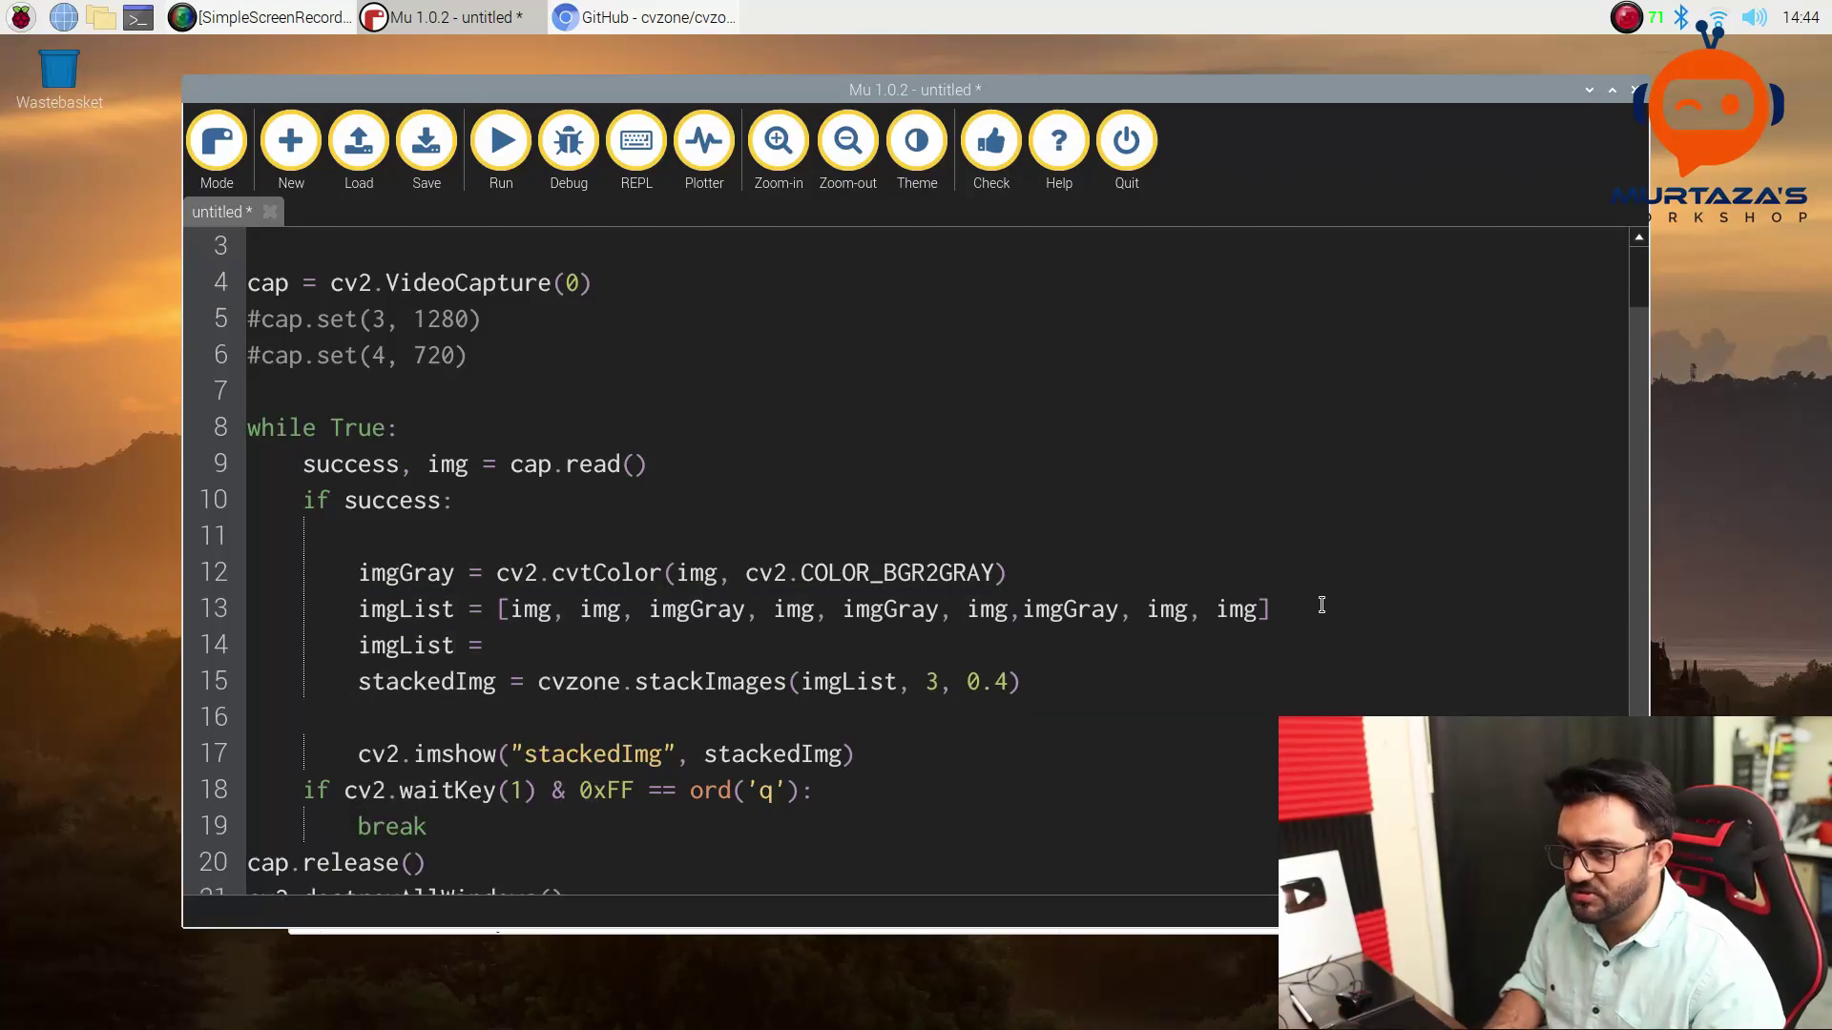
type("n")
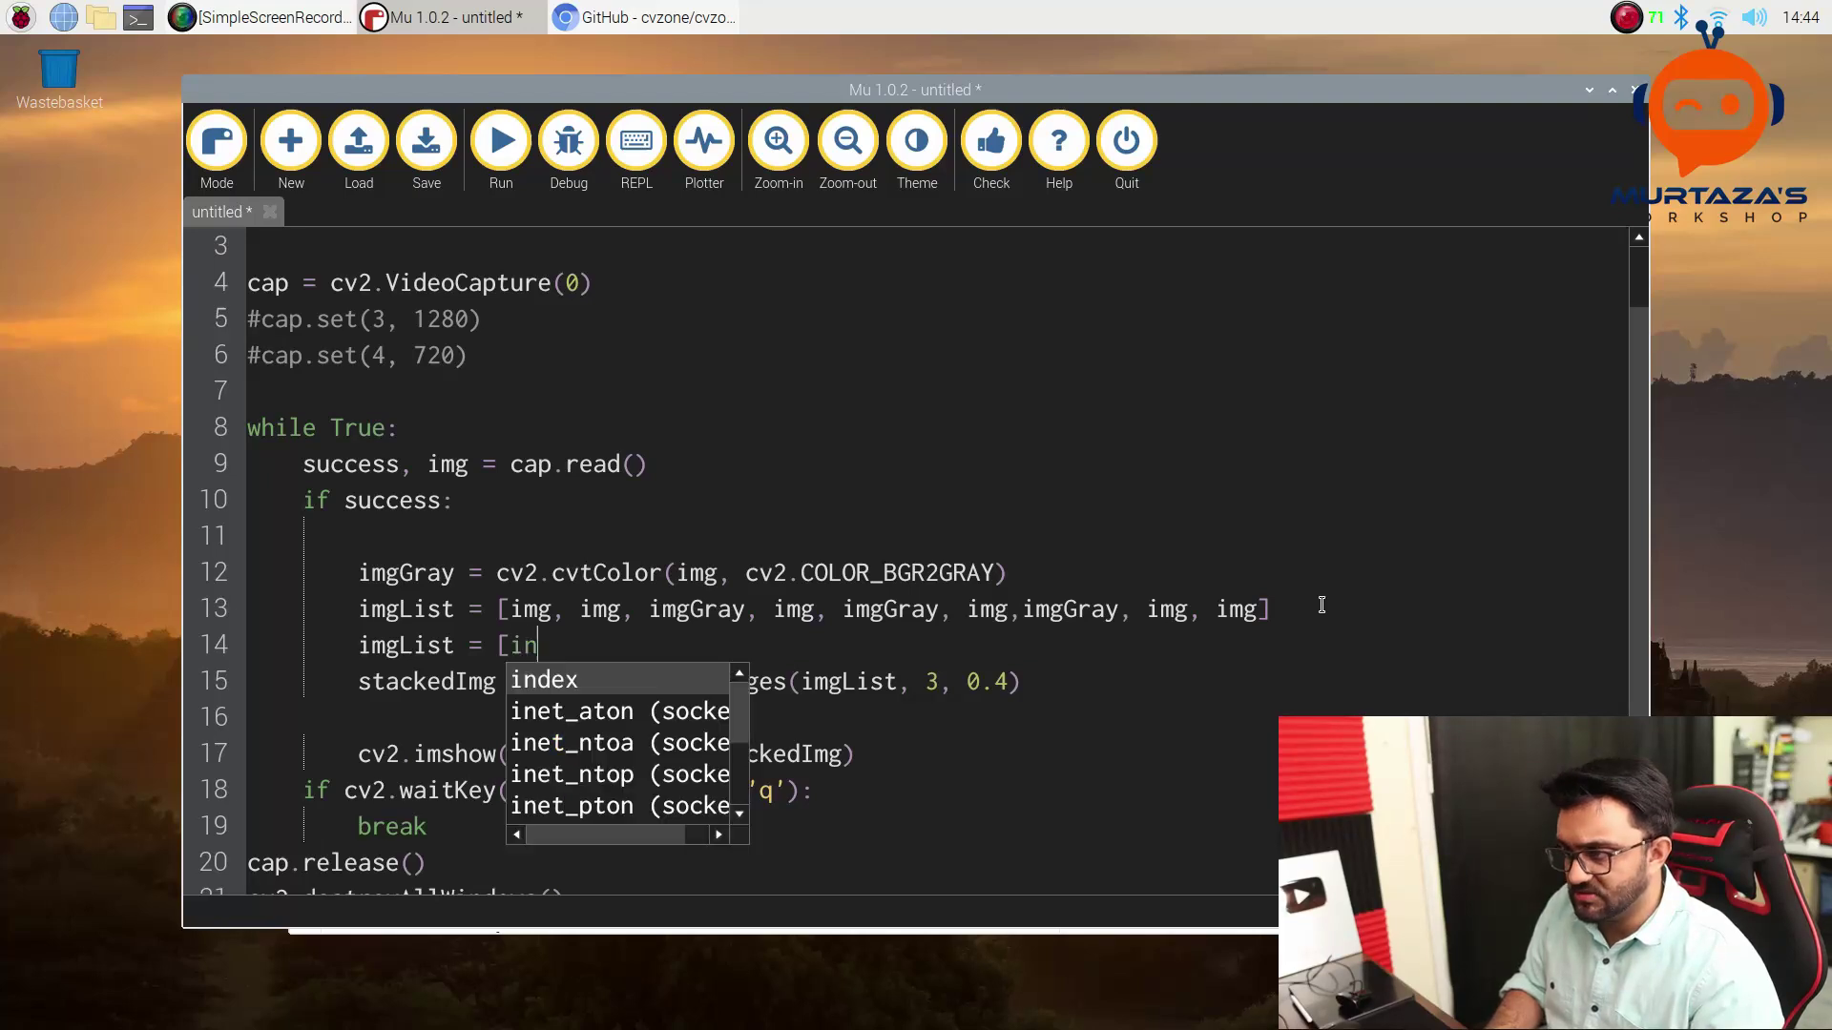
key("BackSpace")
type("mg")
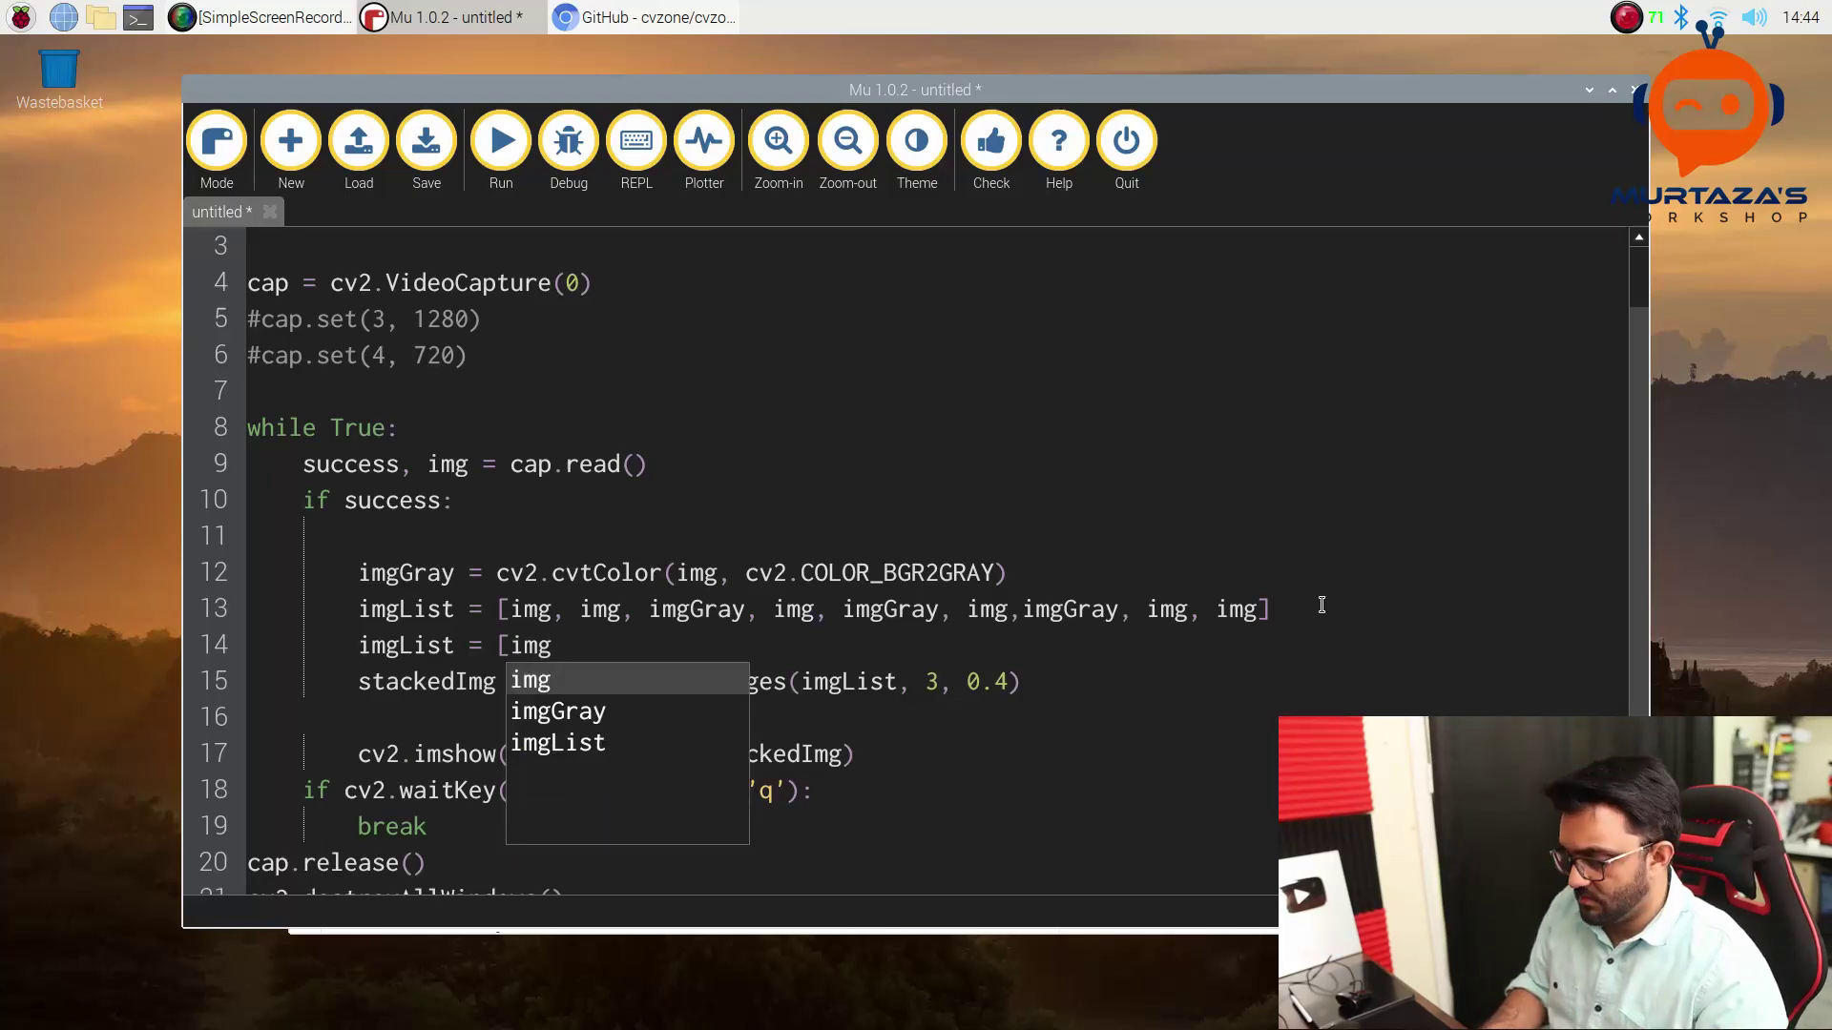
type("]")
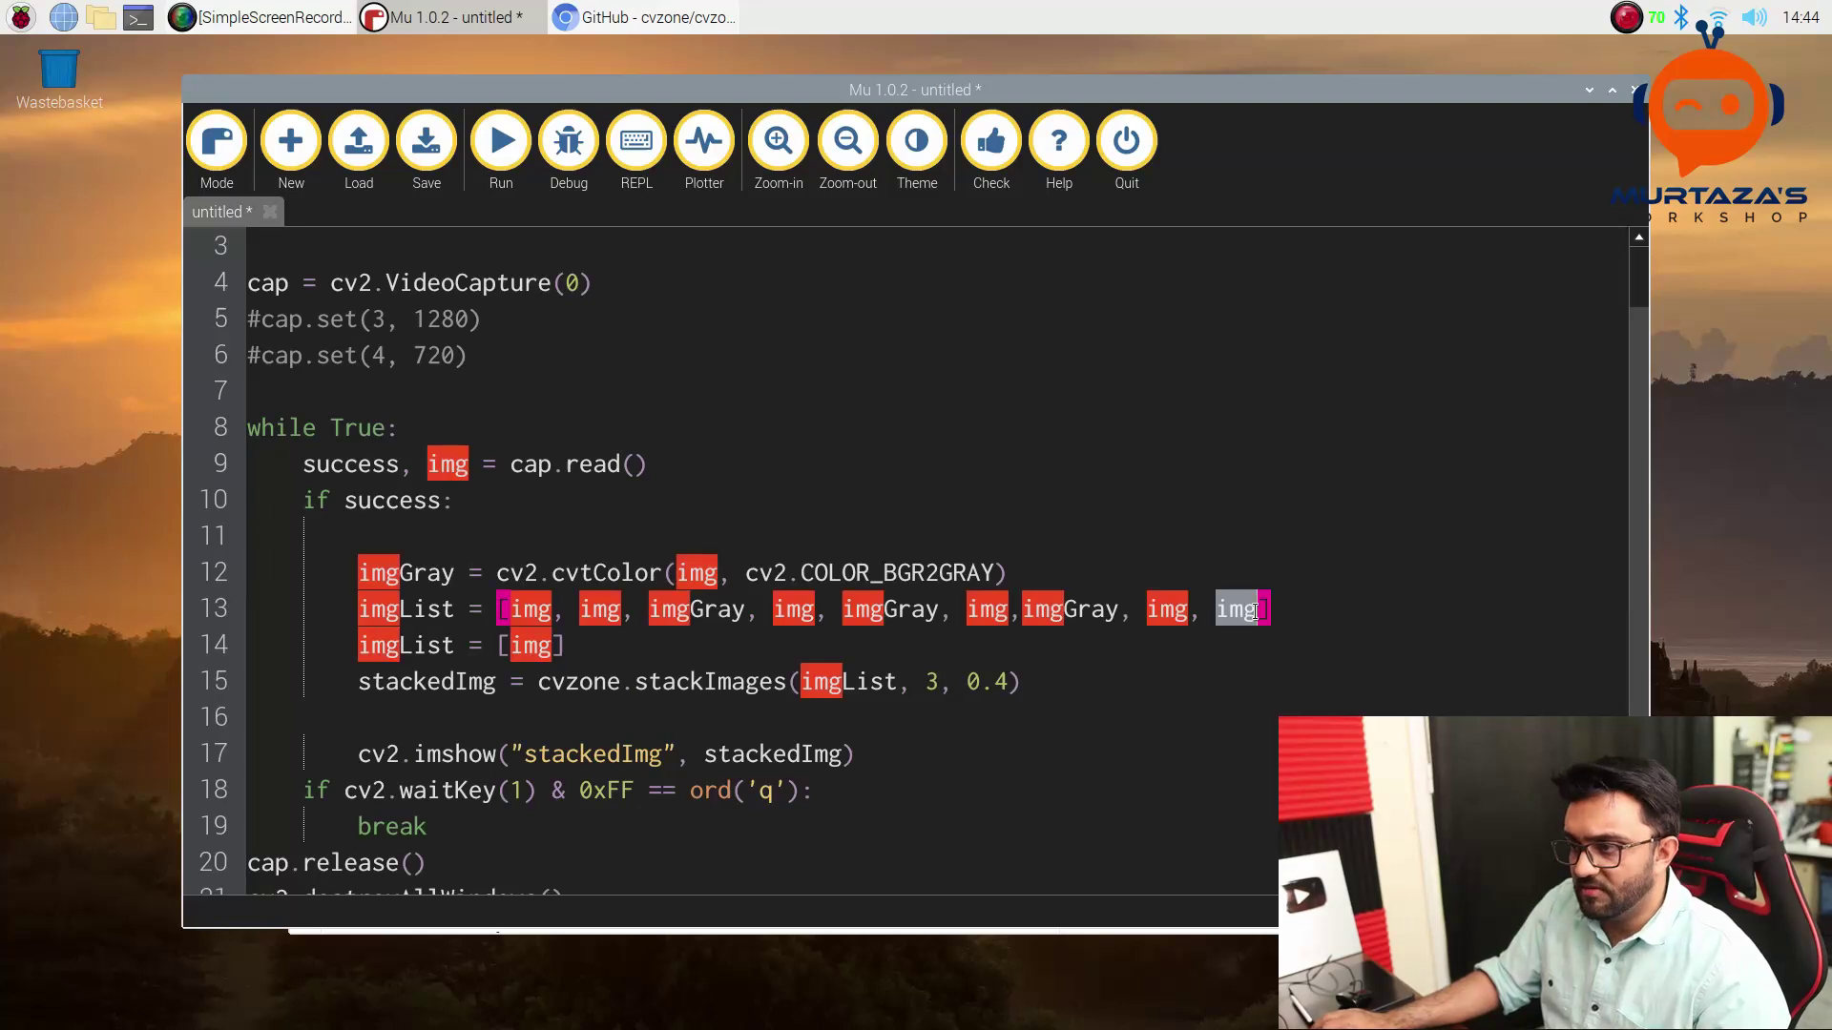
triple_click(1259, 610)
key("ctrl+k")
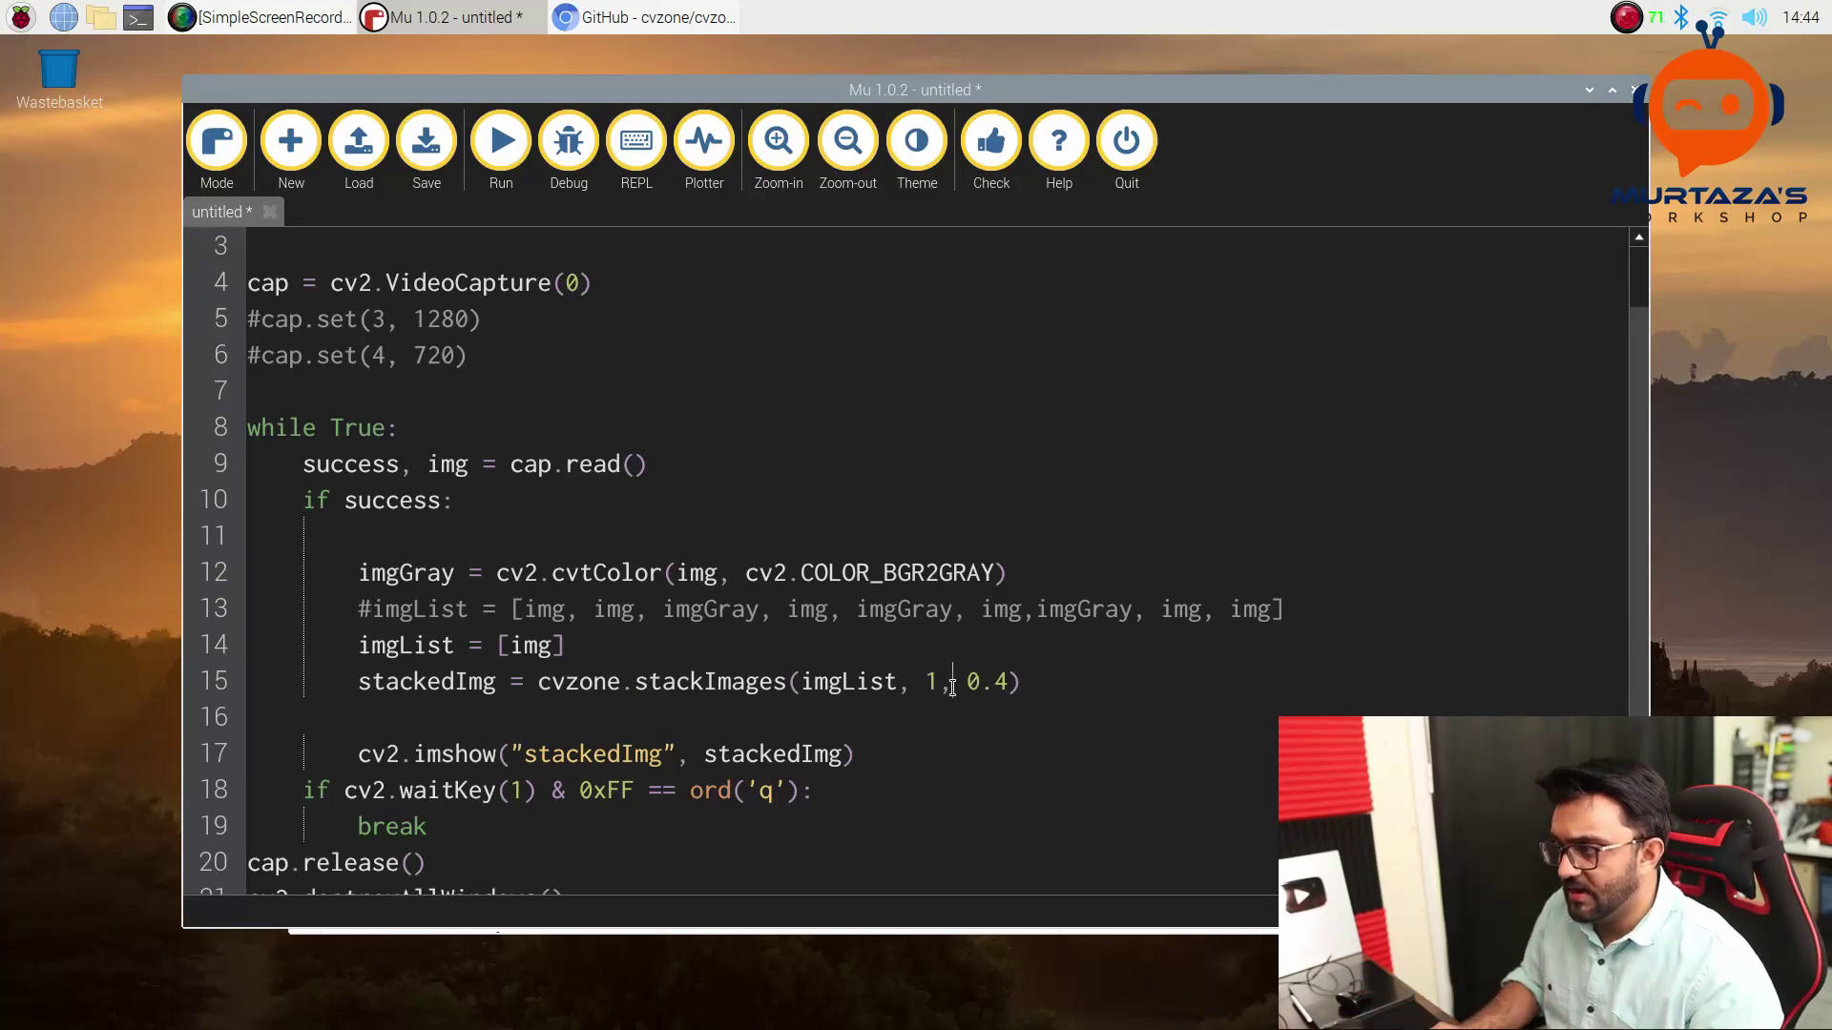
type("1")
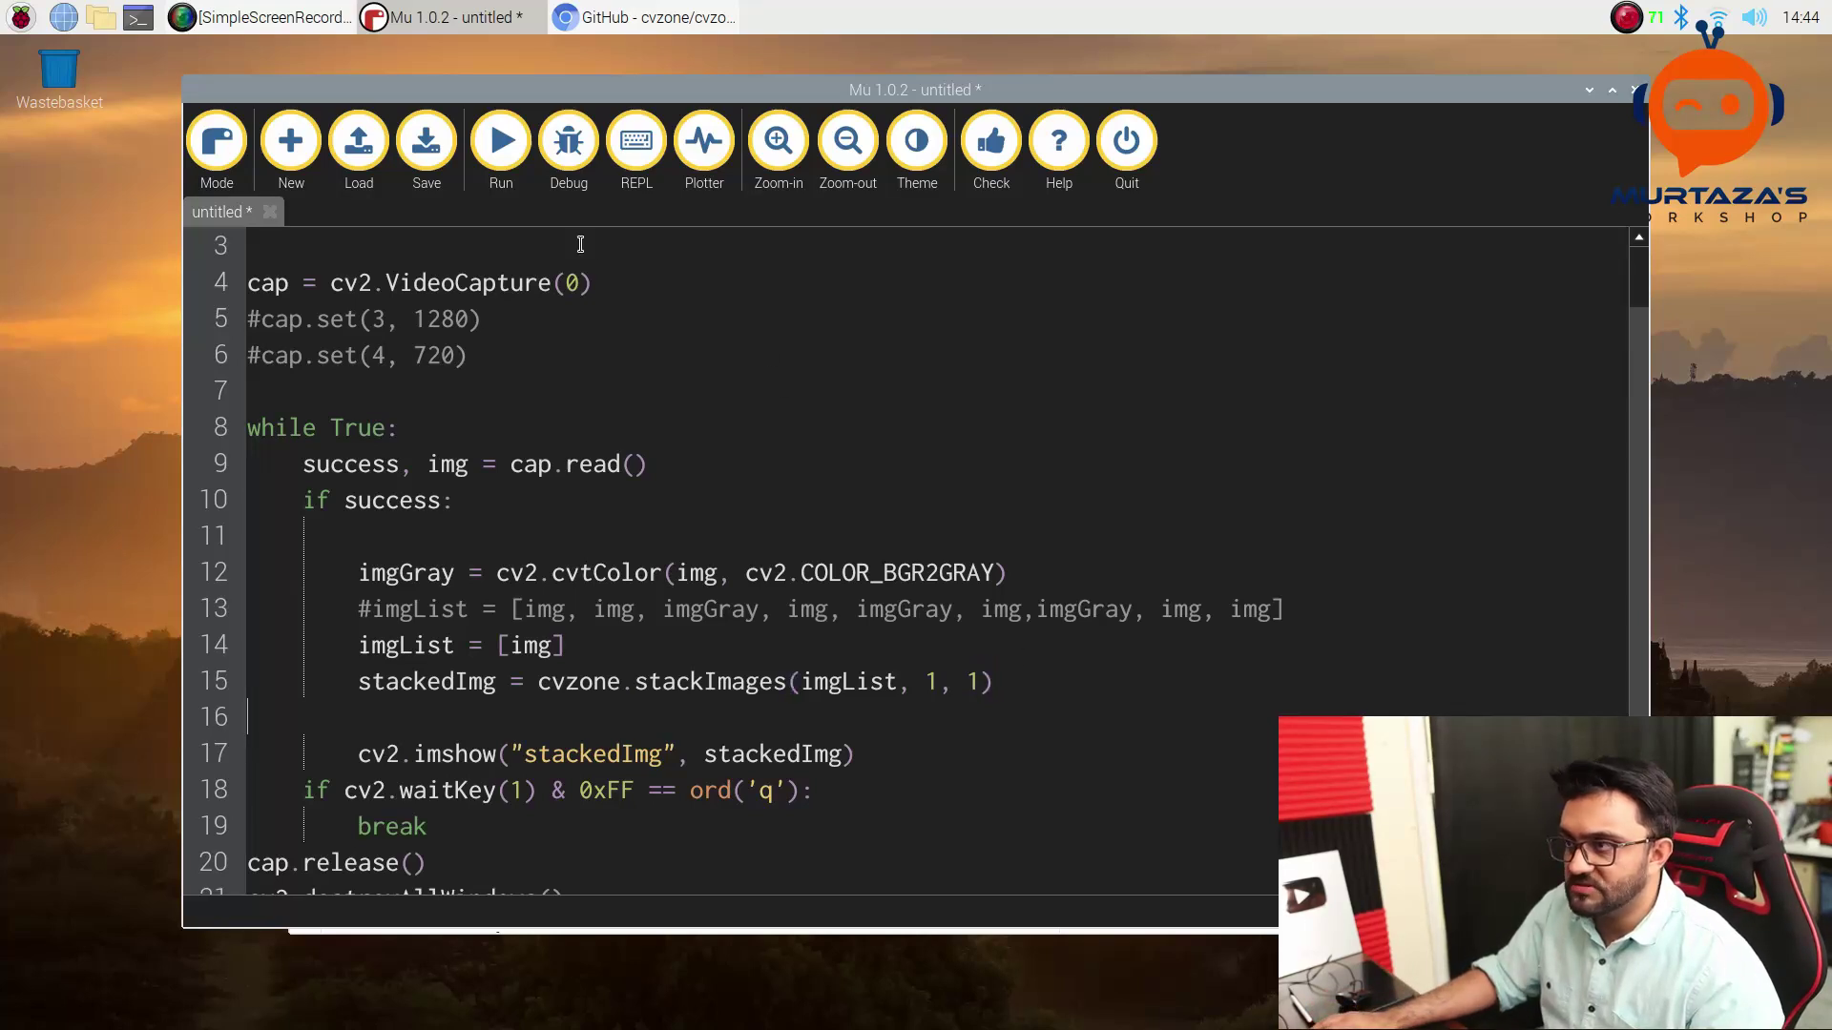
Run the script, saving it as TestTemp.py, move the stackedImg preview, then stop the run.
left_click(503, 151)
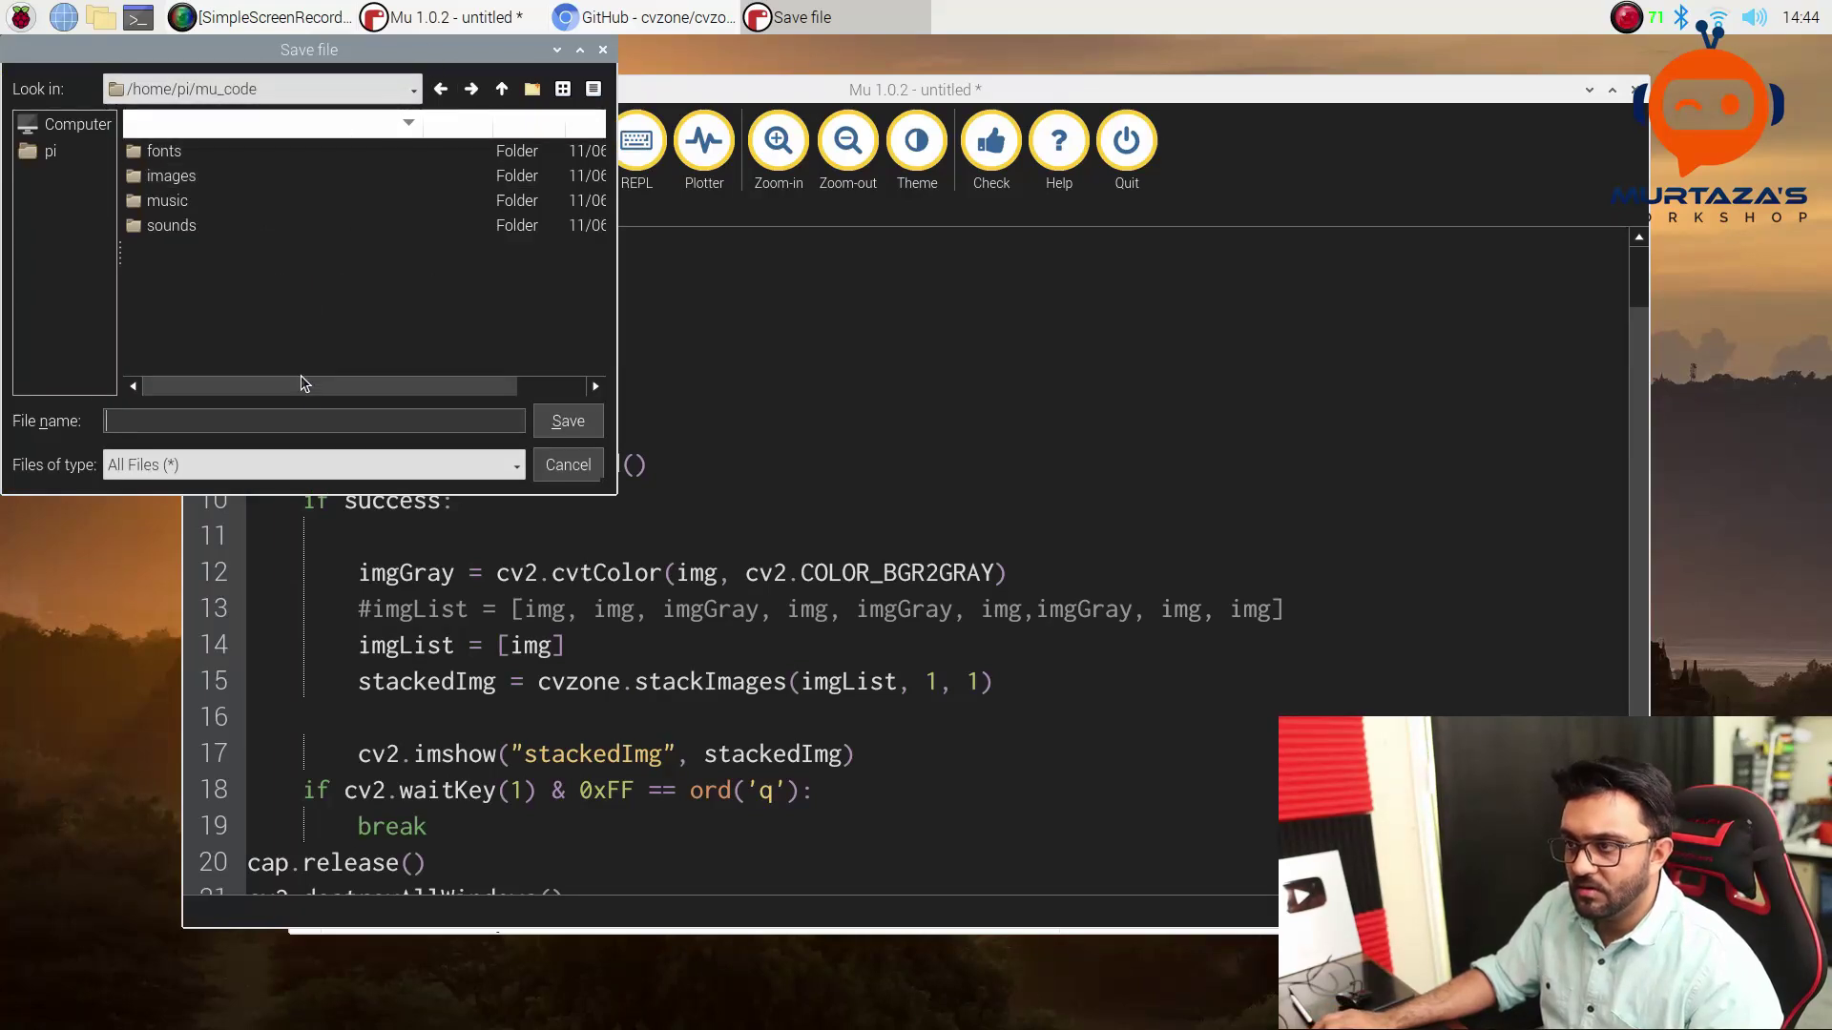
type("Test")
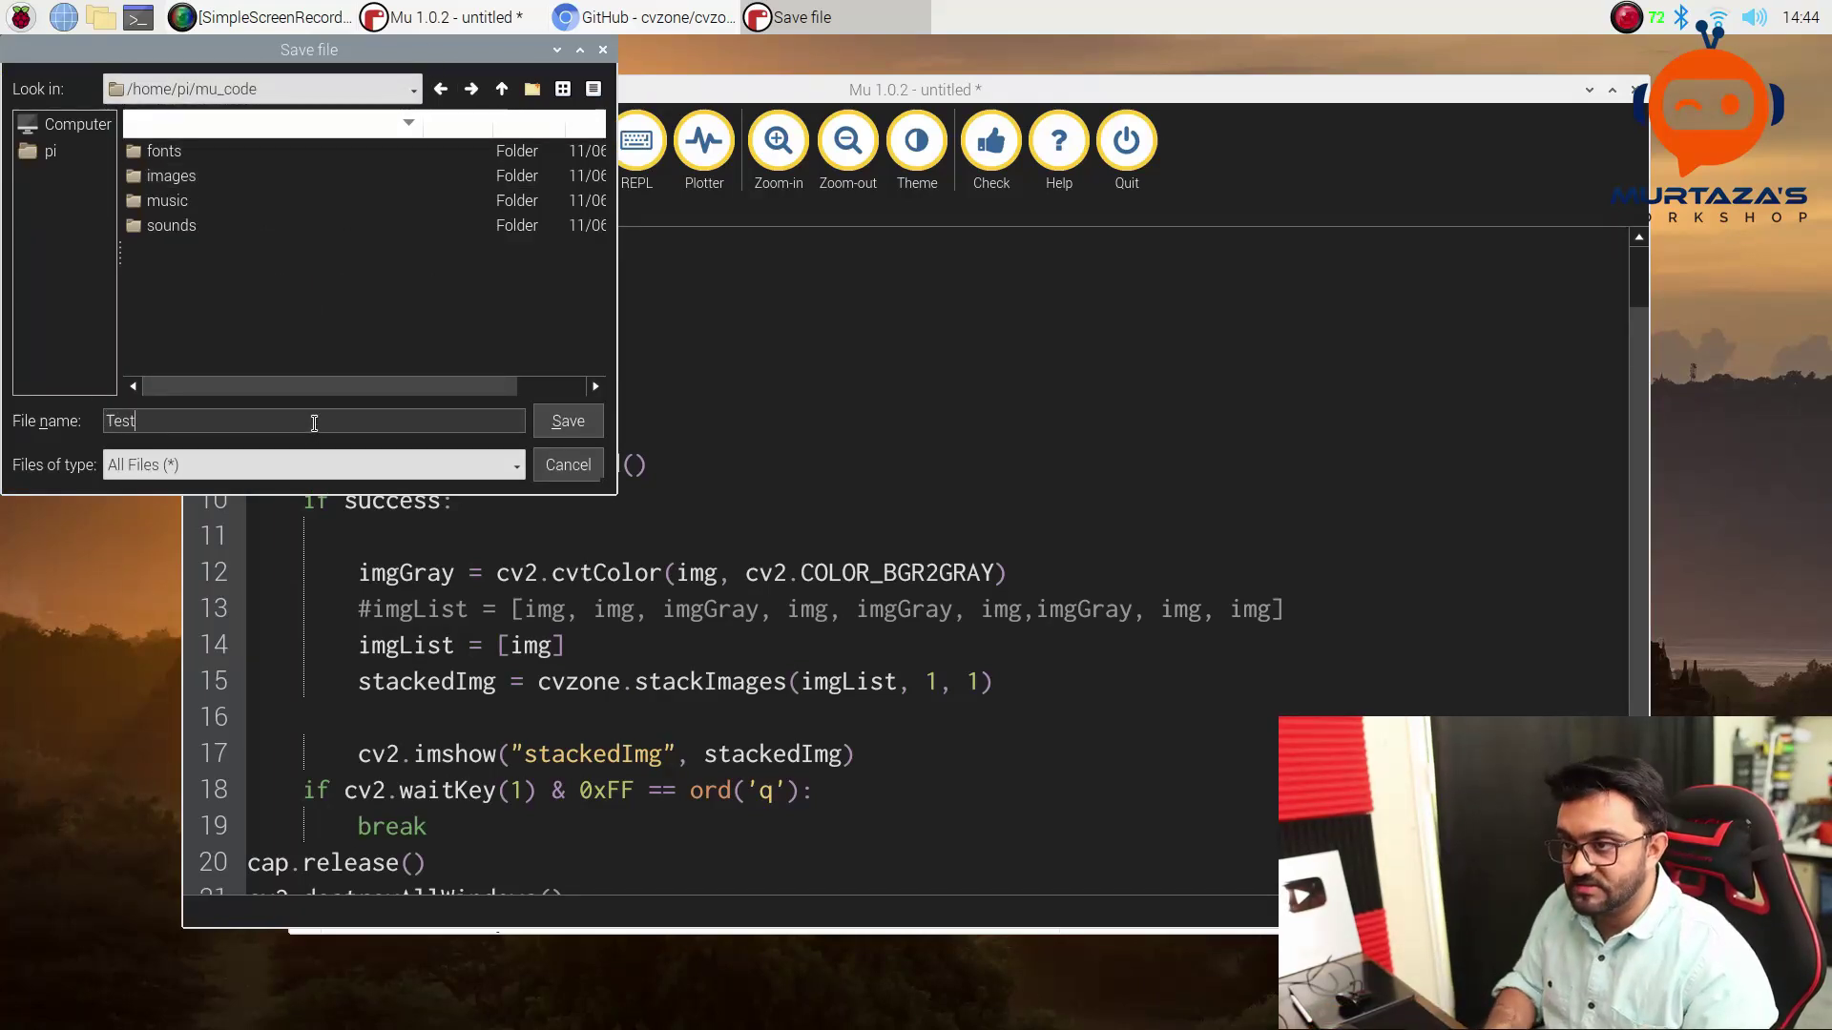
type("Temp")
key("Return")
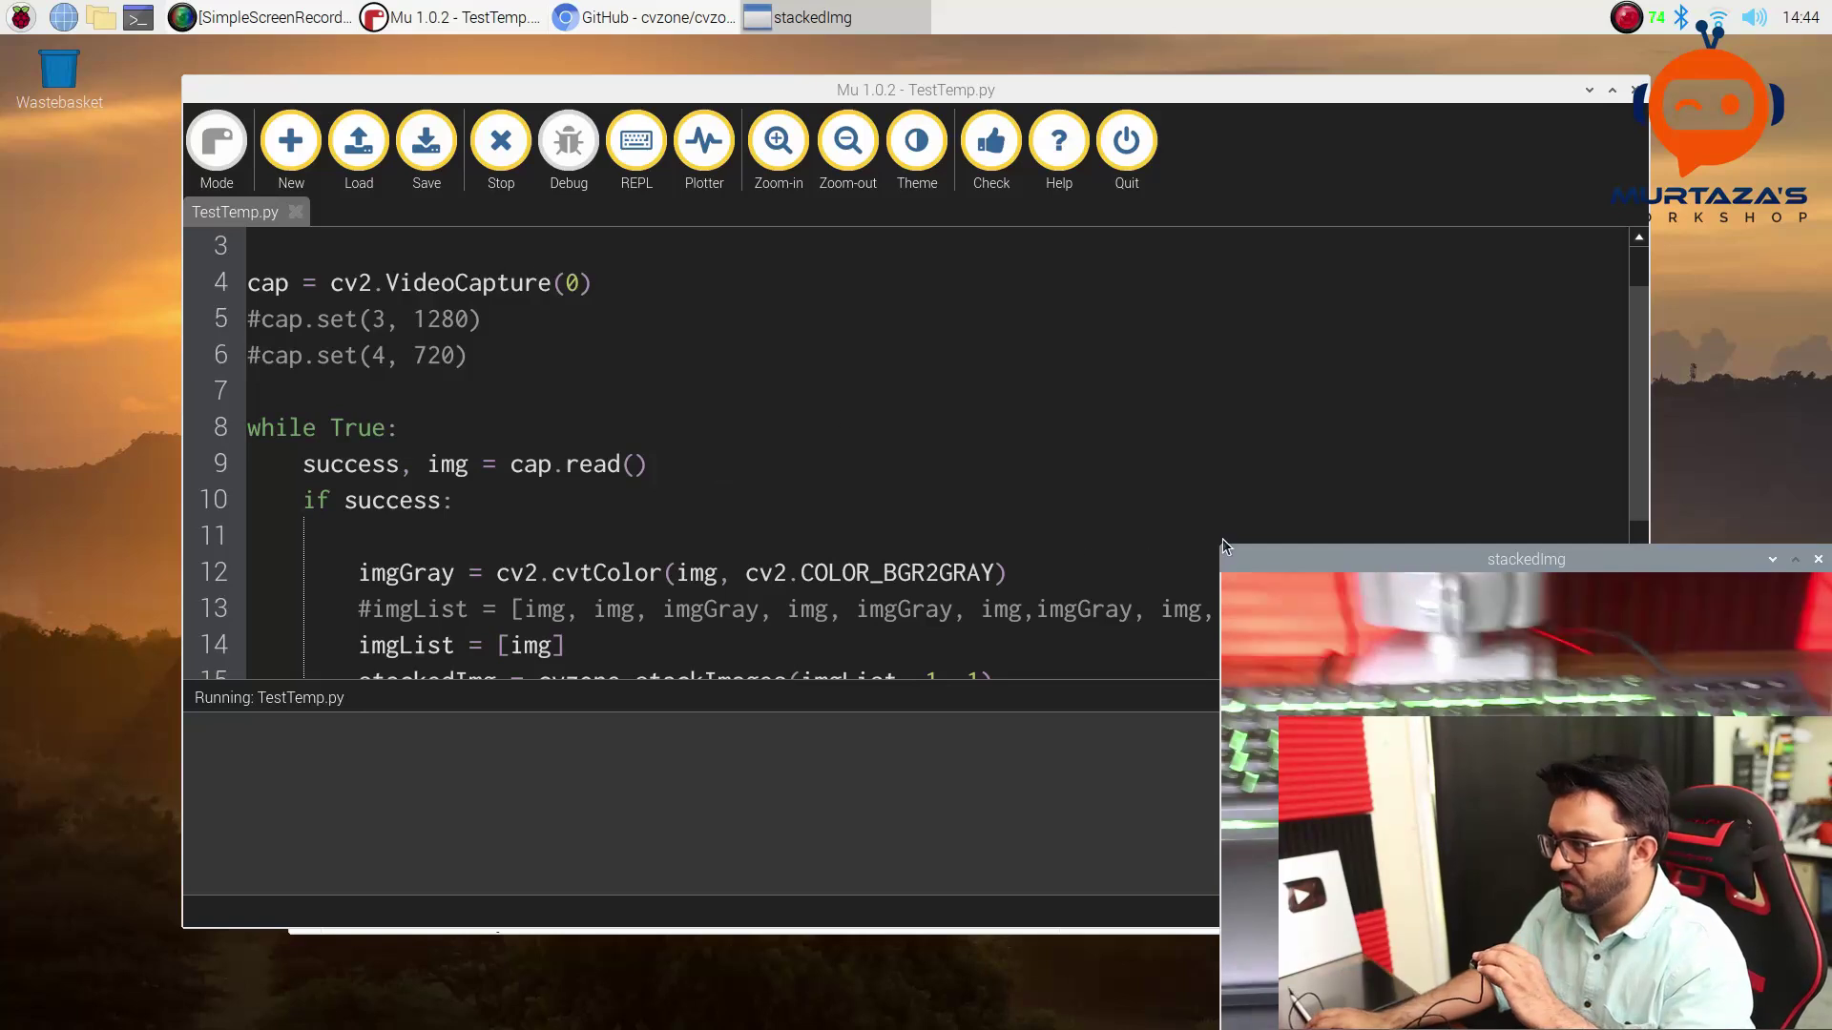
mouse_move(1272, 543)
left_mouse_down()
mouse_move(1219, 526)
mouse_move(1029, 335)
left_mouse_up()
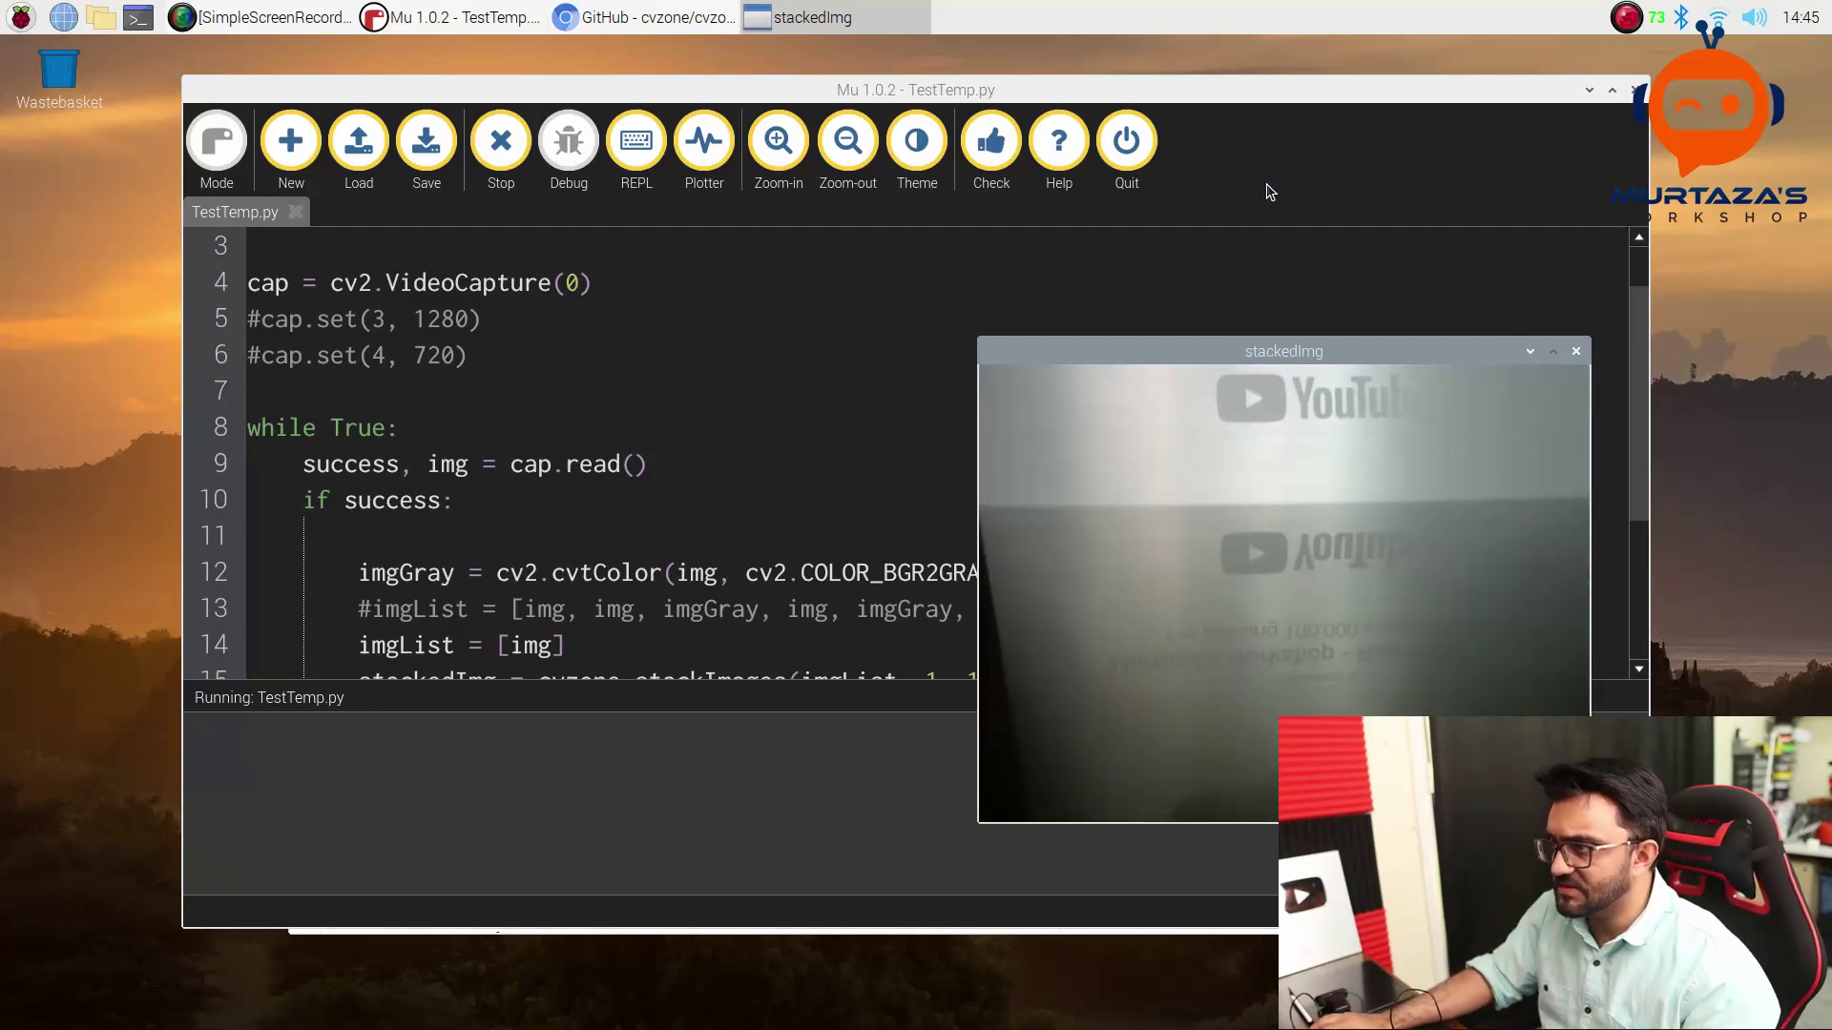
left_click(494, 146)
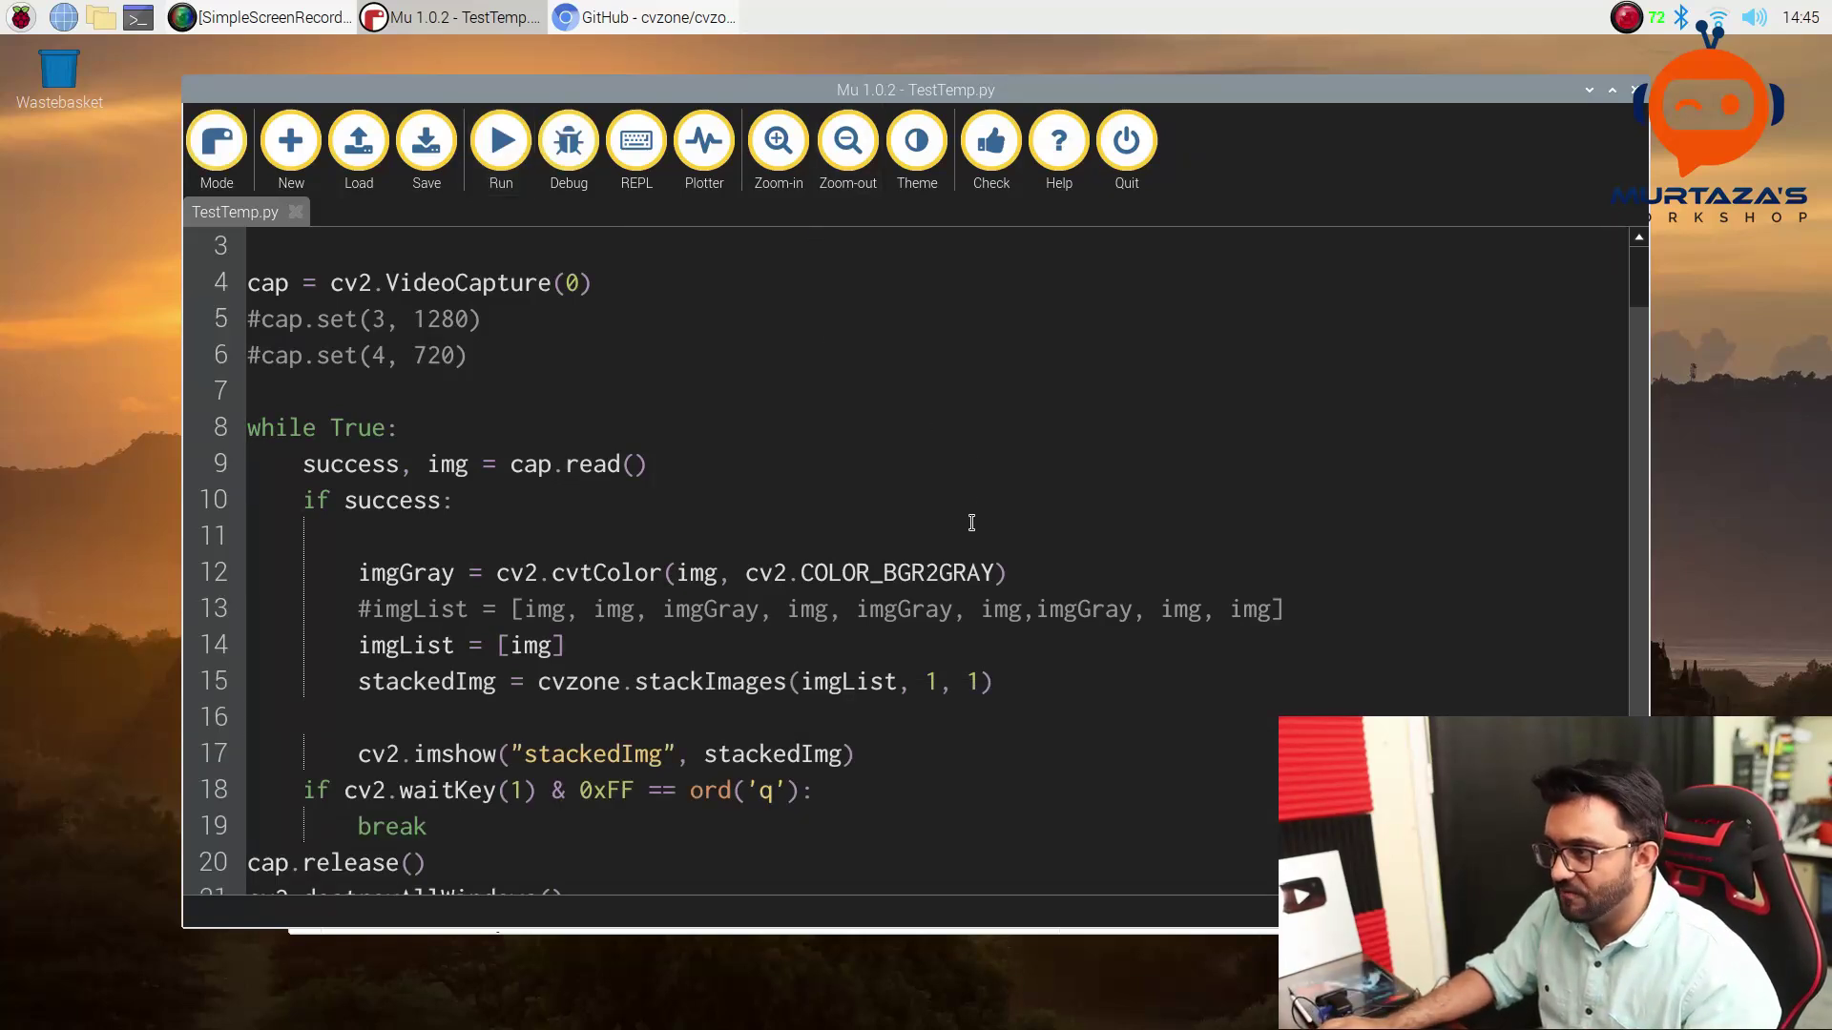
scroll(859, 486, "down", 1)
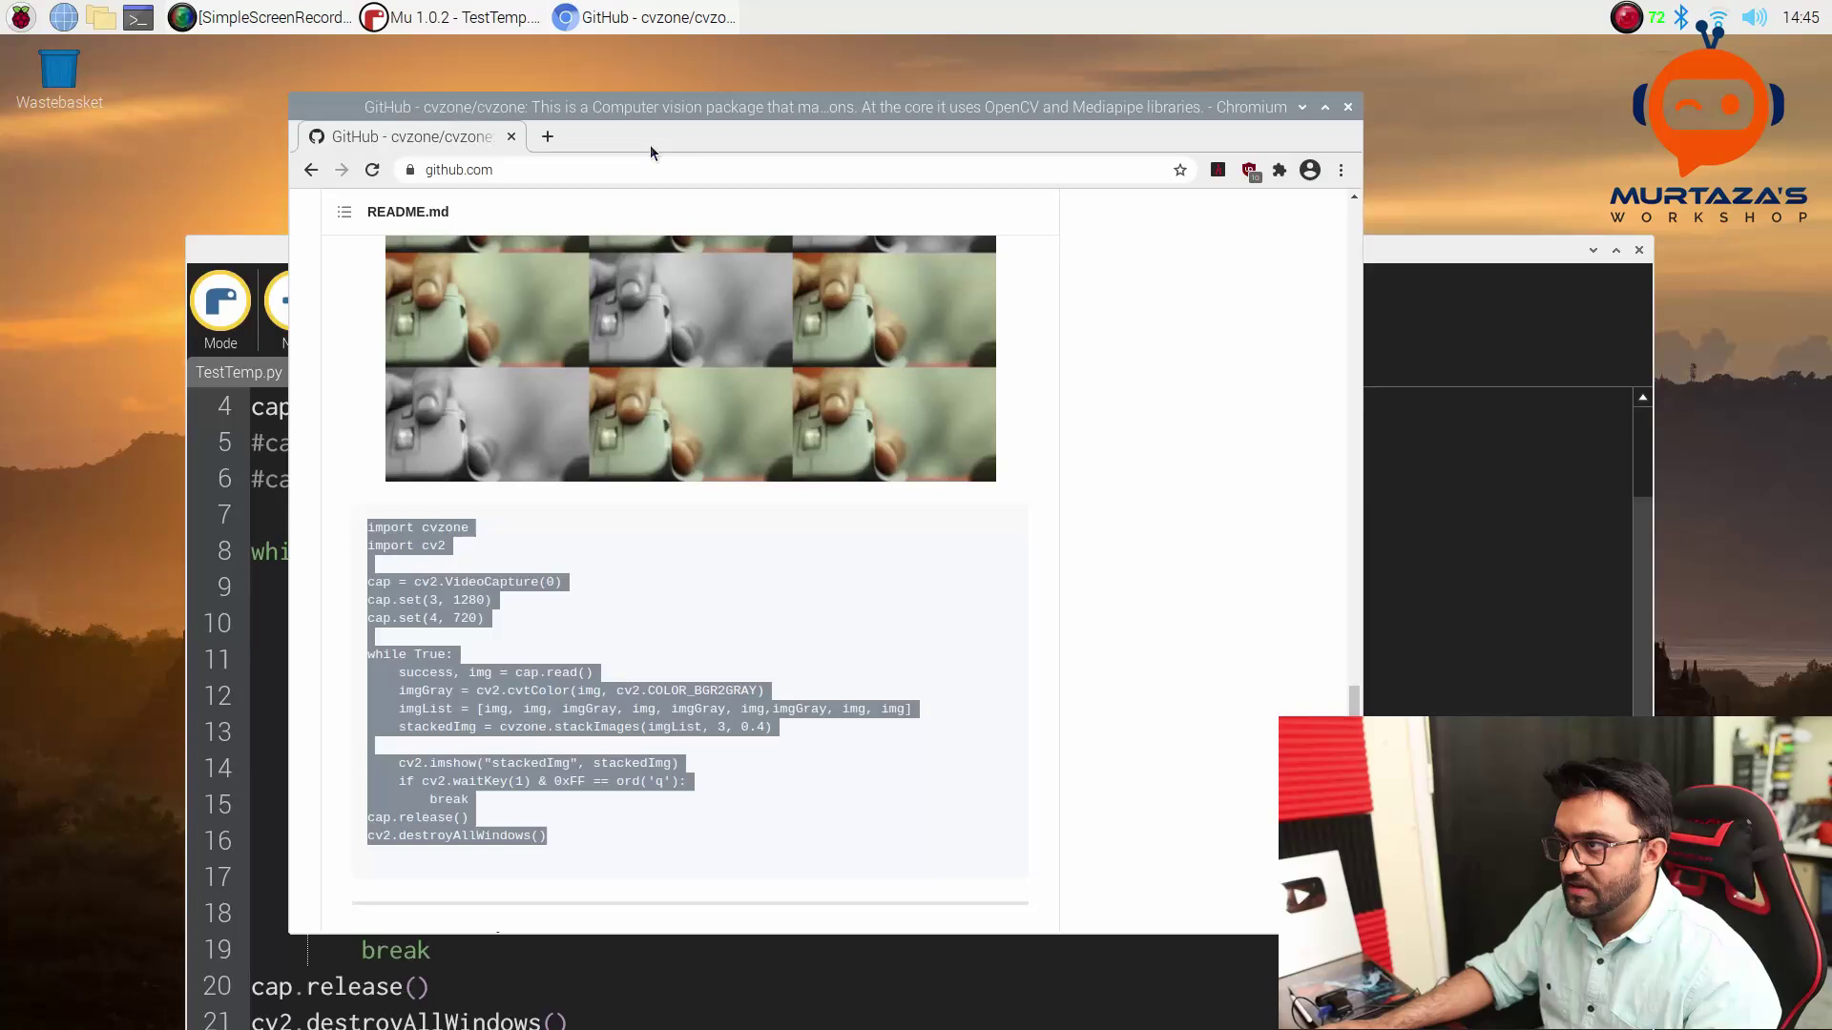
scroll(609, 497, "down", 3)
scroll(609, 496, "down", 5)
scroll(612, 487, "down", 5)
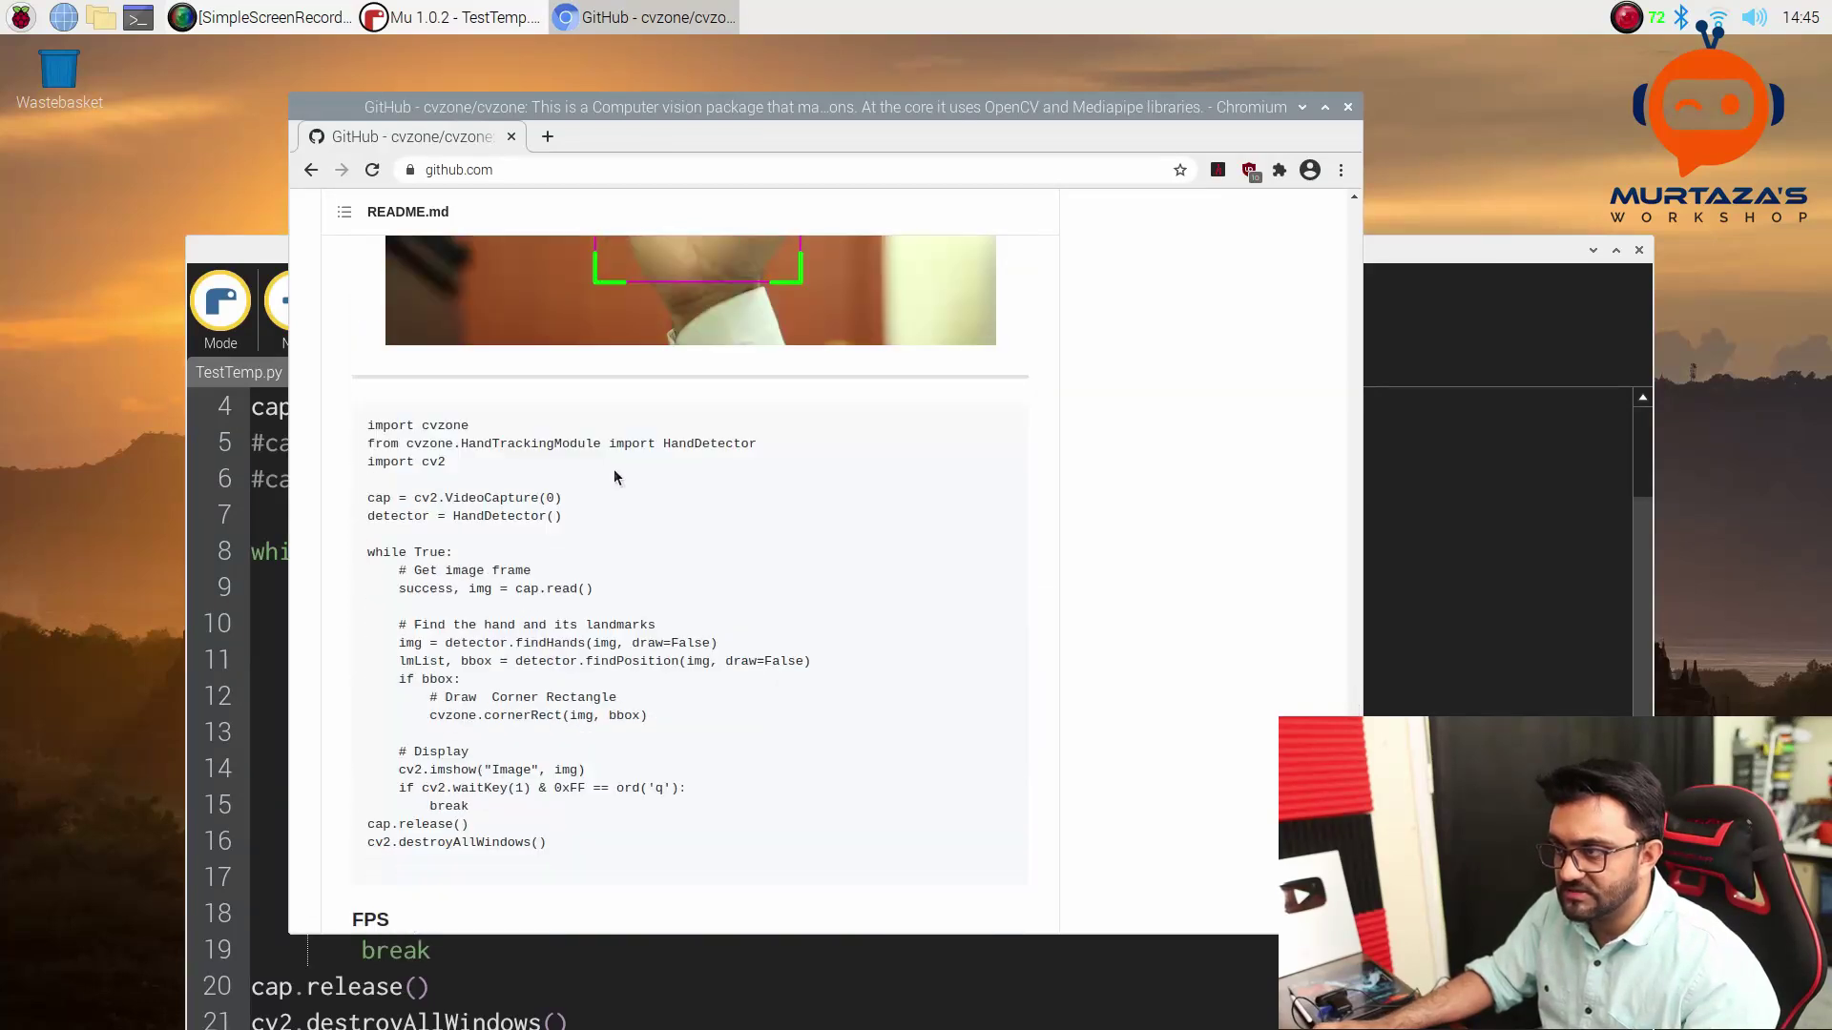
scroll(615, 477, "down", 5)
scroll(592, 483, "down", 4)
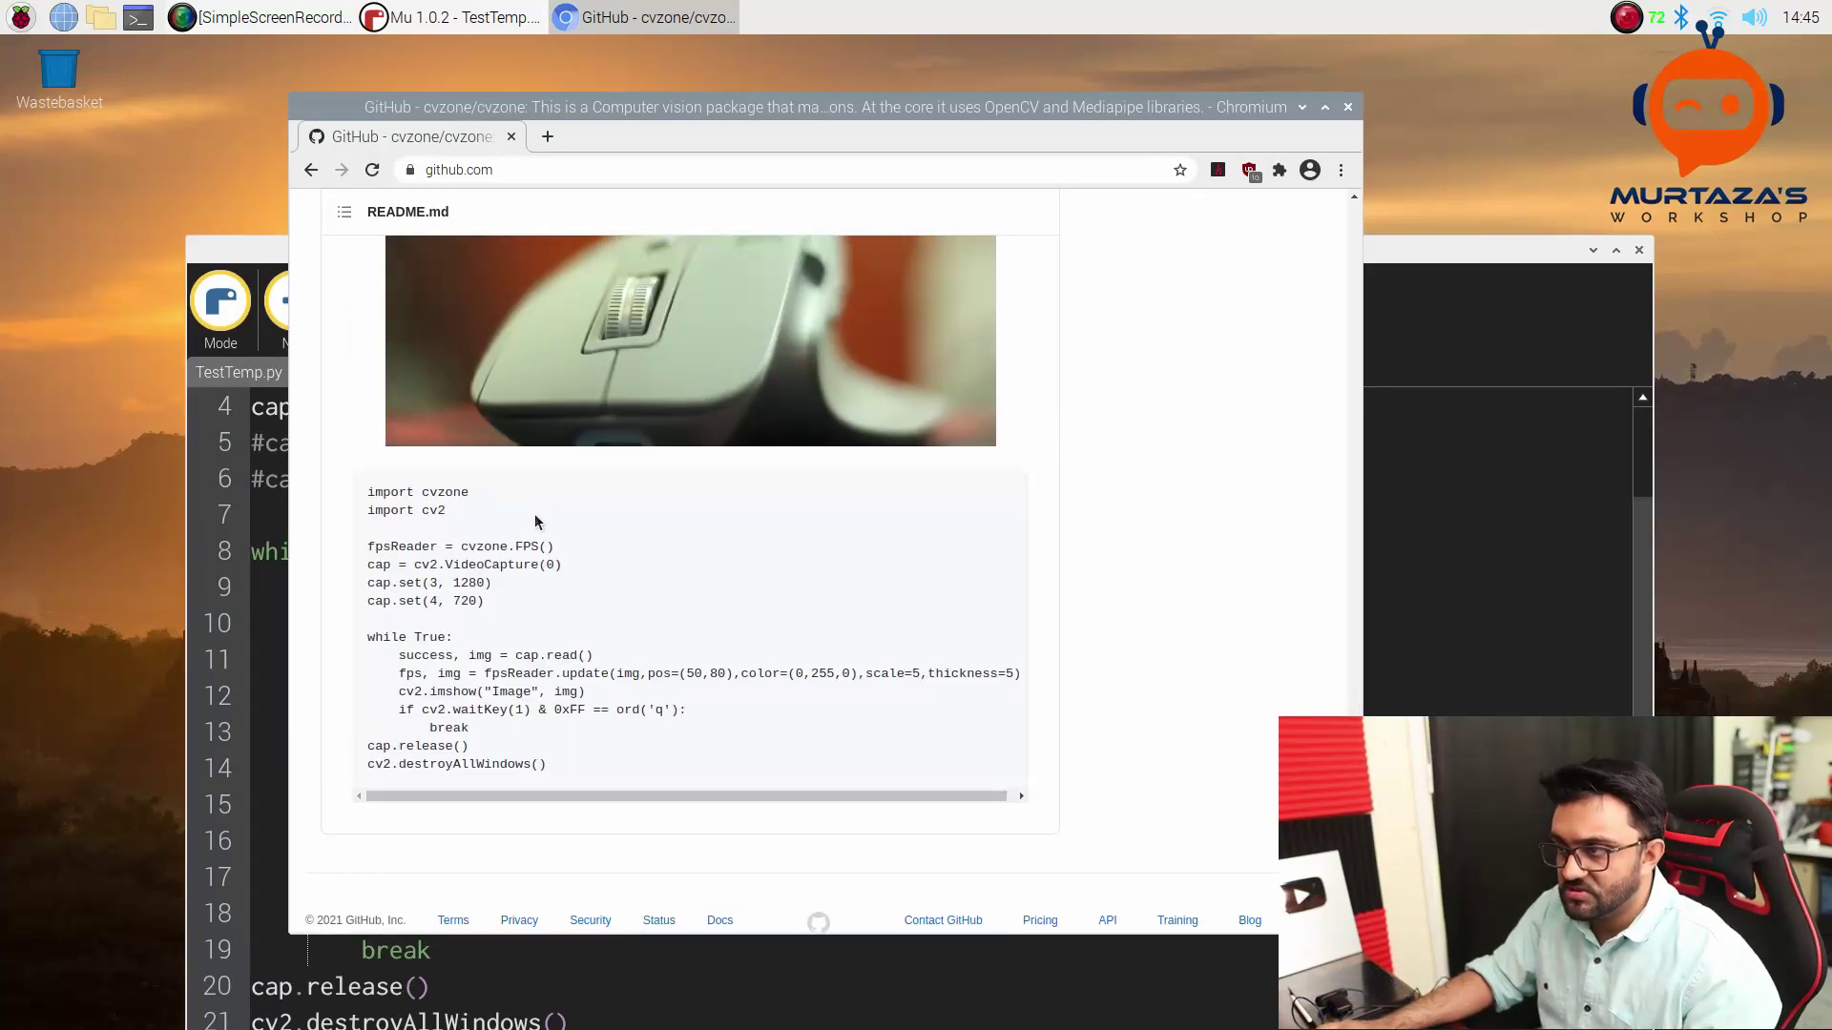
Copy fpsReader = cvzone.FPS() from the README below the capture setup and save.
left_click(492, 545)
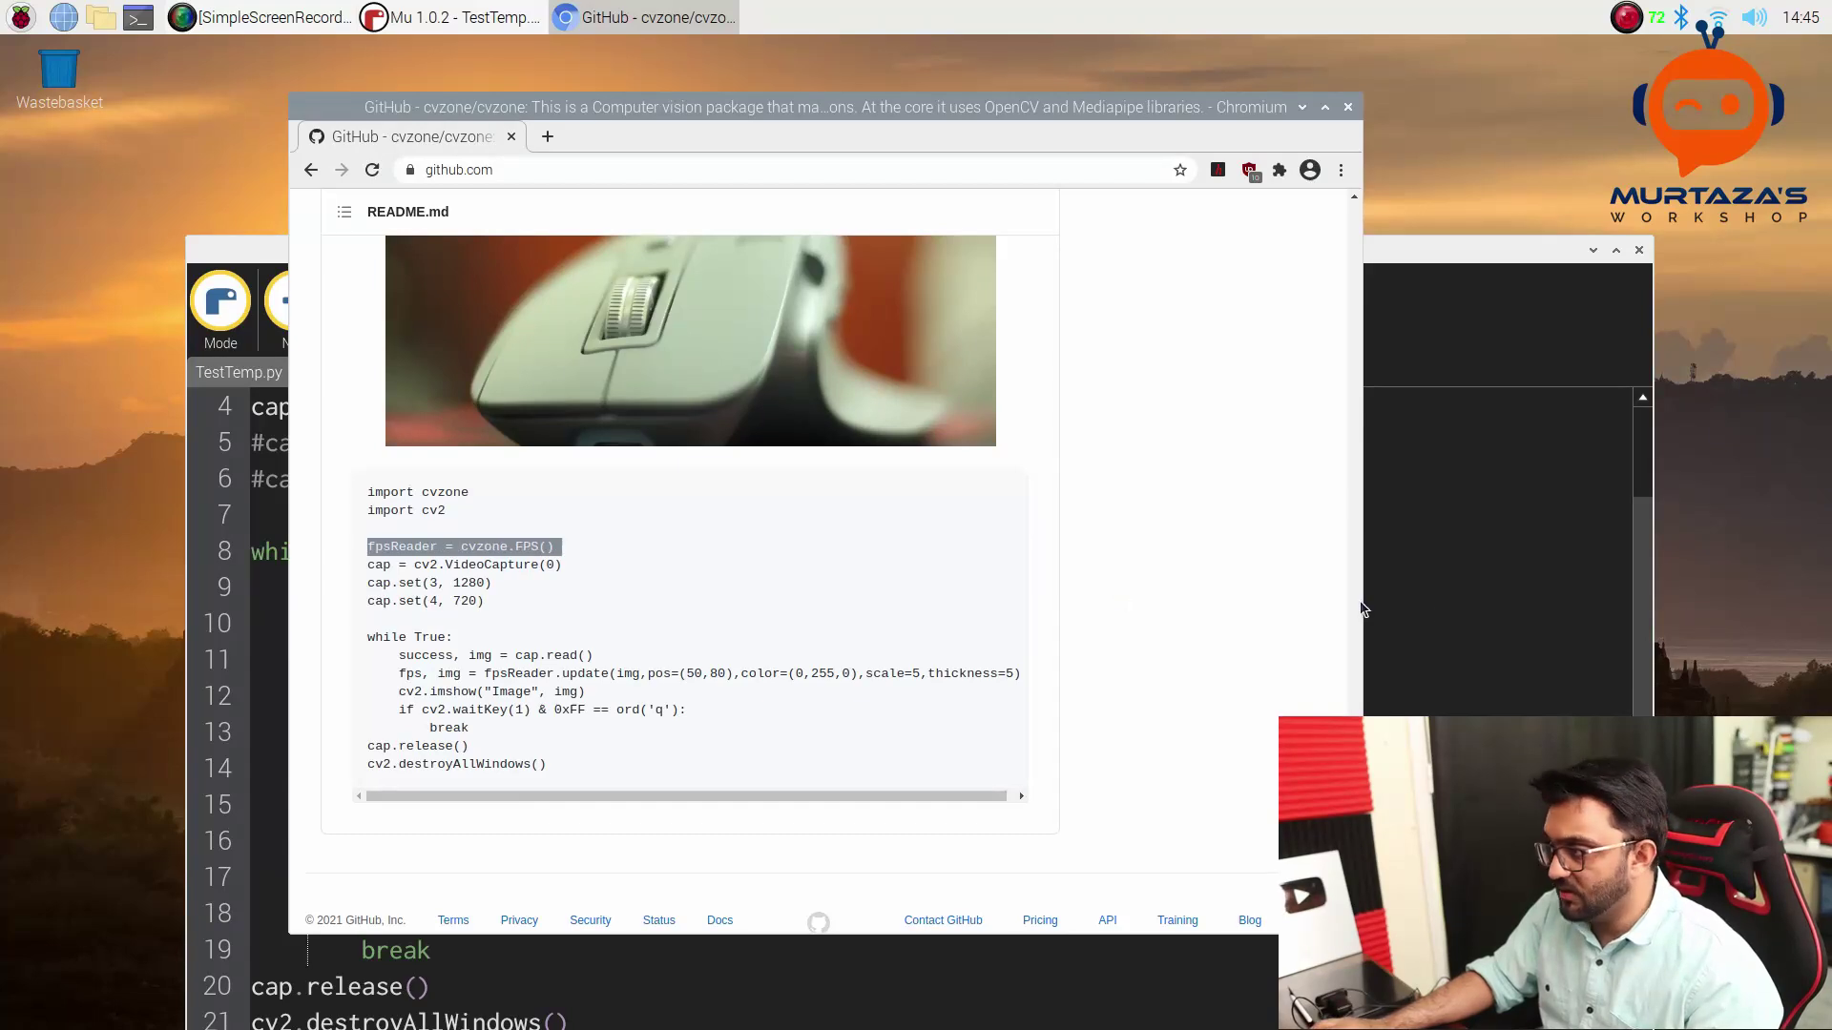
left_click(1597, 625)
type(":")
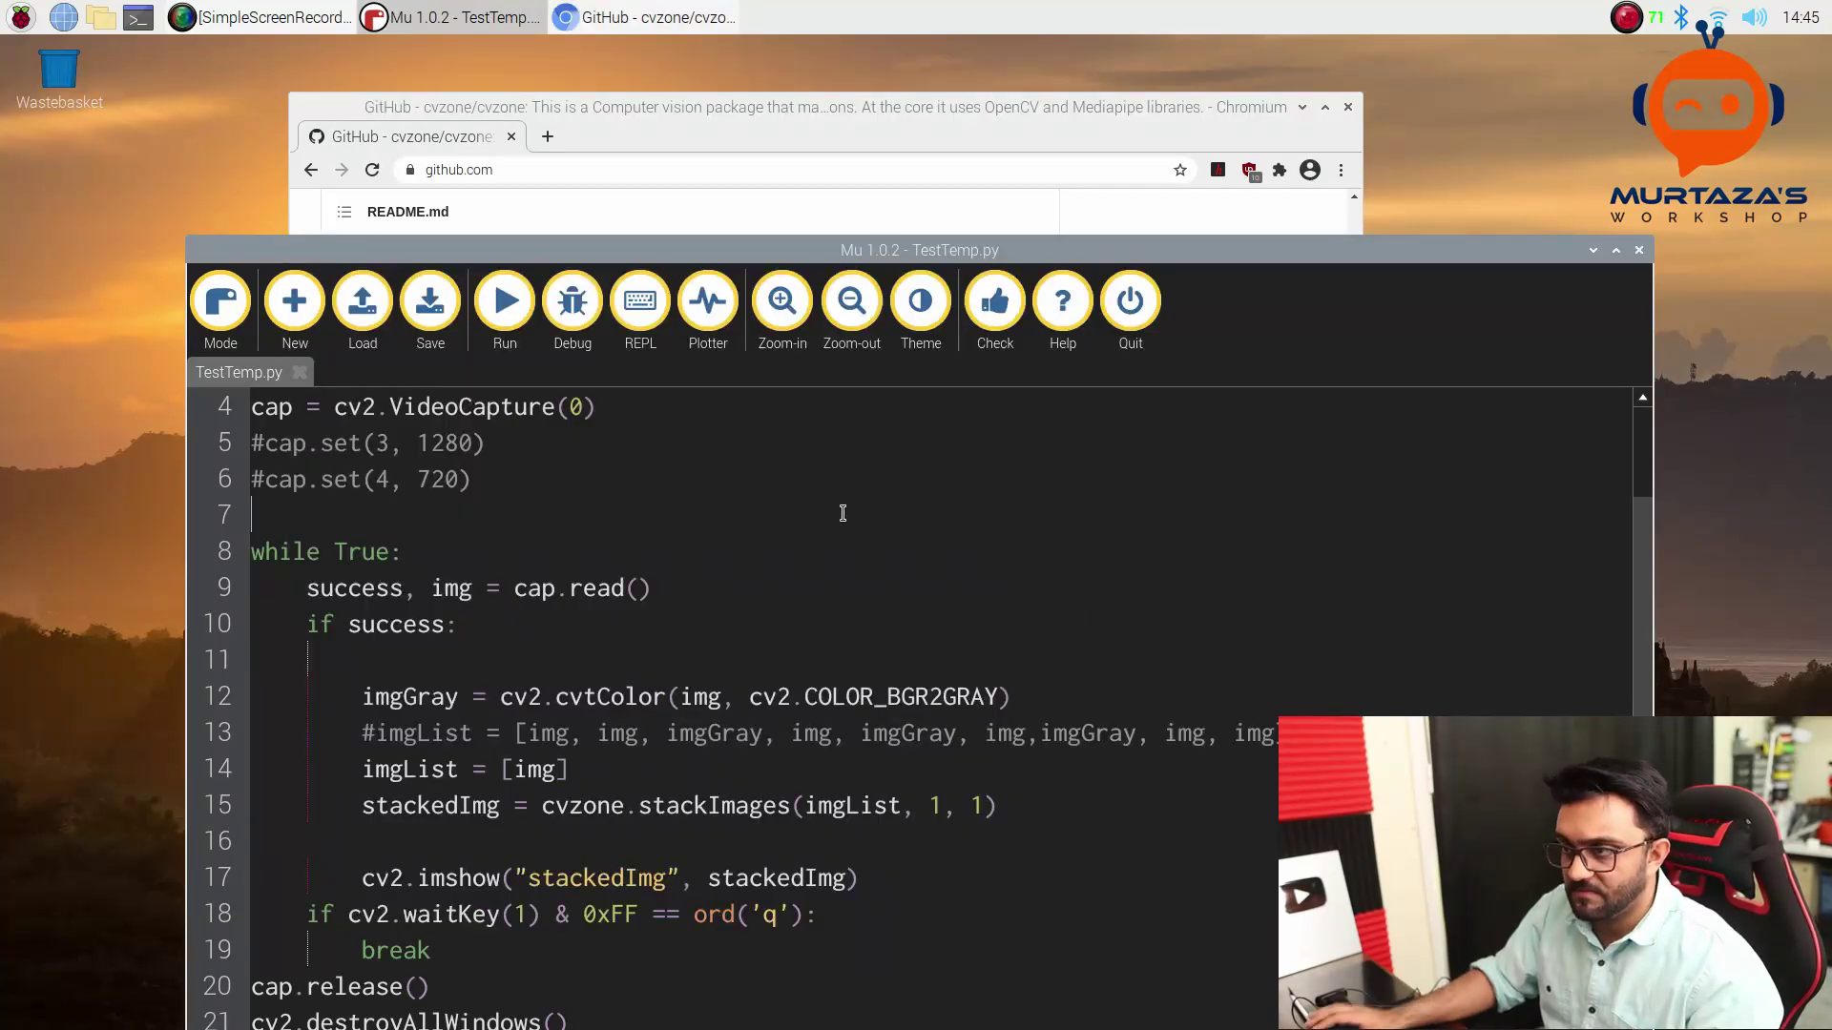
left_click(841, 513)
key("Return")
type("fpsReader = cvzone.FPS()")
key("ctrl+s")
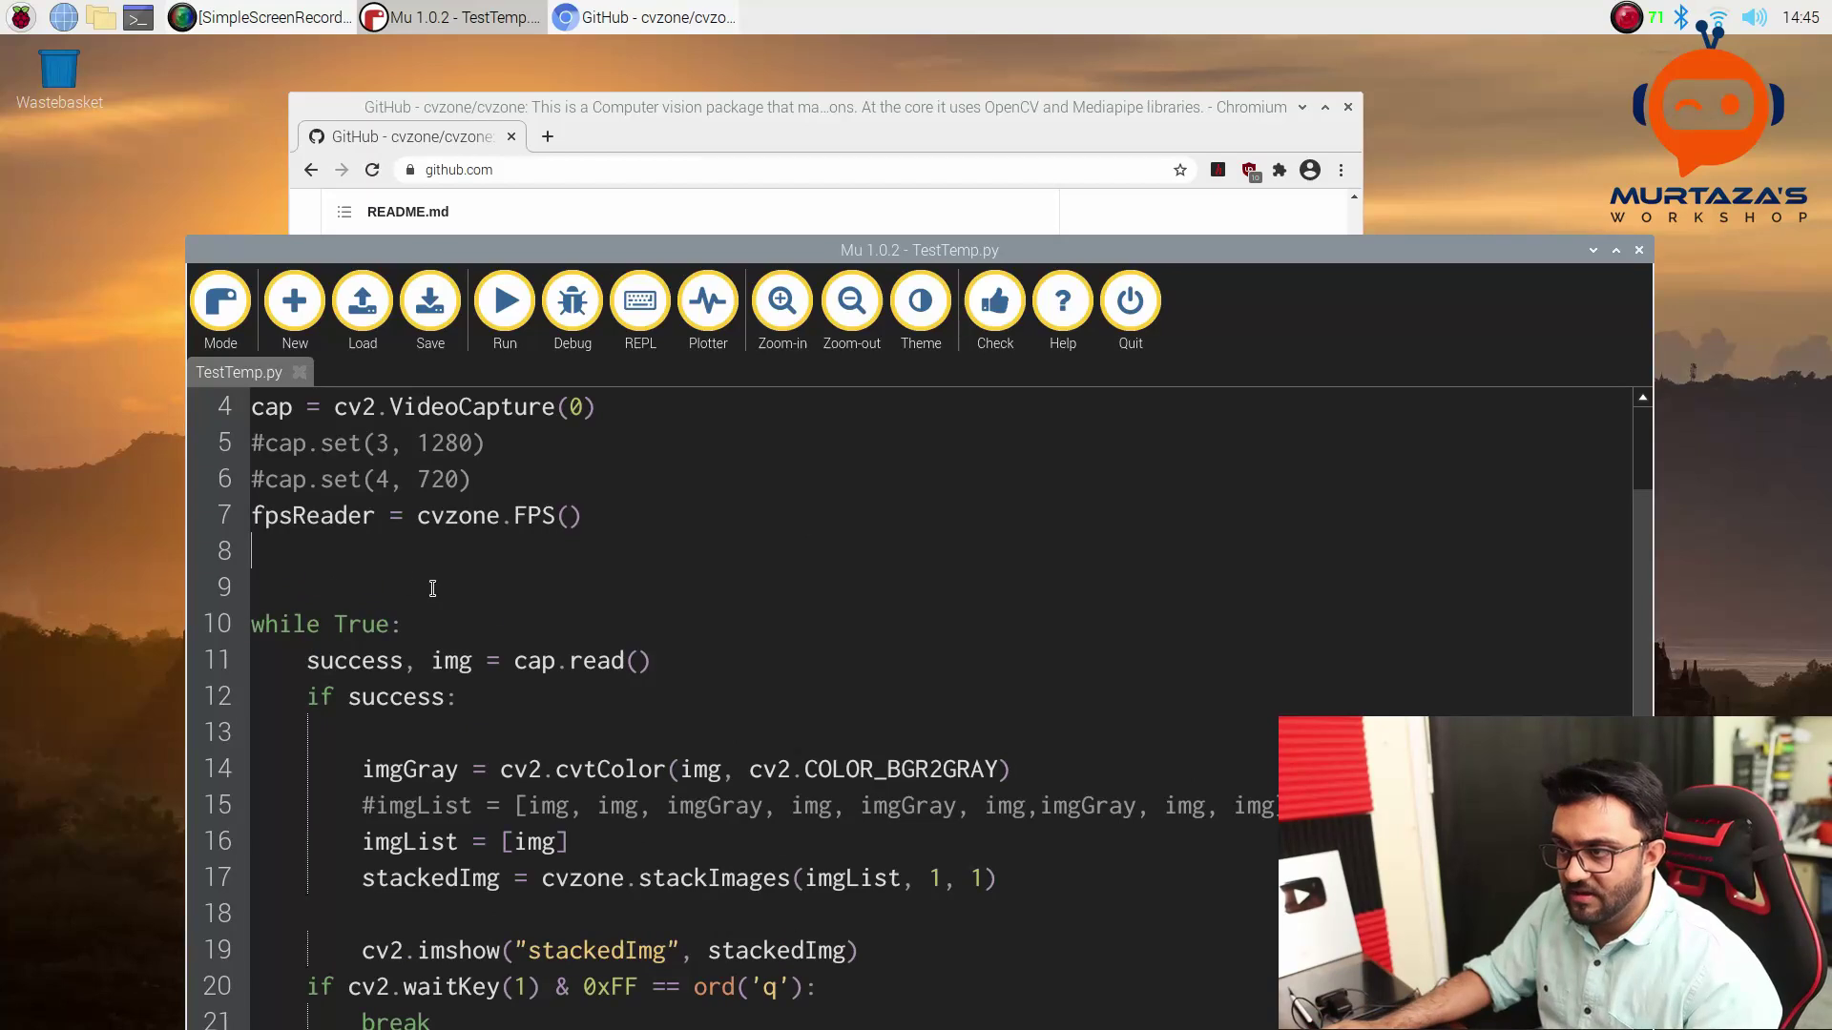
Paste the fpsReader.update line below line 17, change both img names to stackedImg, and wrap it.
left_click(687, 201)
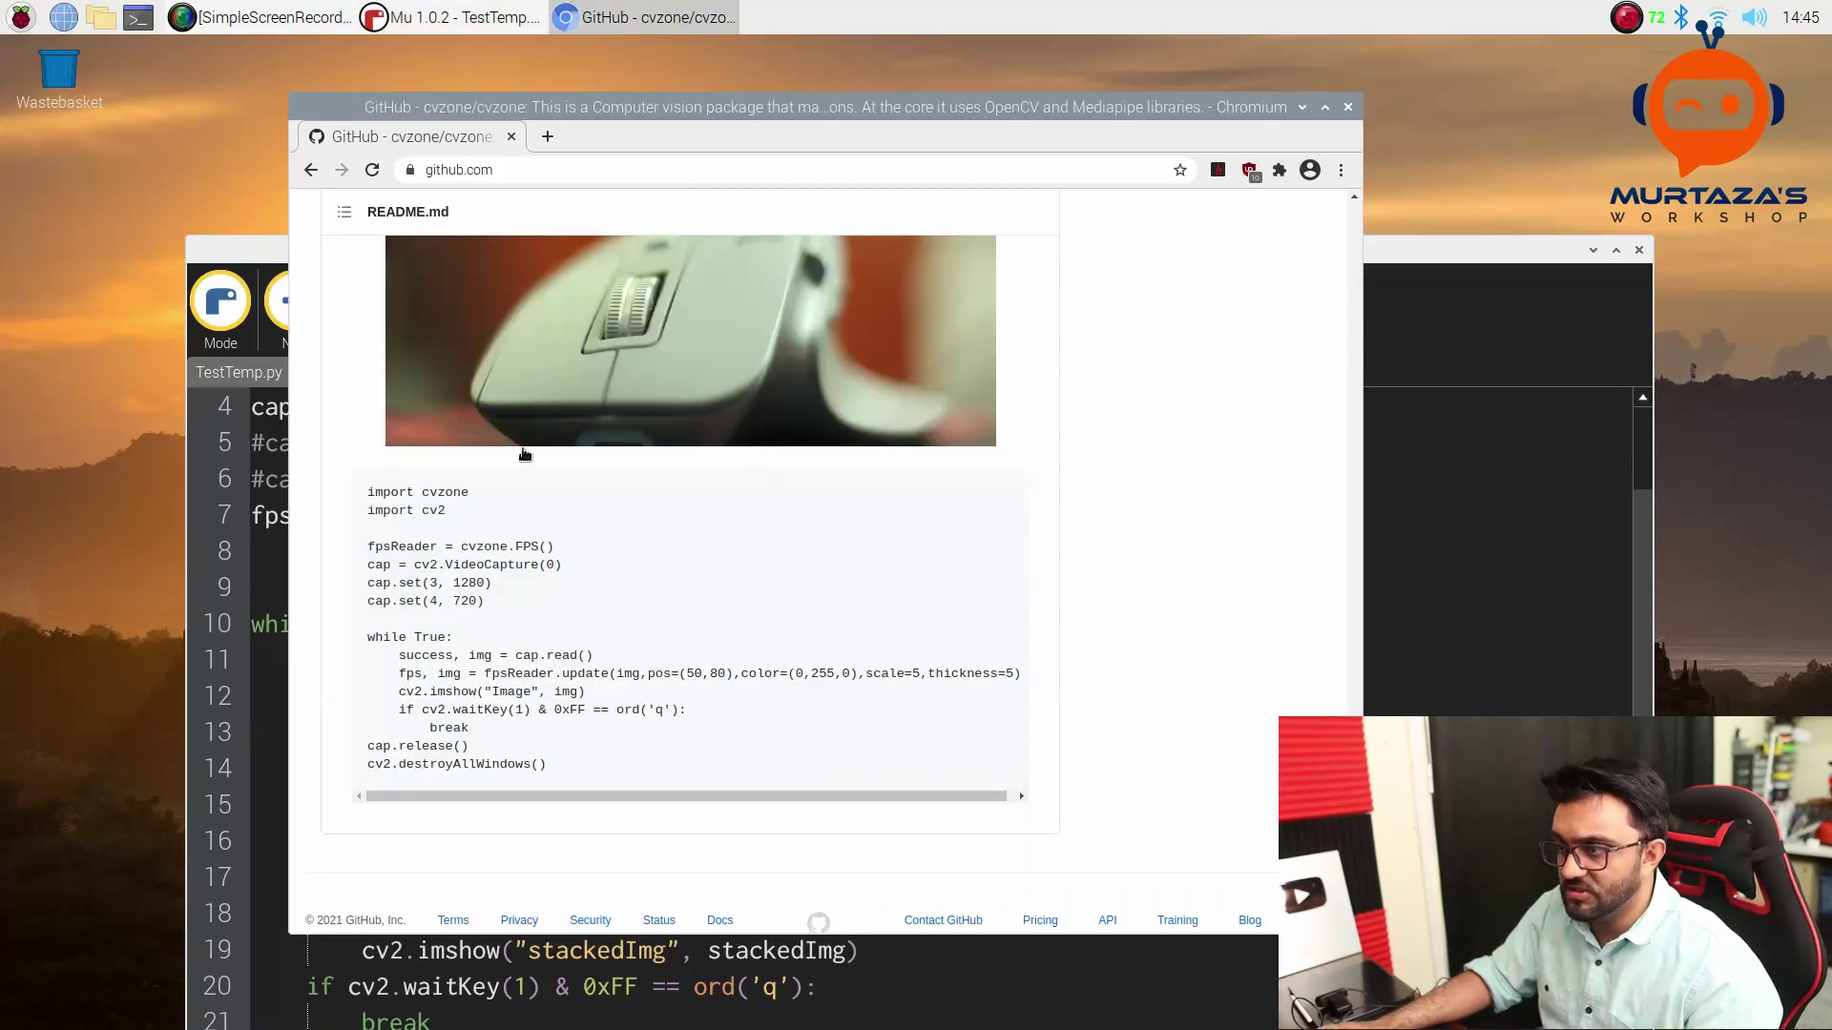
triple_click(463, 675)
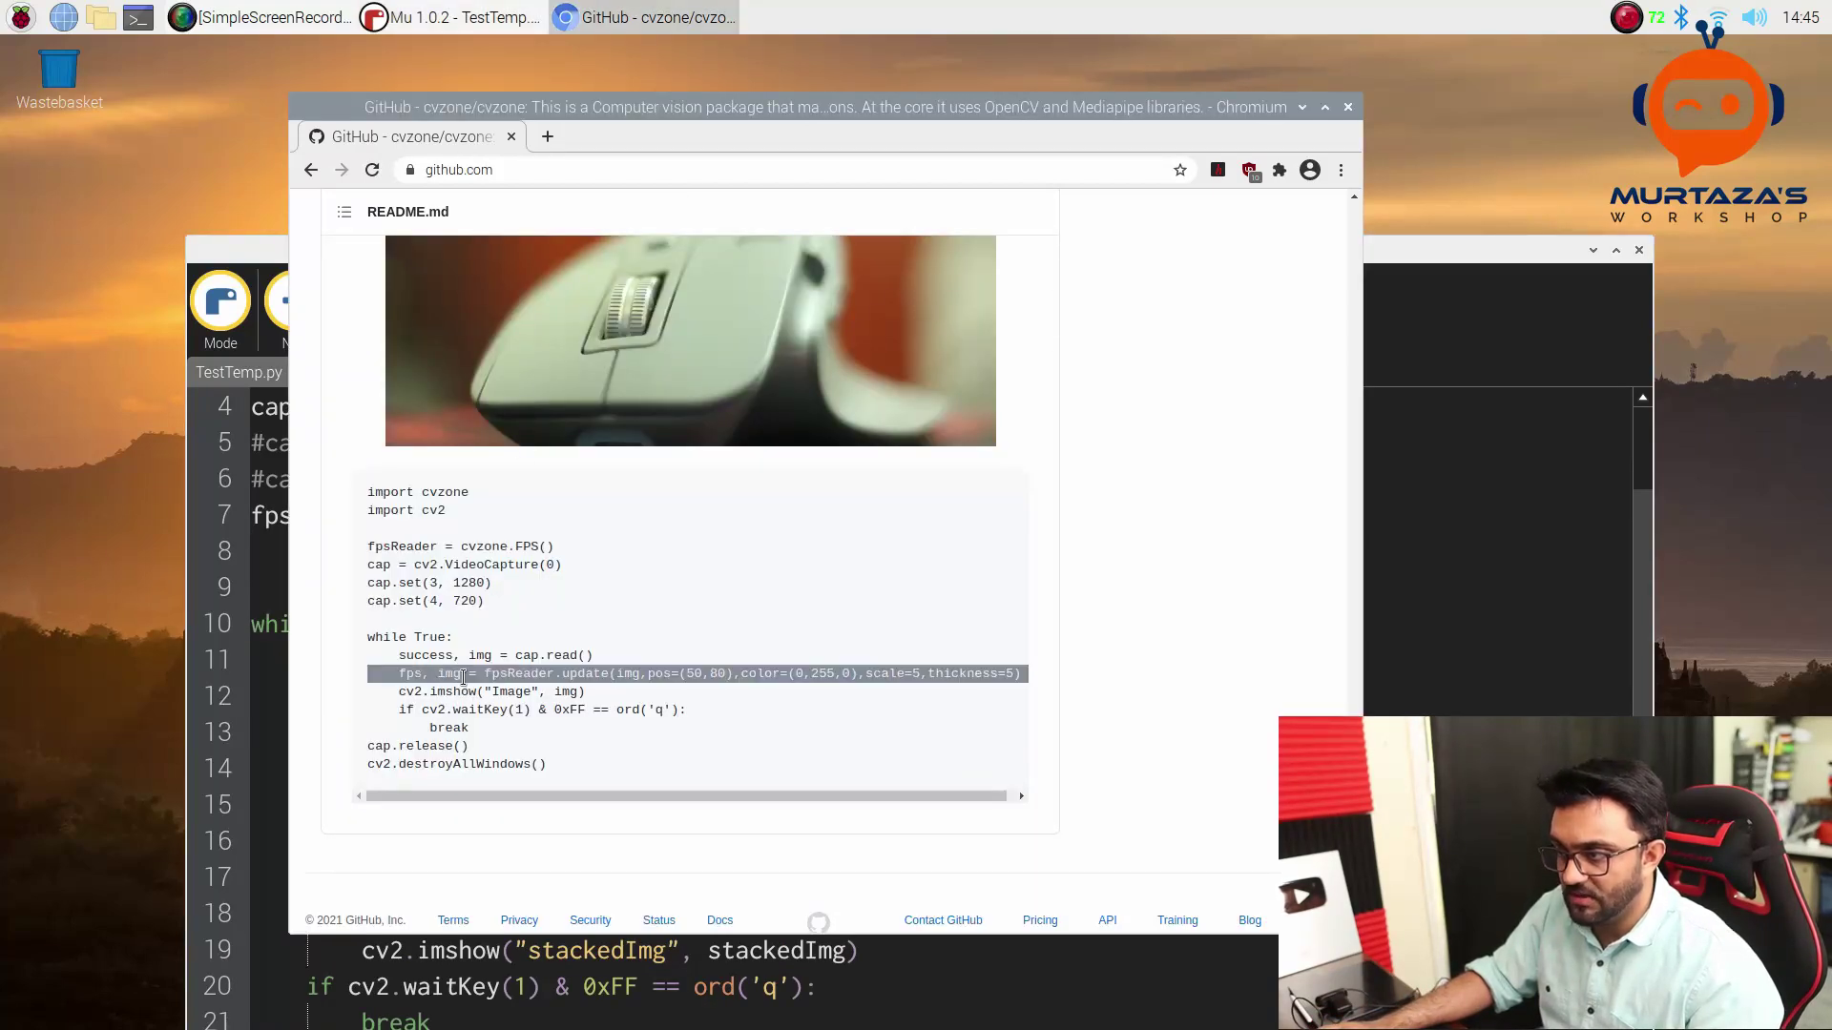
left_click(1433, 679)
scroll(809, 777, "down", 2)
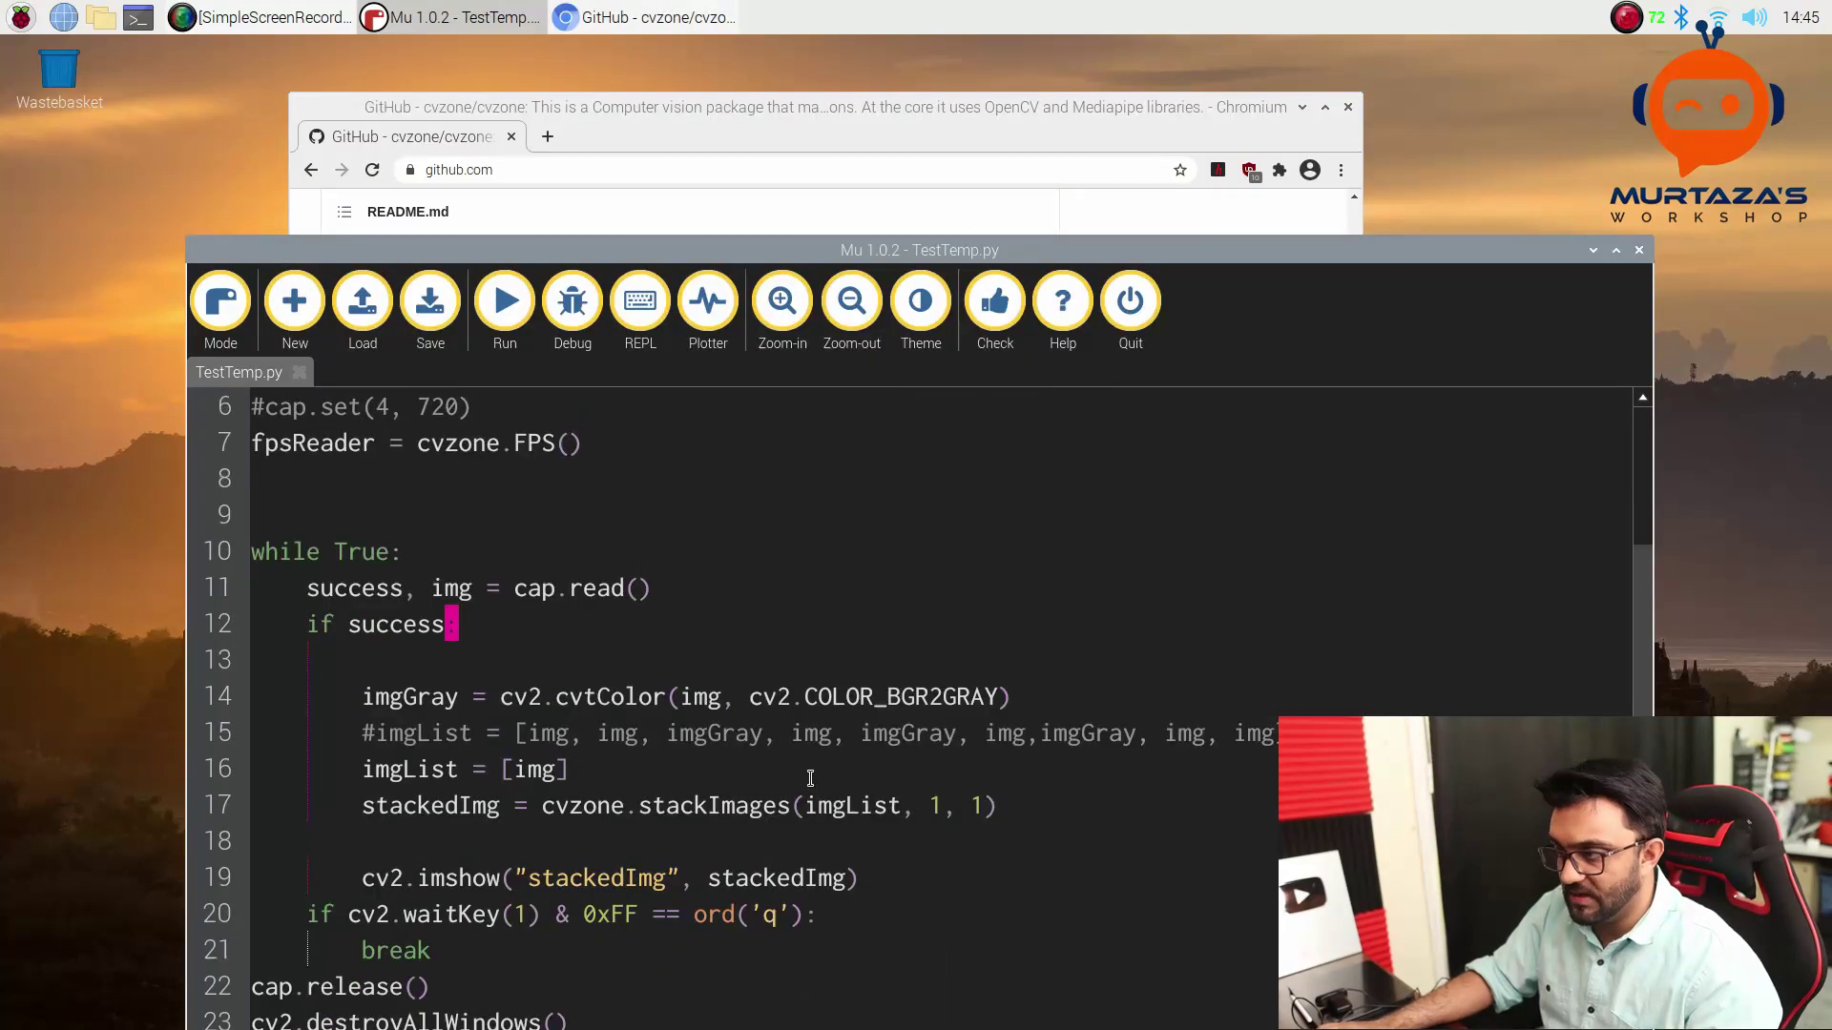
type(":")
left_click(1011, 804)
key("Return")
key("ctrl+v")
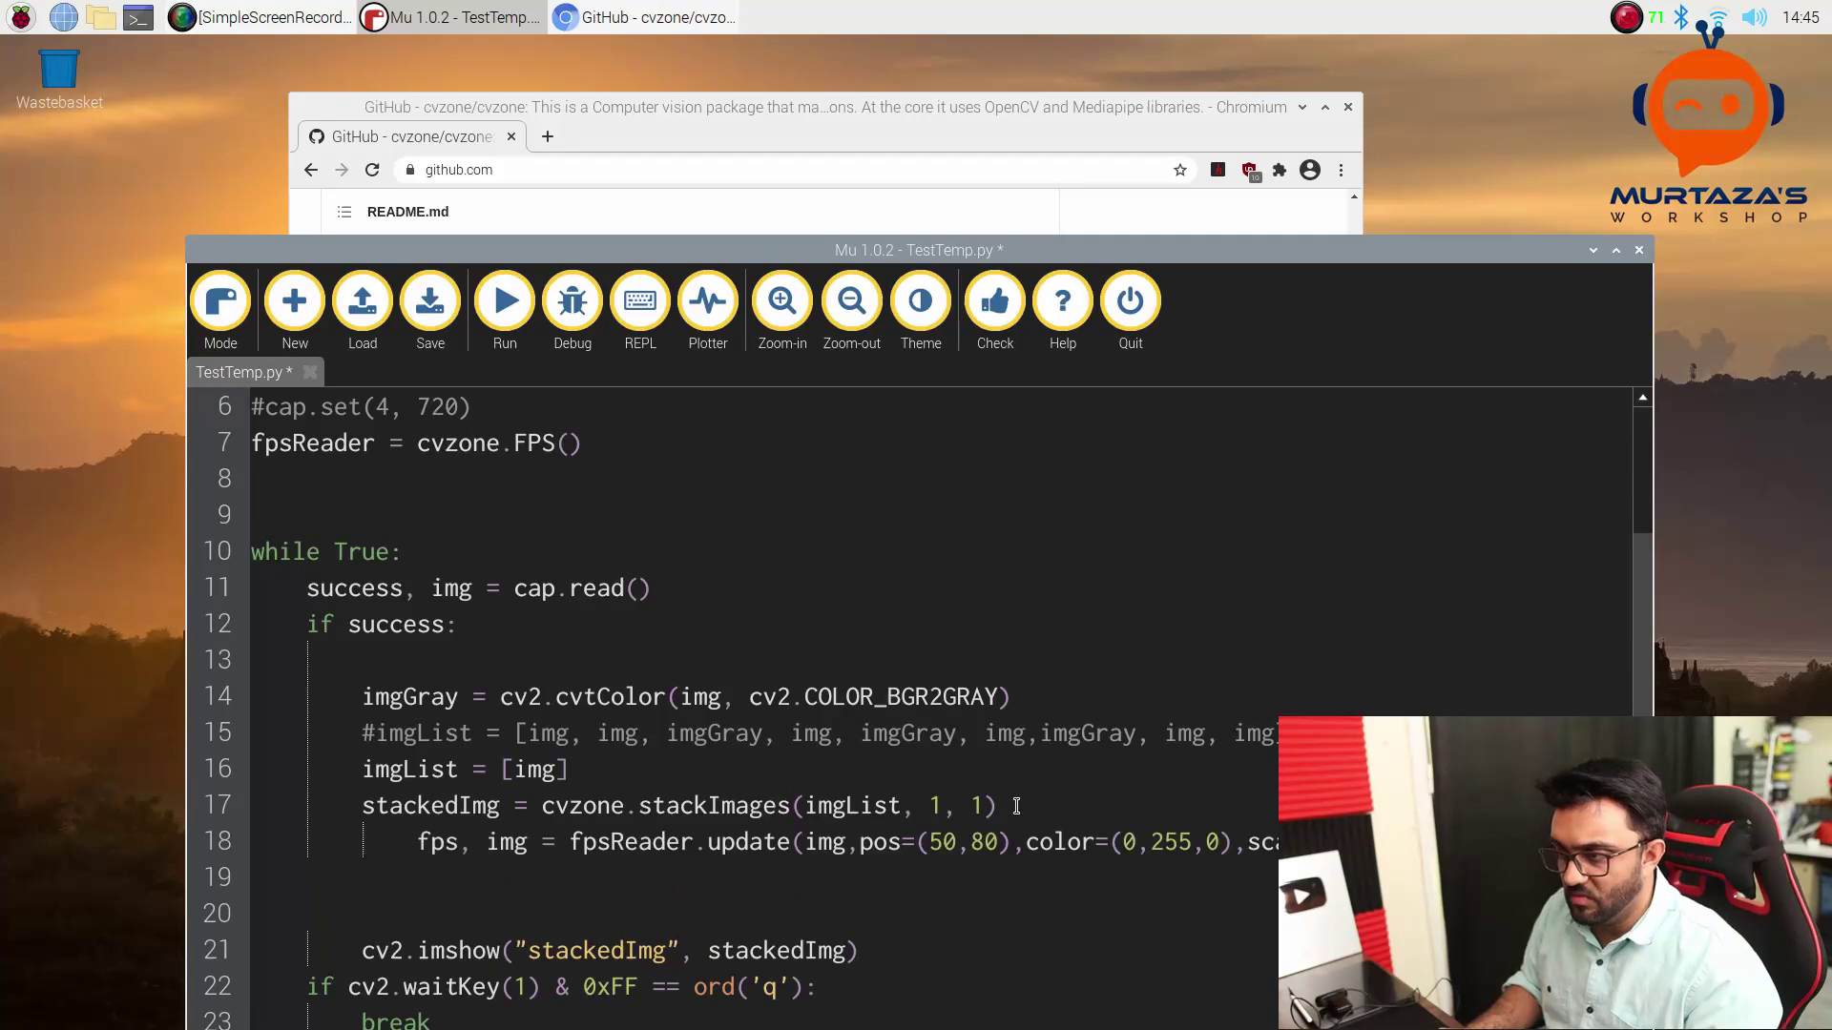
key("shift+Tab")
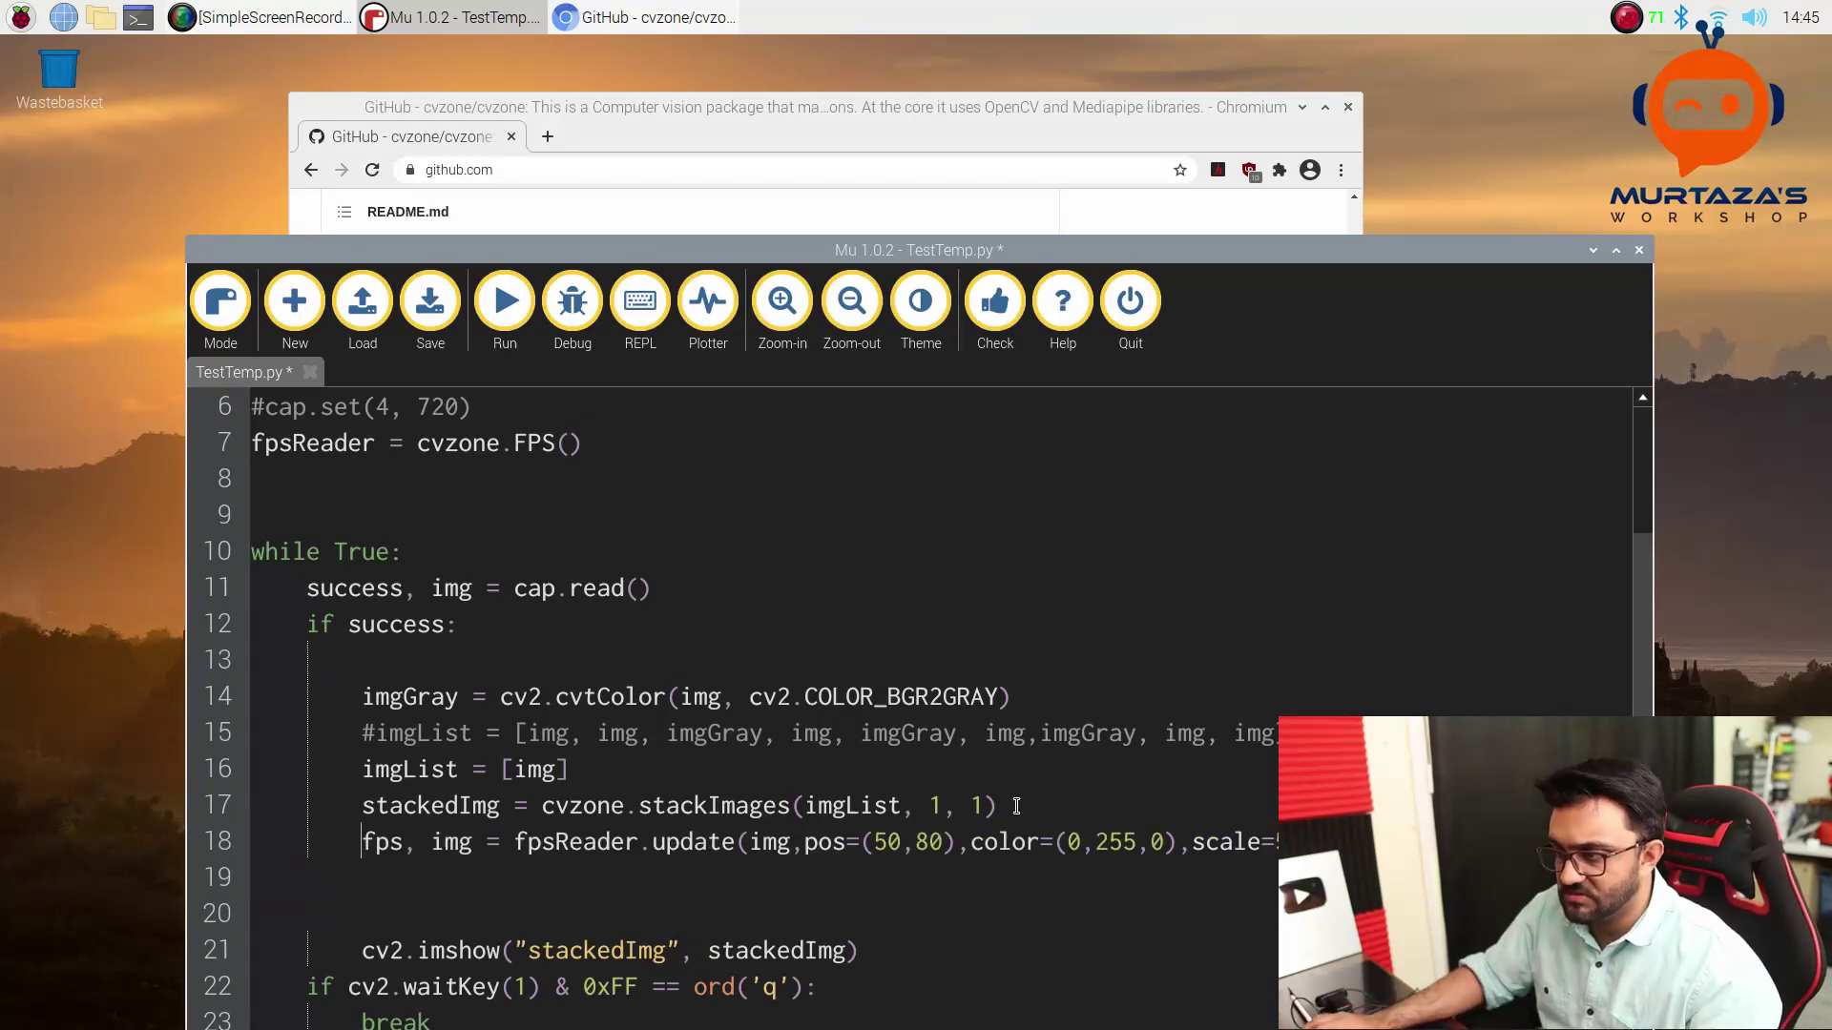
double_click(482, 806)
key("ctrl+c")
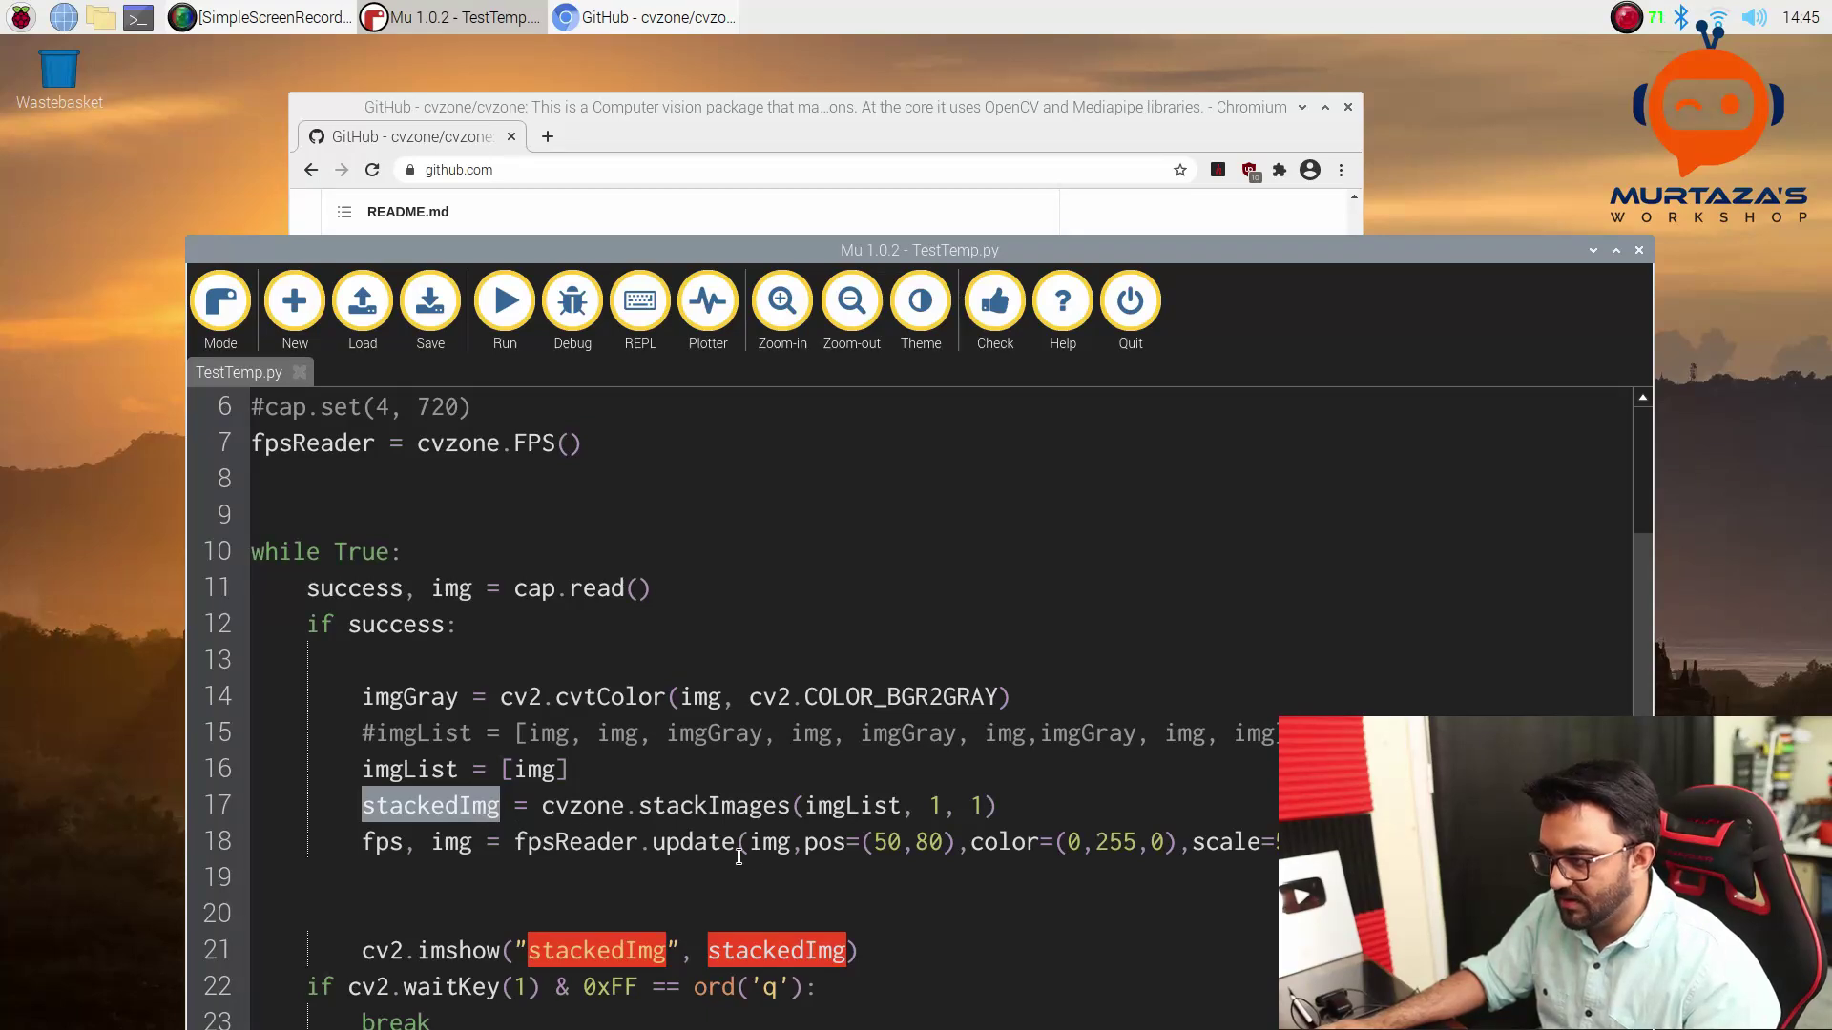
double_click(784, 841)
key("ctrl+v")
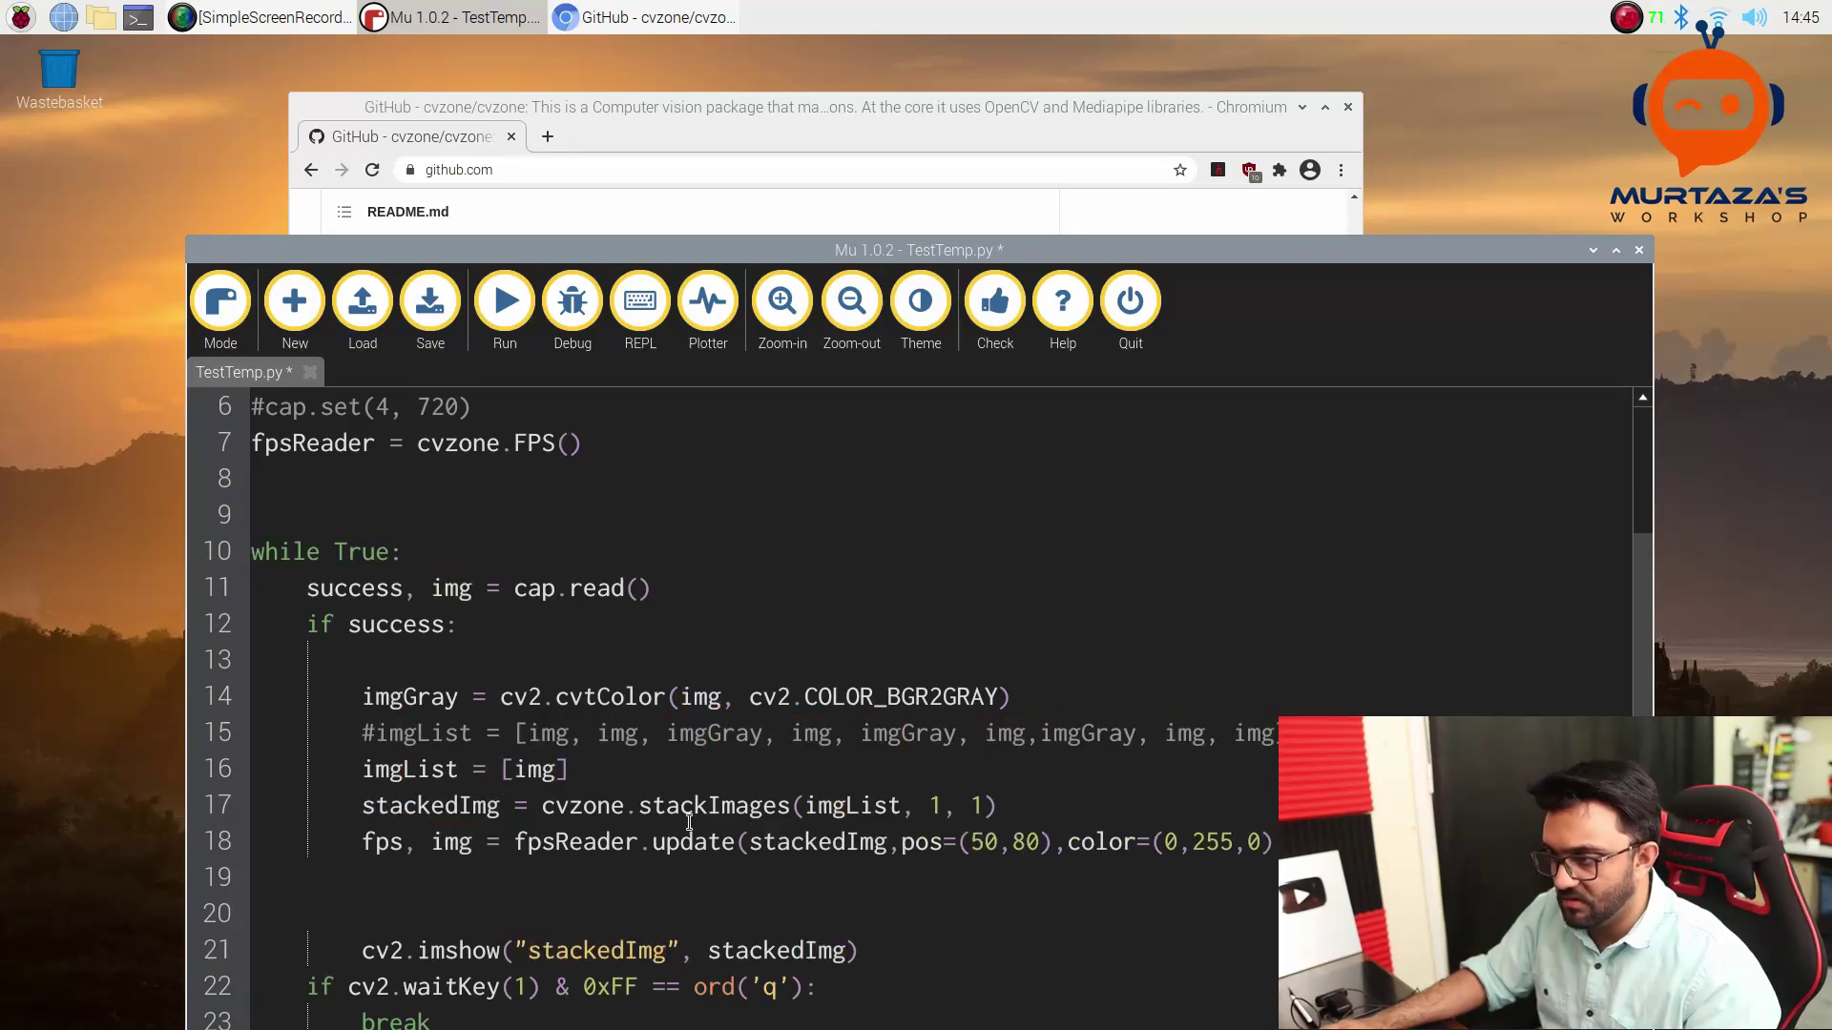
double_click(455, 843)
key("ctrl+v")
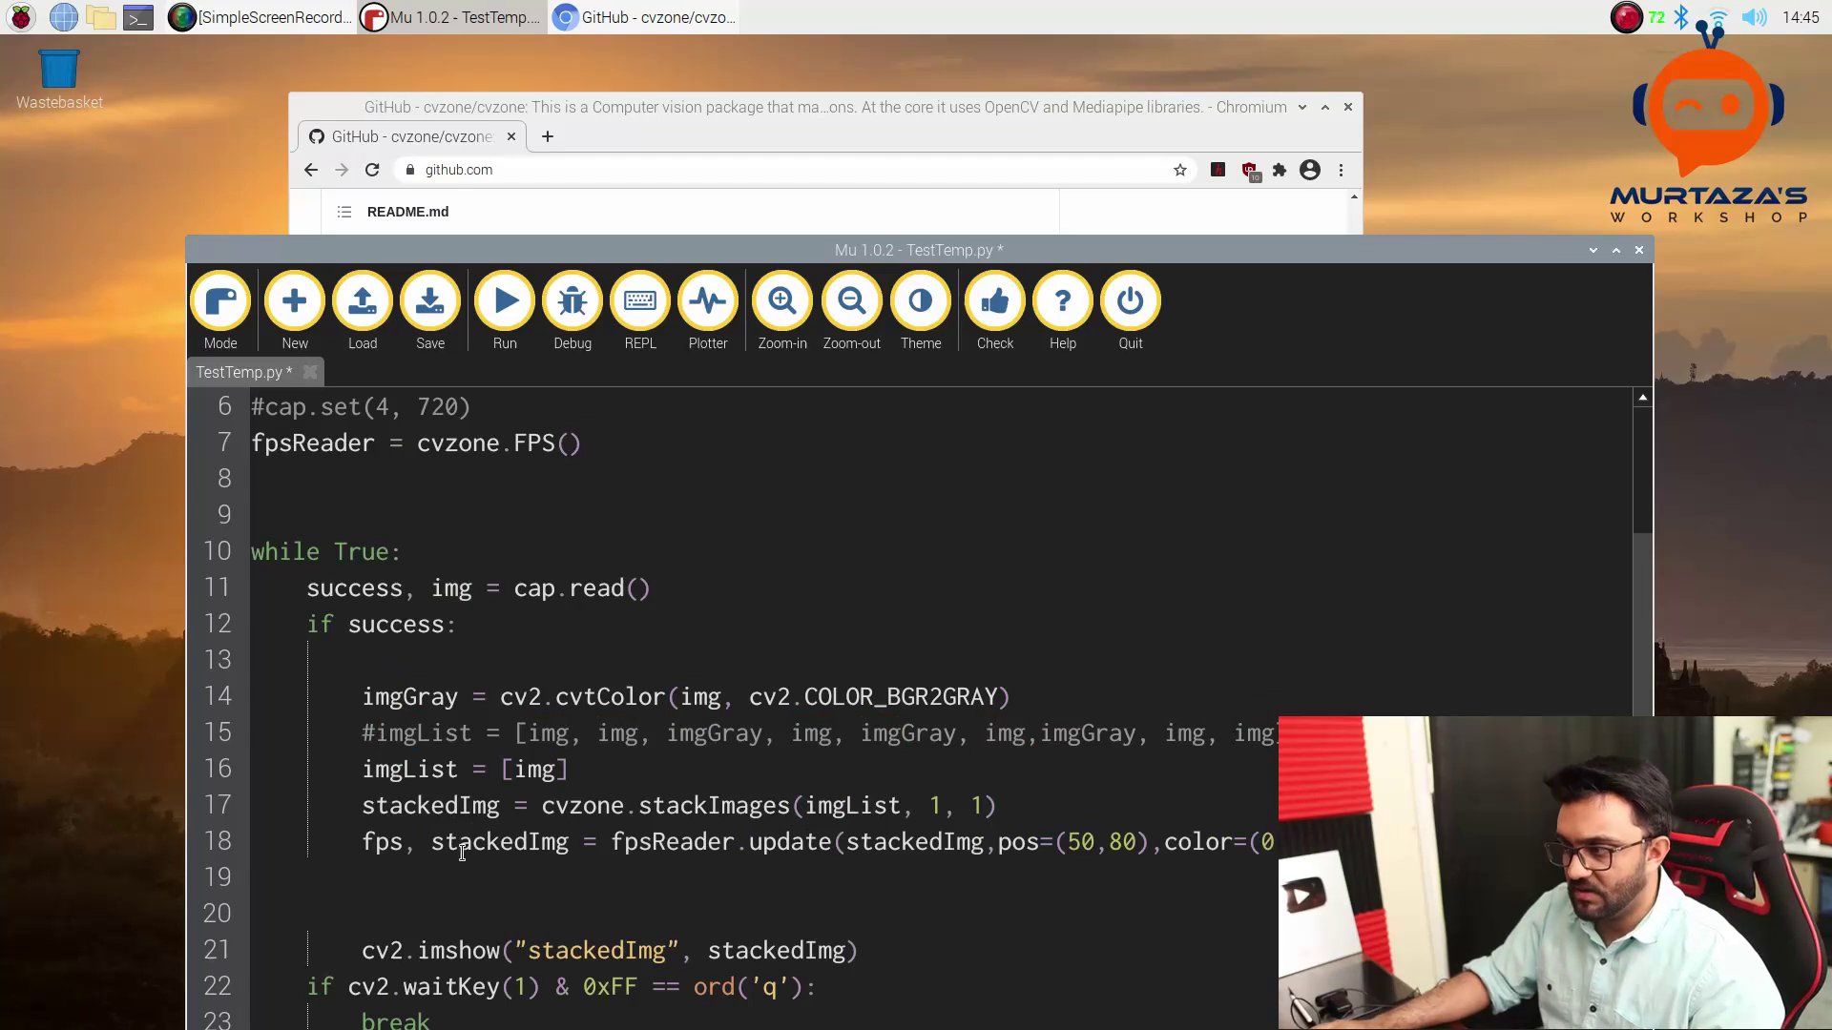
scroll(647, 727, "down", 1)
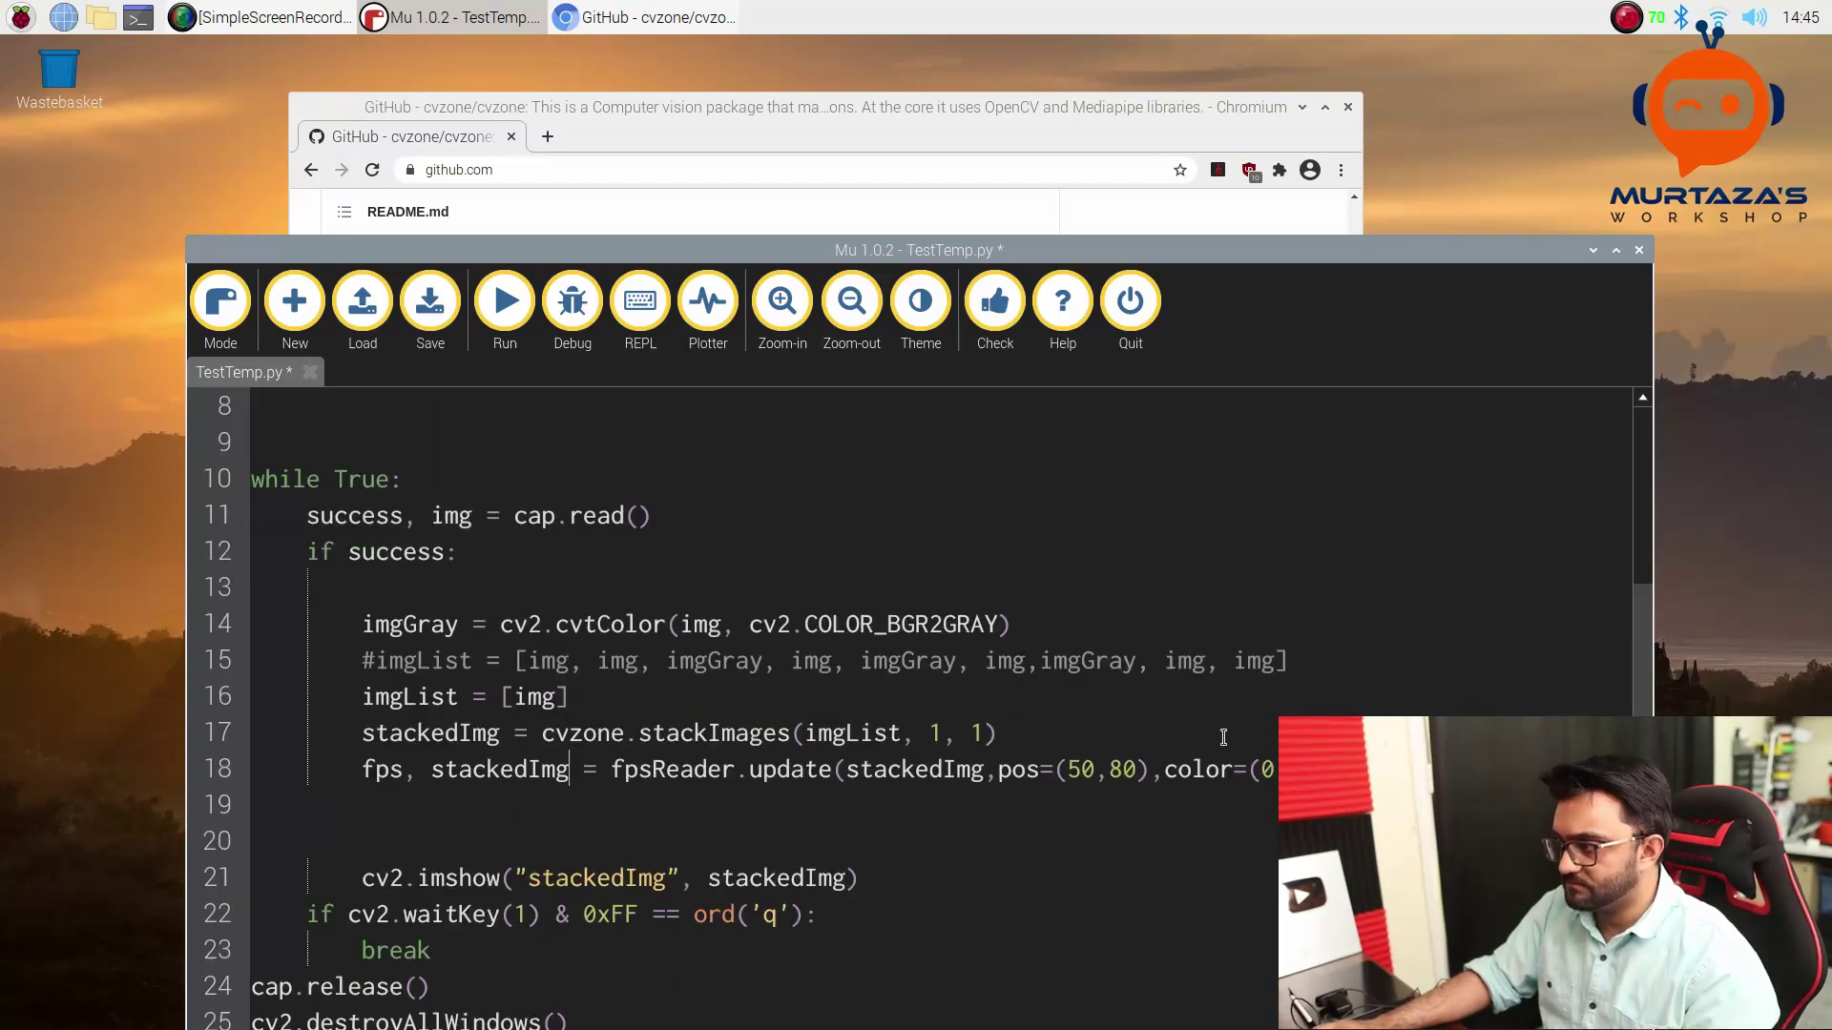
left_click(1162, 770)
key("Return")
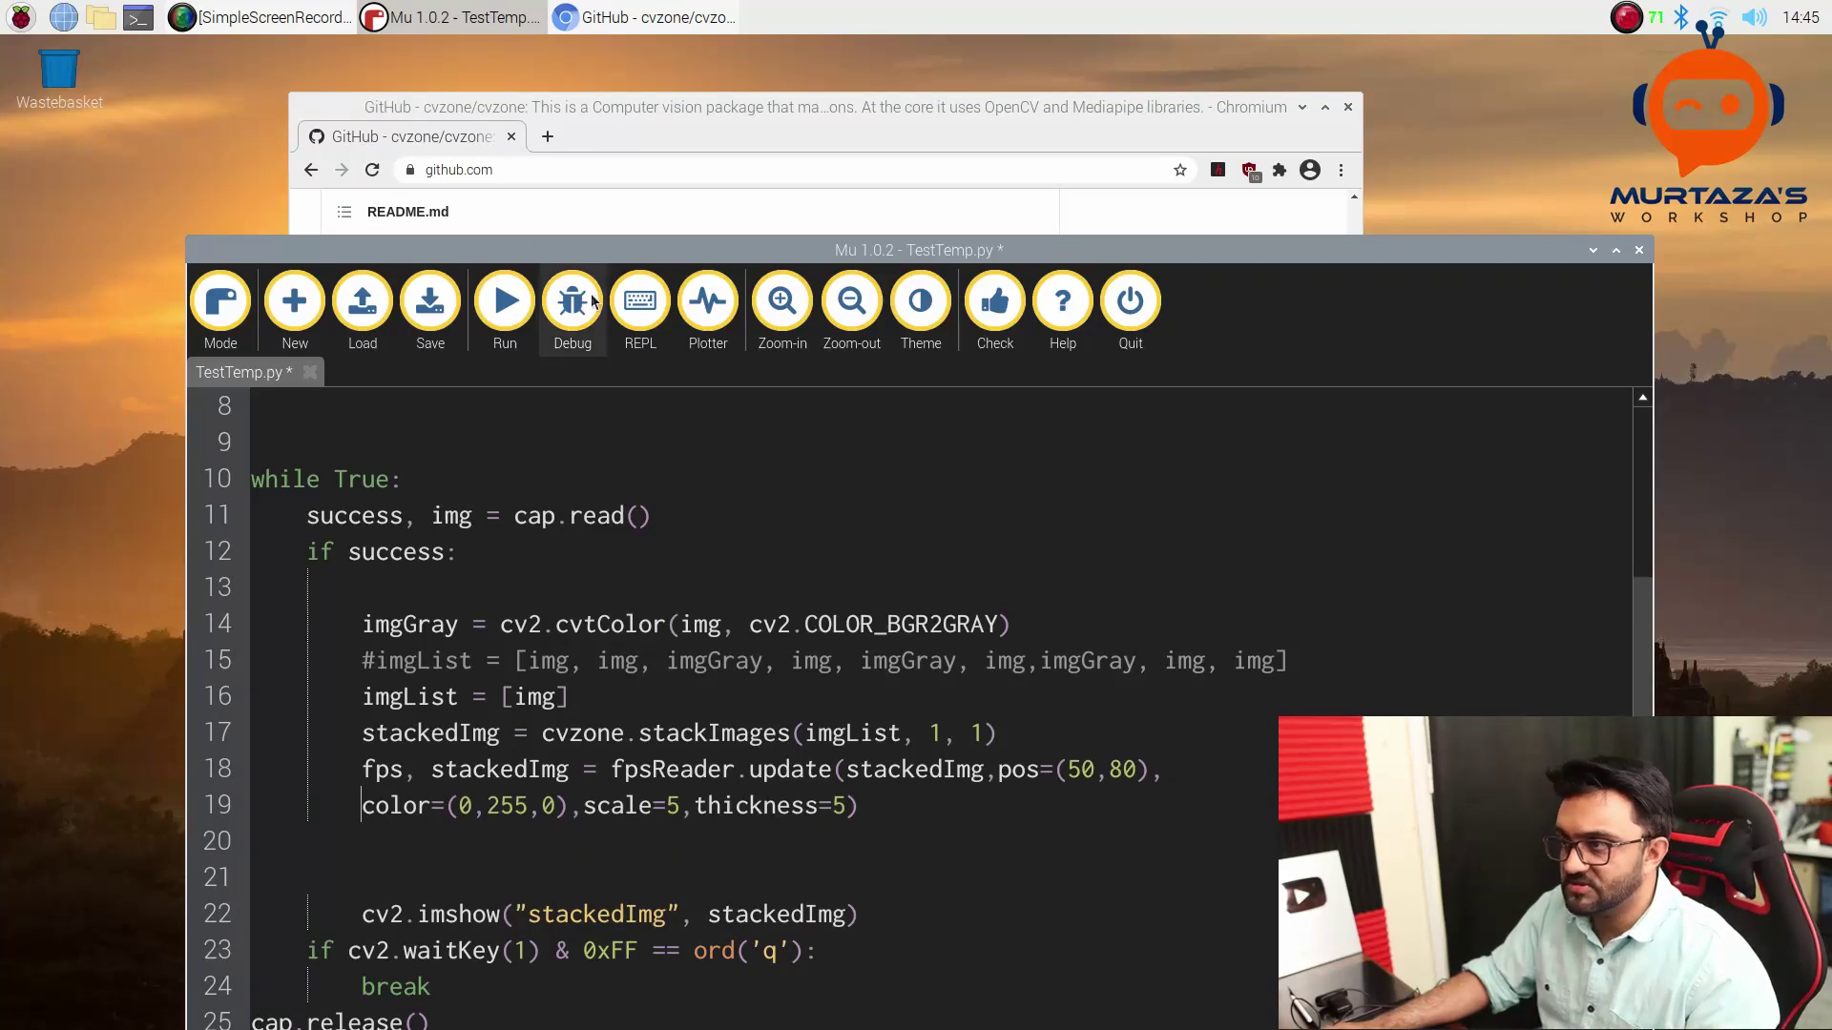
Run TestTemp.py, centre the stackedImg window to watch the green FPS counter, then stop it.
left_click(549, 303)
left_click_drag(546, 238, 552, 77)
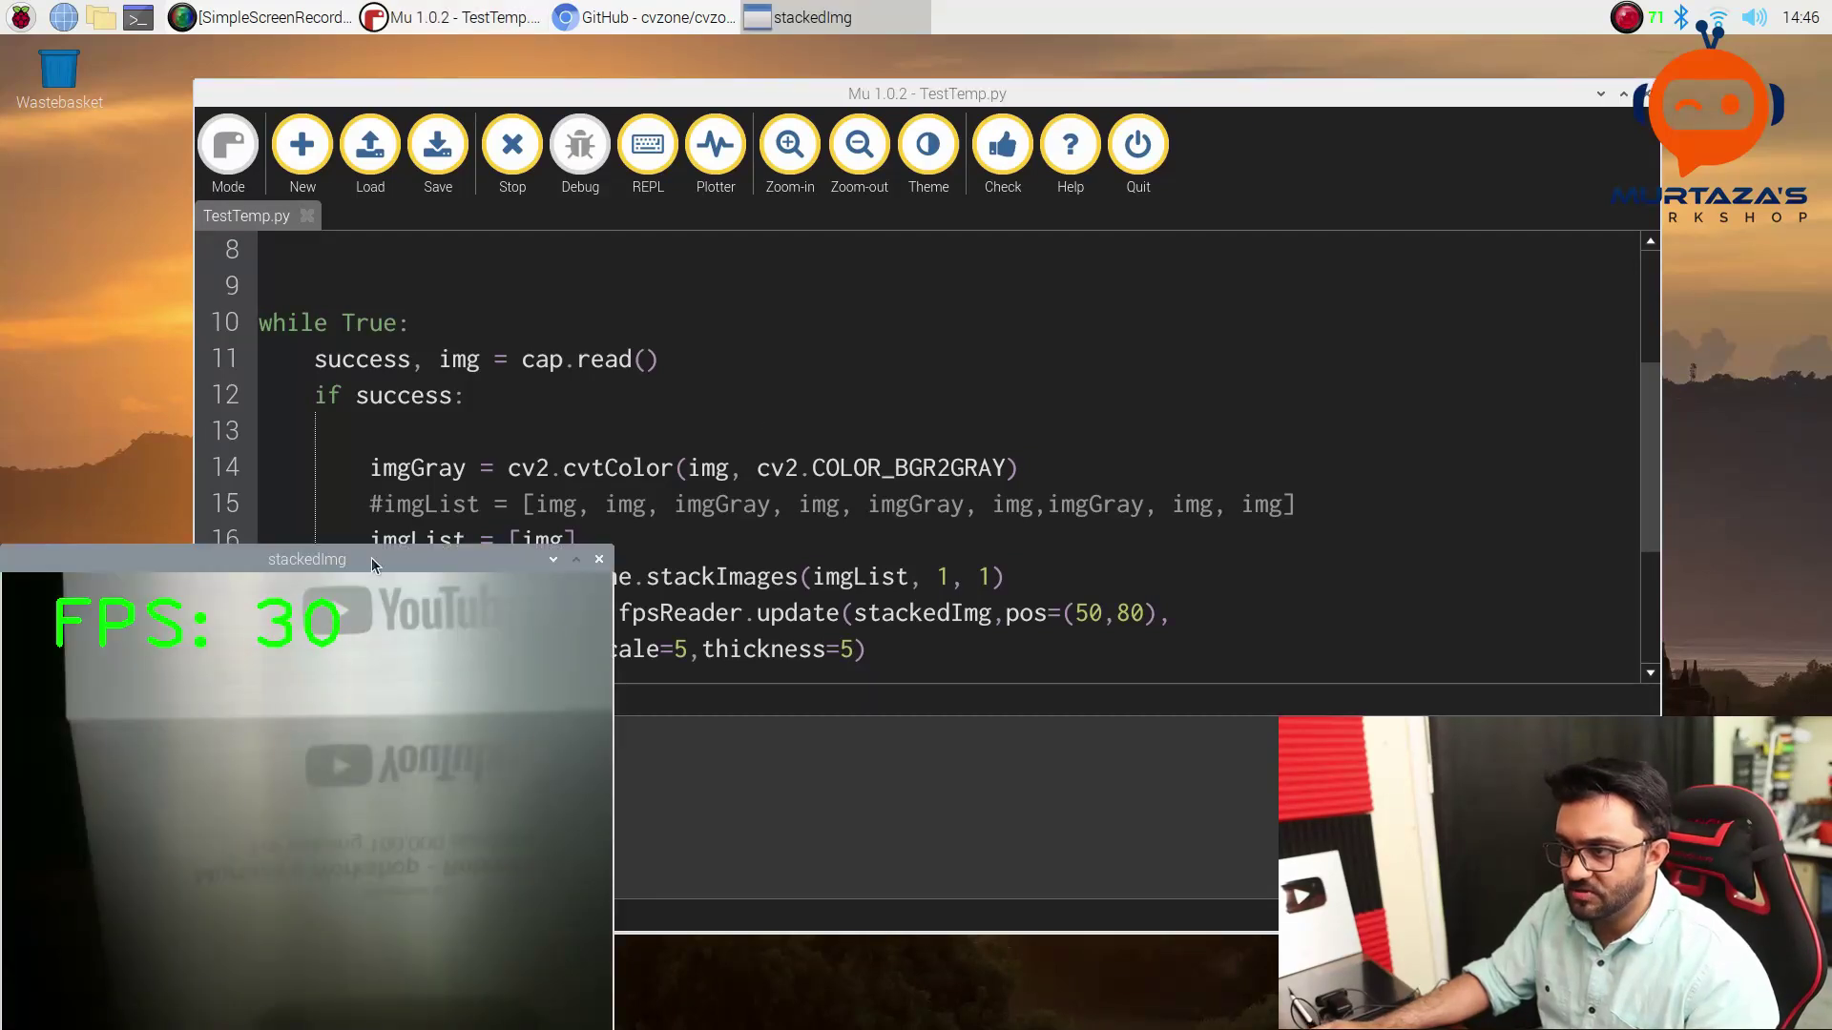
left_click_drag(370, 558, 716, 268)
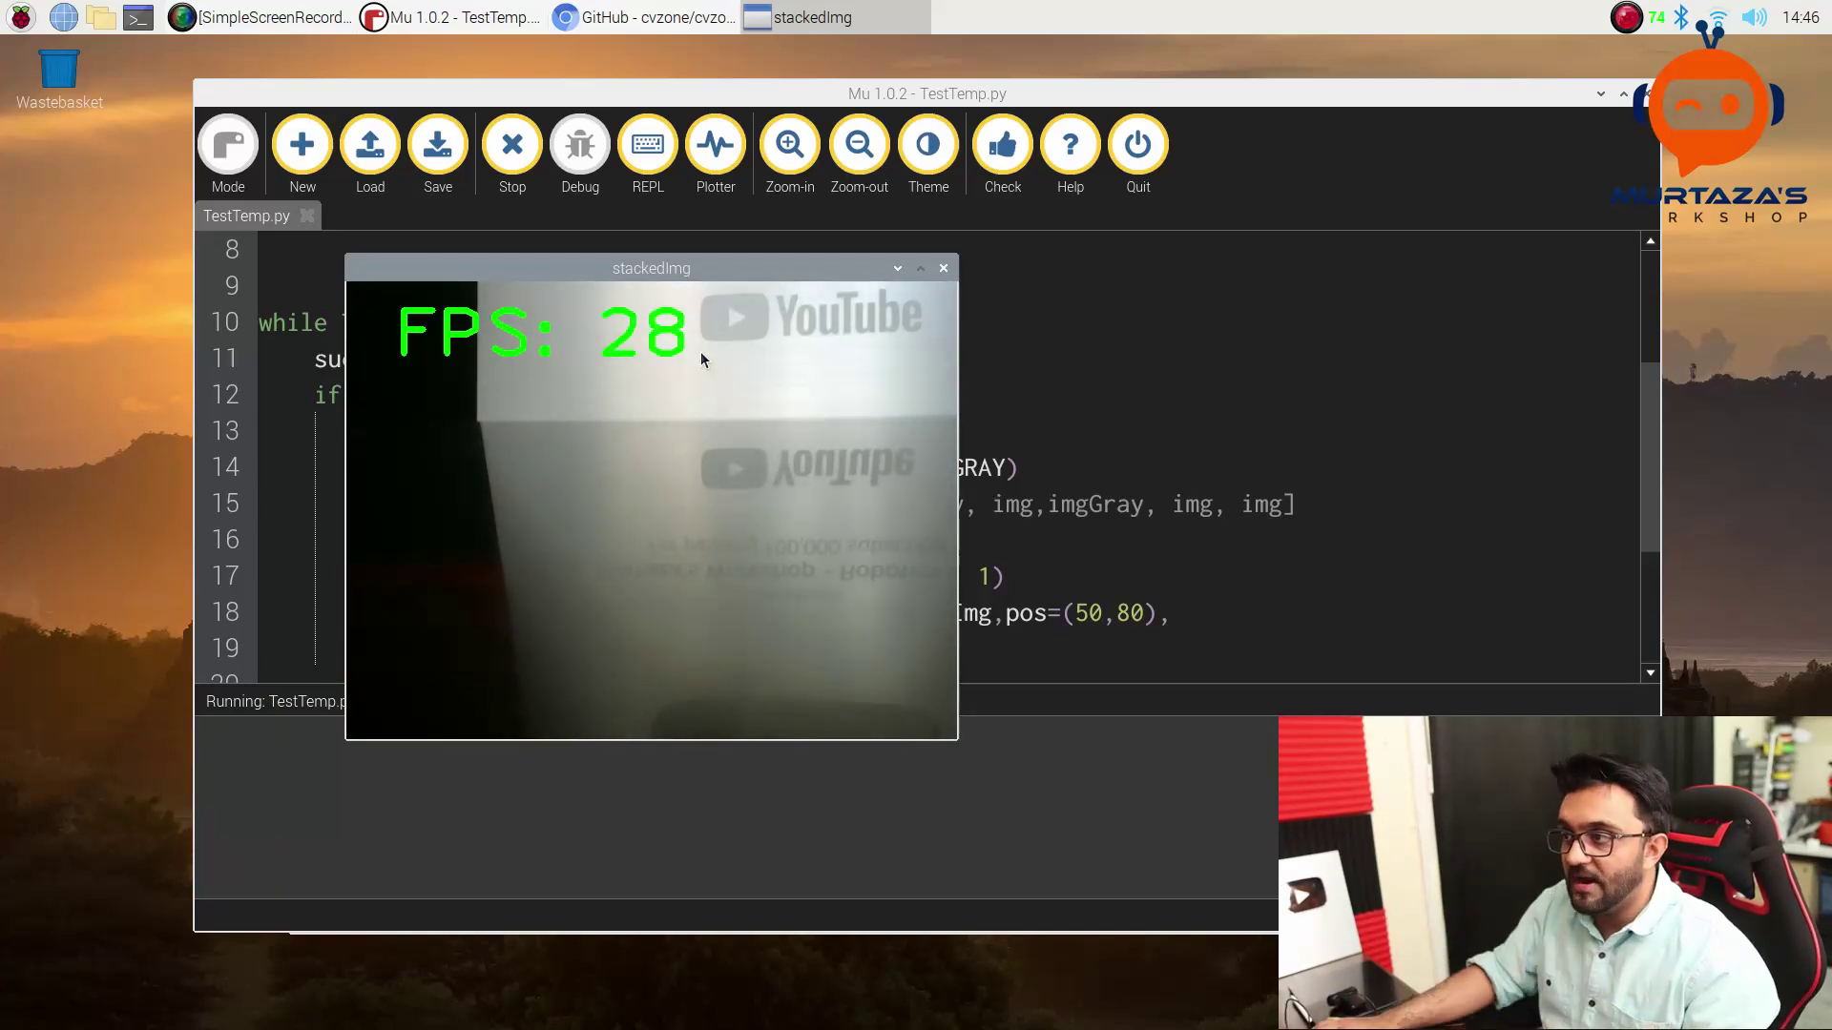
left_click(539, 173)
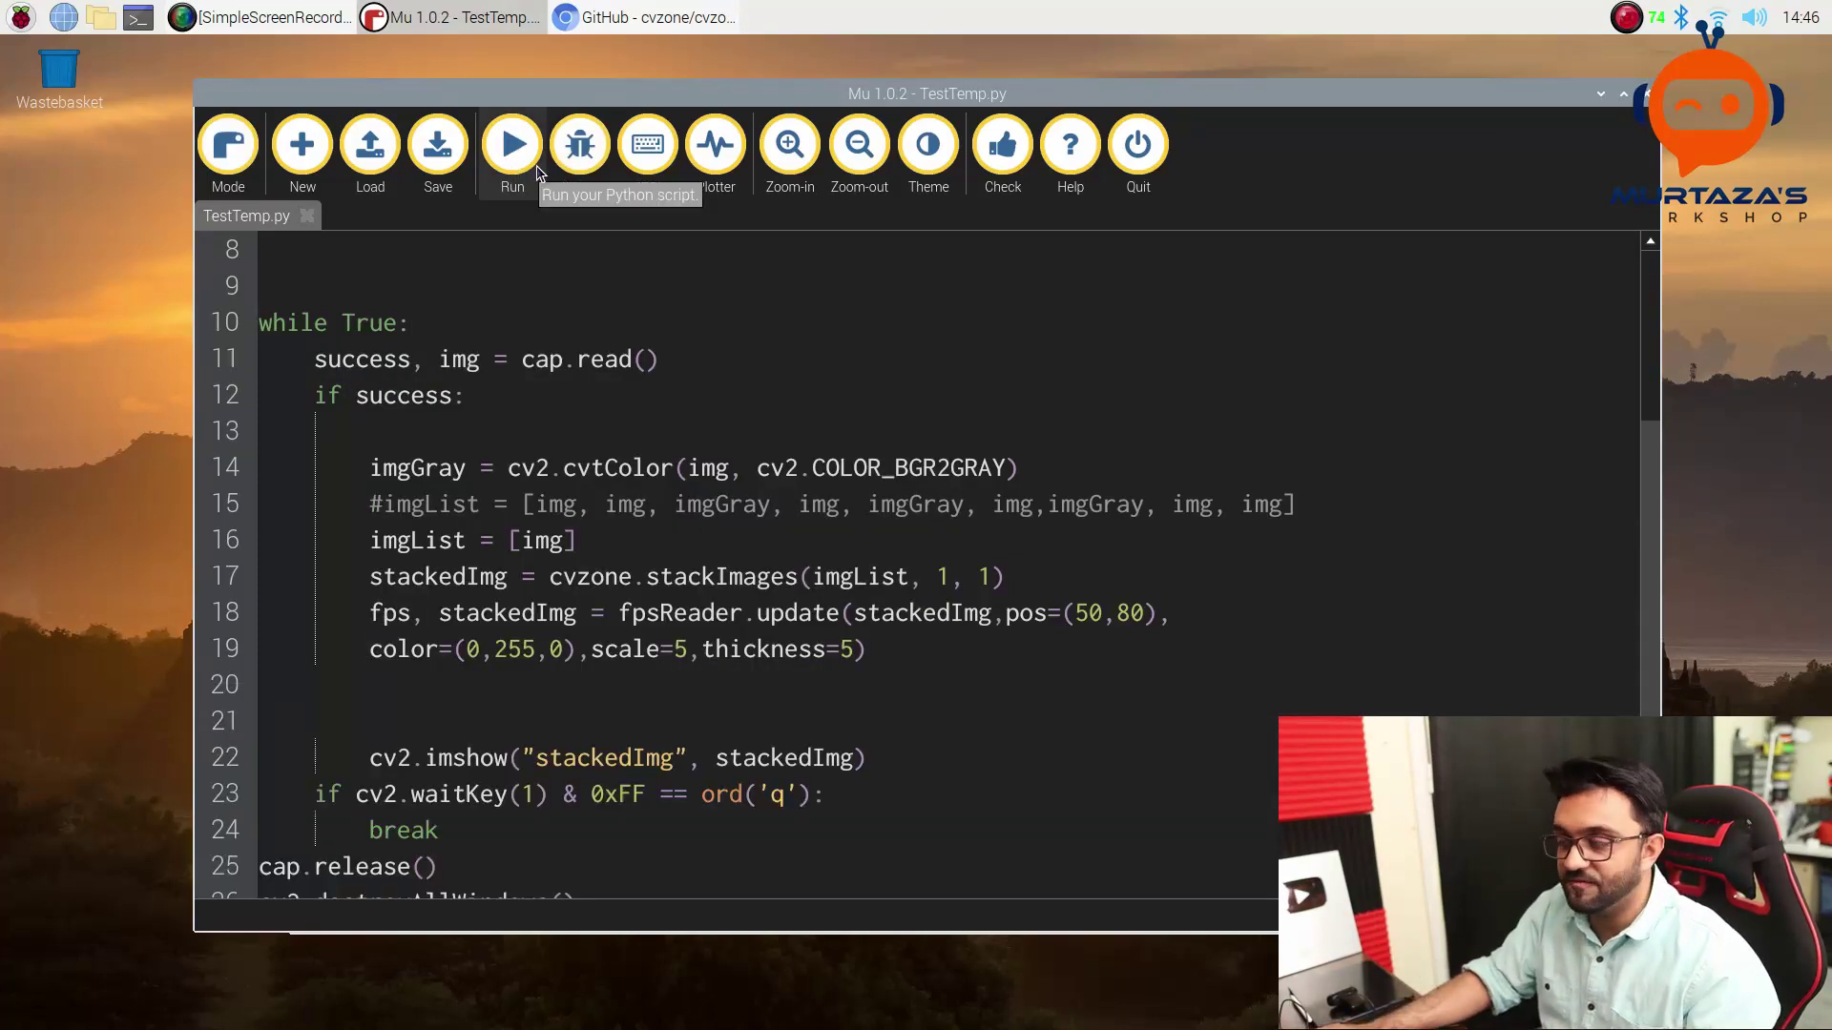
scroll(773, 559, "down", 1)
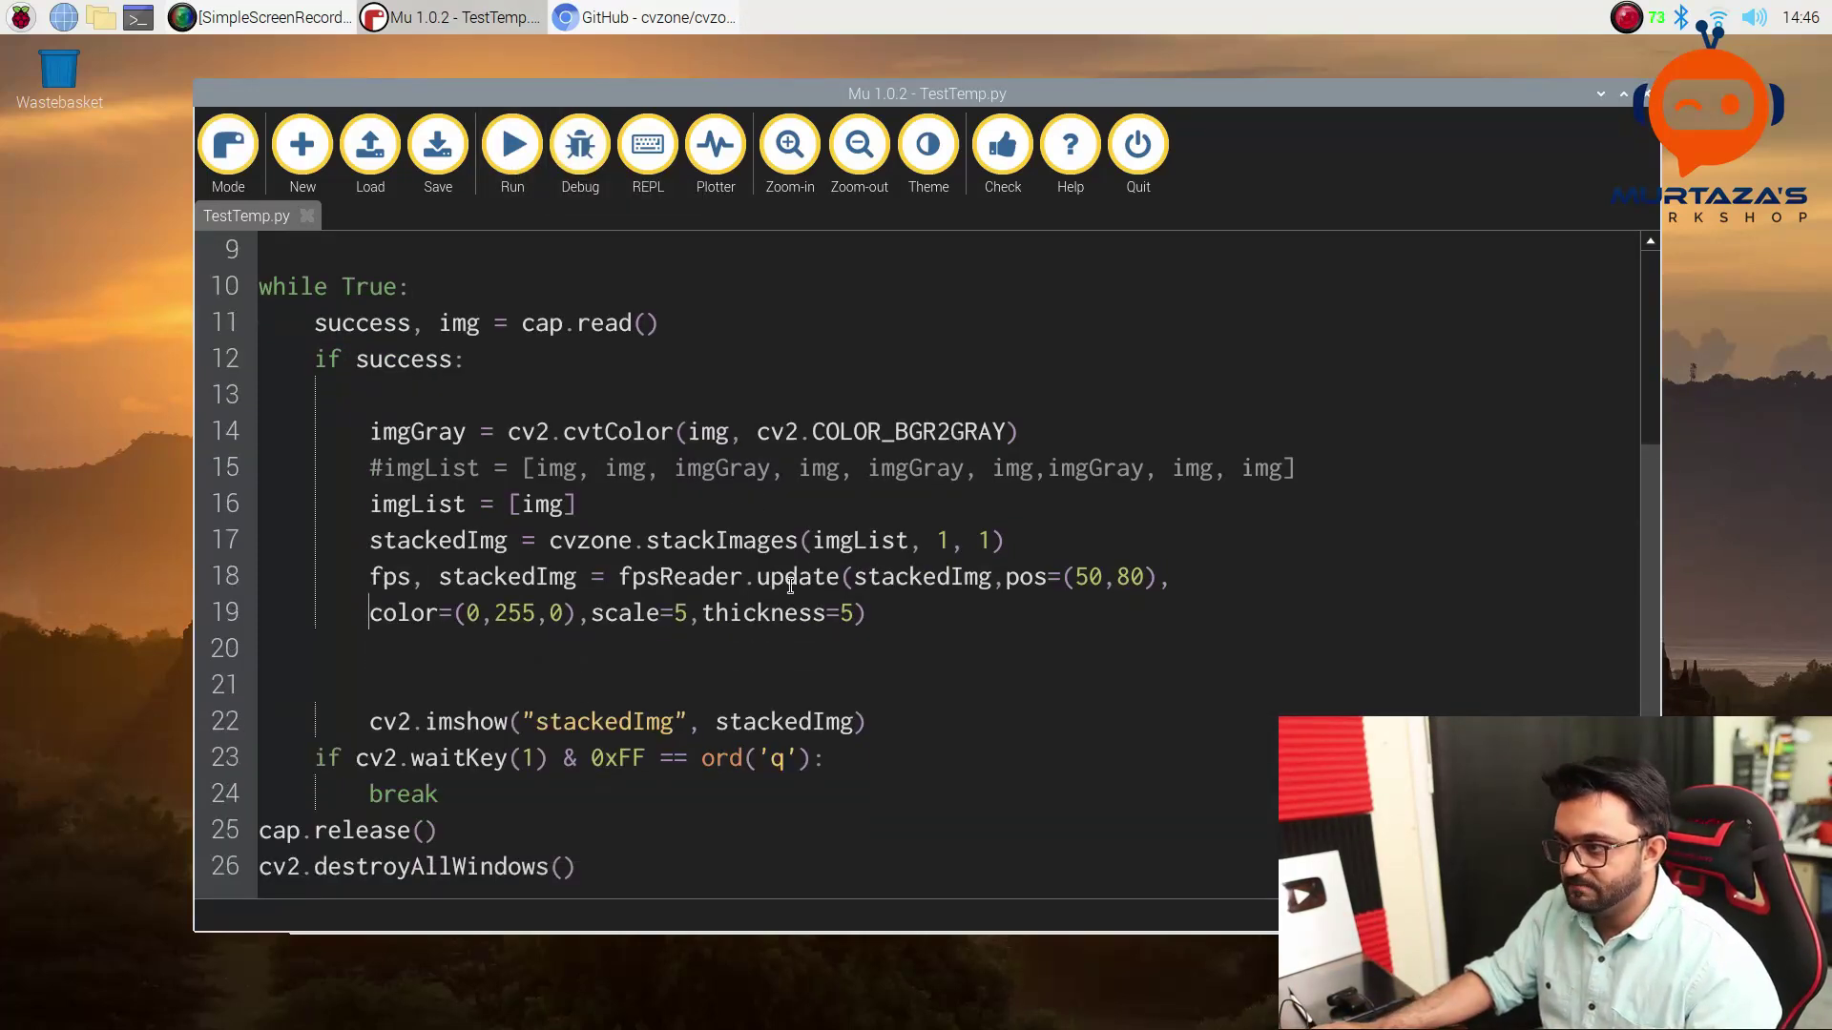
scroll(730, 550, "up", 3)
scroll(722, 545, "down", 3)
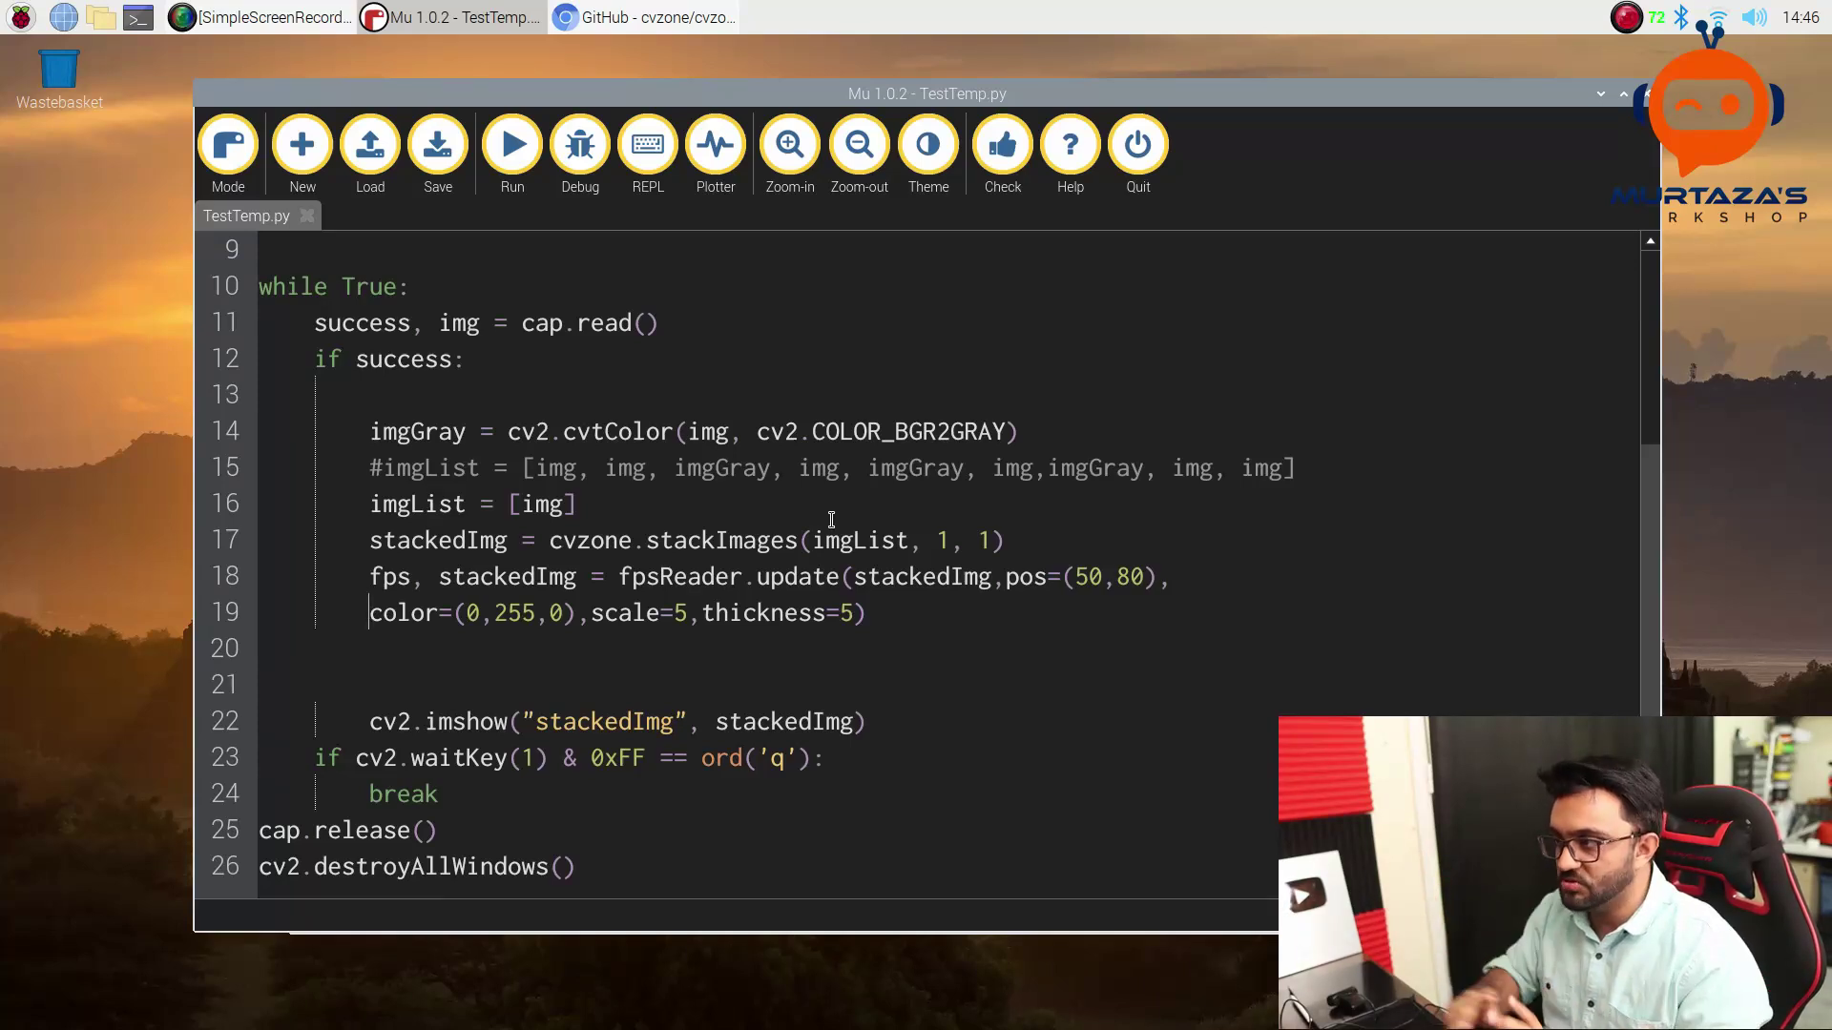
type(",im")
Delete the extra img entry from the line 16 list, save, and stop the running script.
left_click(570, 505)
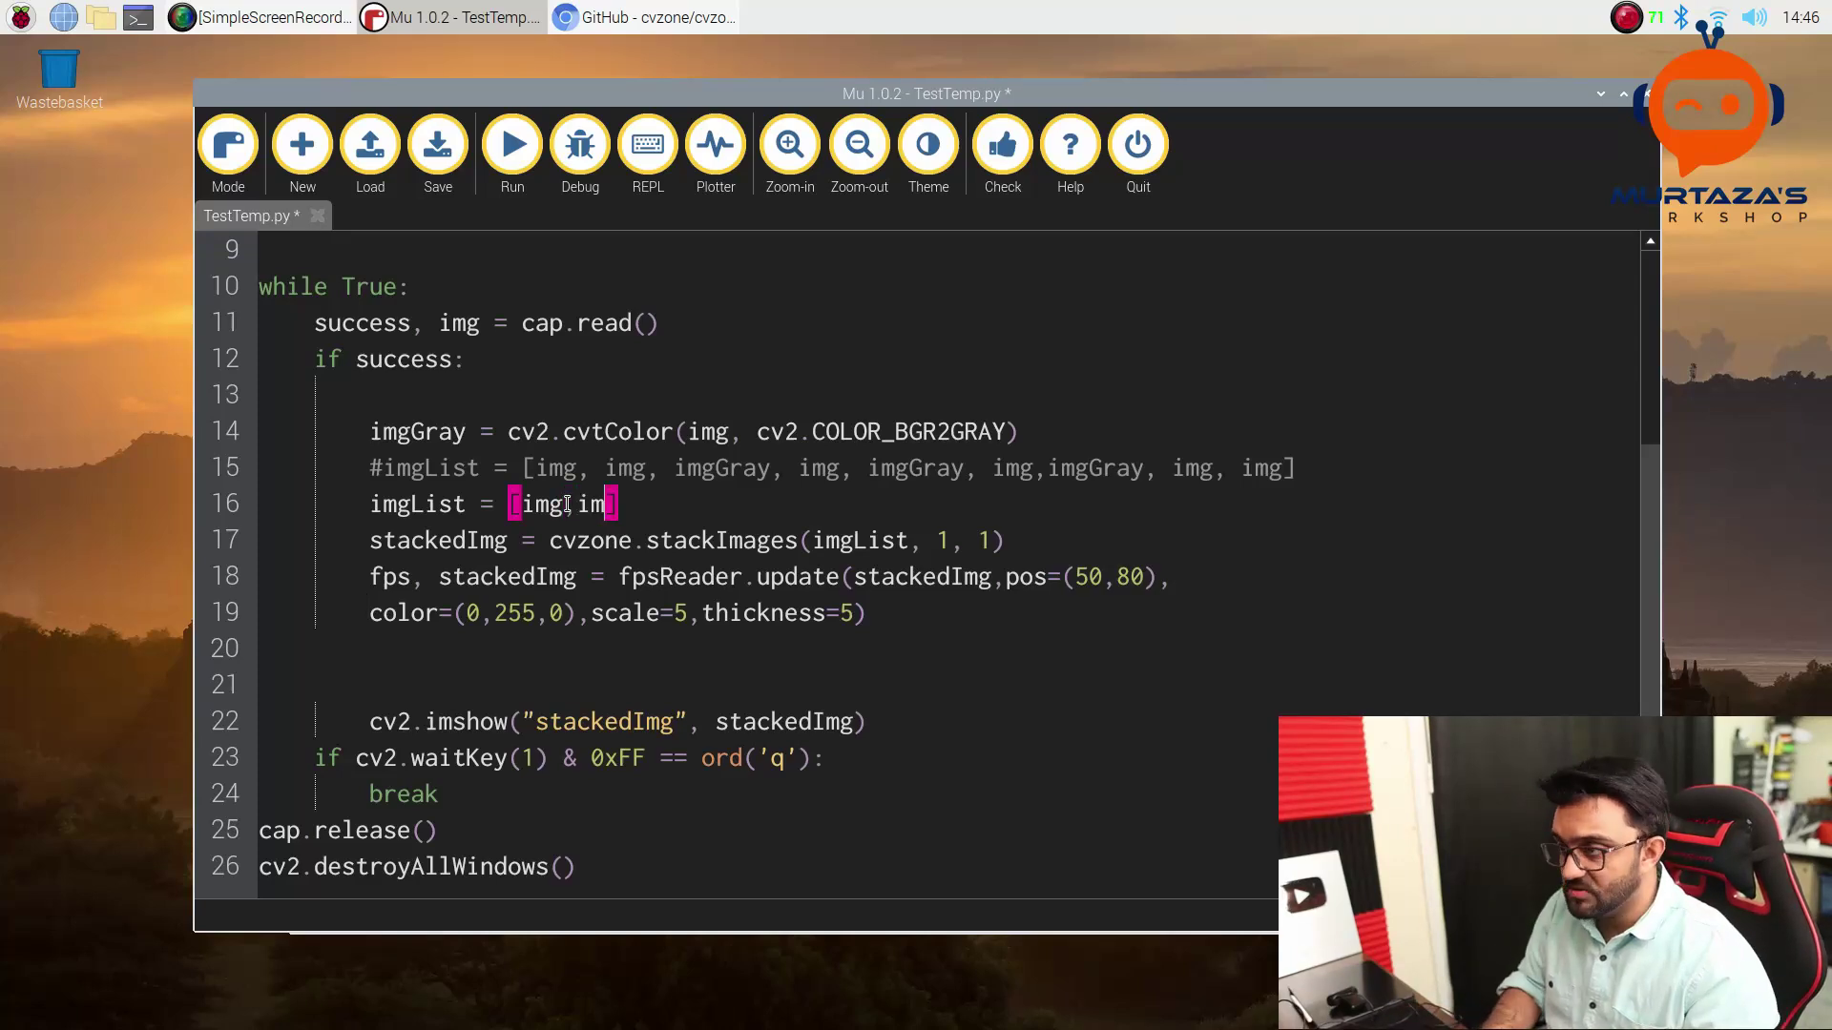
type("g")
key("BackSpace")
key("BackSpace")
key("BackSpace")
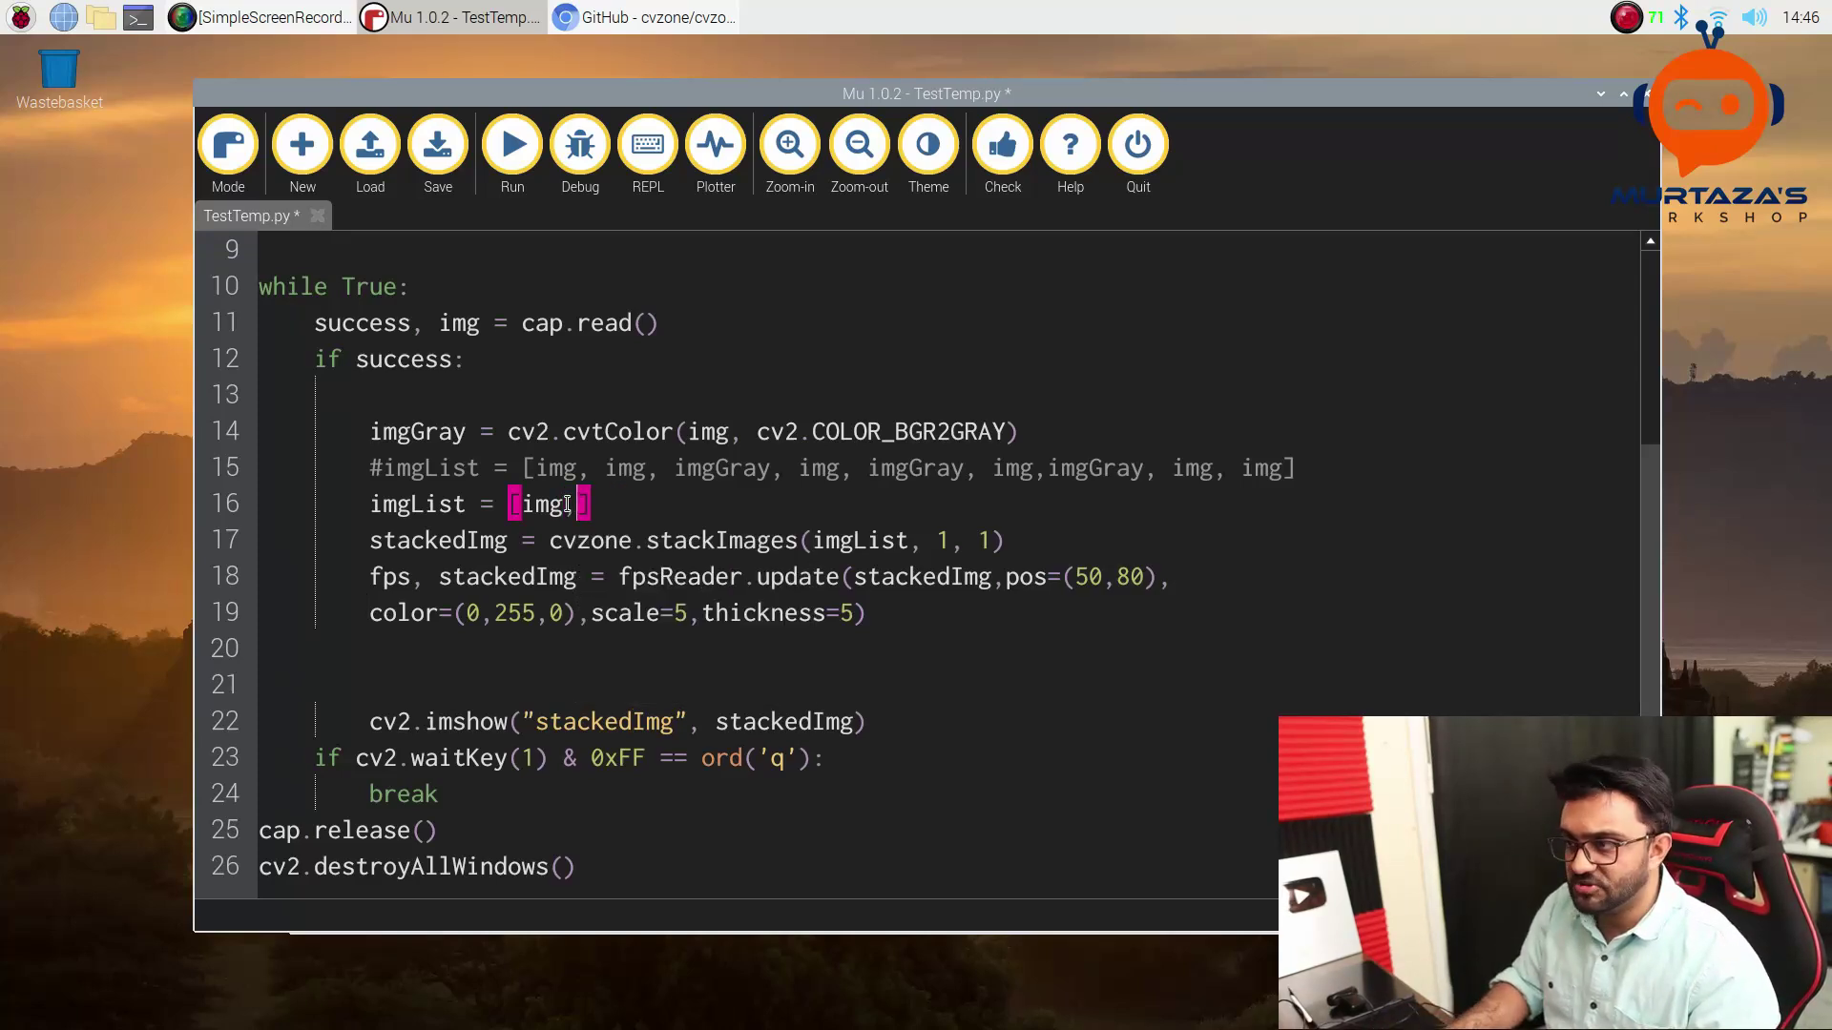
key("ctrl+s")
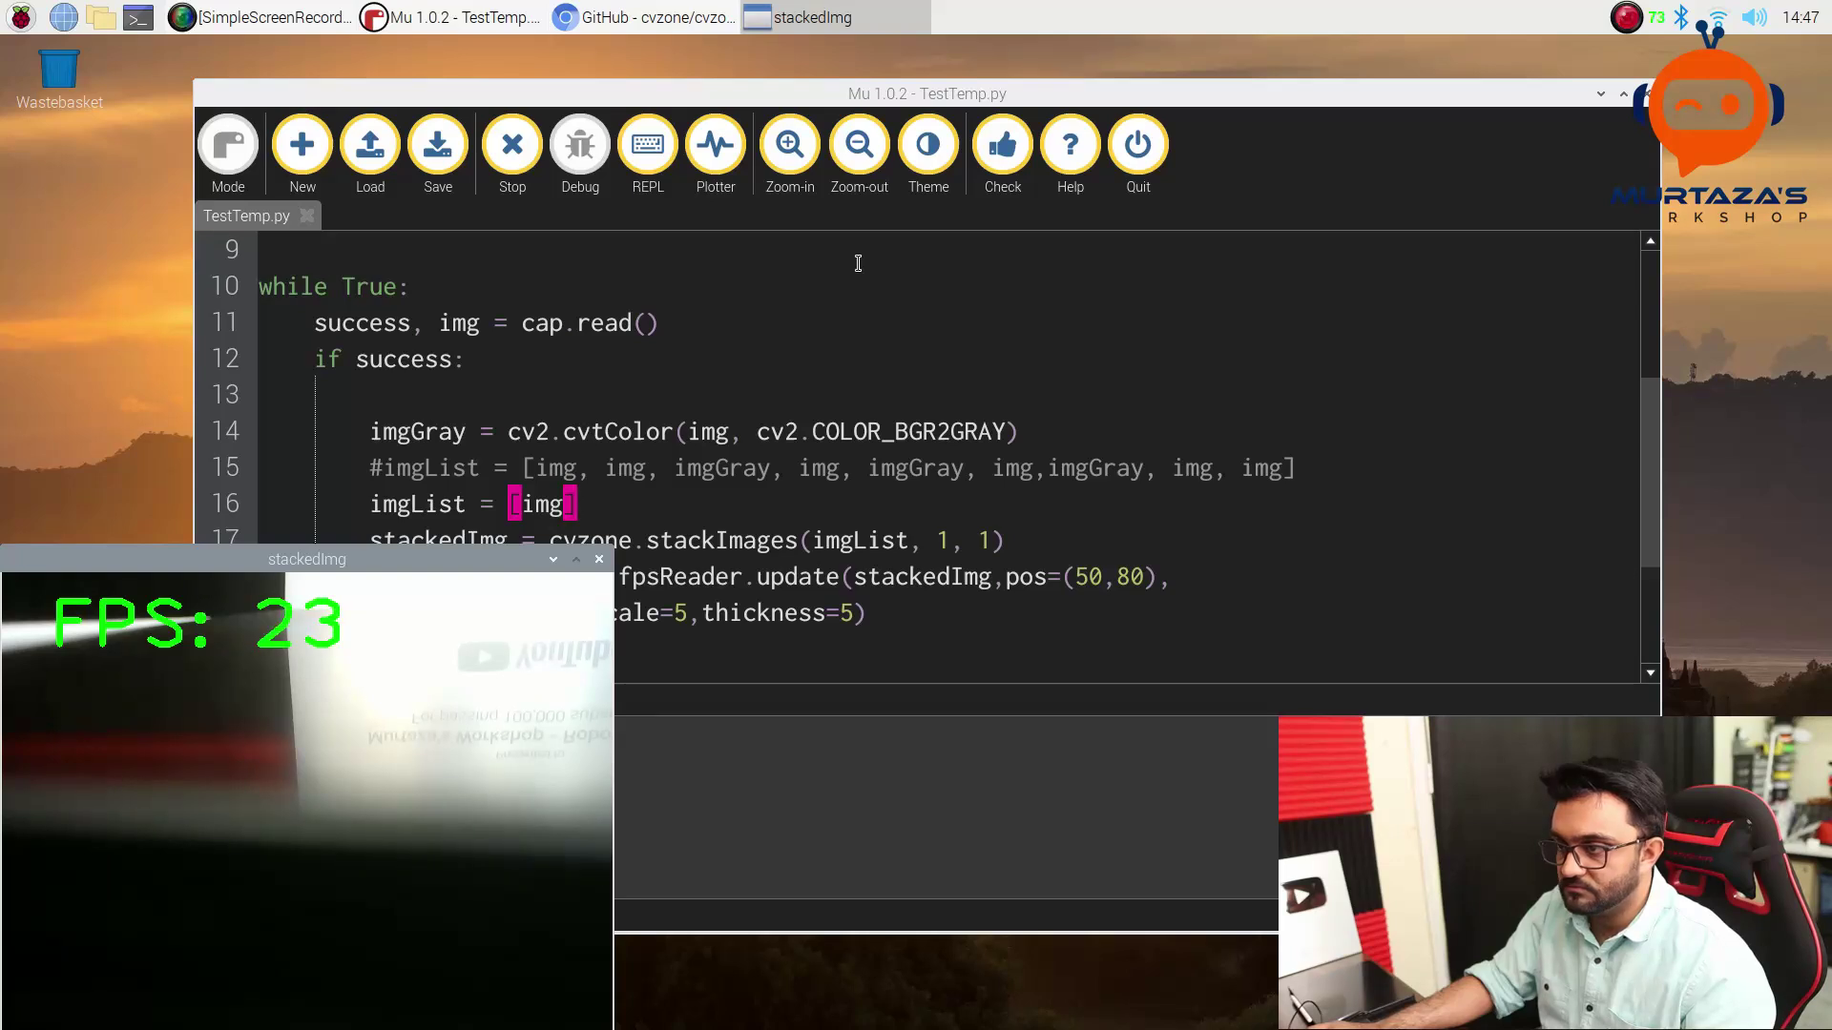
left_click(511, 169)
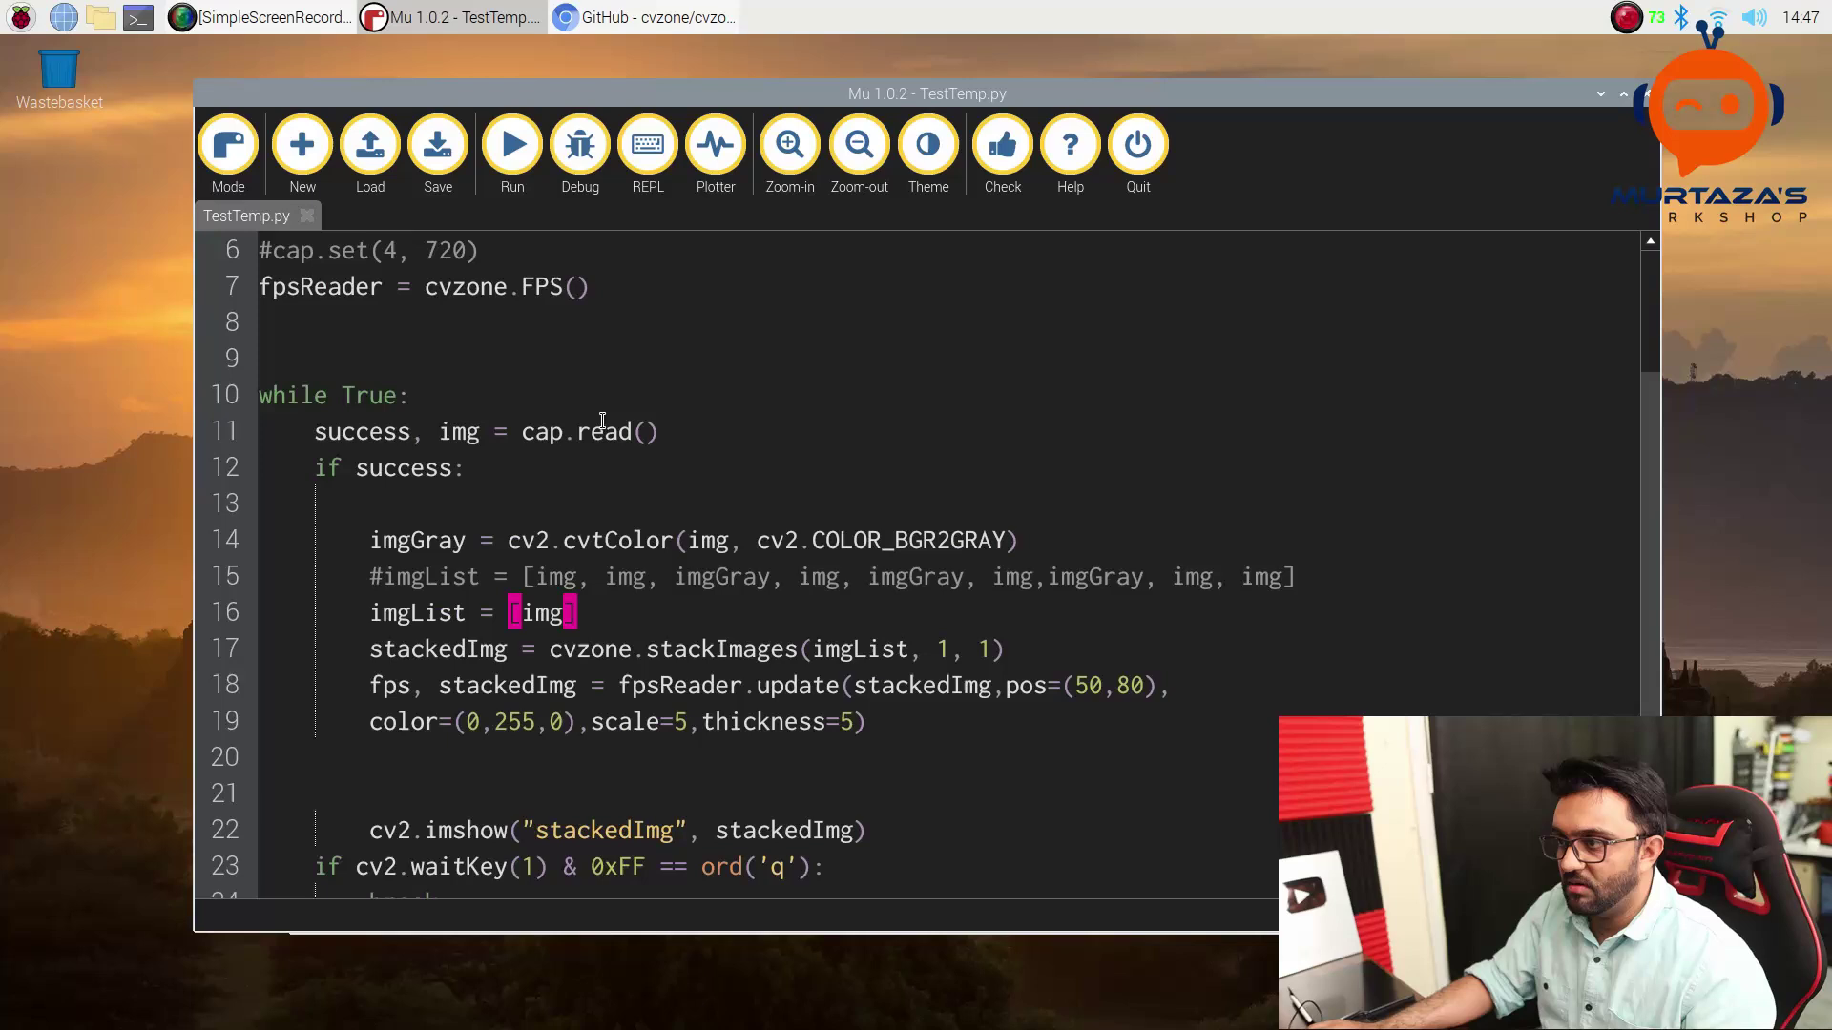
scroll(527, 555, "up", 2)
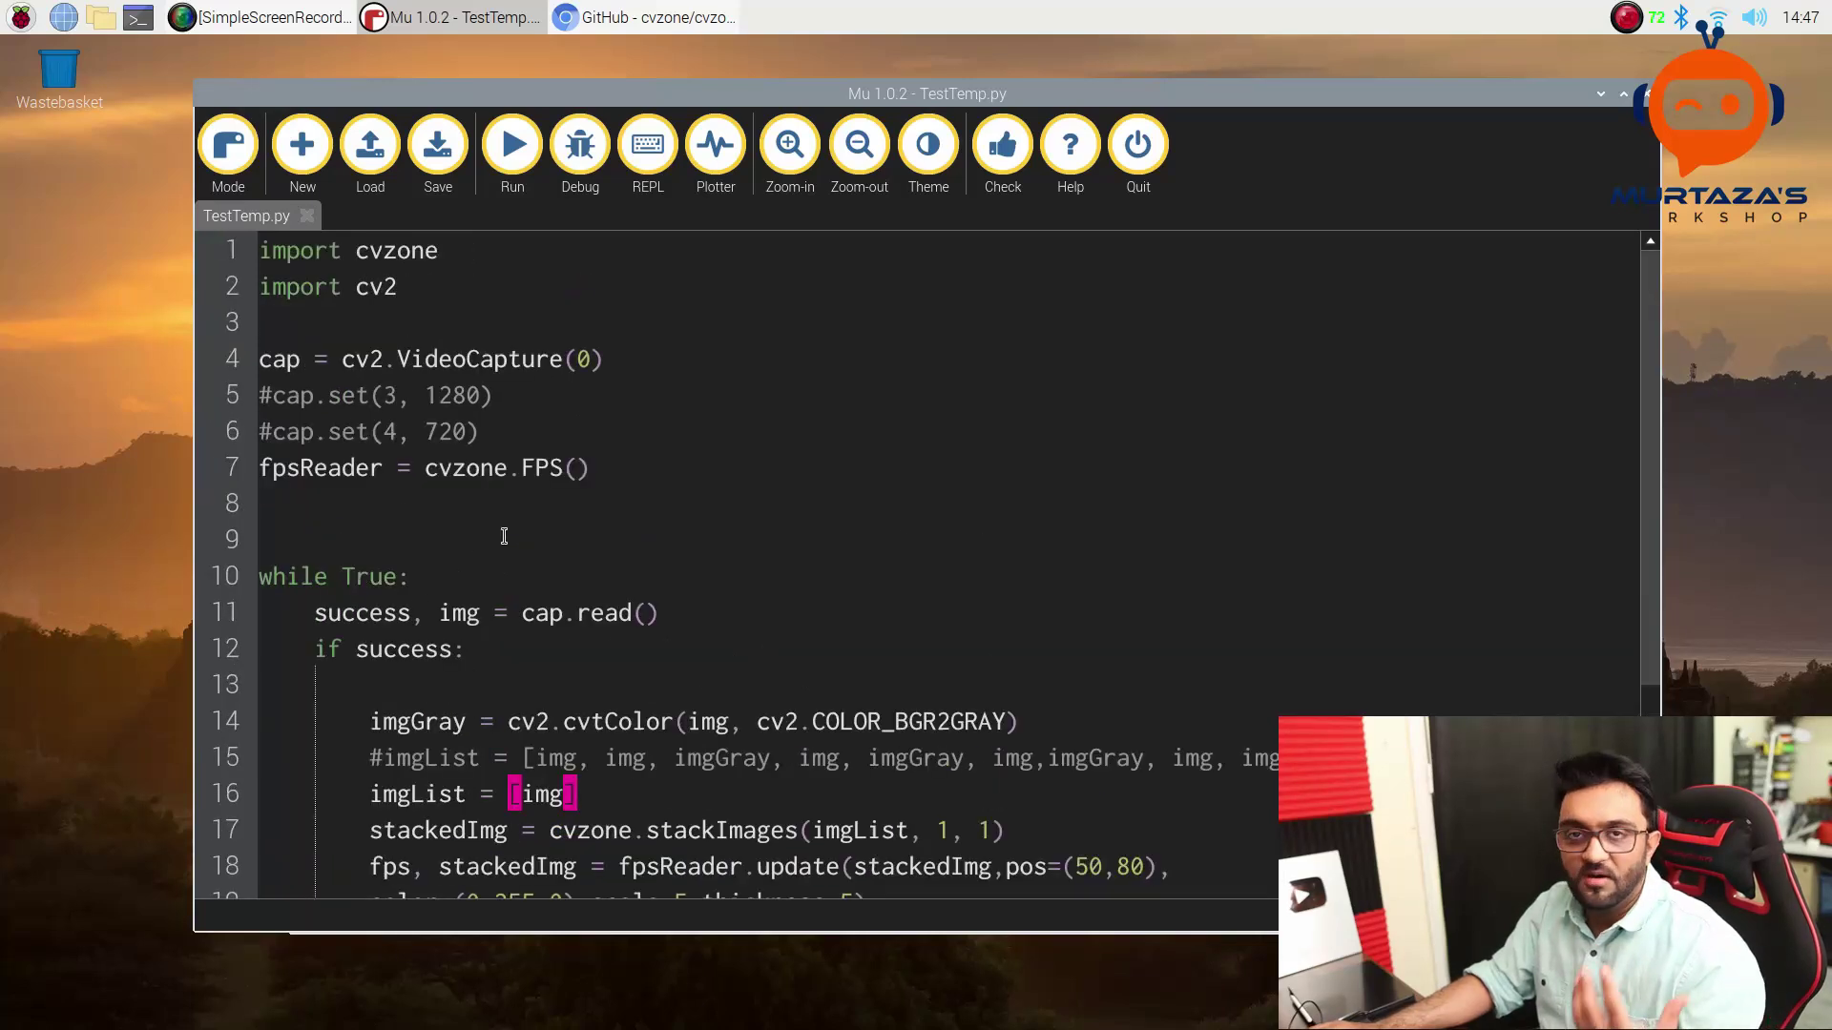
Add 'import time' on line 3 and 'sTime = time.time()' before the while loop, then save.
left_click(443, 273)
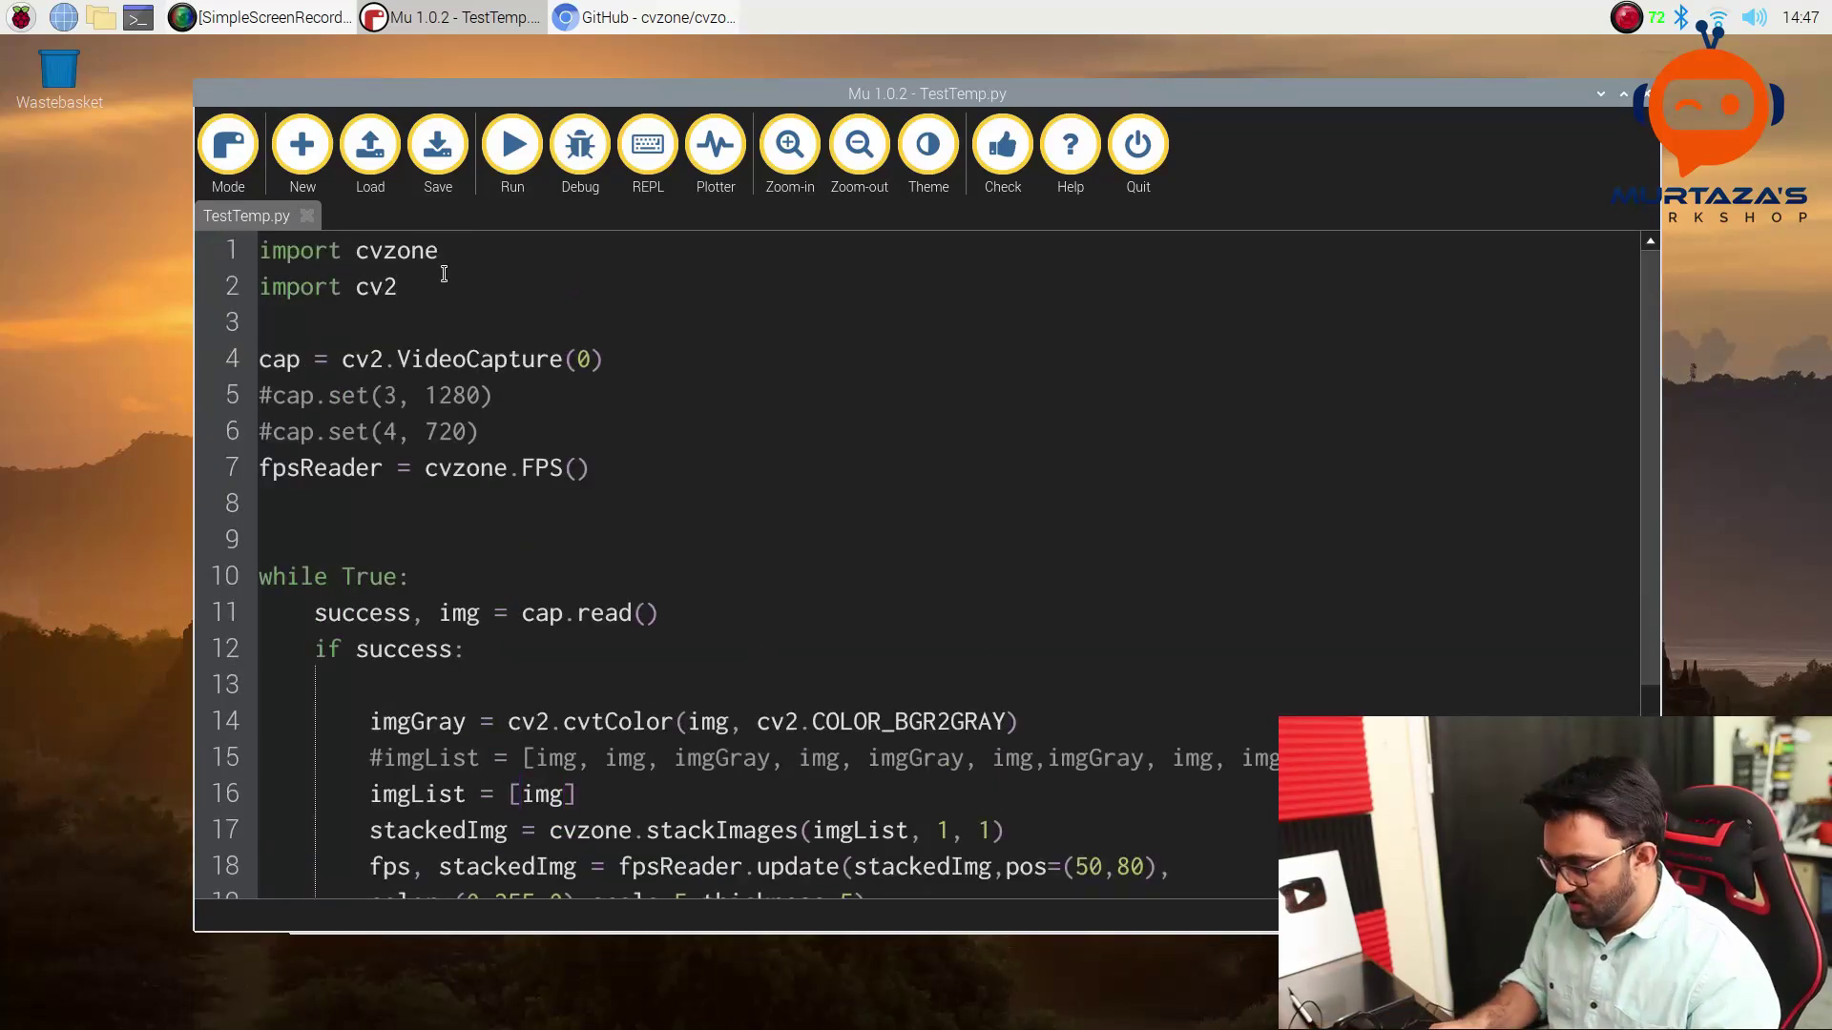
key("Return")
type("ime")
key("BackSpace")
key("BackSpace")
key("BackSpace")
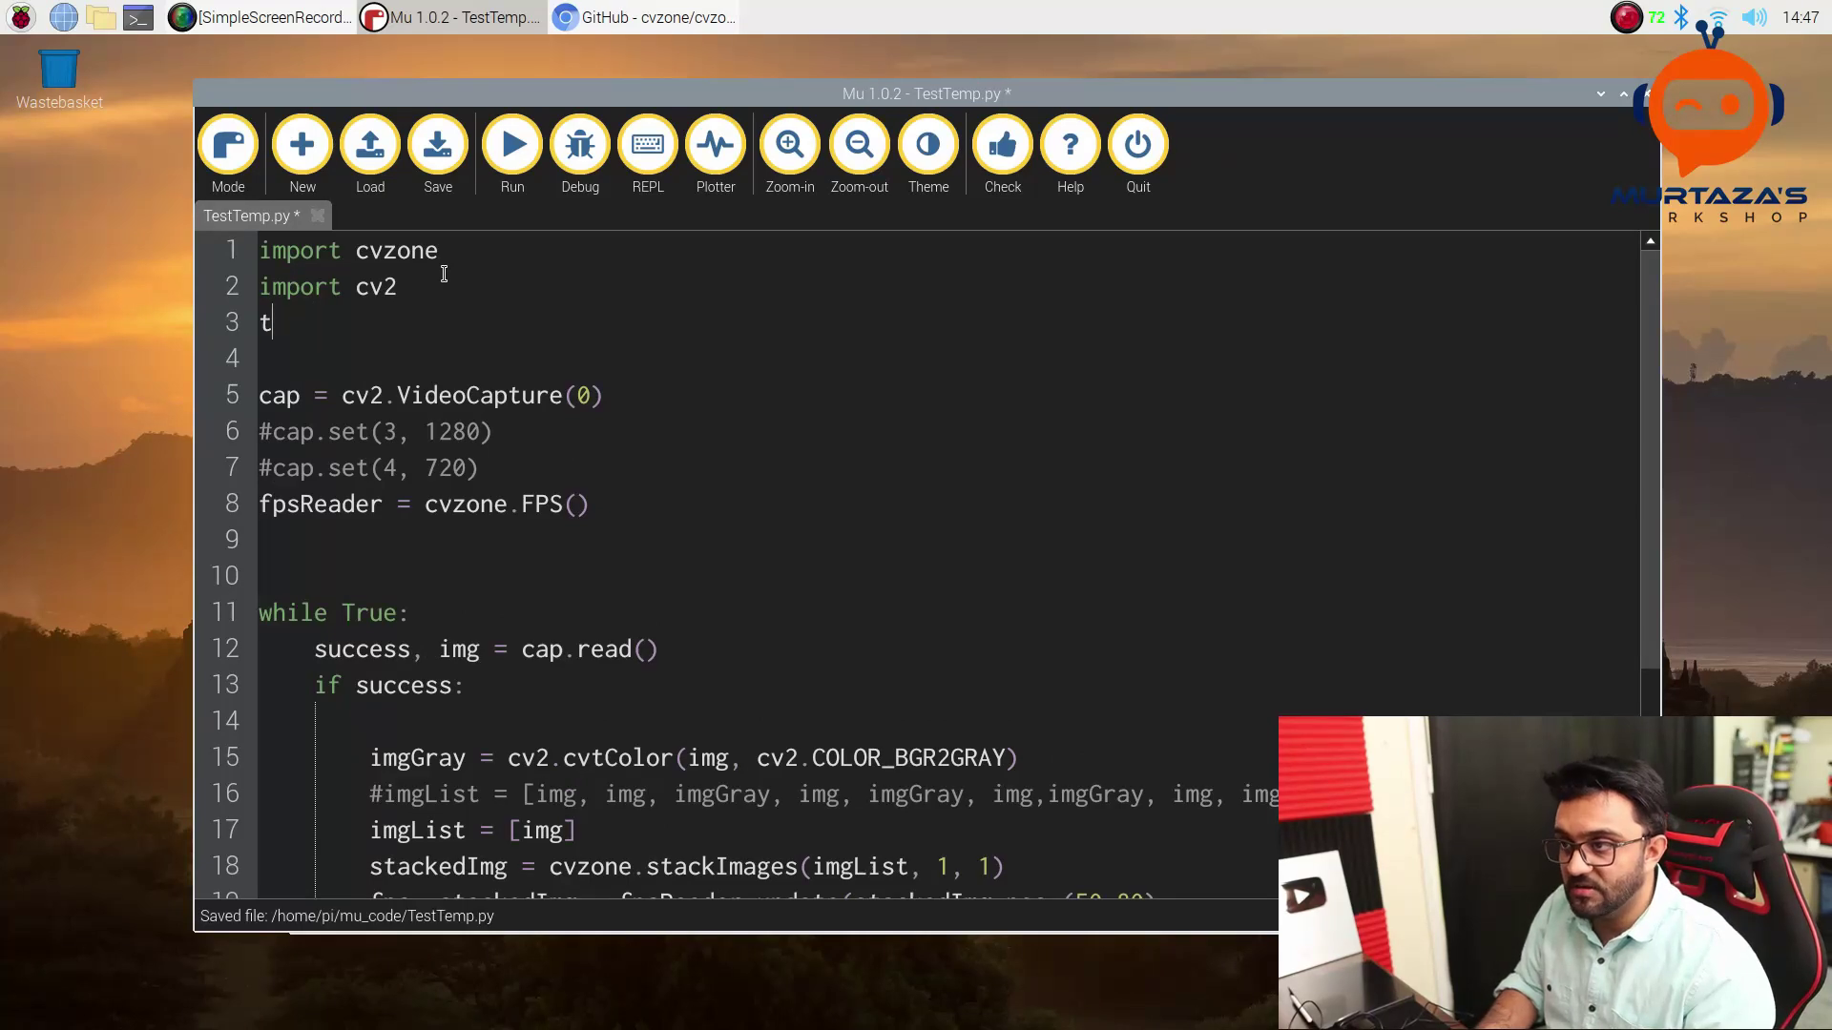
type("import ti")
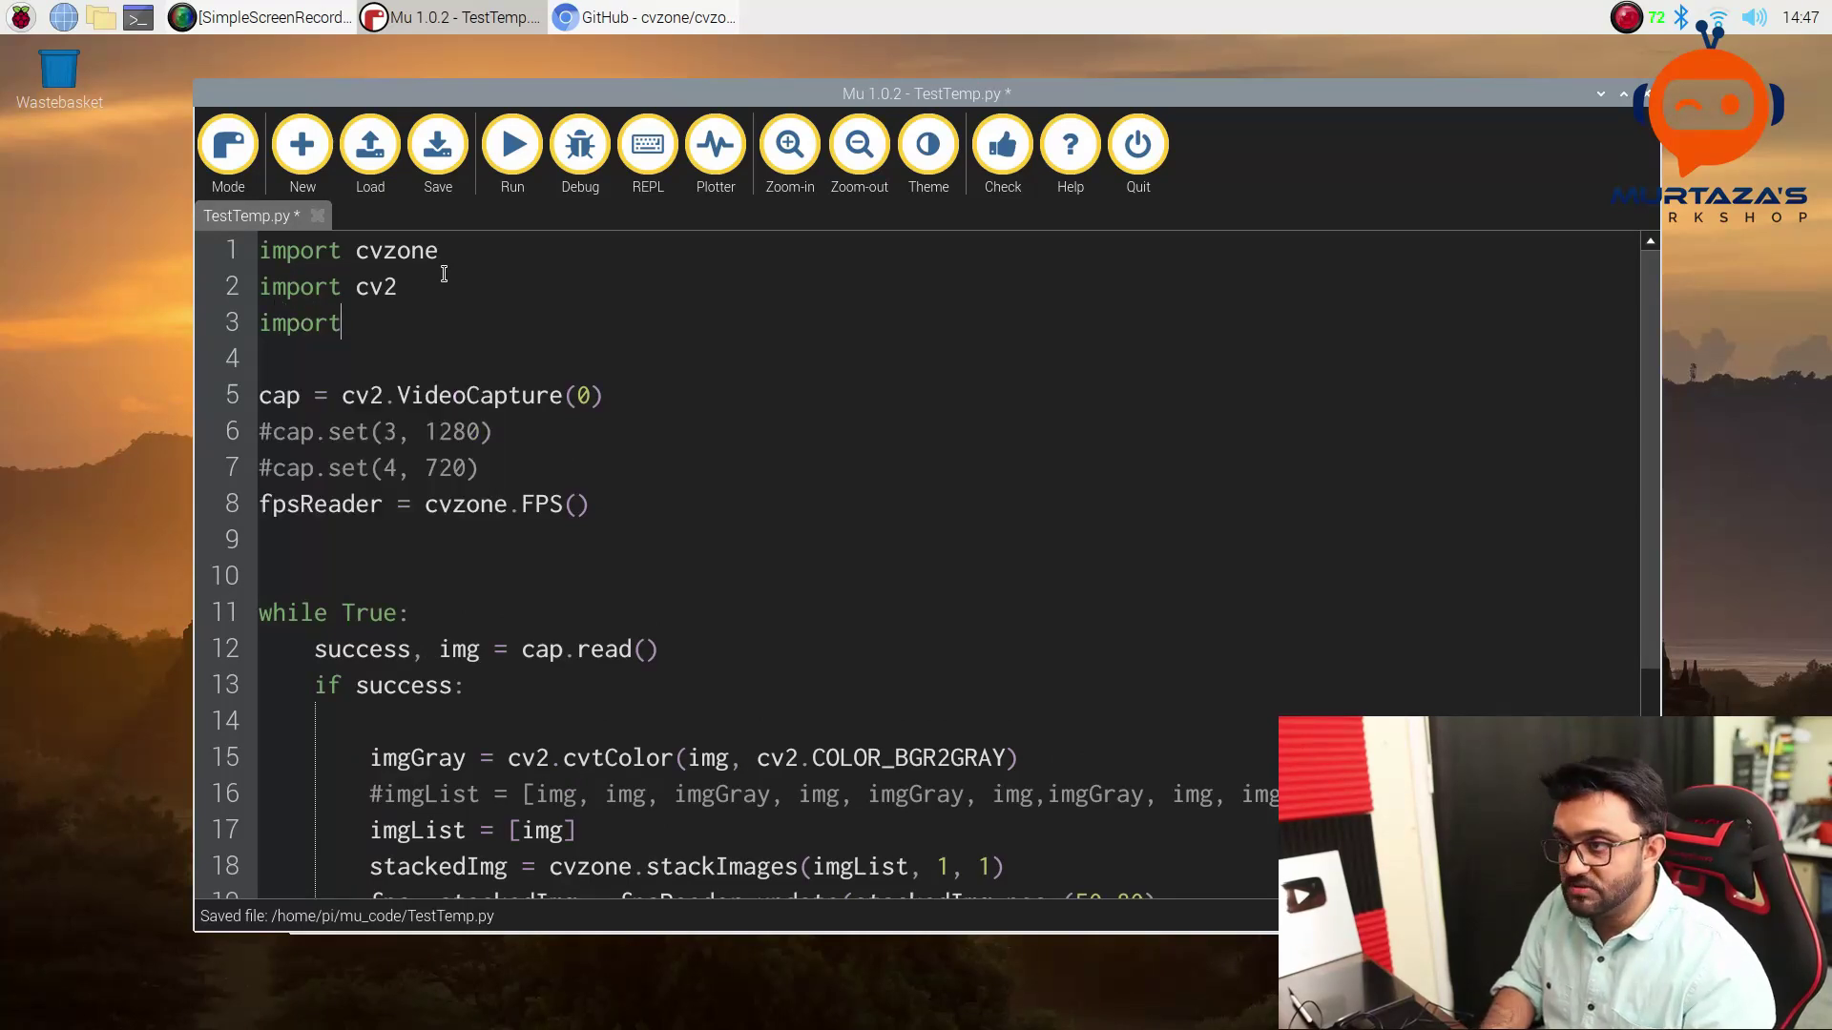
type("me")
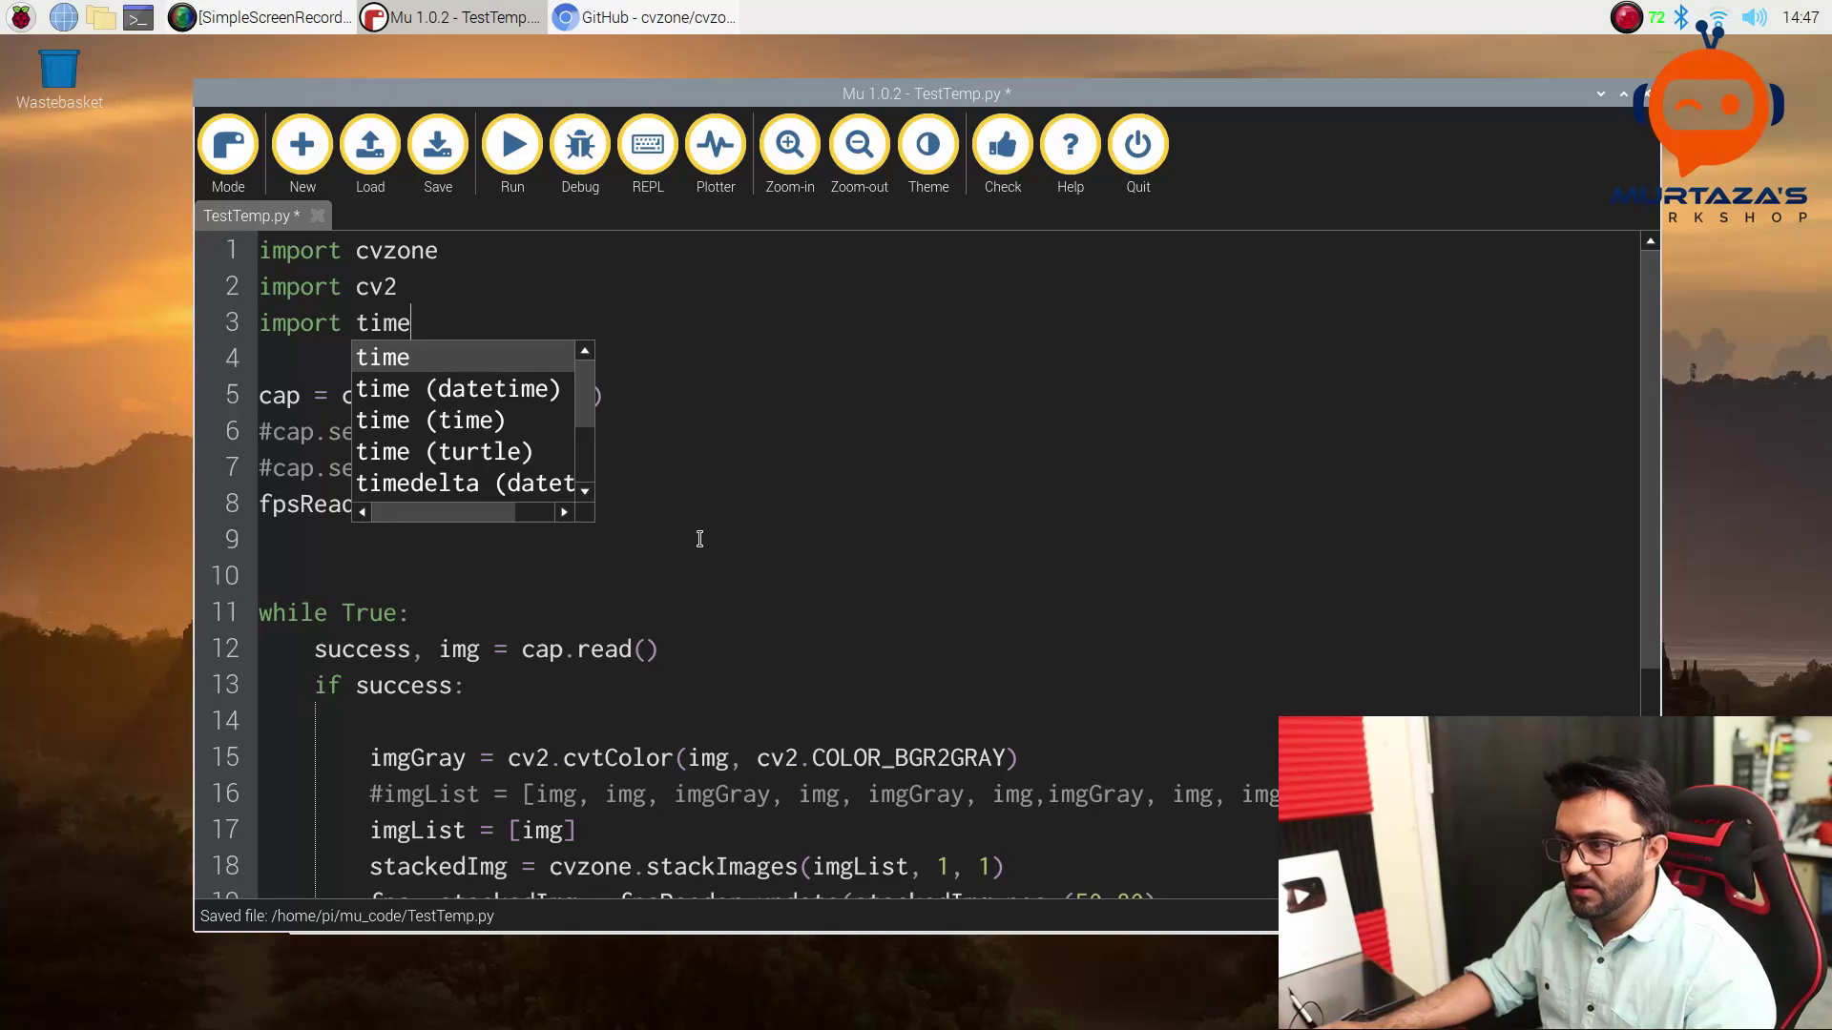
left_click(560, 558)
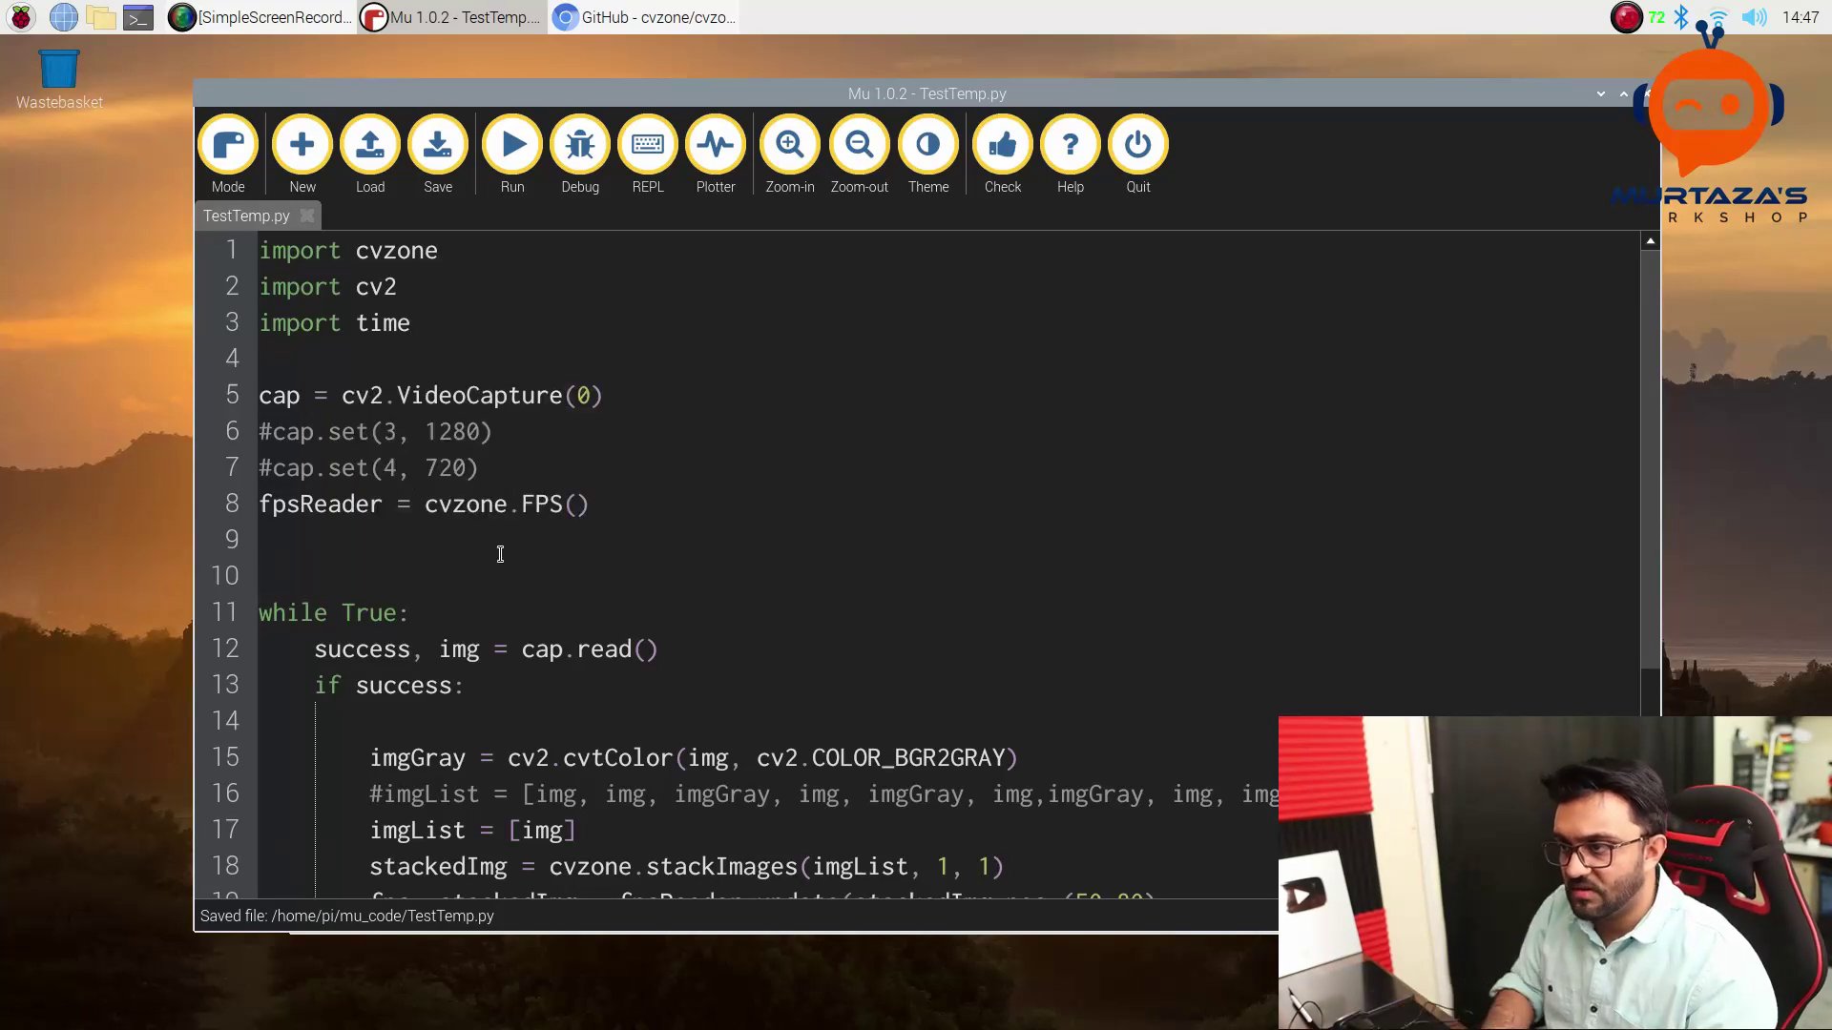
type("start")
type("Time ")
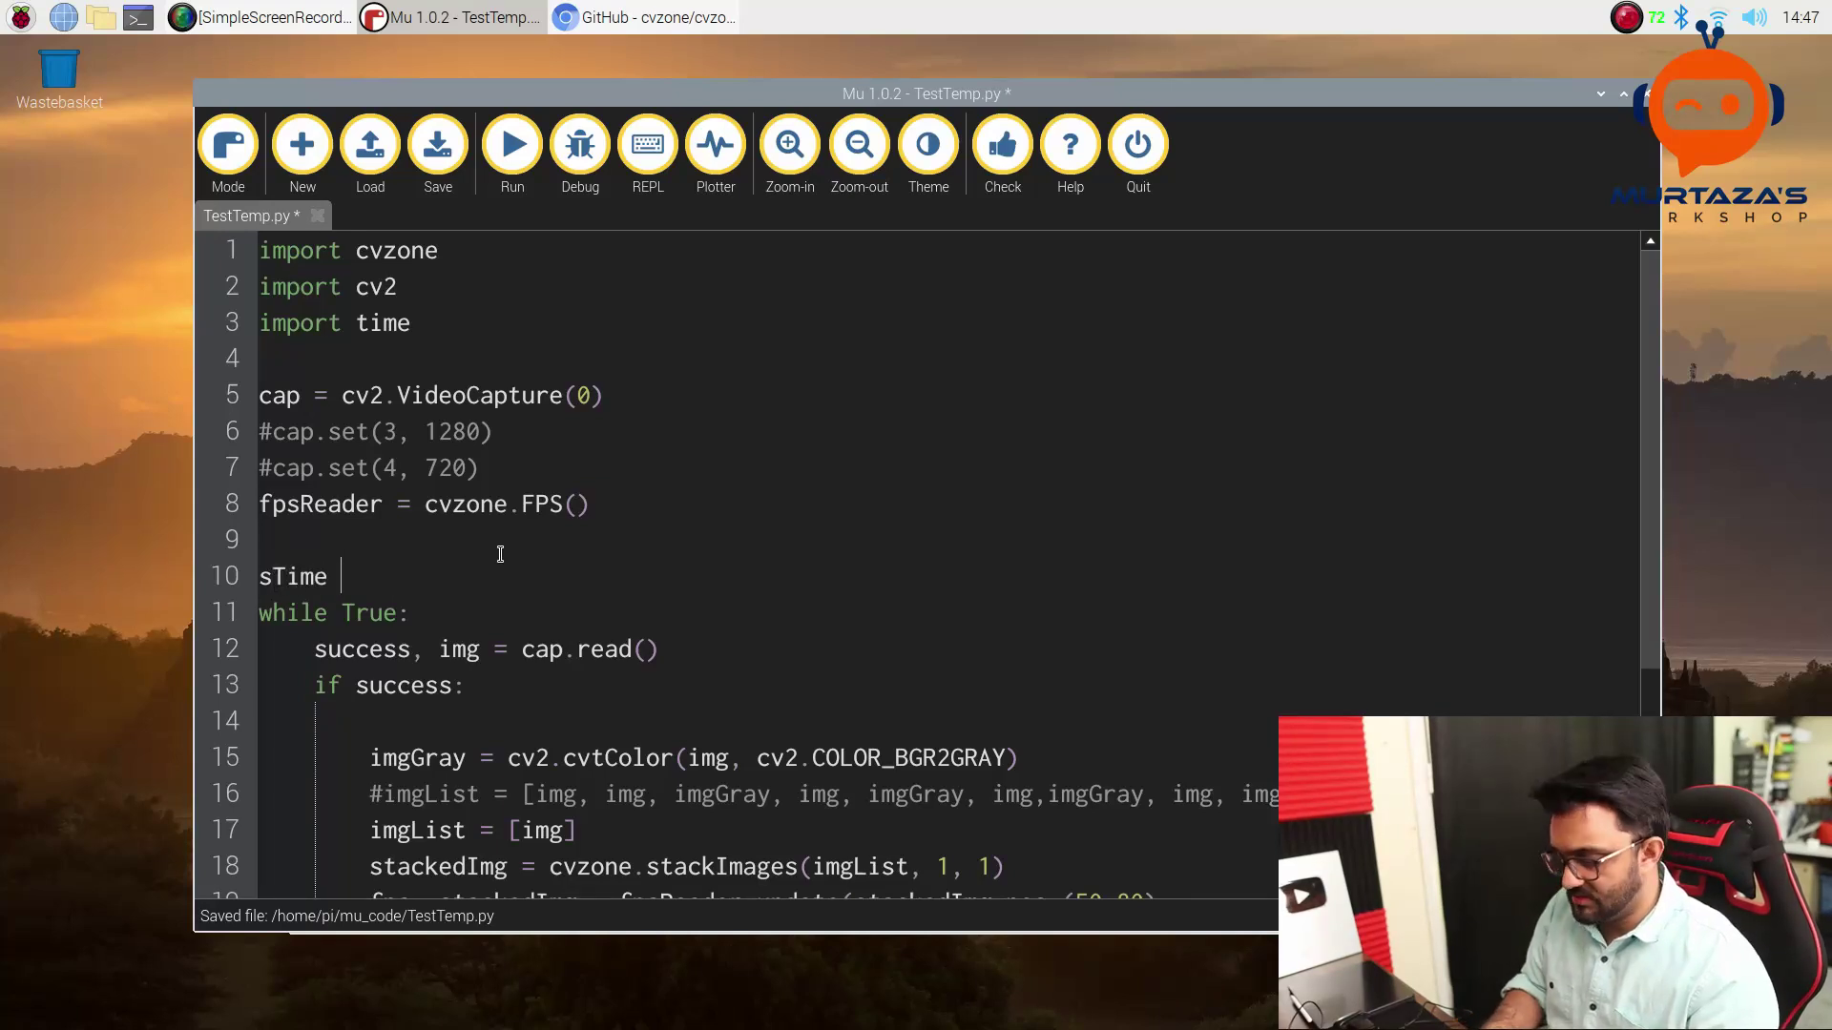
type("= time")
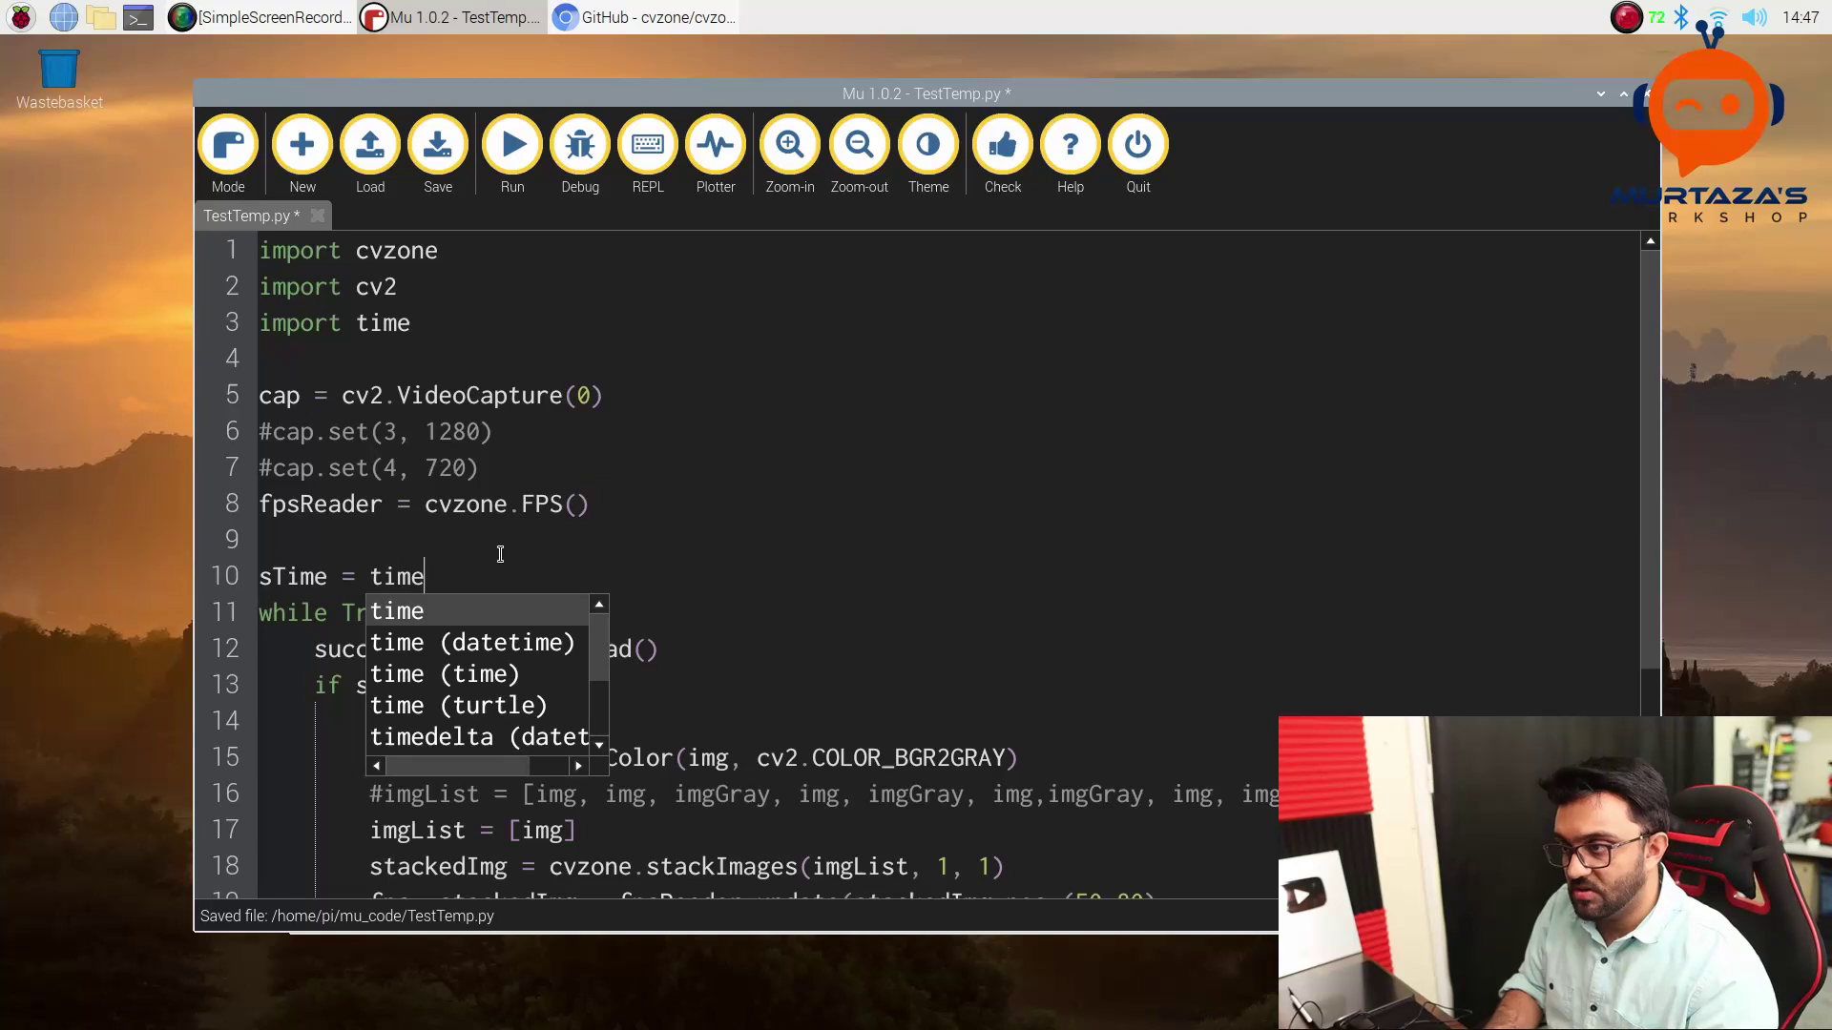
type(".timne")
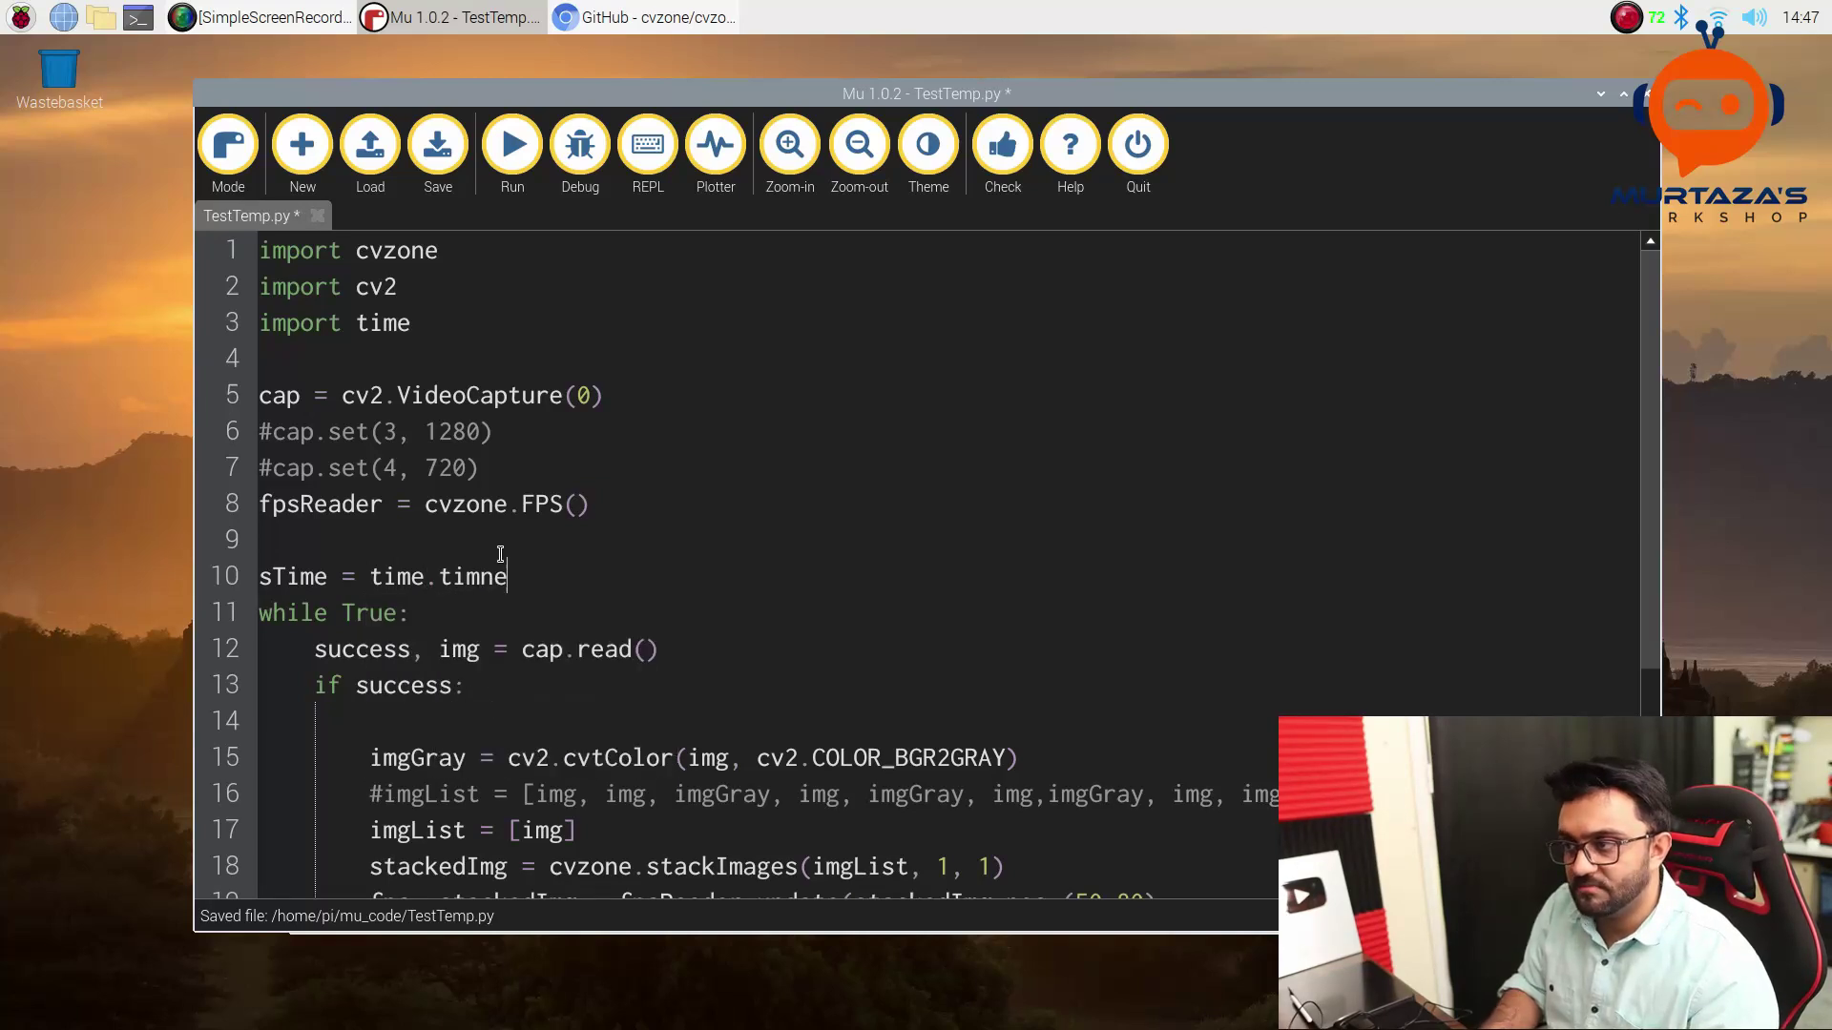
key("BackSpace")
key("BackSpace")
type("e()")
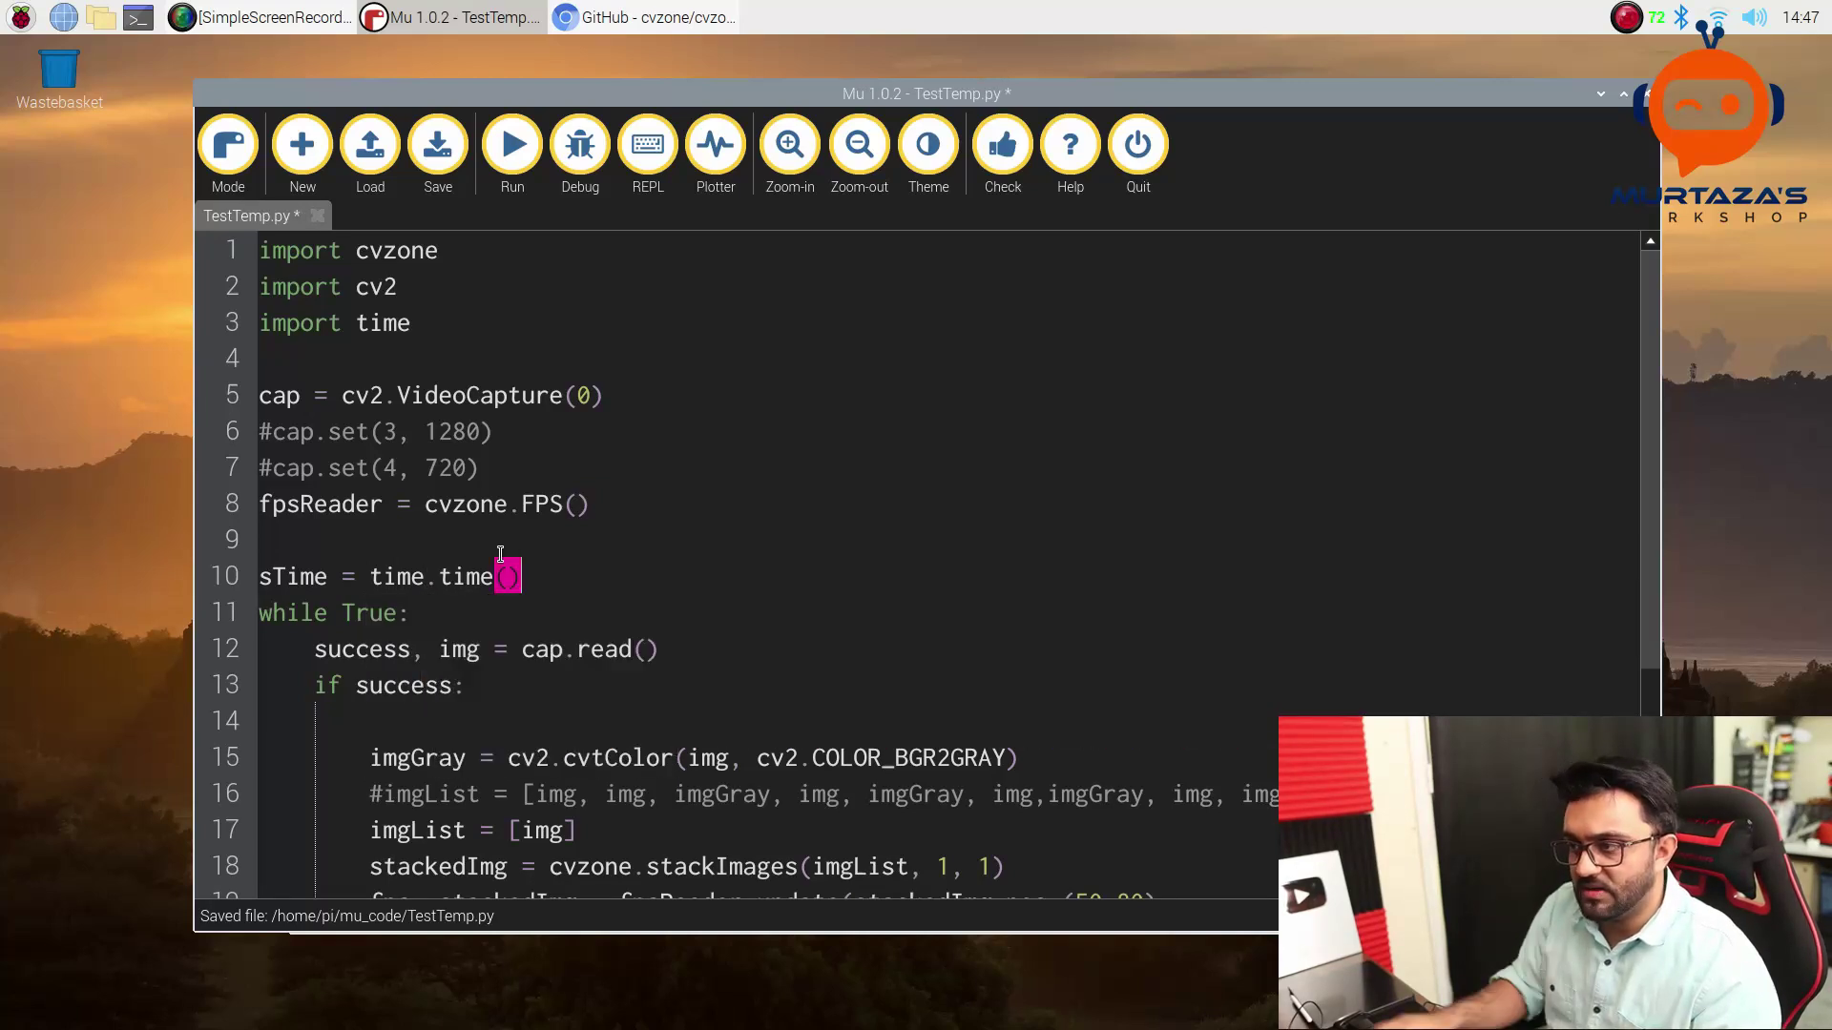
scroll(518, 536, "down", 3)
key("ctrl+s")
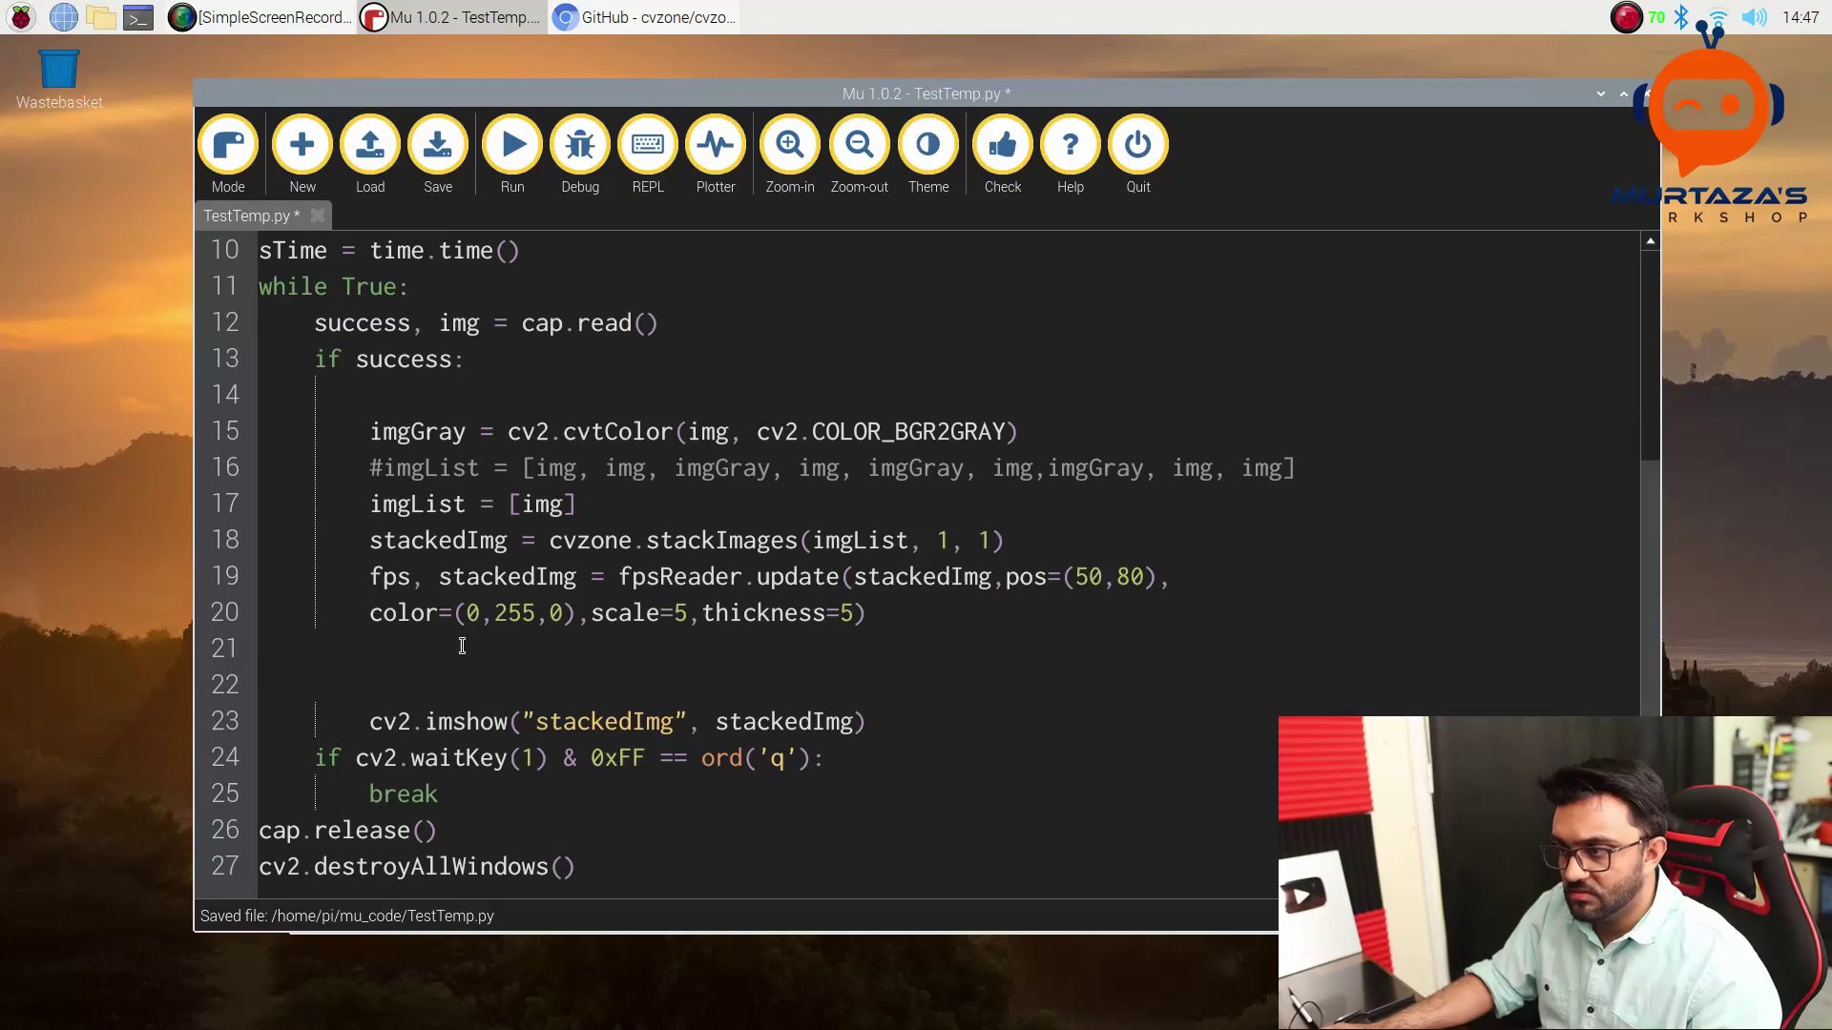
key("ctrl+s")
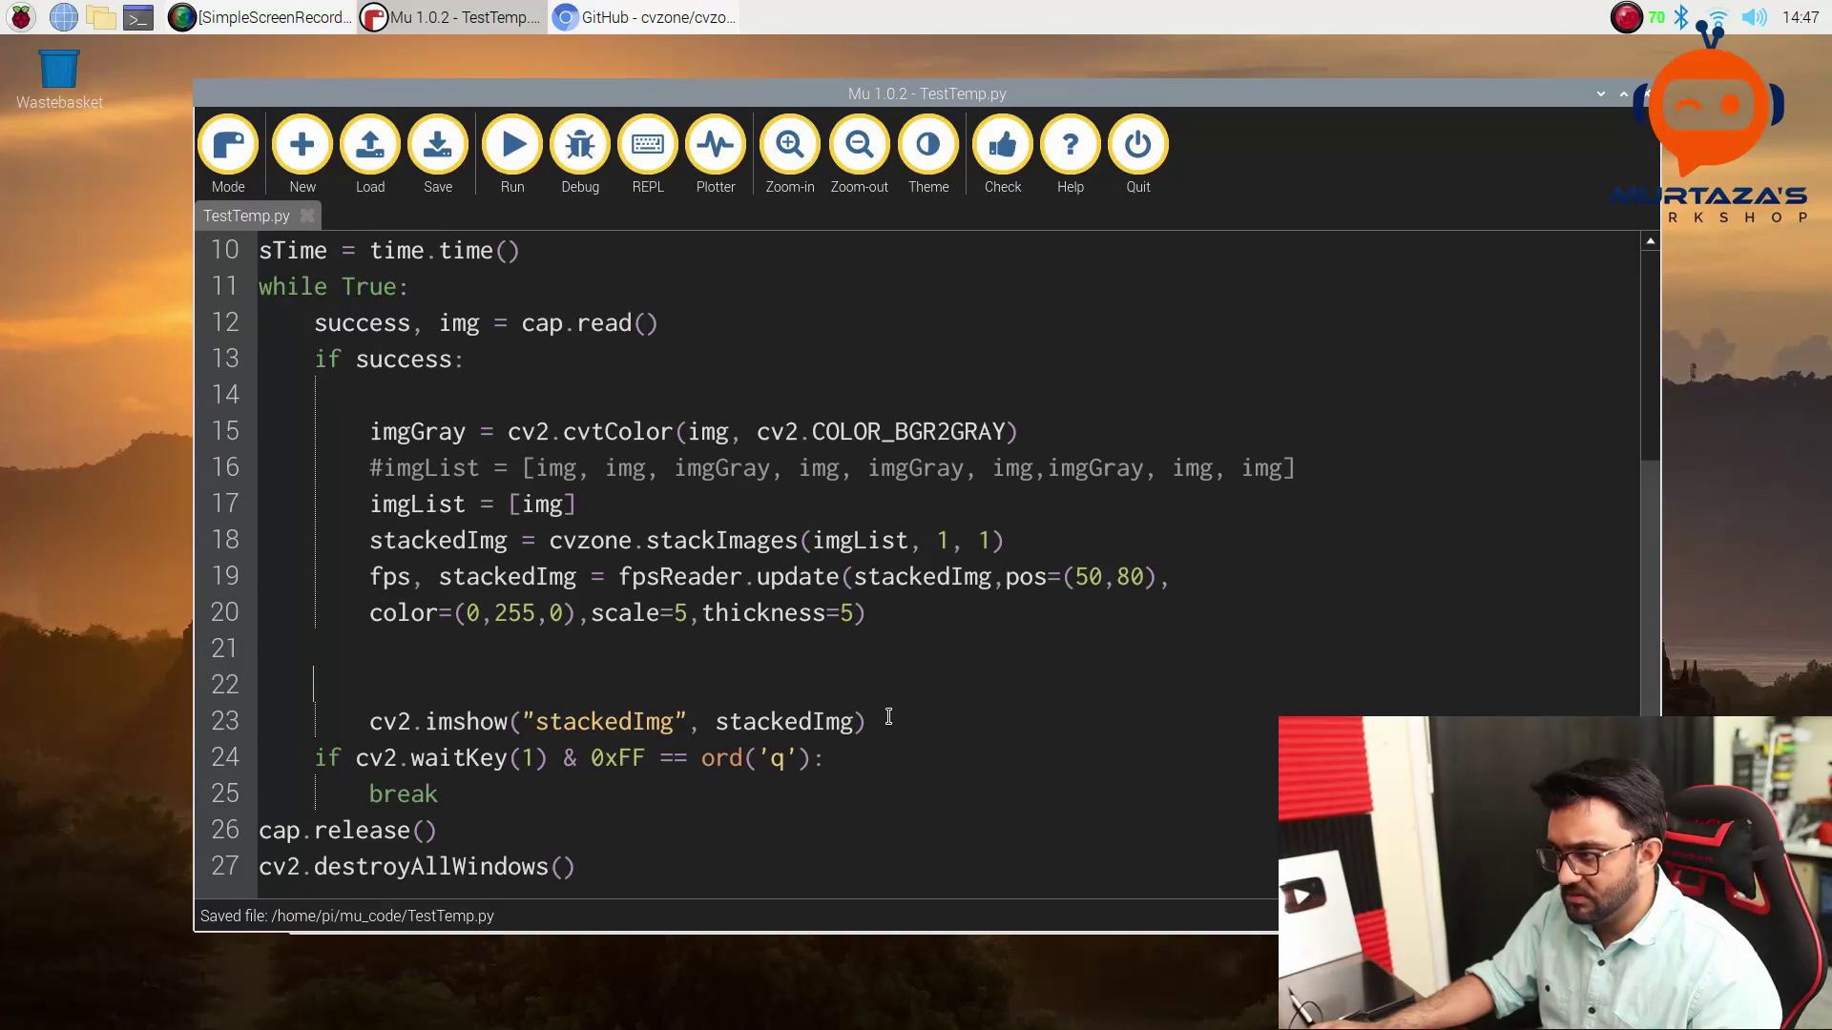
Remove the extra blank lines above cv2.imshow and open a new line after it.
left_click(871, 678)
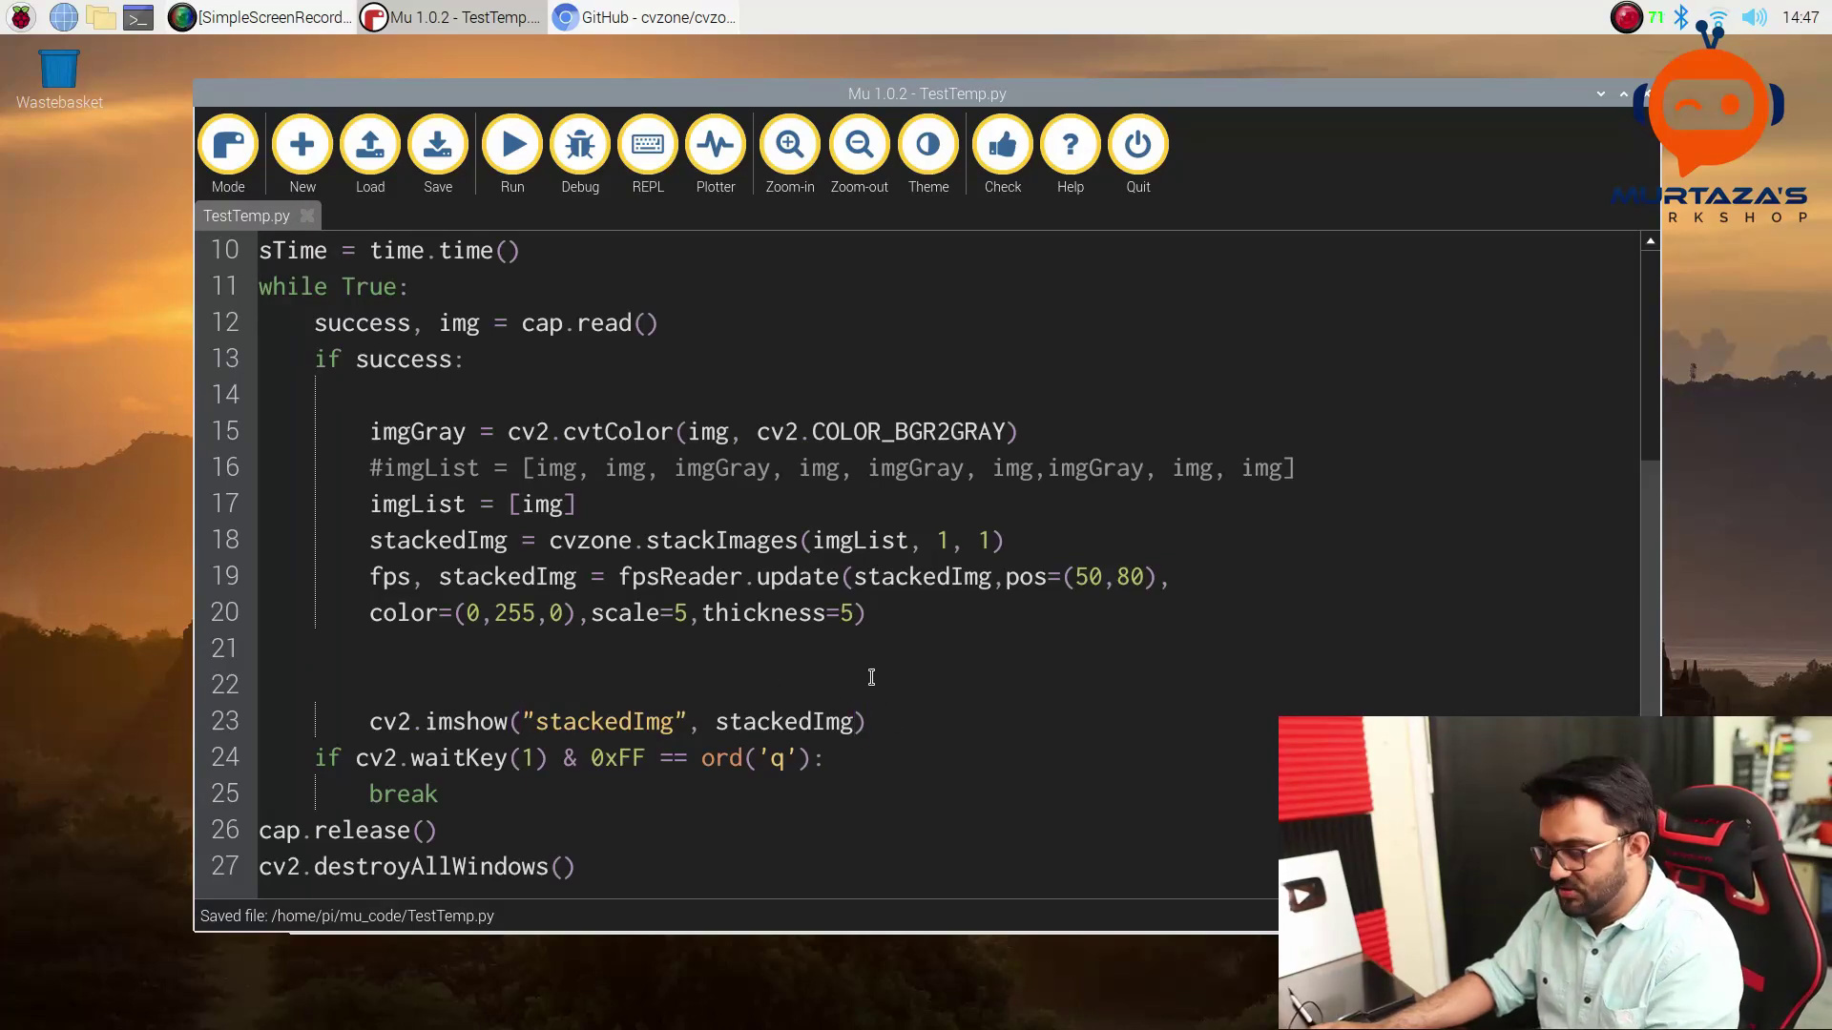
key("BackSpace")
key("BackSpace")
left_click(883, 720)
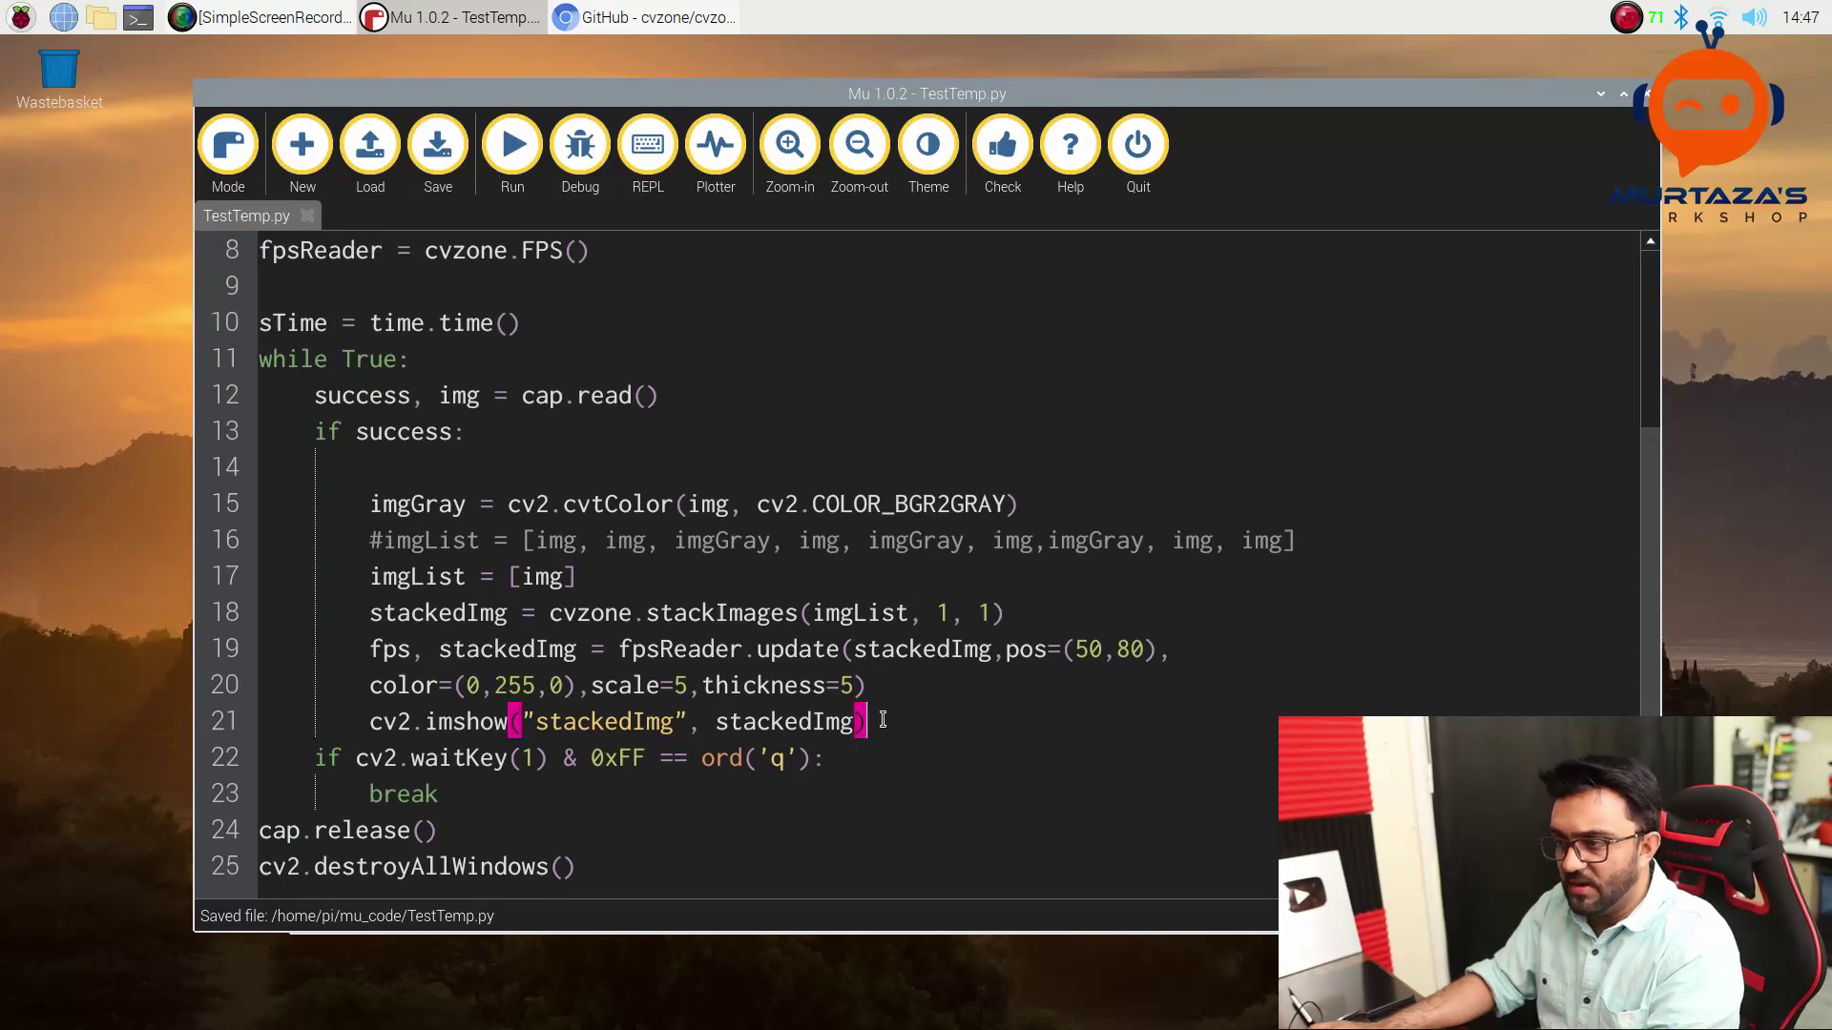
key("Return")
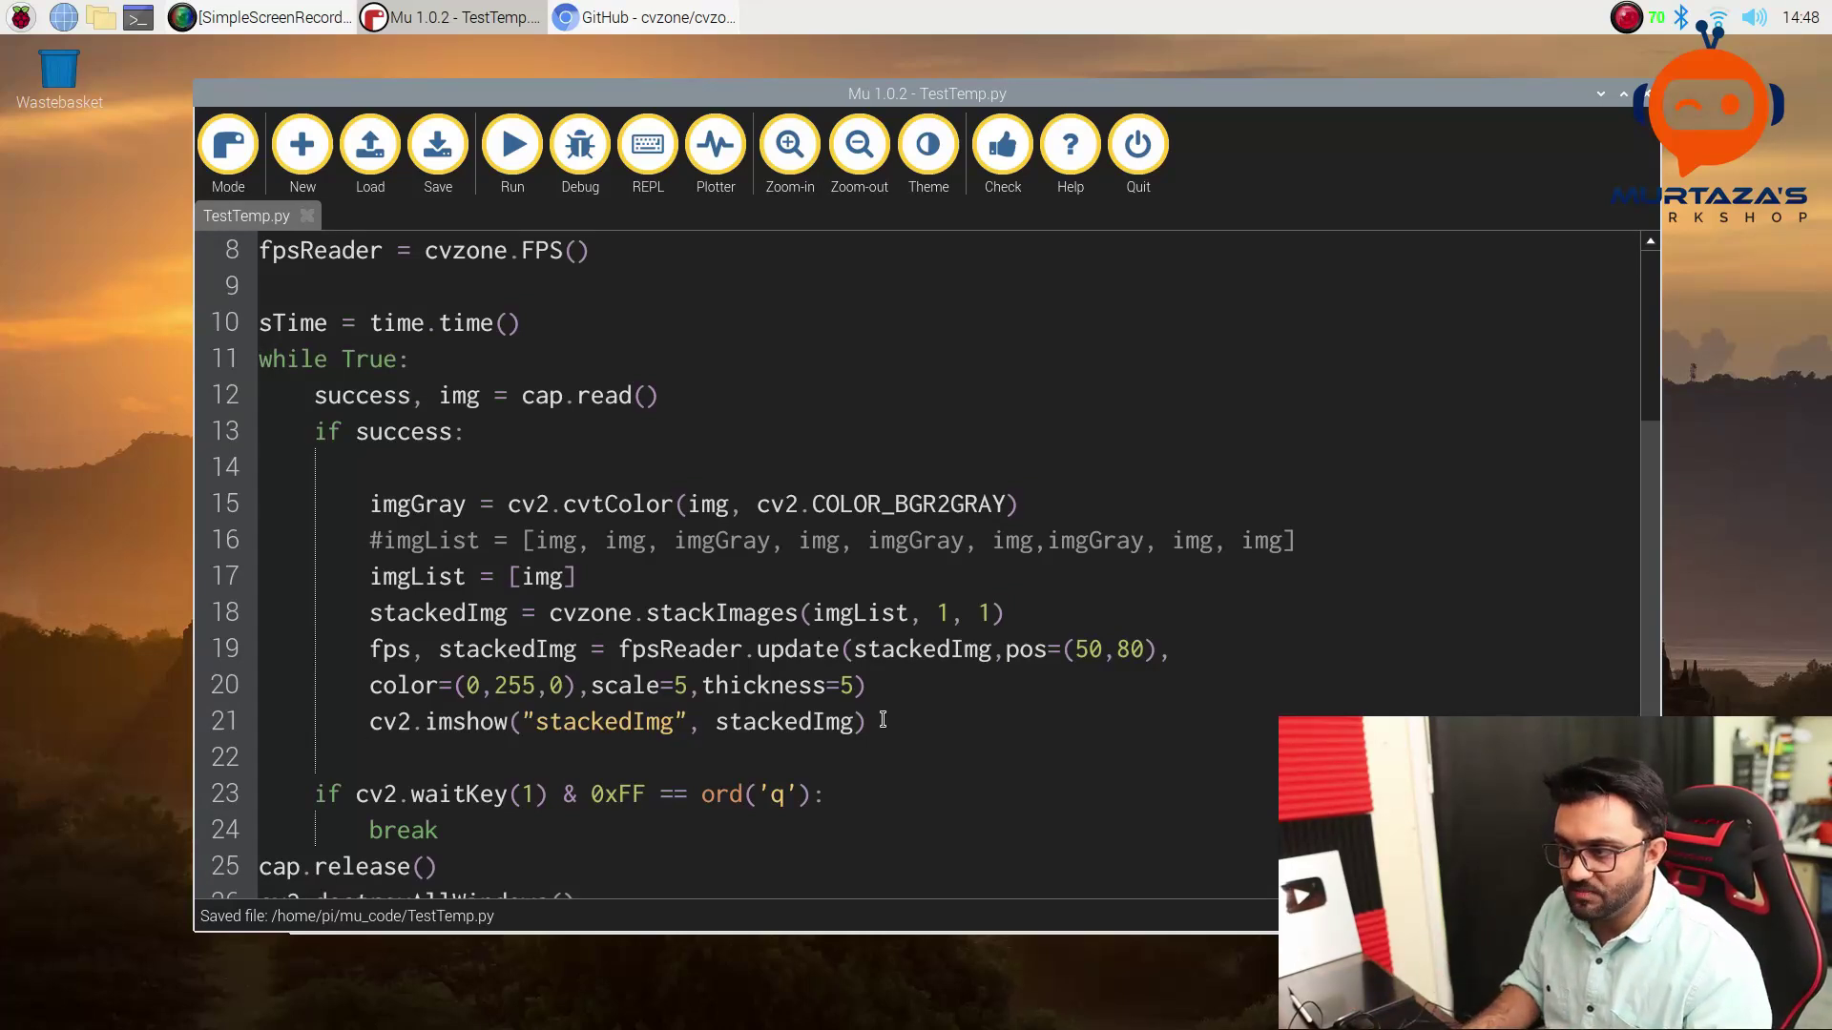
Add cTime = time.time() and a totalTime calculation after the display call, and save.
key("BackSpace")
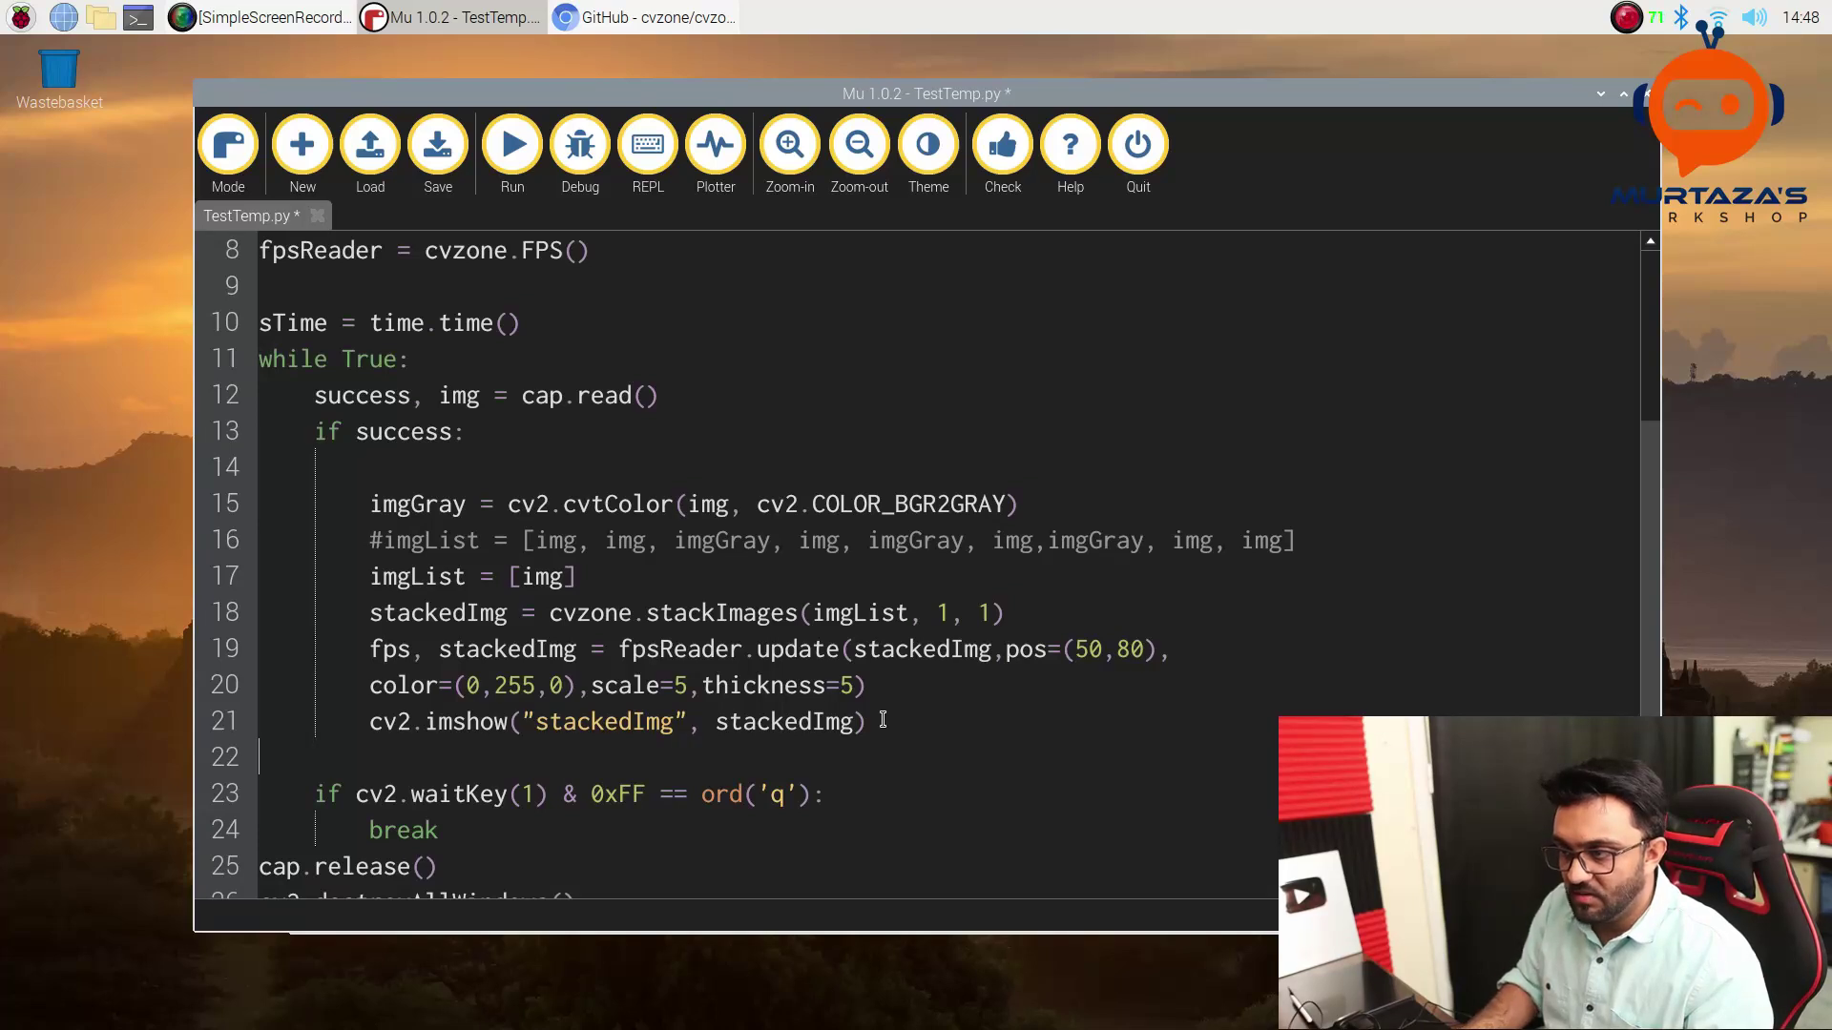
key("Return")
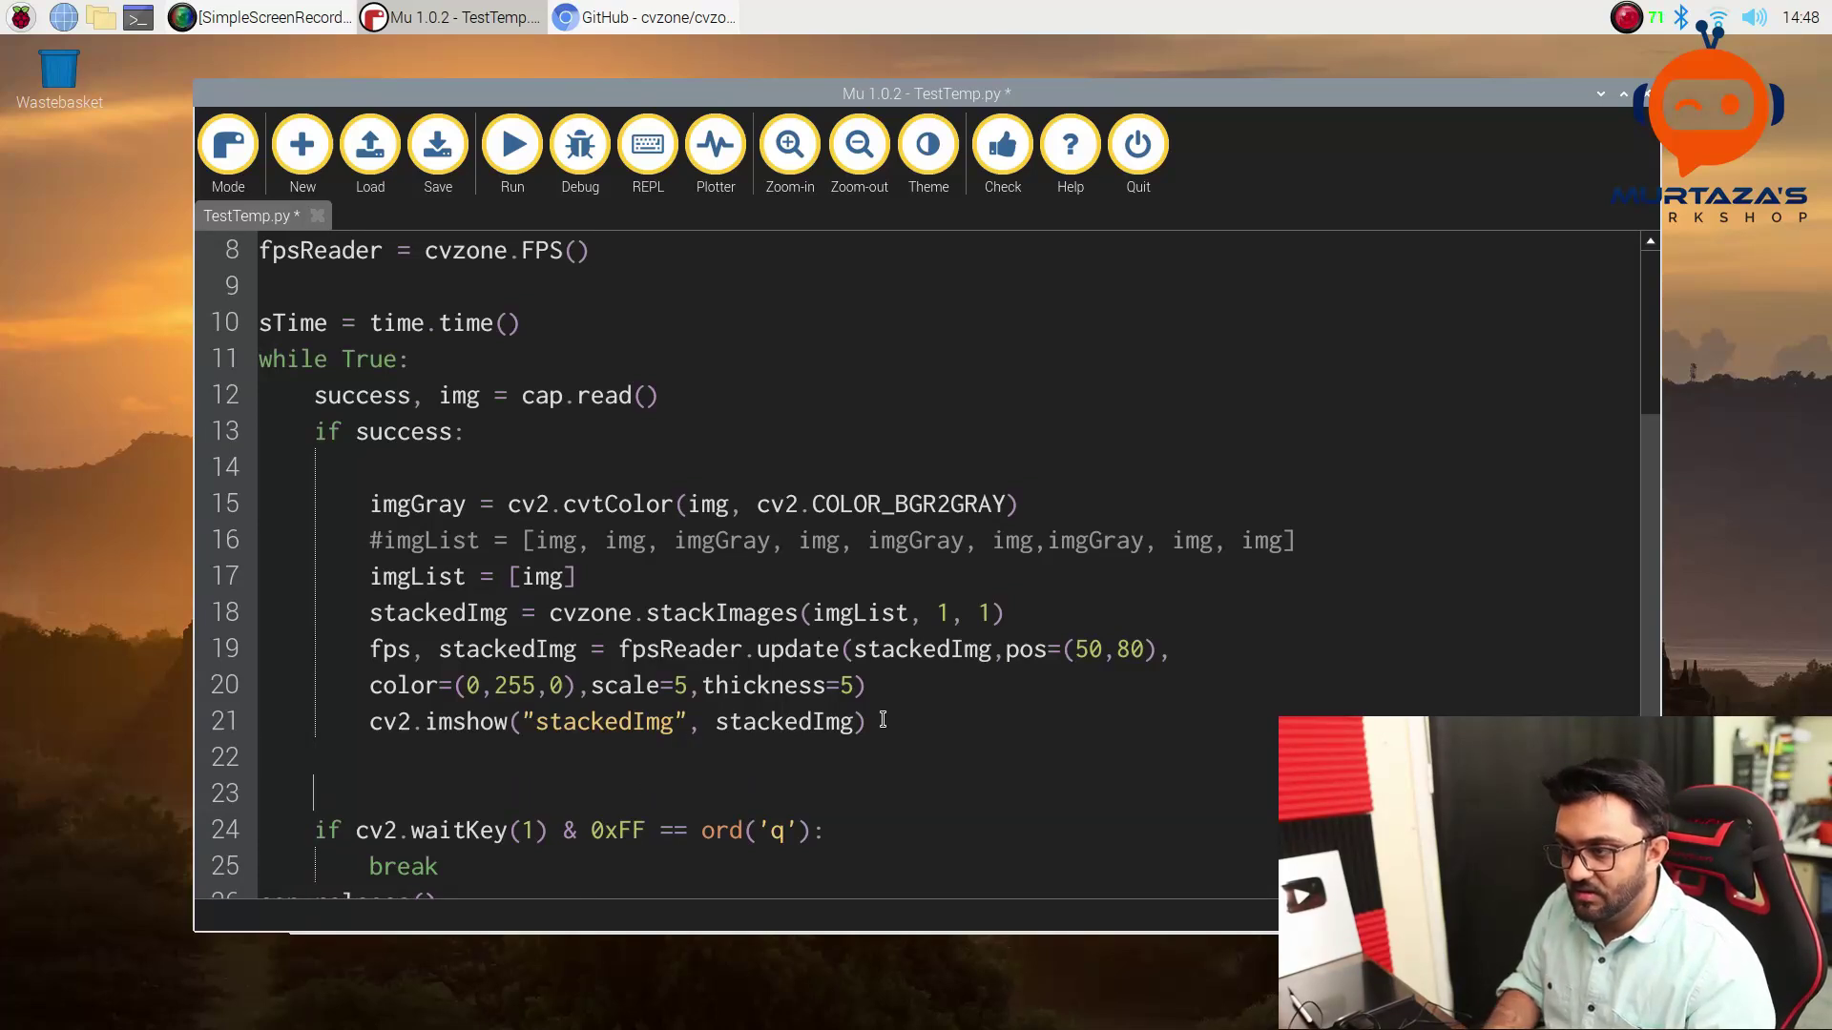
type("cTime ")
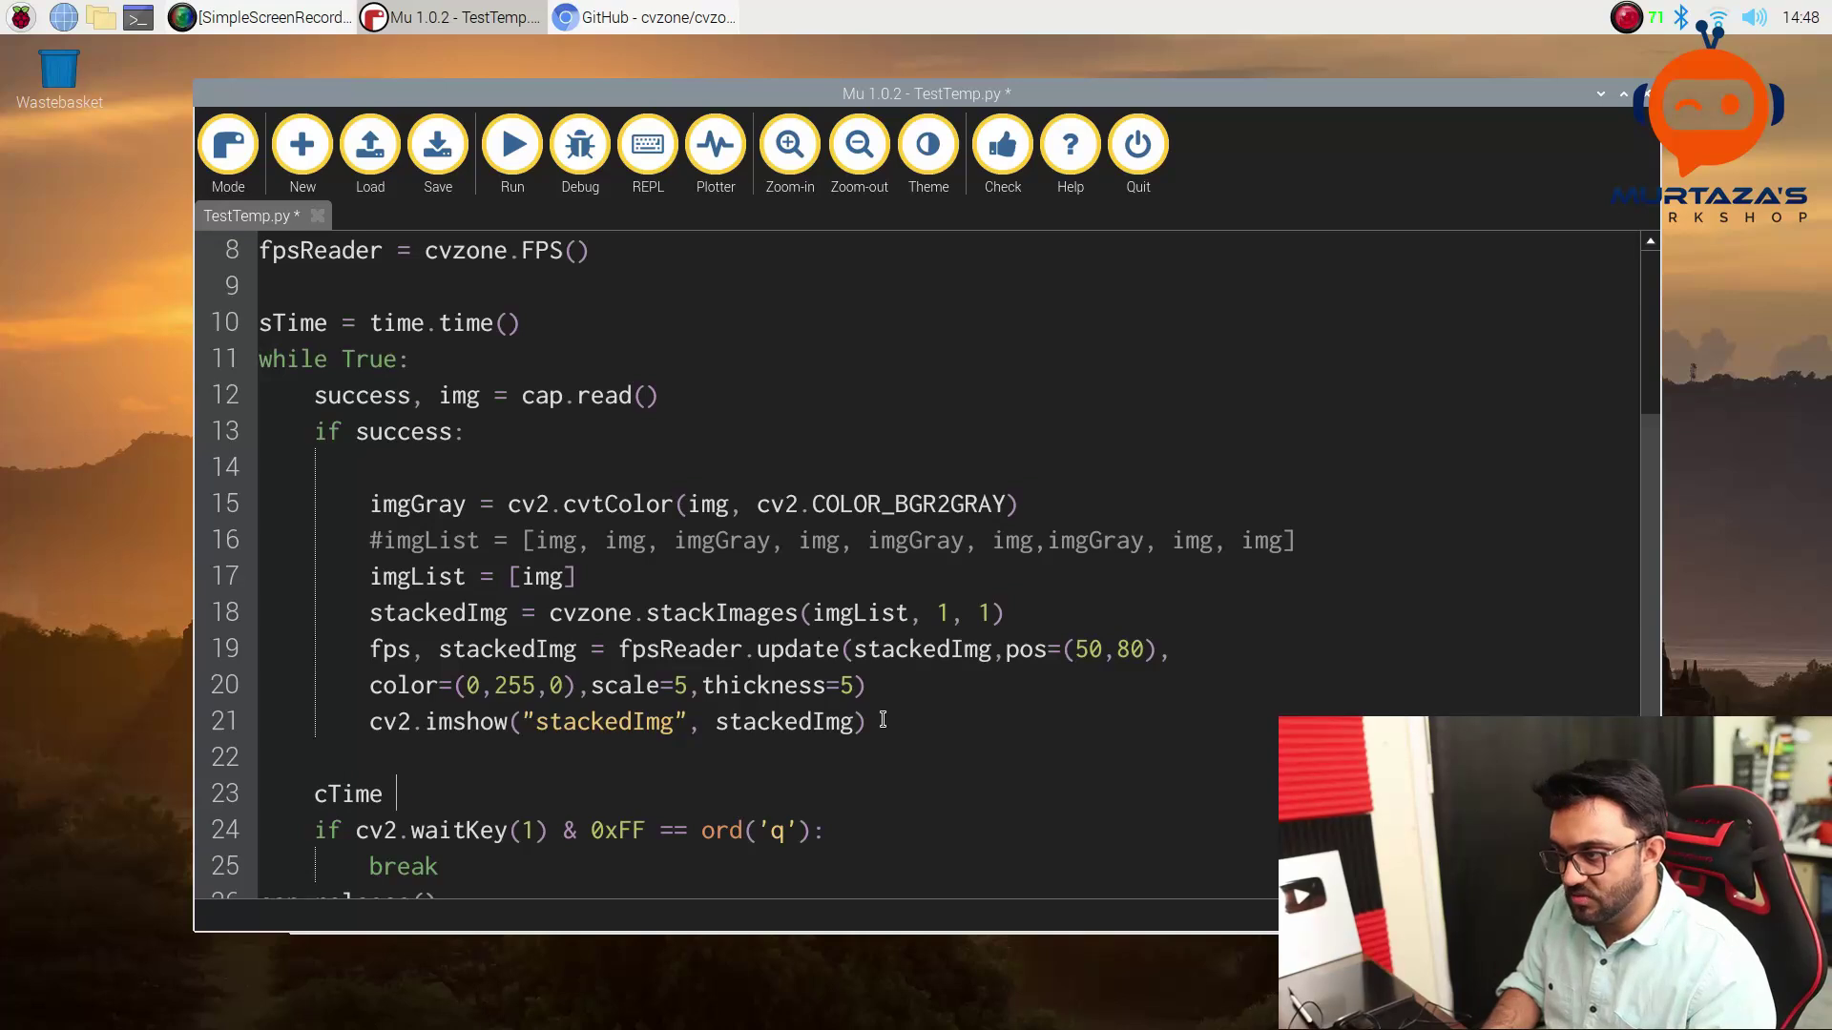
type("= time.ti")
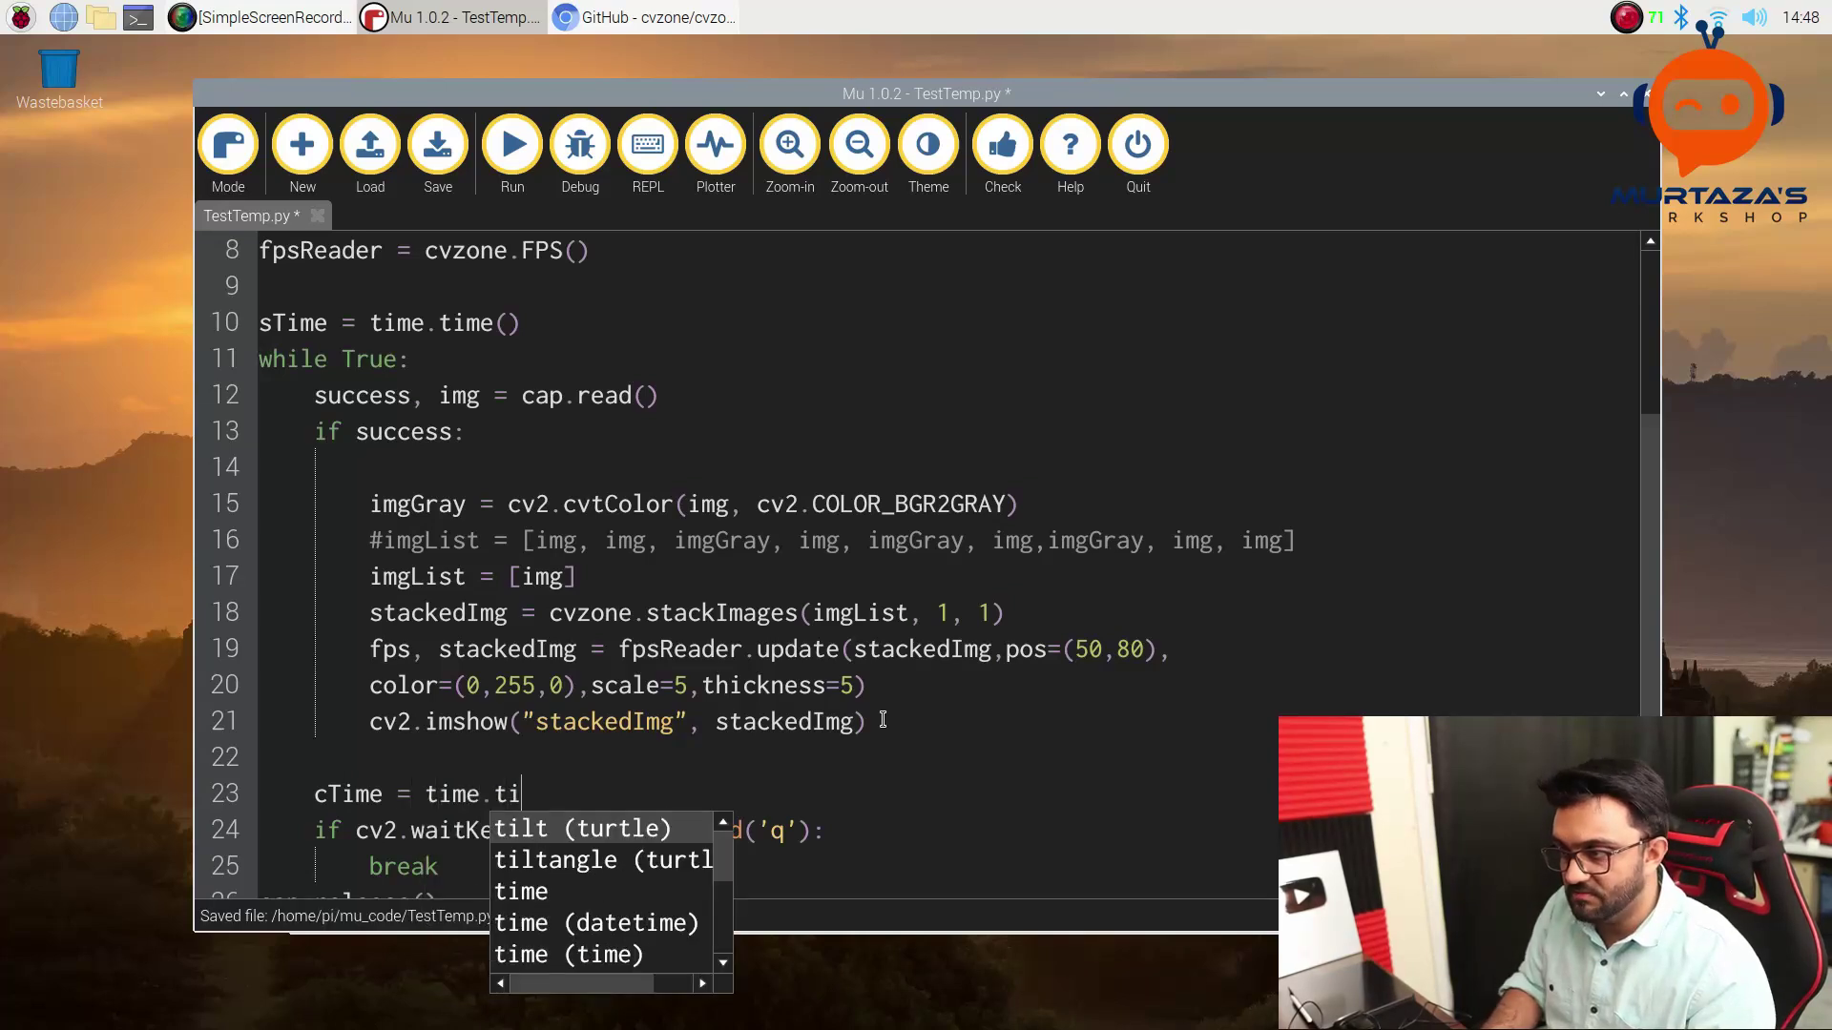
key("Down")
key("Down")
key("Return")
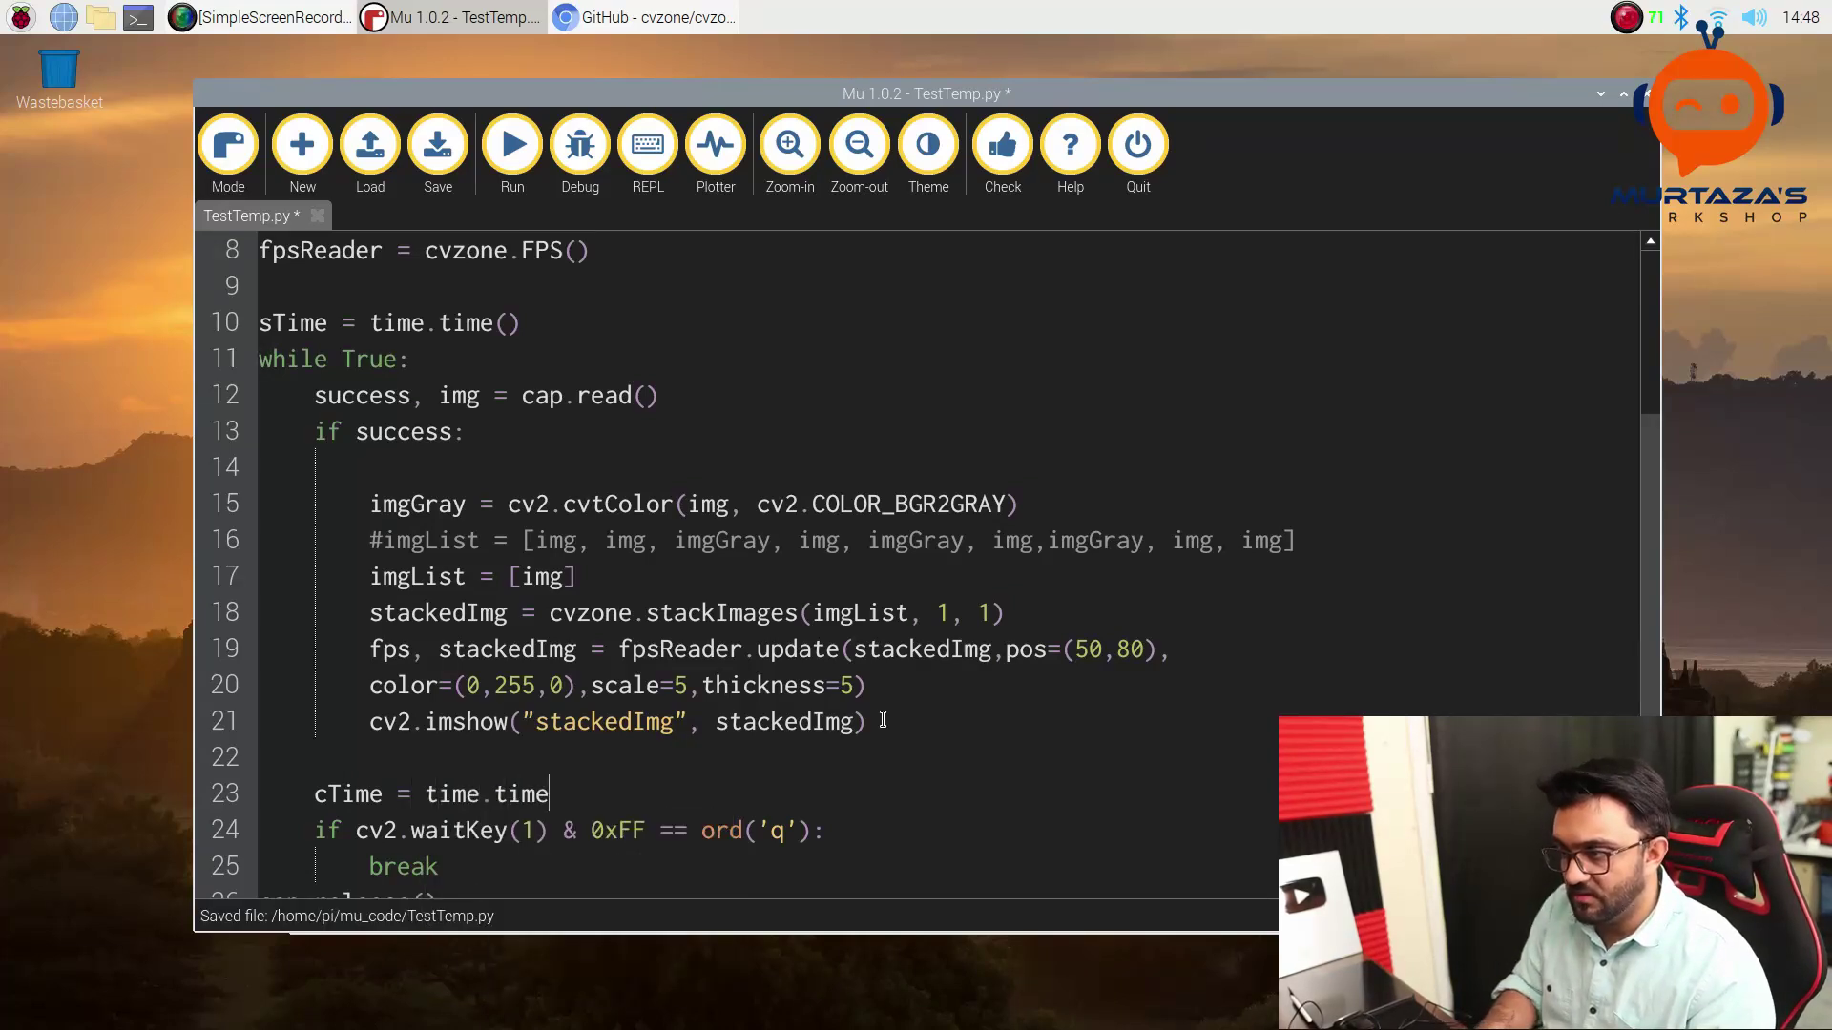
type("()")
key("Return")
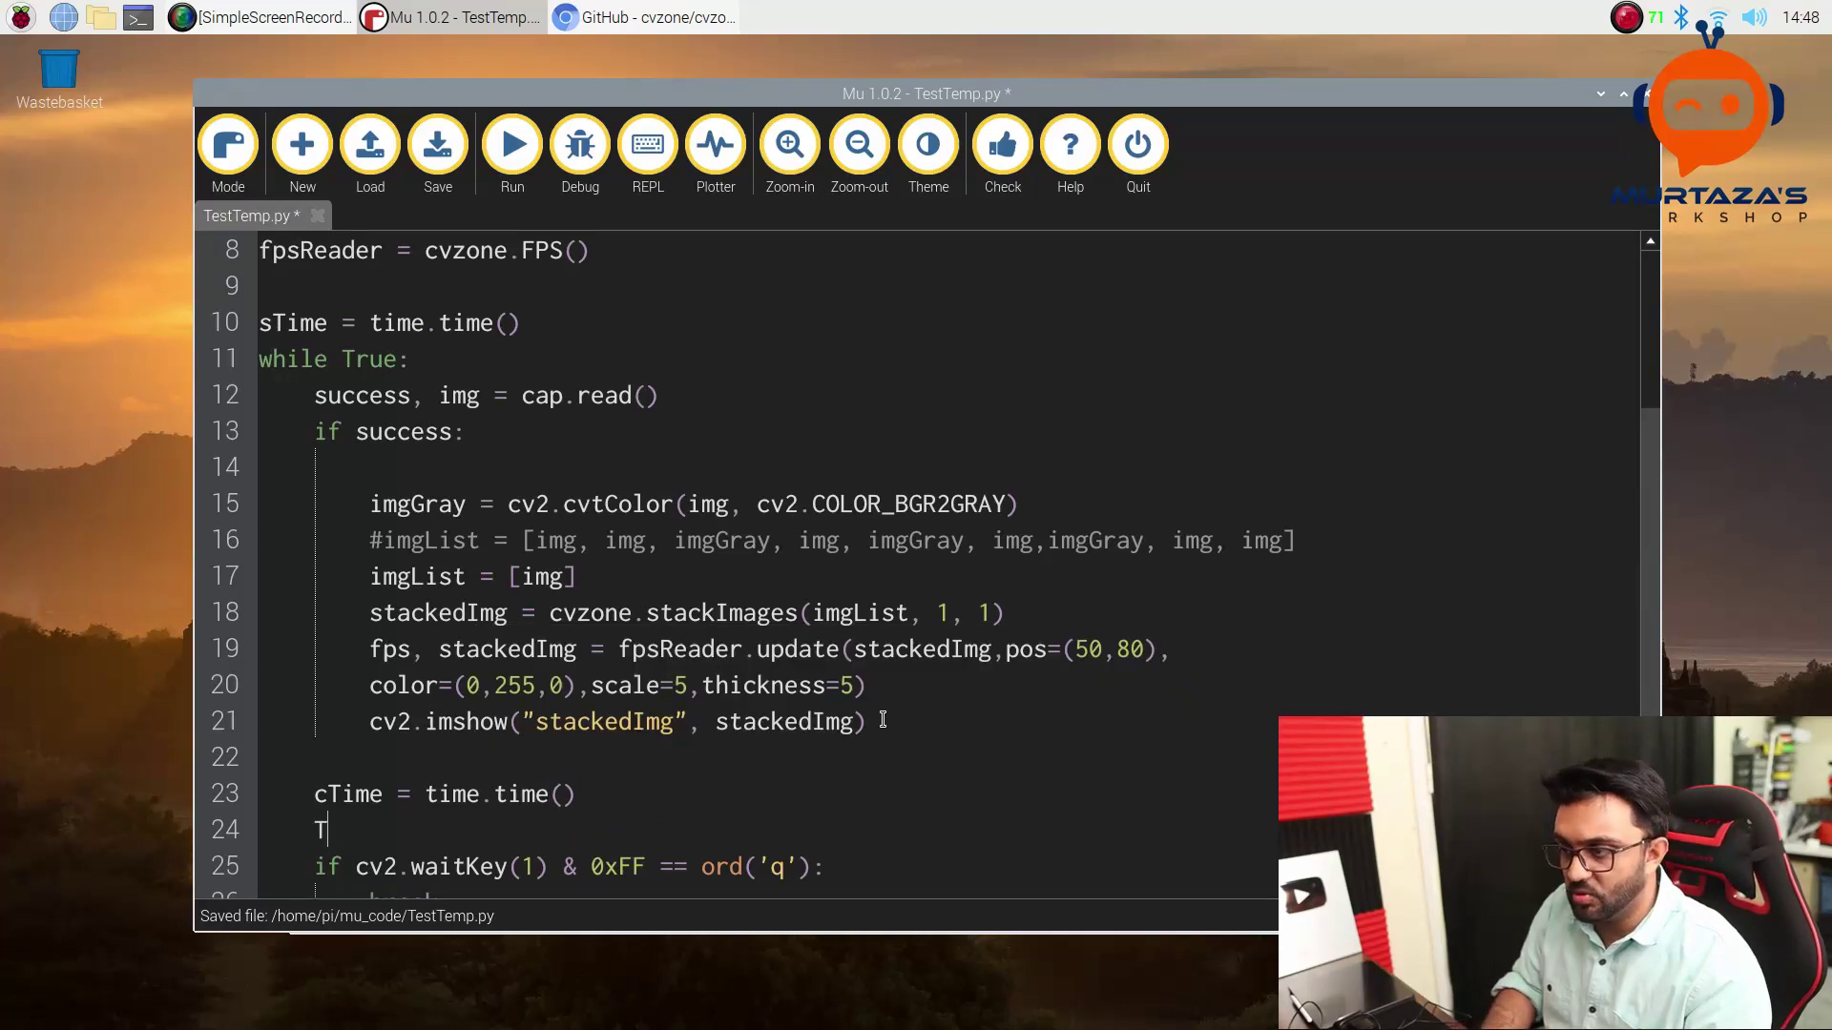
type("to")
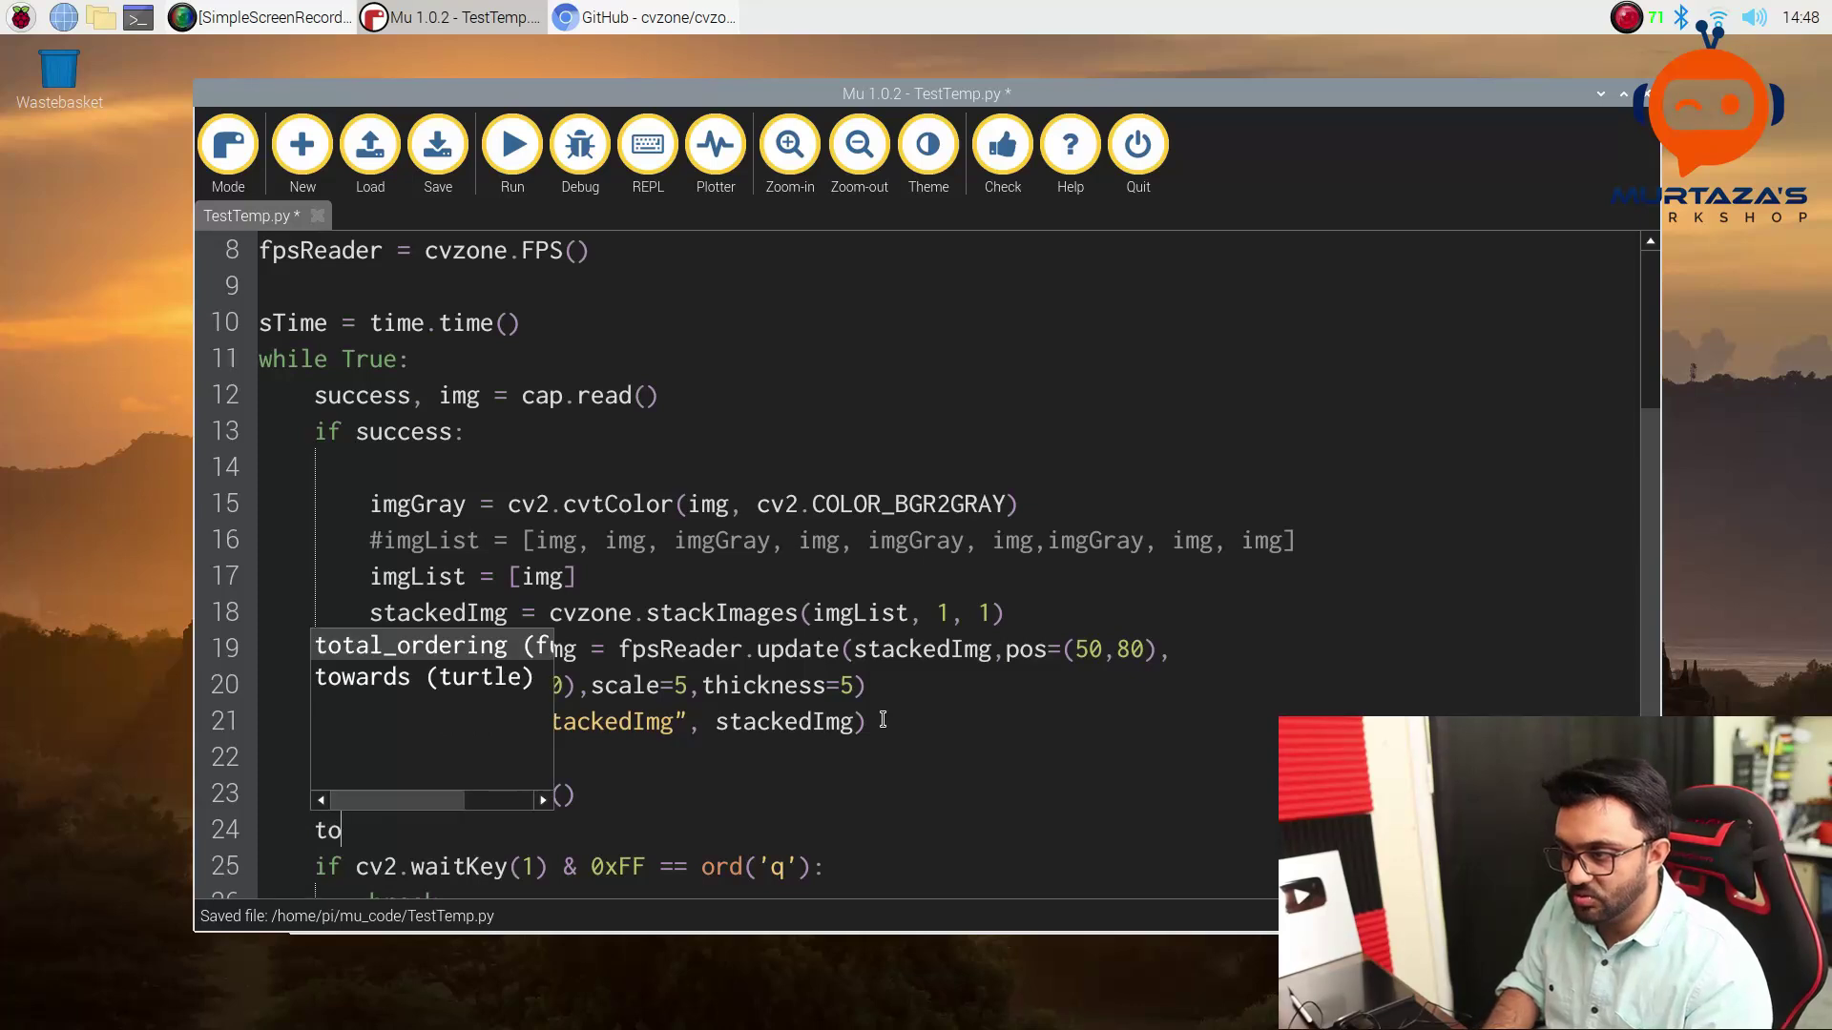
type("talTime =")
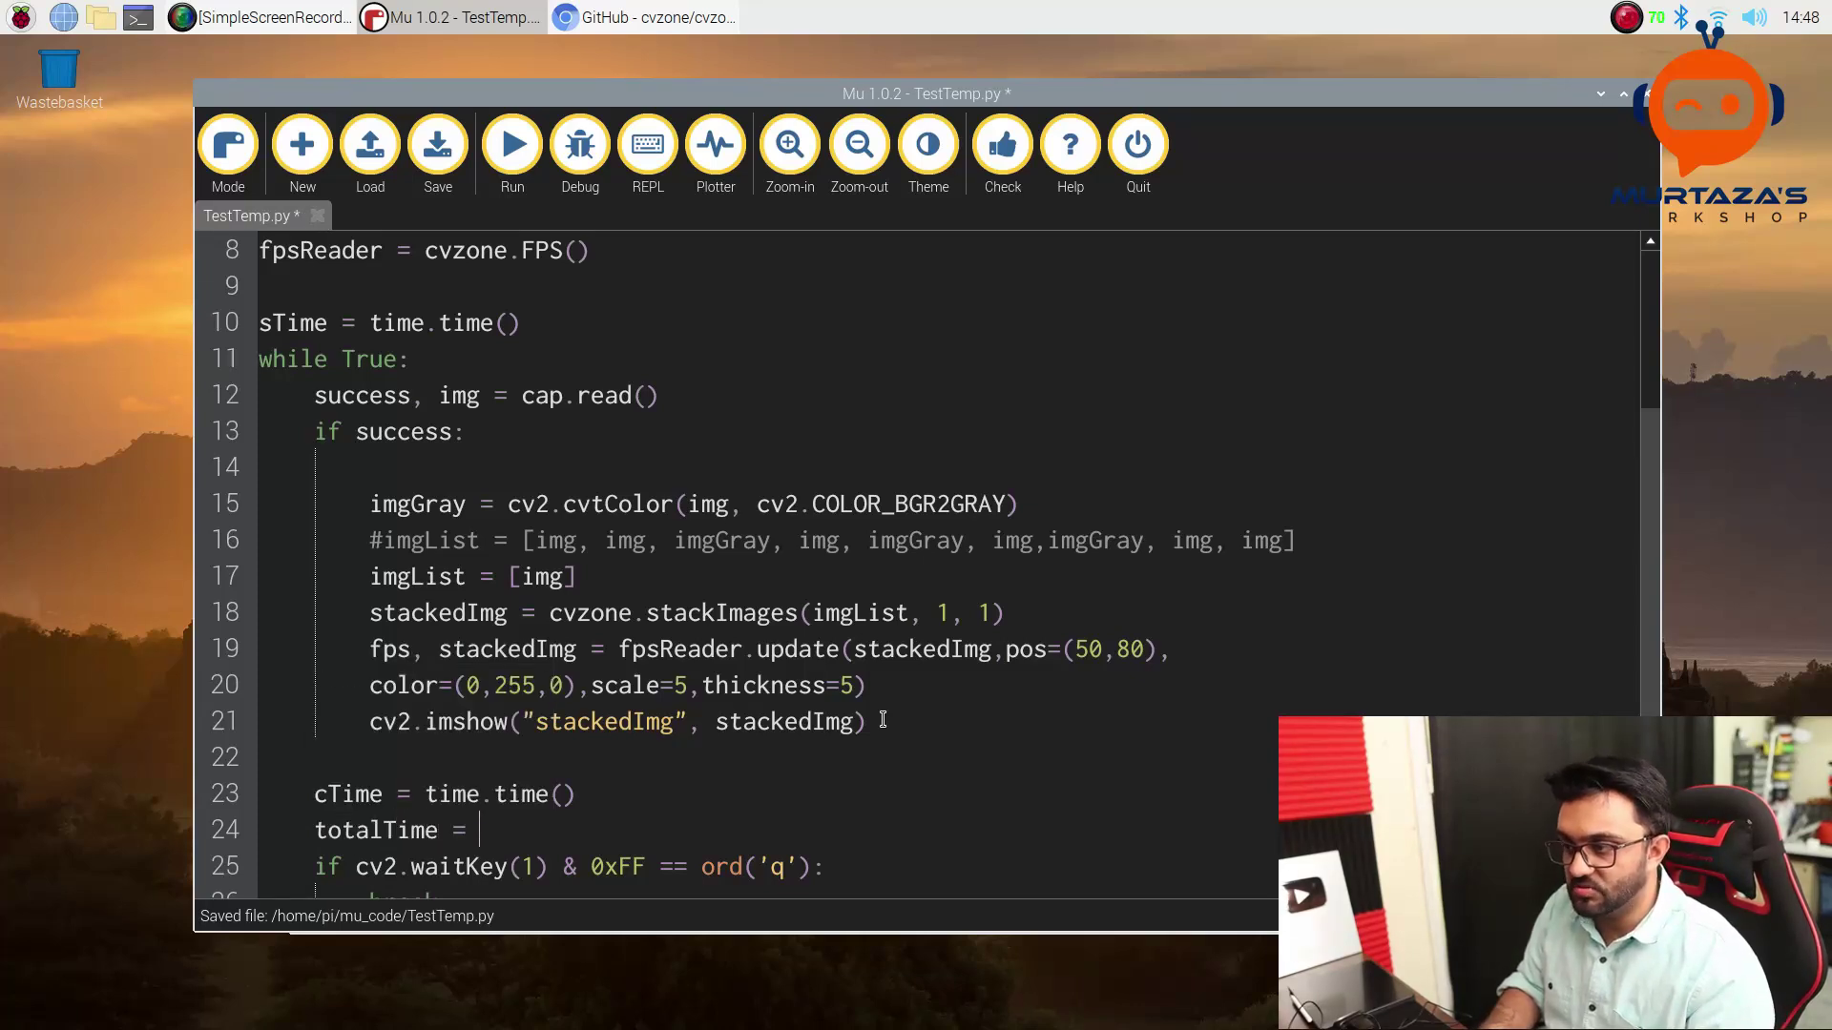
key("ctrl+s")
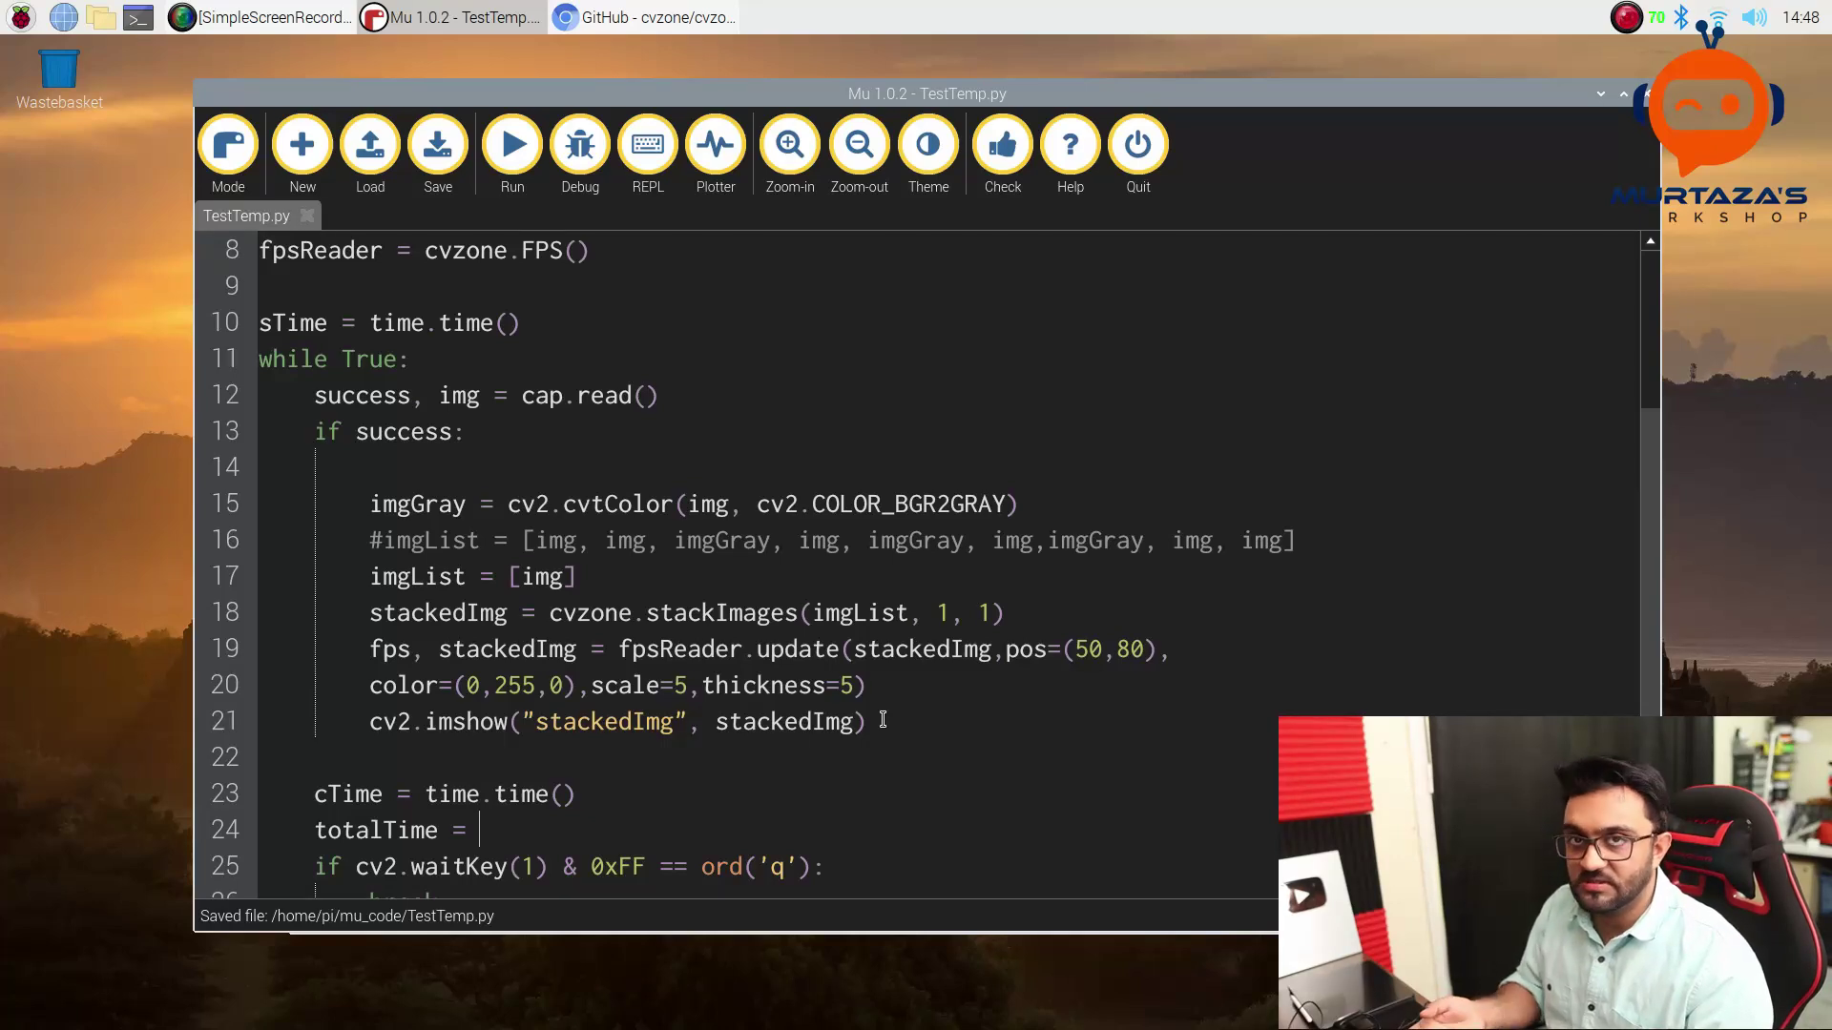
type("sTime-cTime")
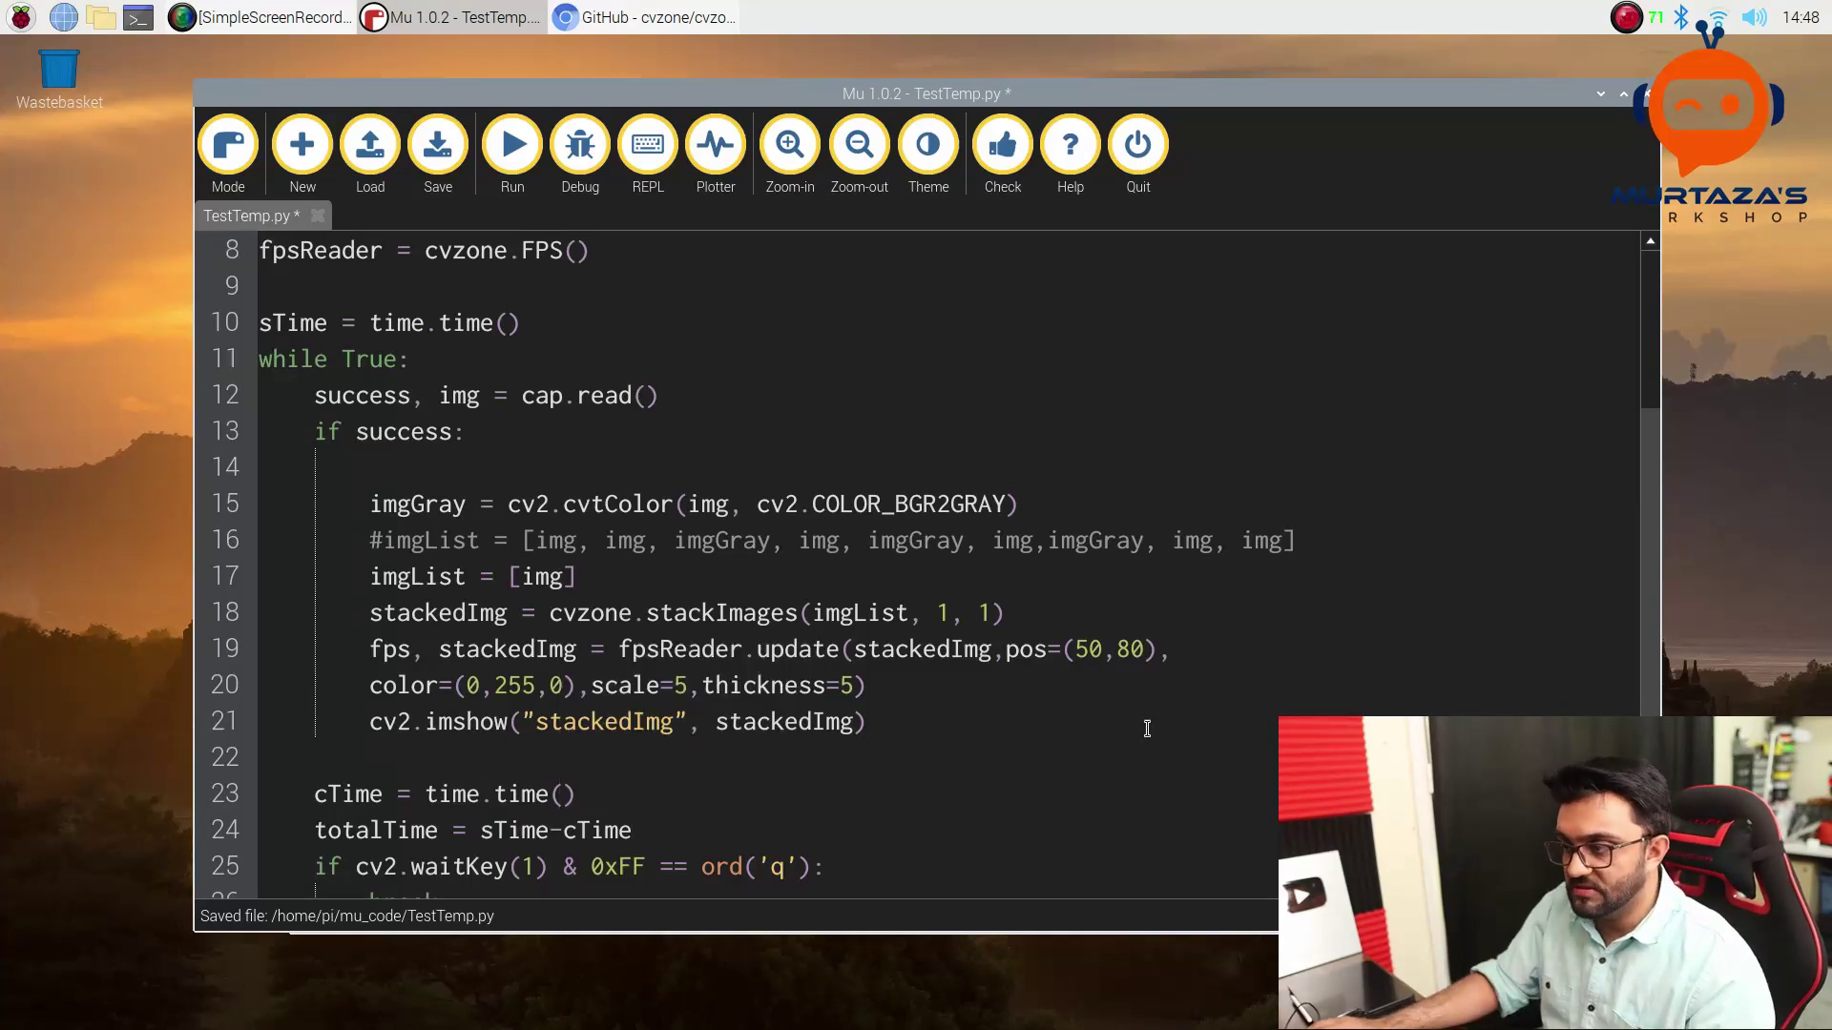
scroll(1082, 714, "down", 1)
Add print(totalTime), run the script to watch the negative values, then stop it.
key("Return")
type("p")
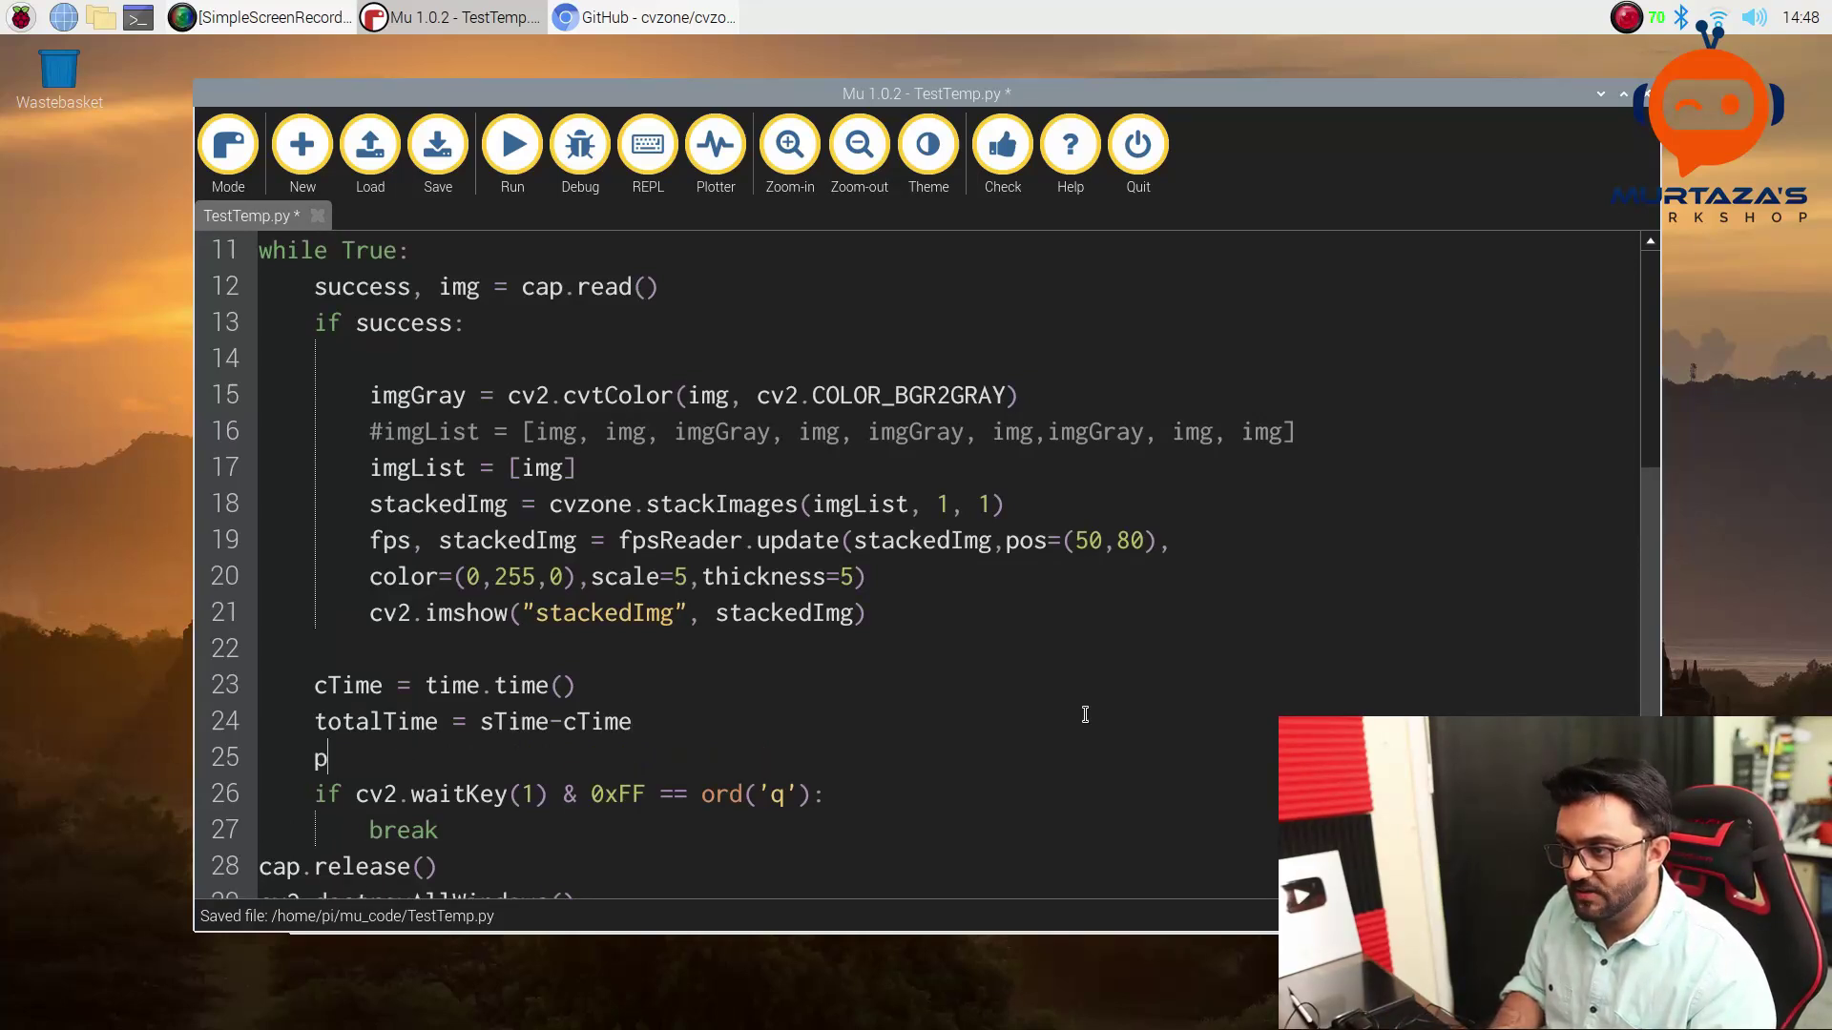
type("rint(")
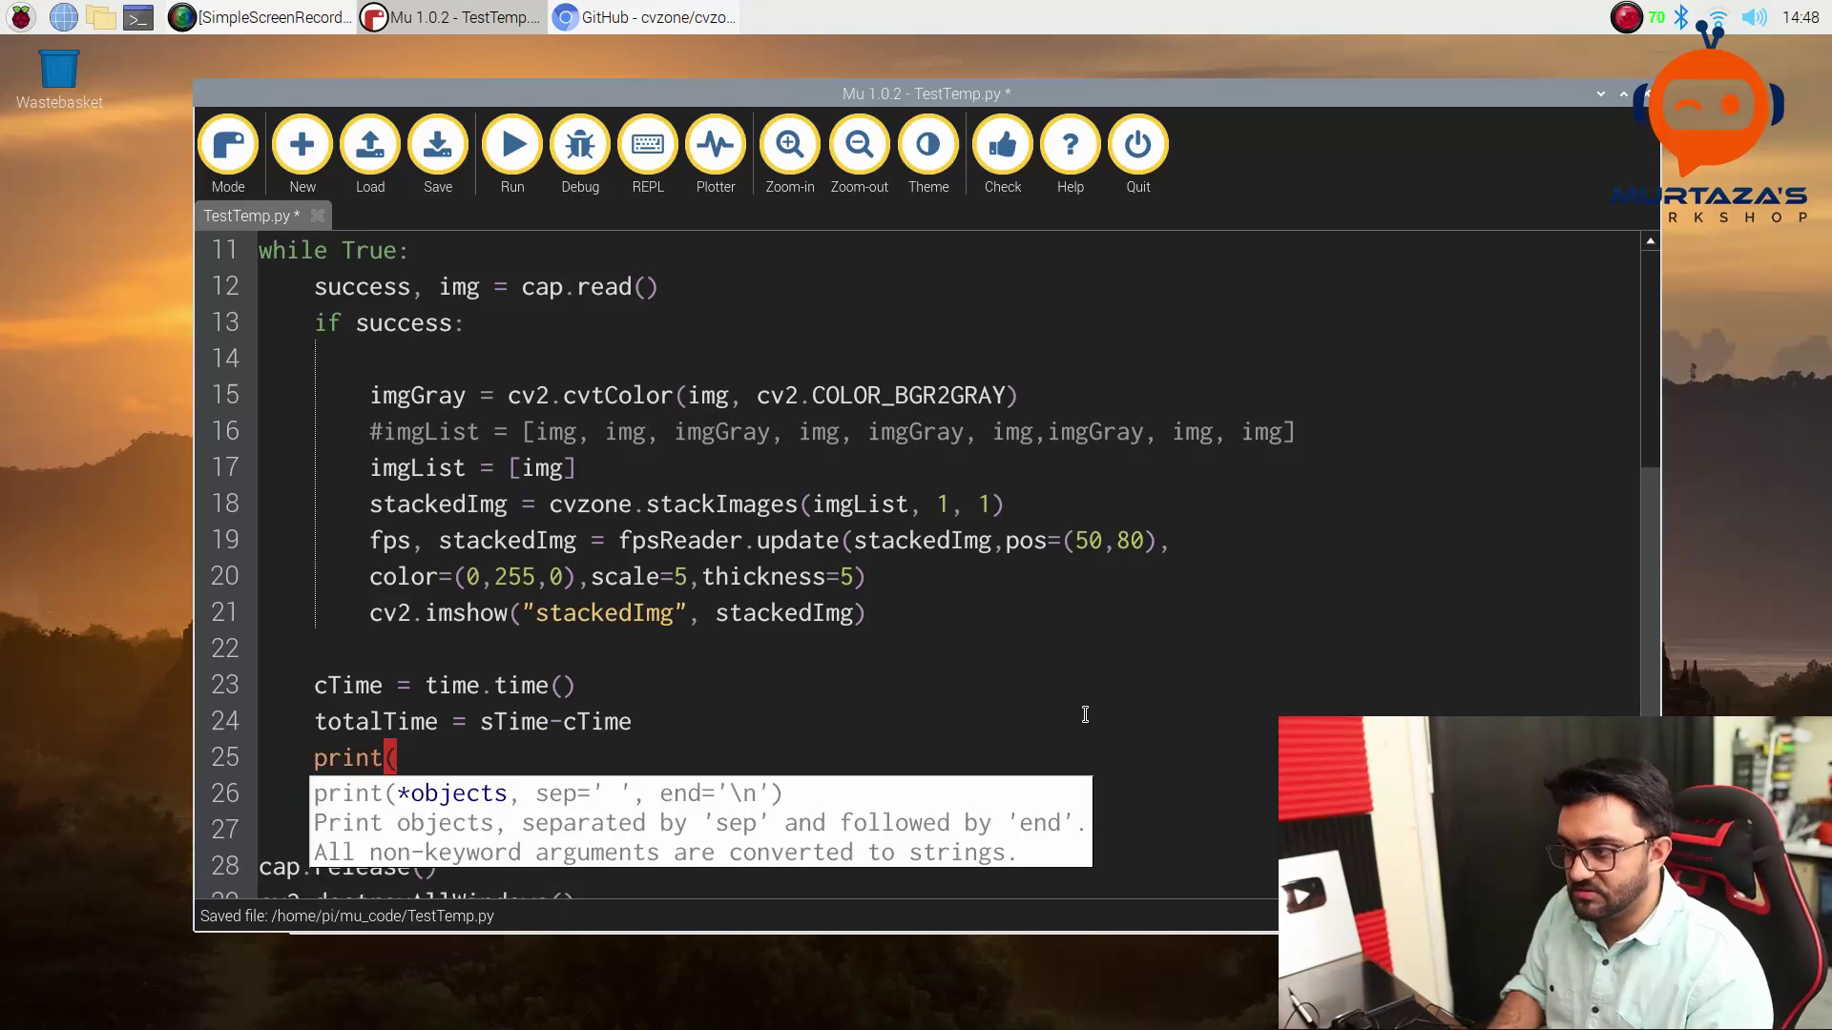
type("totalTime")
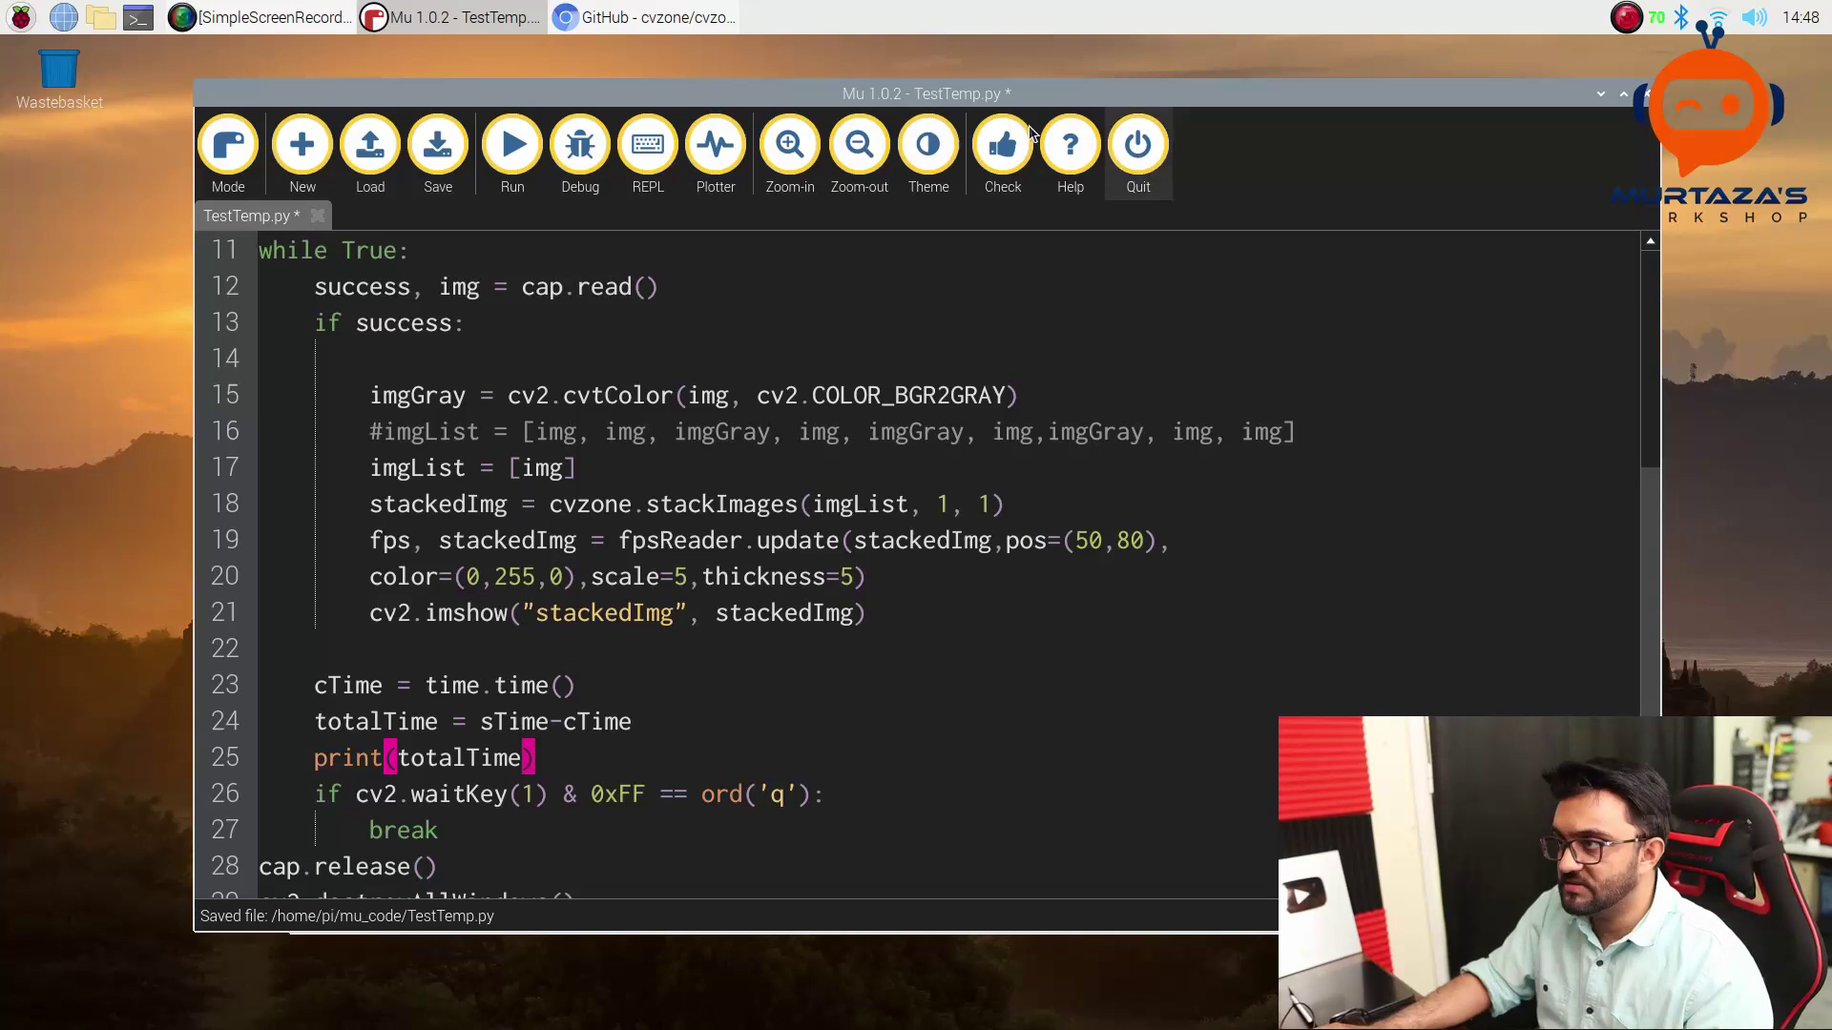
left_click(501, 169)
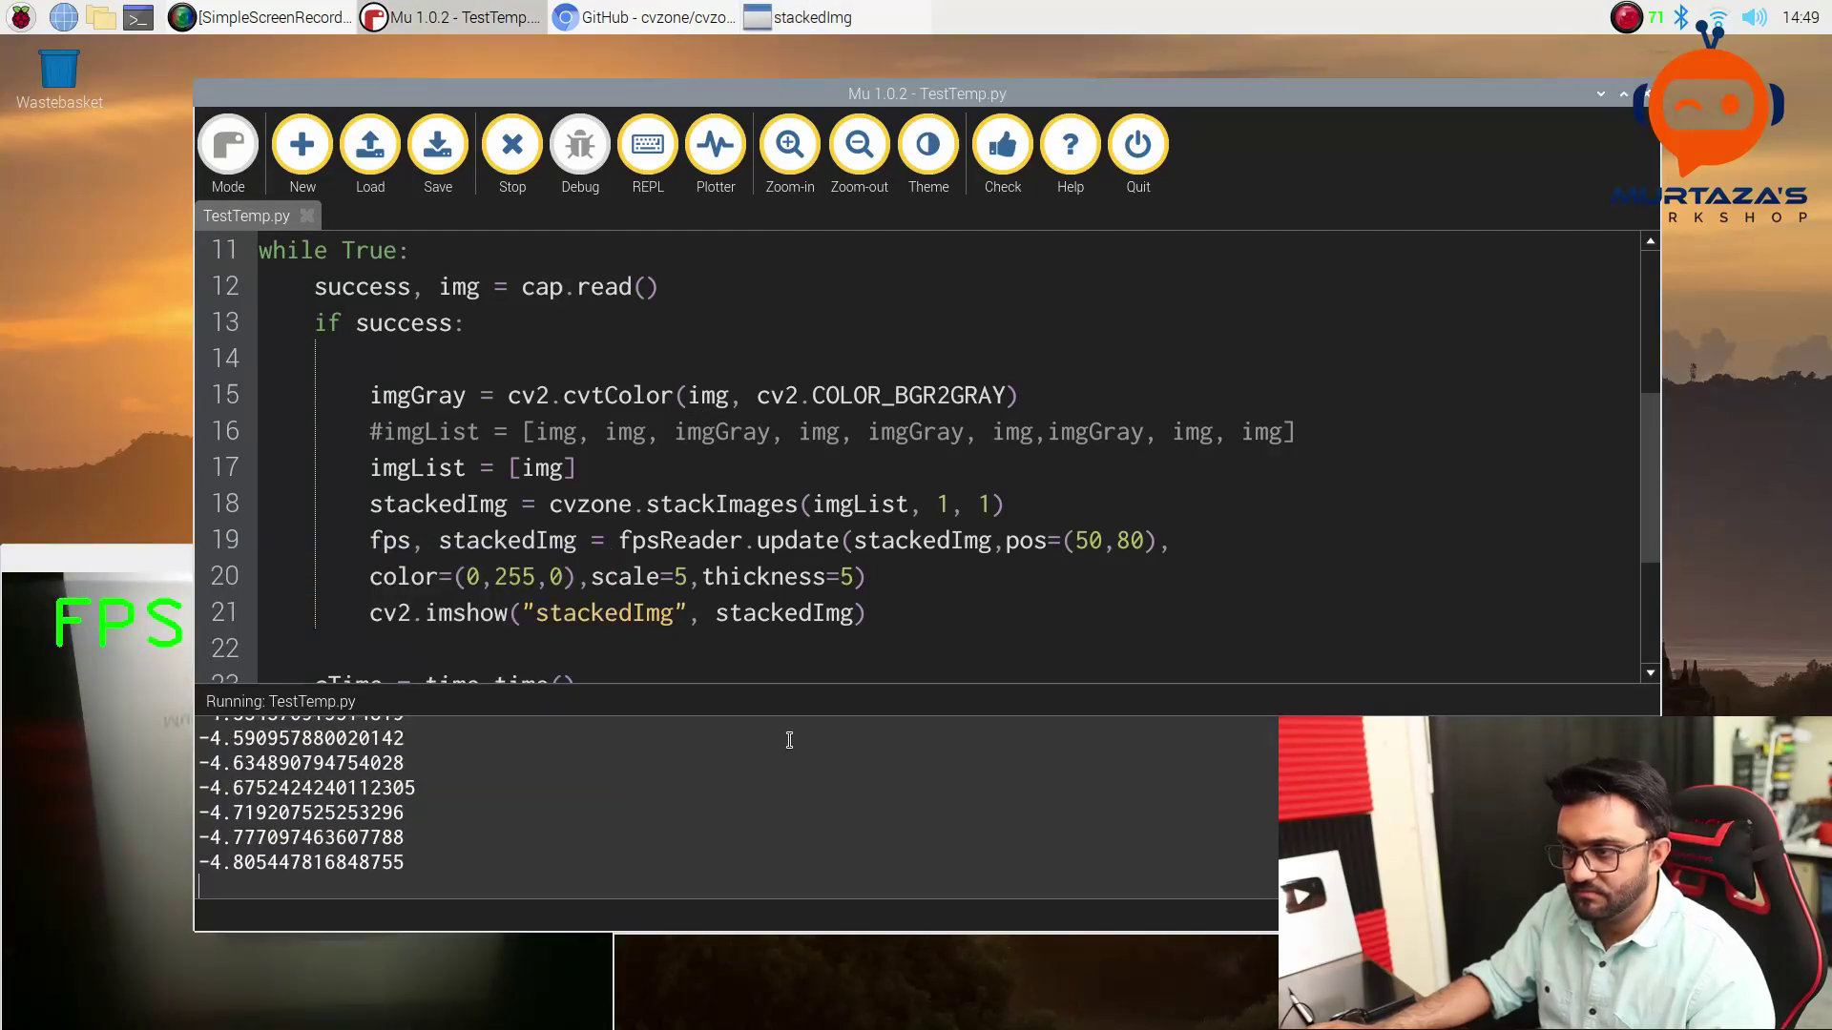
scroll(781, 566, "down", 2)
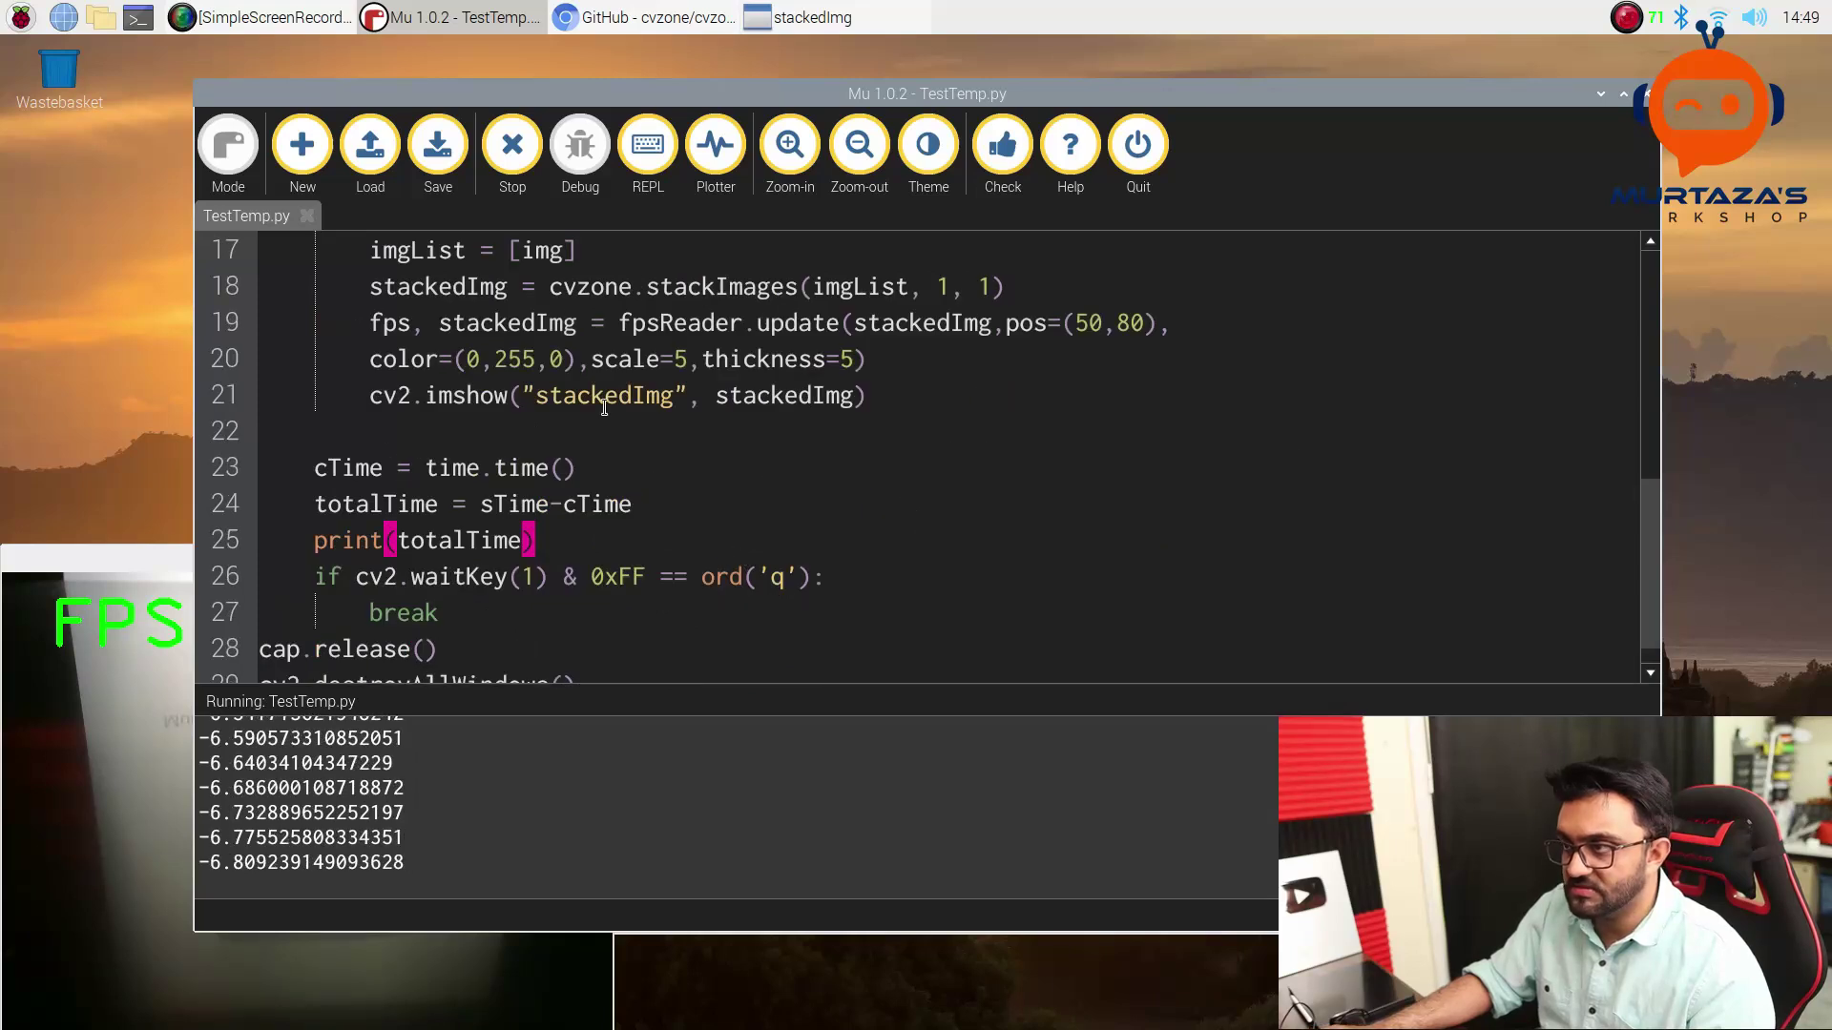
left_click(509, 172)
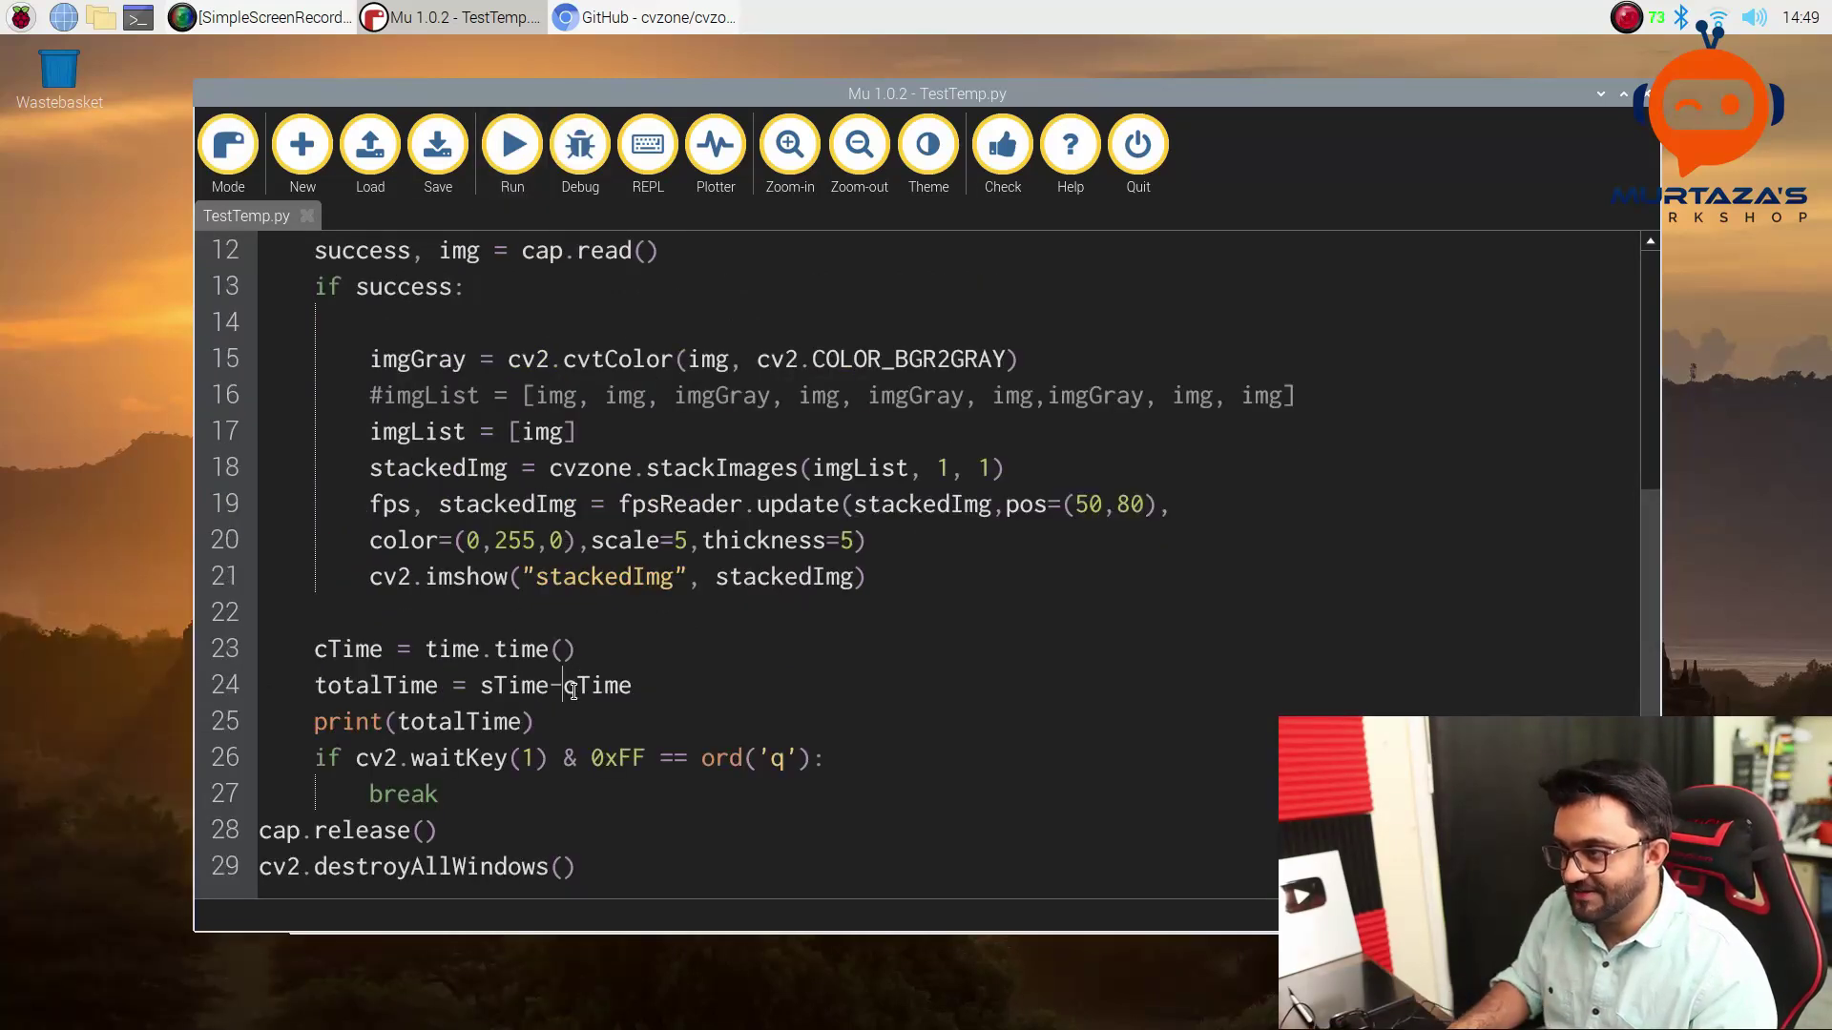
Rewrite the line 24 subtraction as totalTime = cTime - sTime.
key("BackSpace")
key("BackSpace")
key("BackSpace")
type("c")
key("BackSpace")
key("BackSpace")
key("BackSpace")
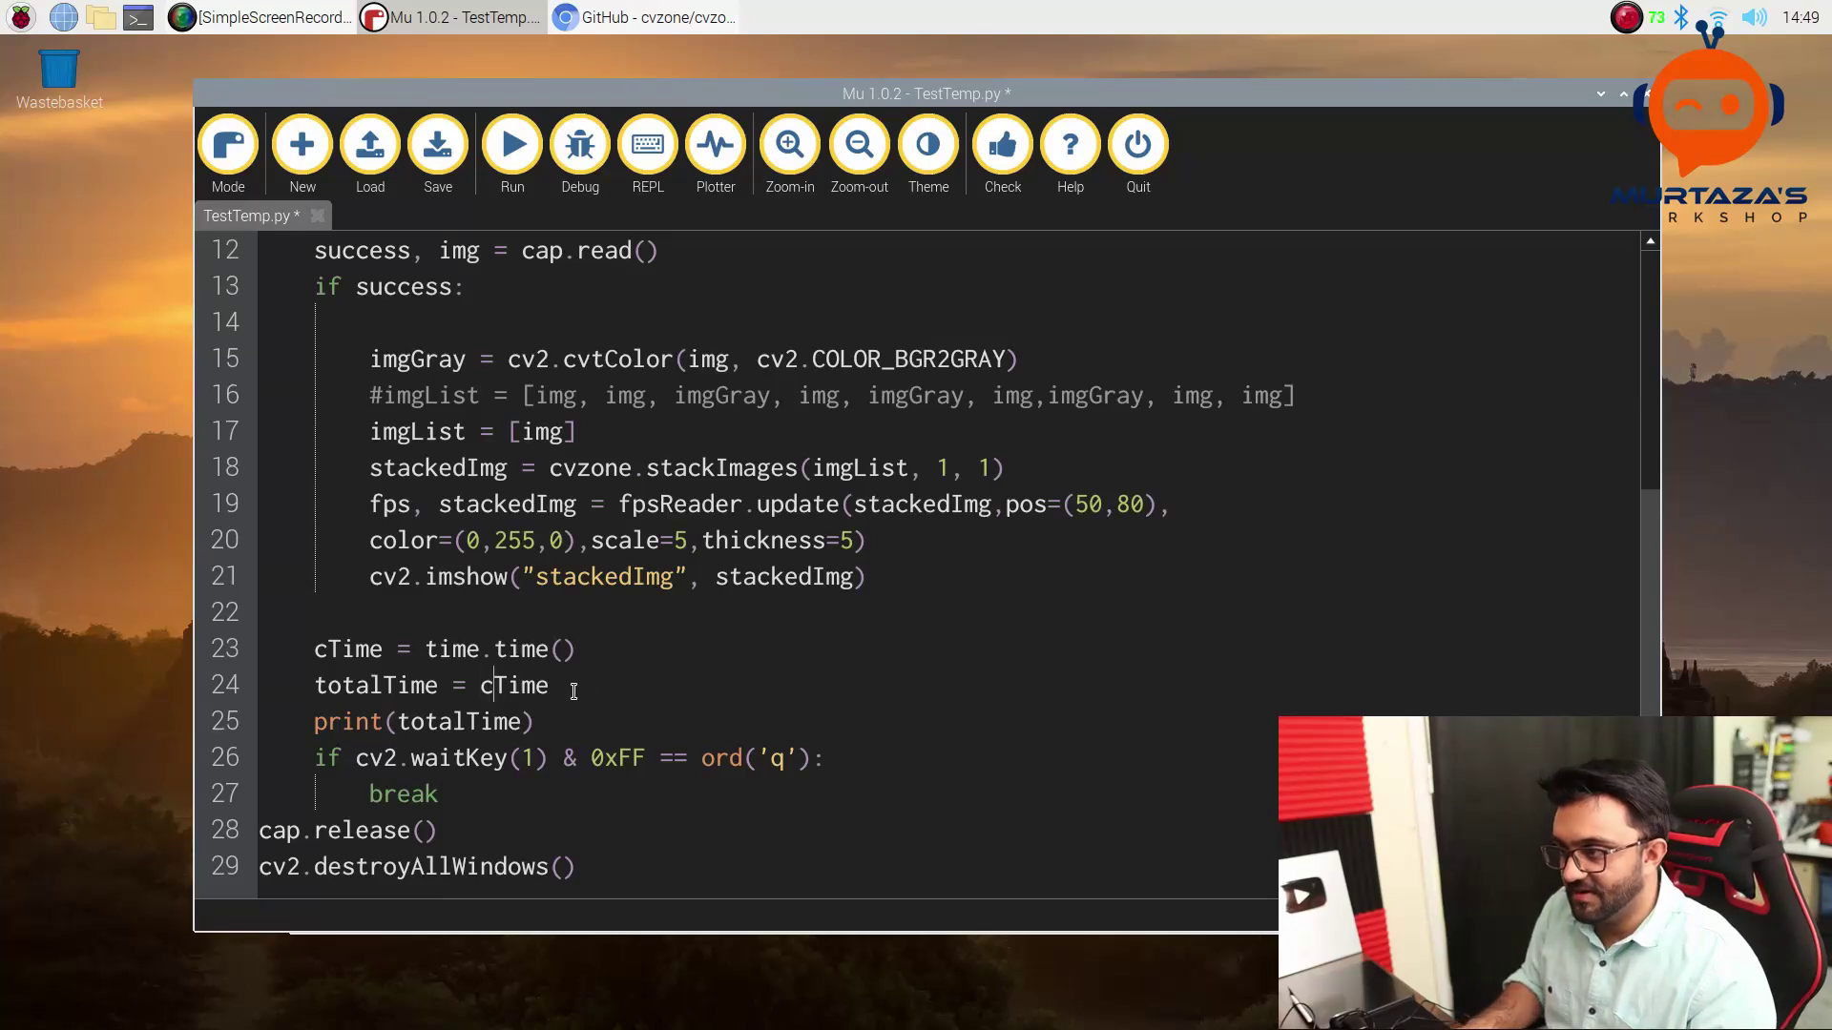
type(" - st")
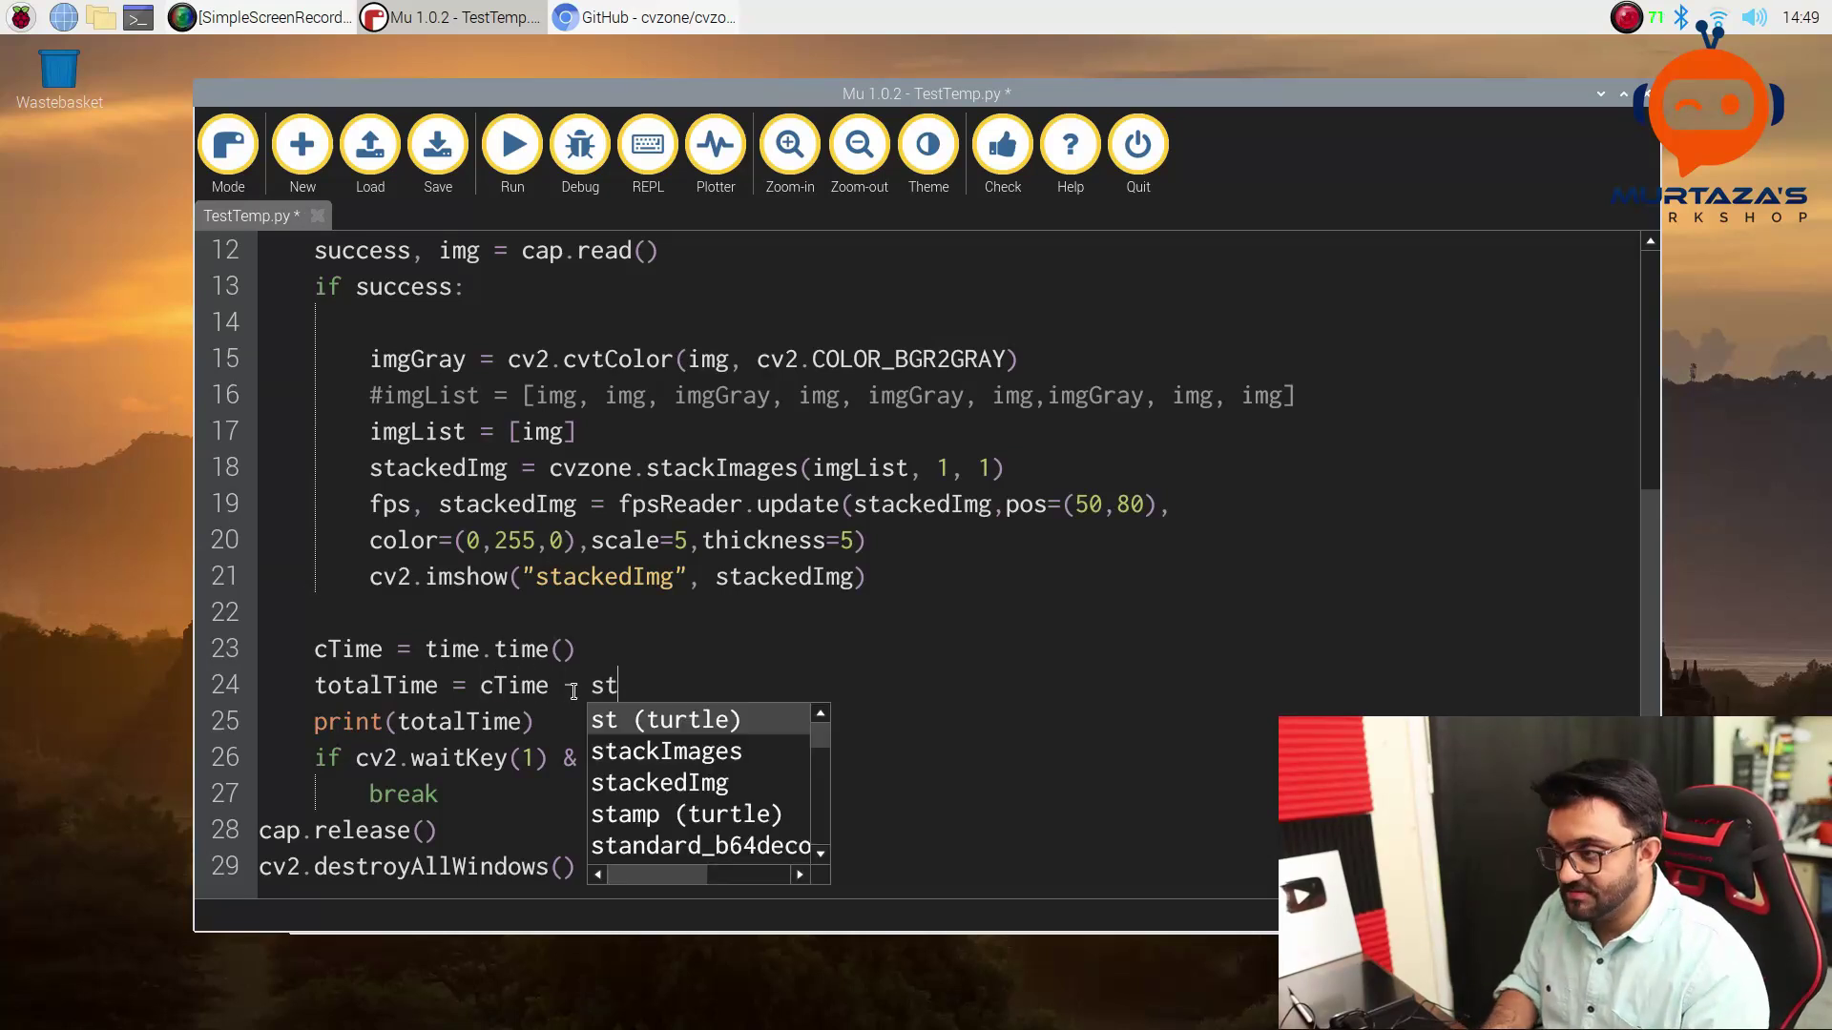
key("BackSpace")
type("Time")
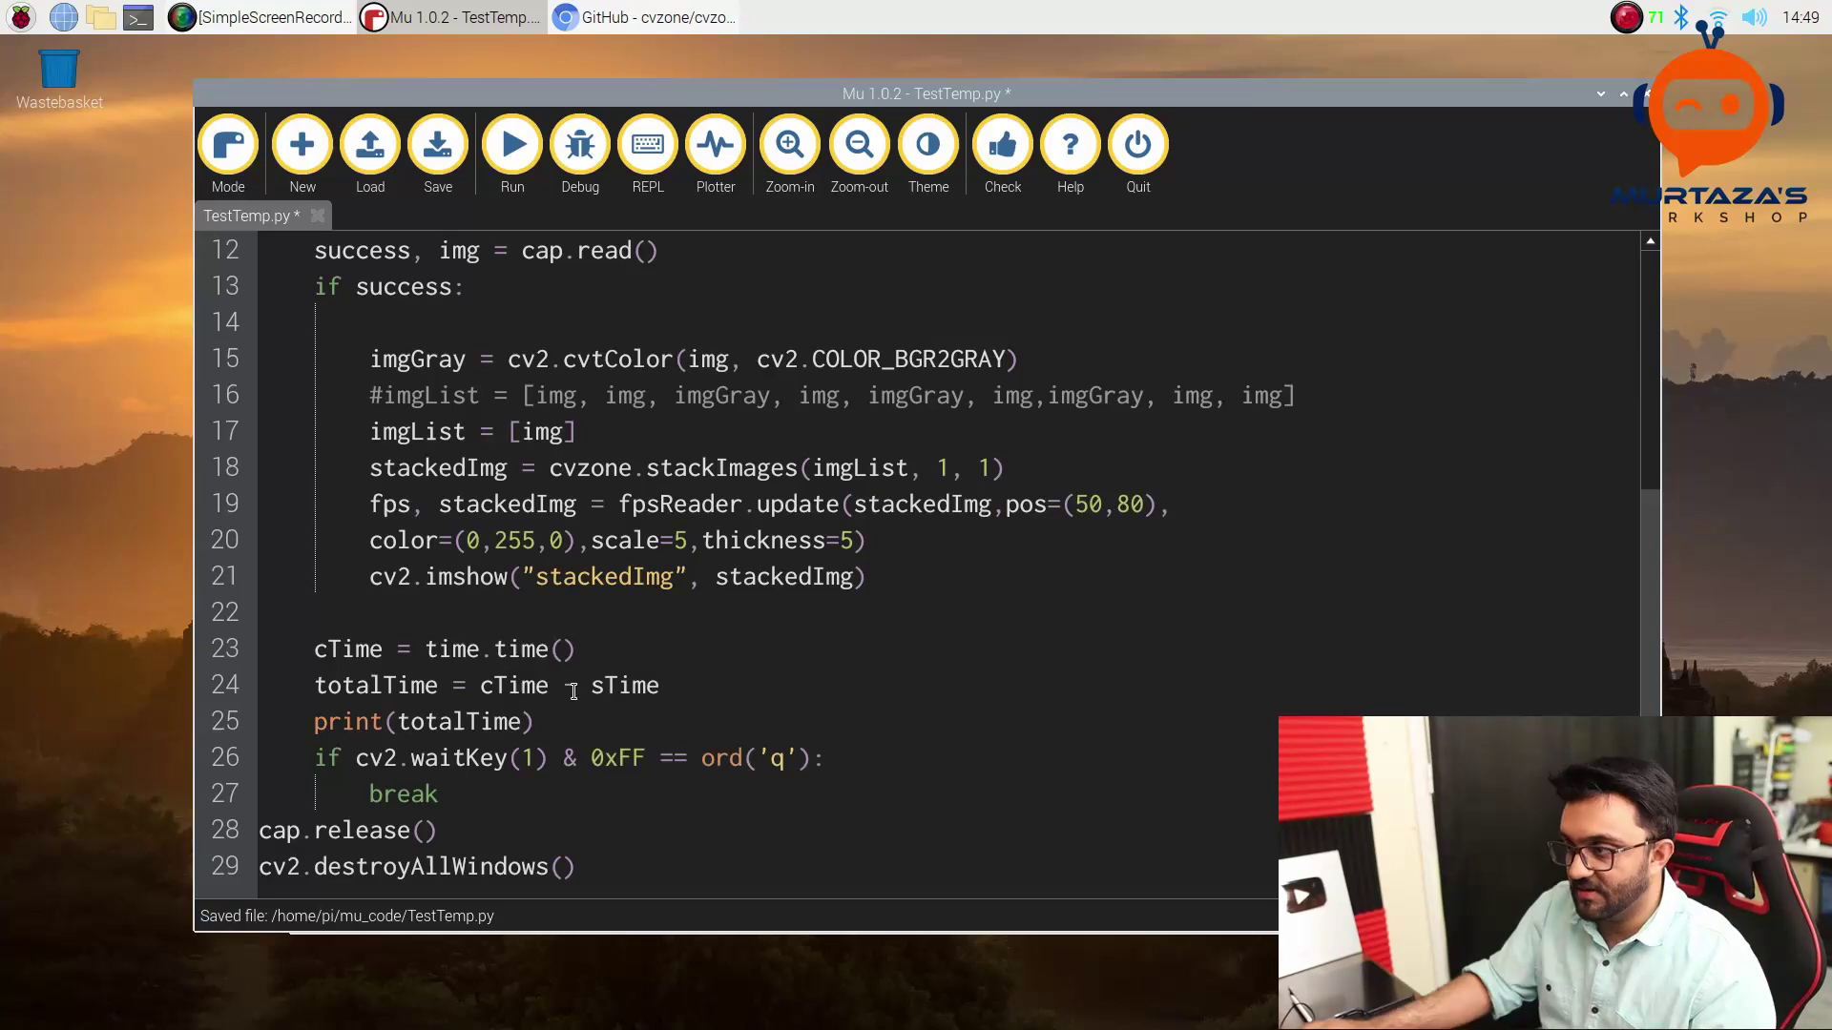
Add 'if totalTime == 30: break' below the print statement and save.
left_click(549, 720)
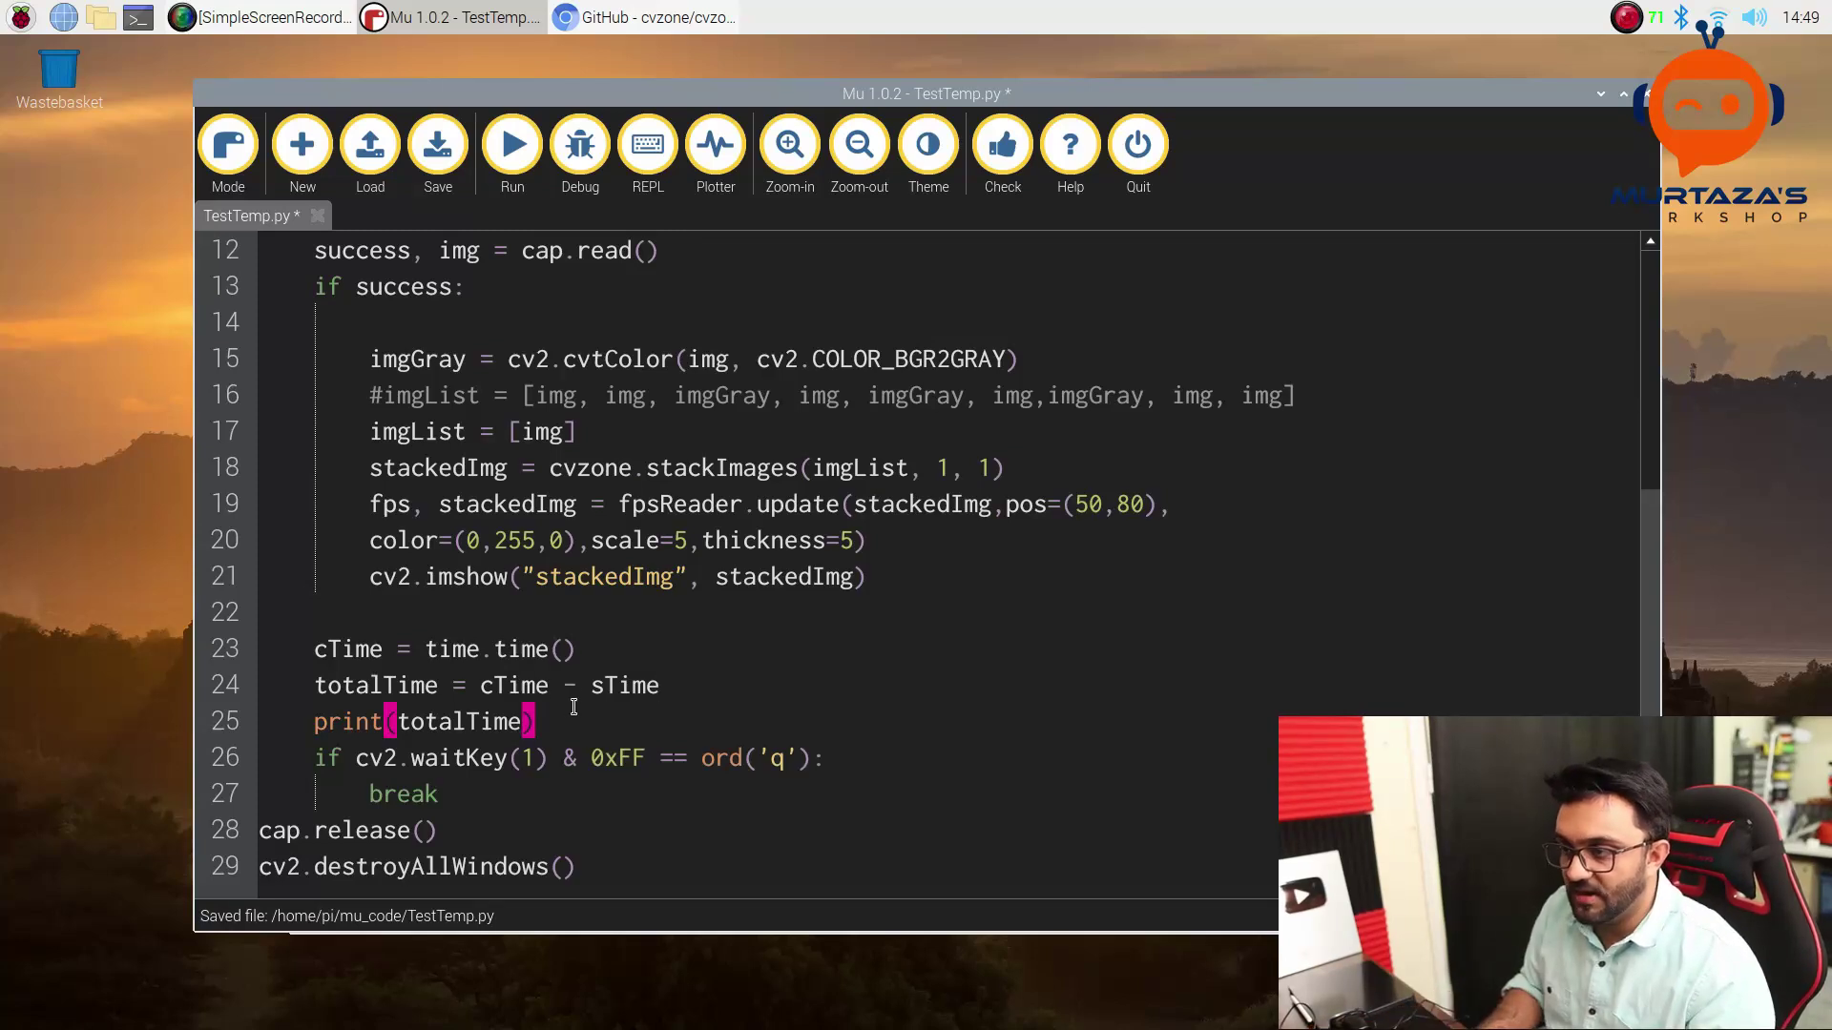
key("Return")
type("if ")
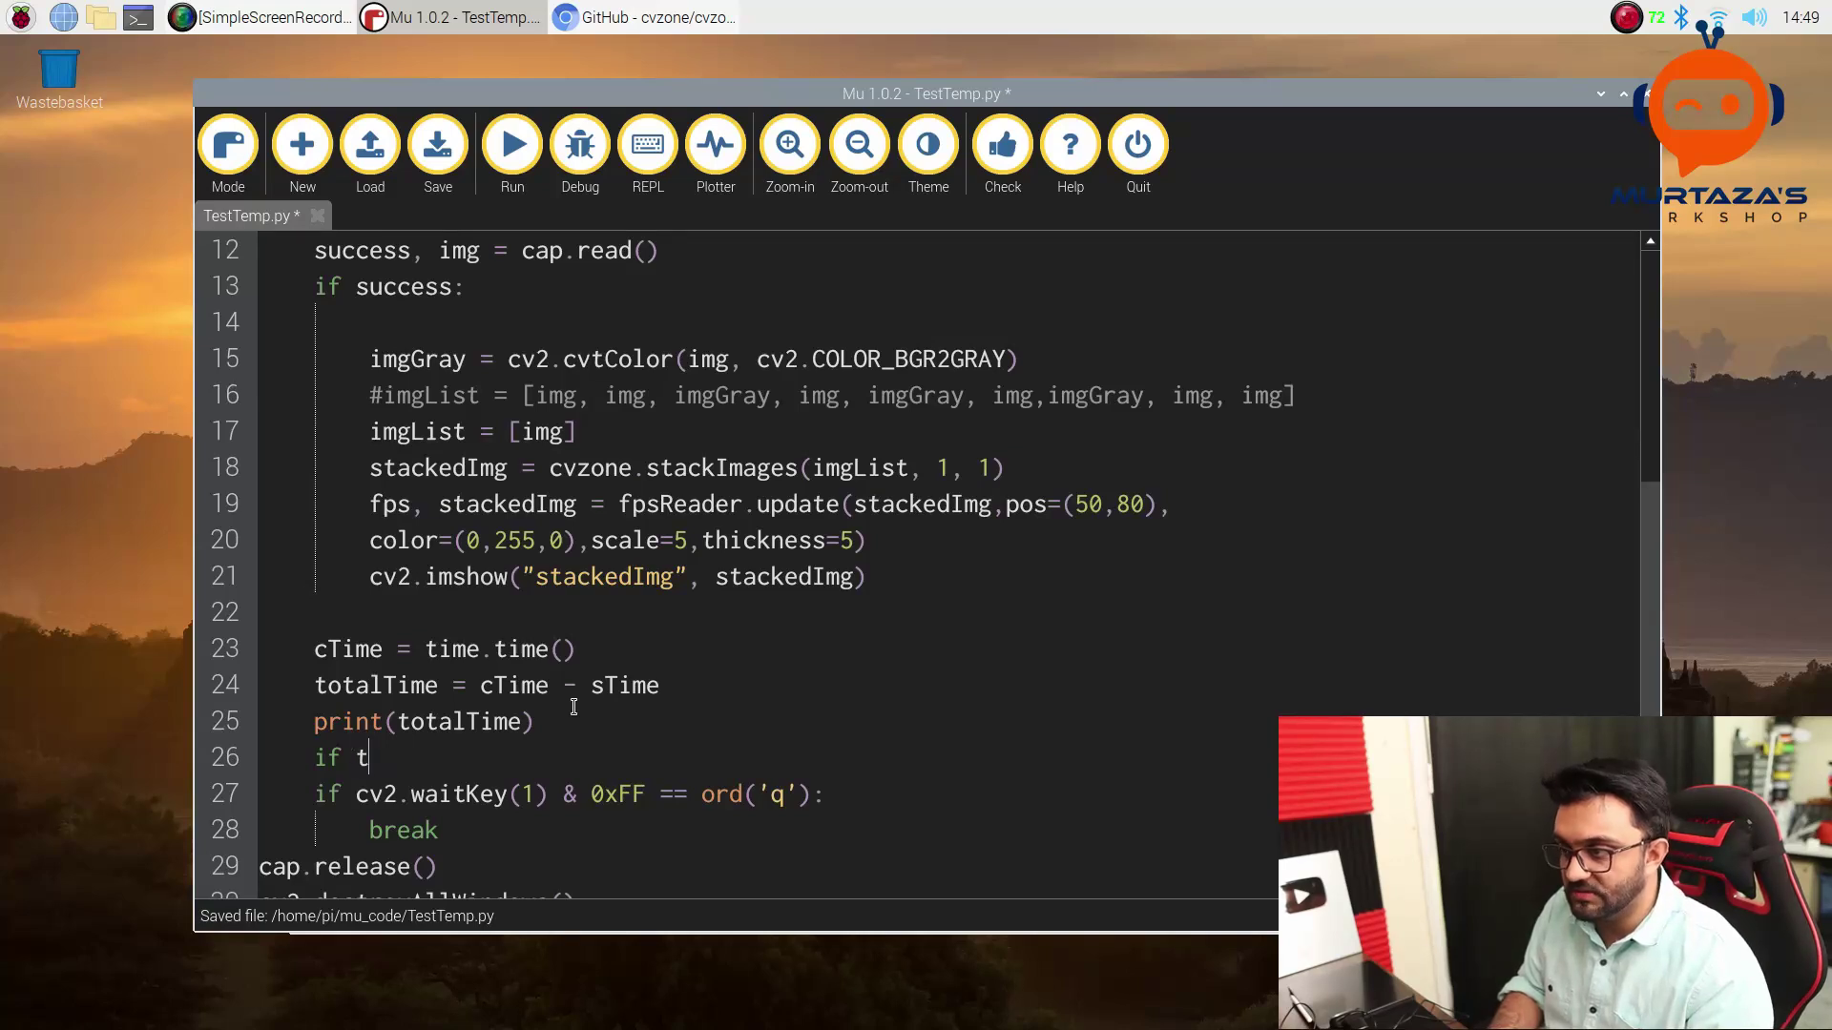
type("total")
key("Return")
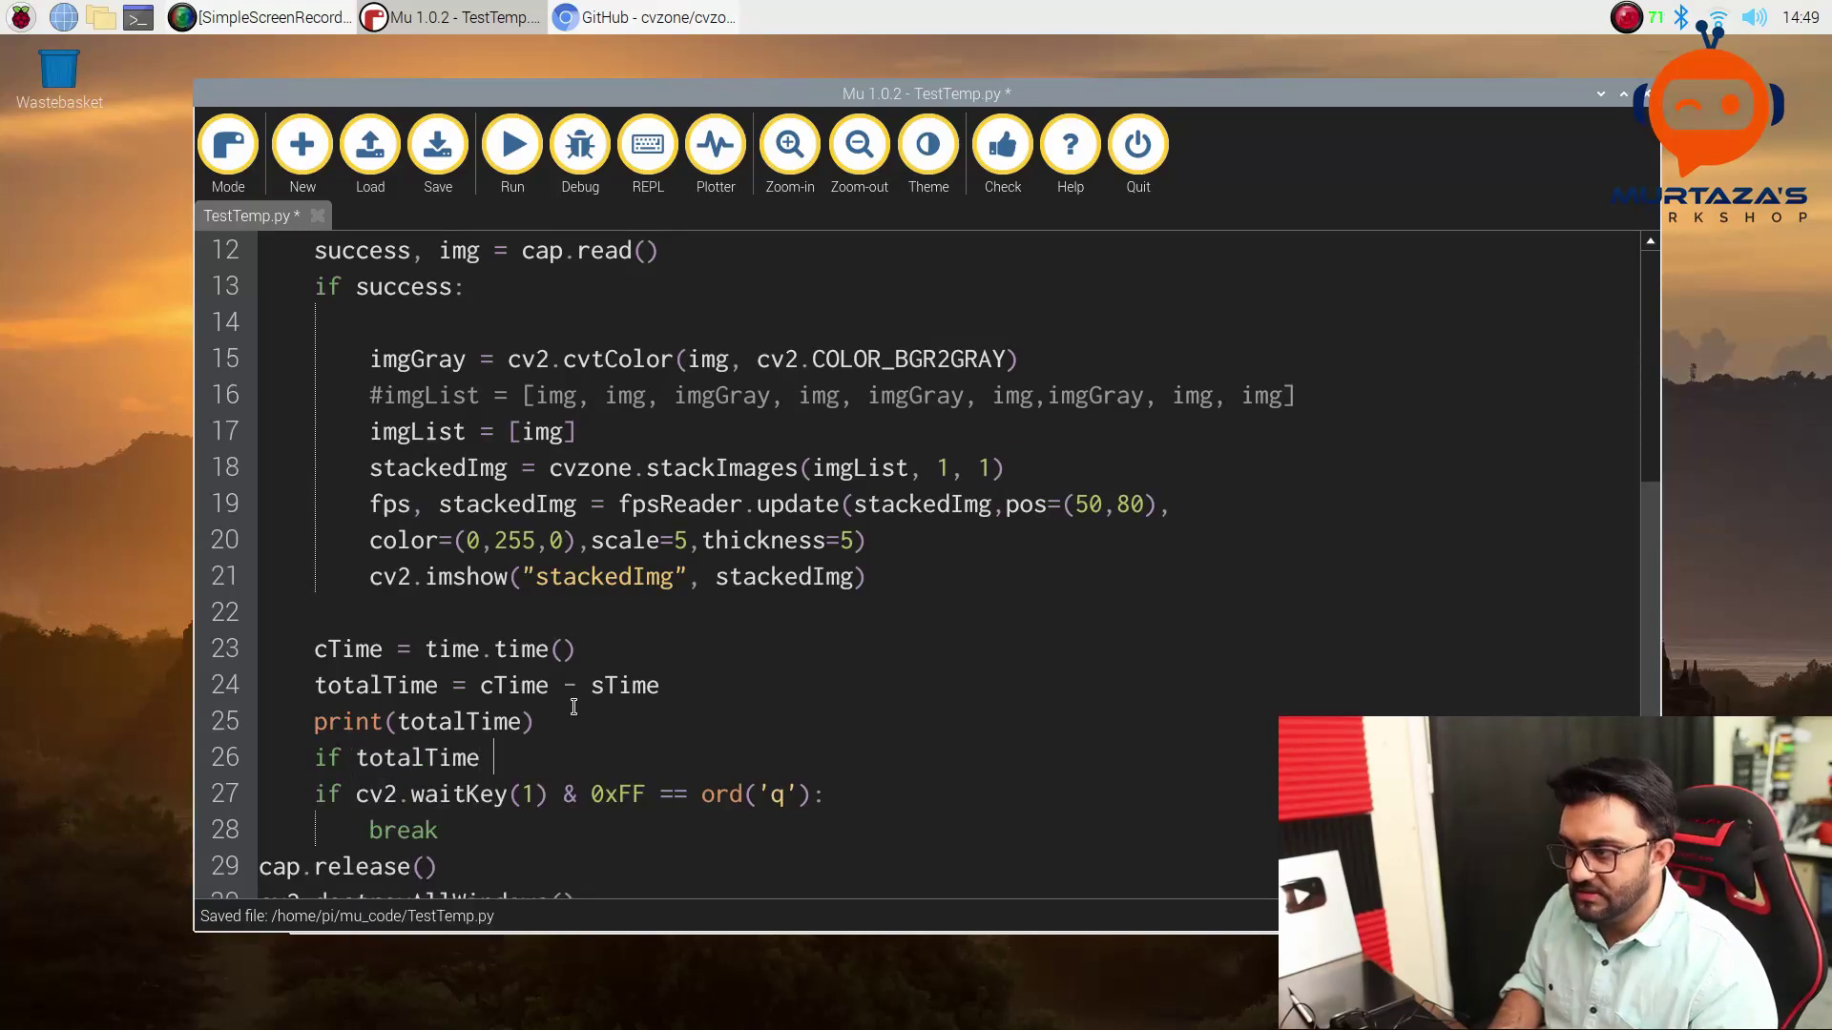
type("-")
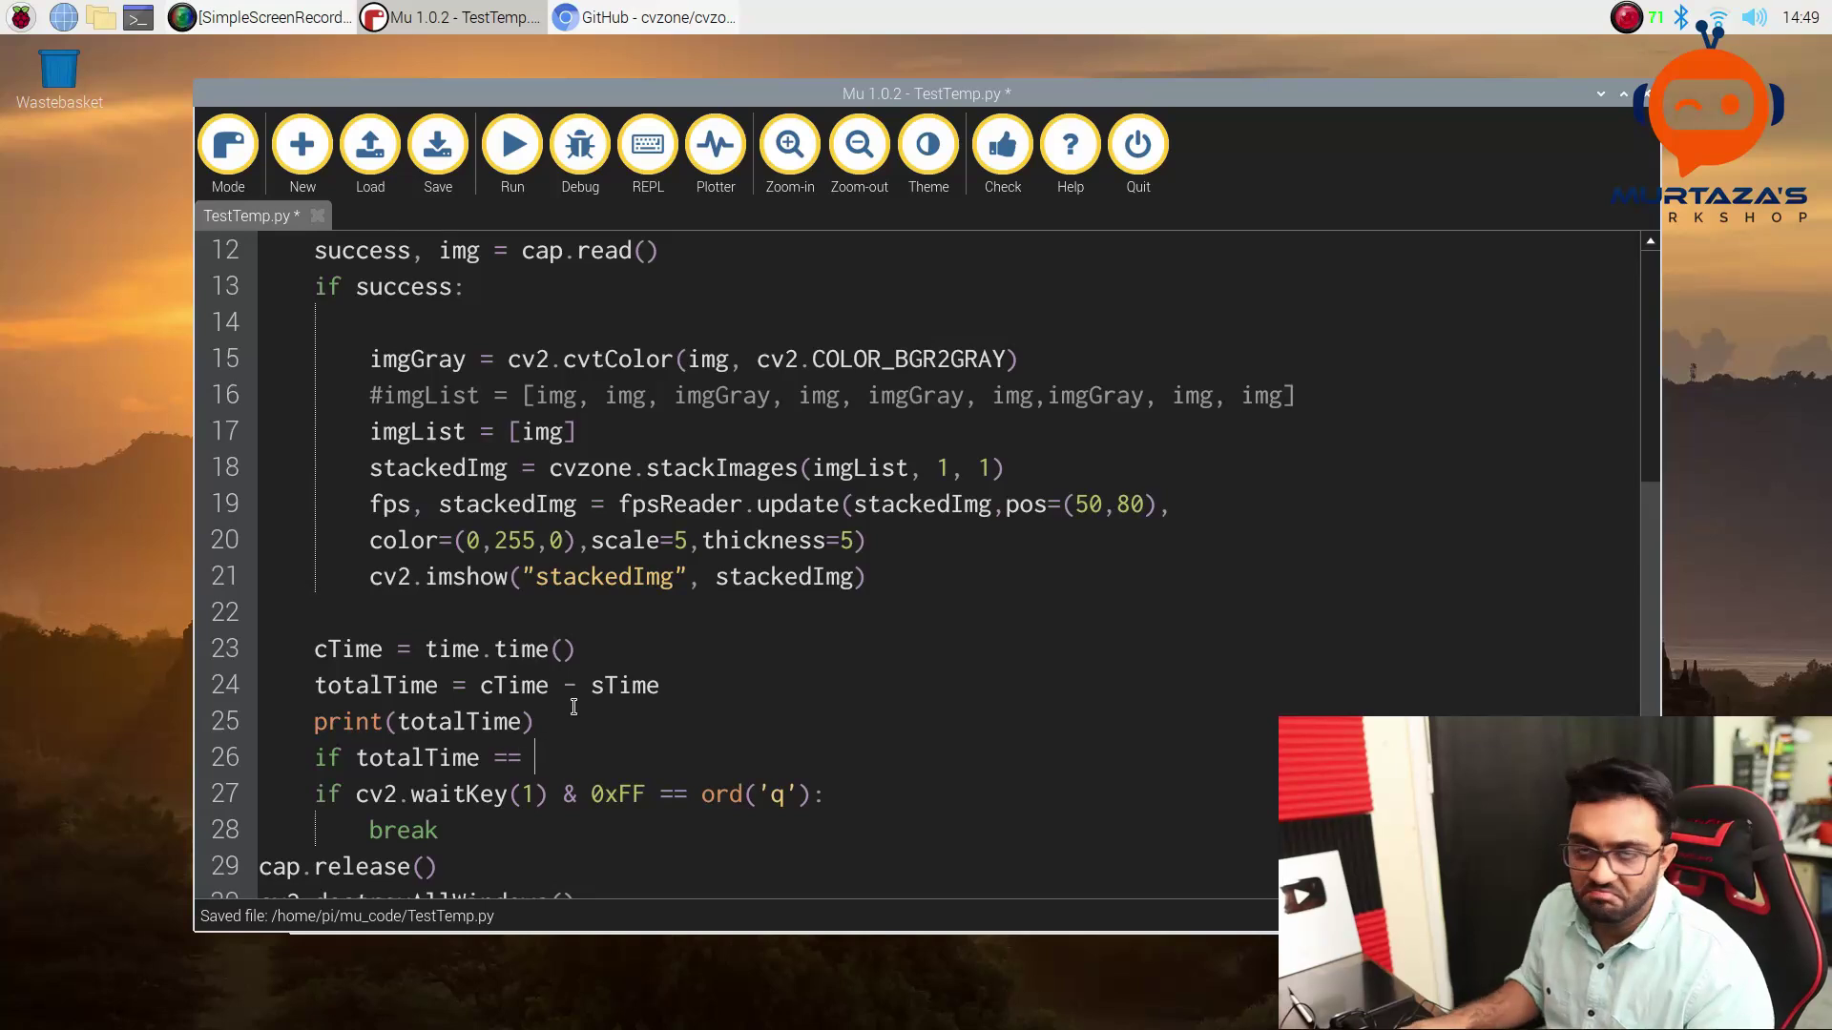
key("ctrl+End")
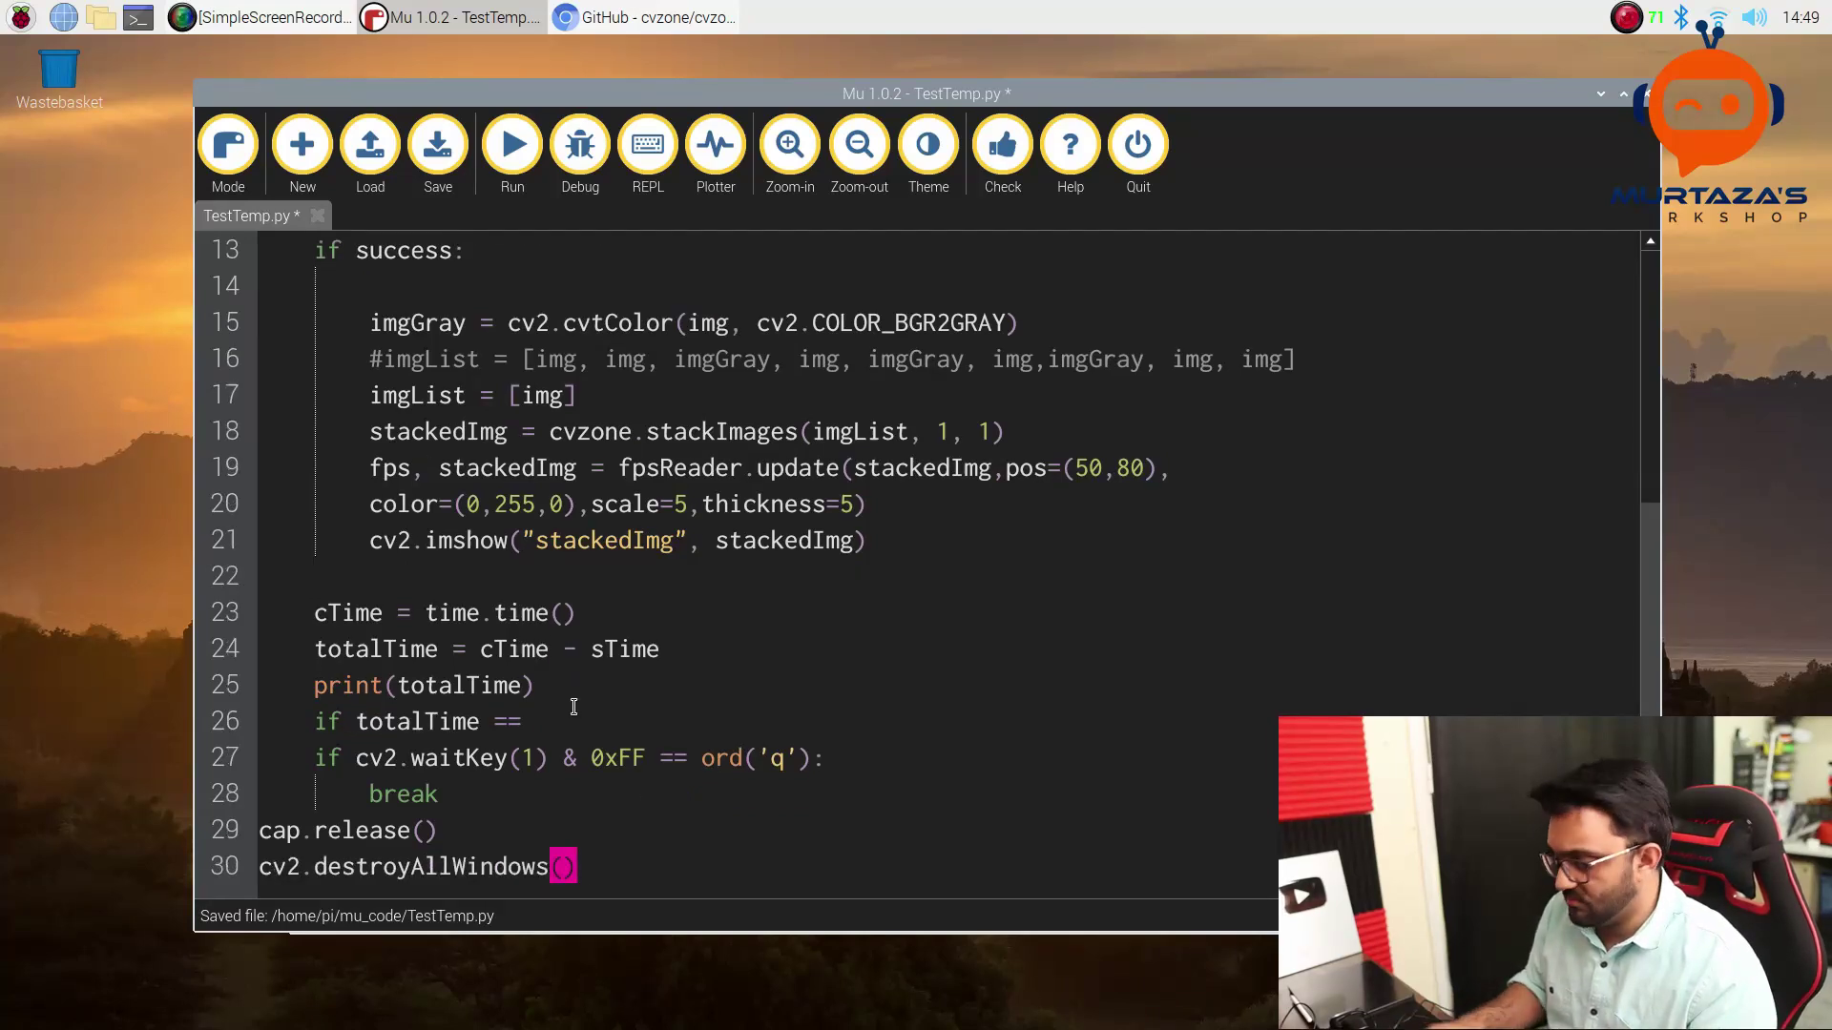
key("ctrl+s")
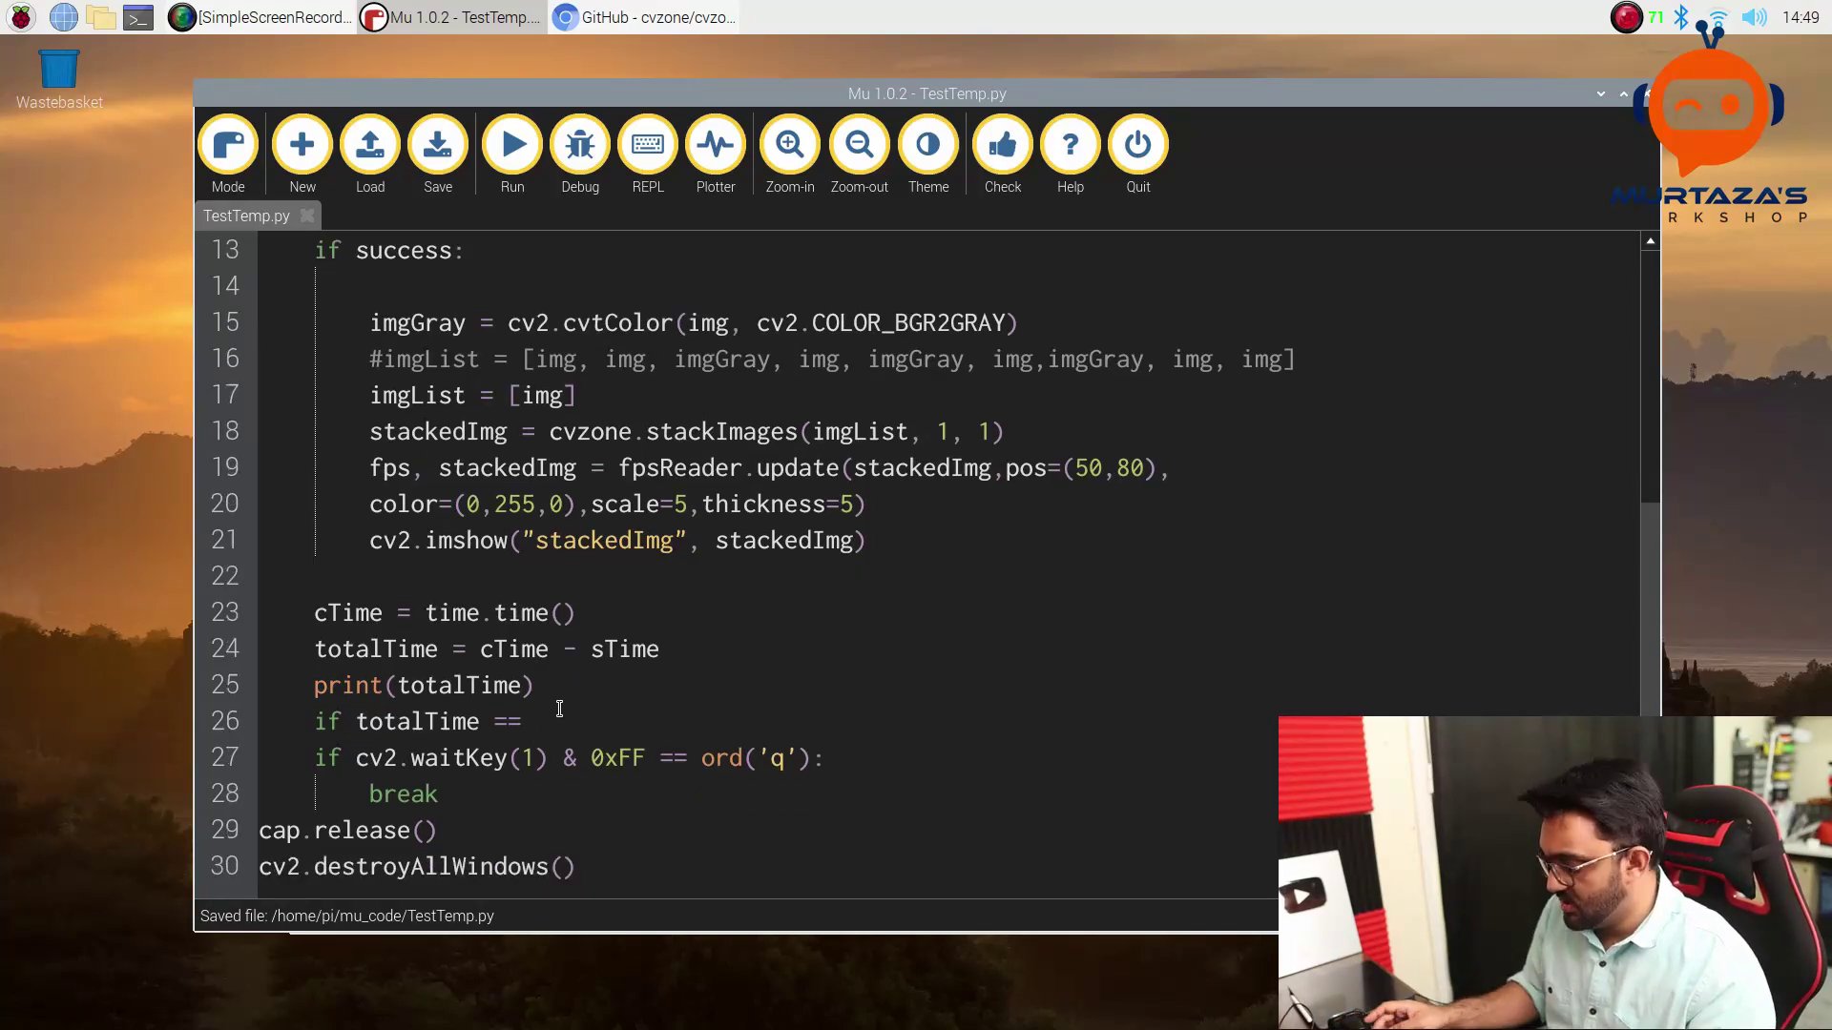
type("30:")
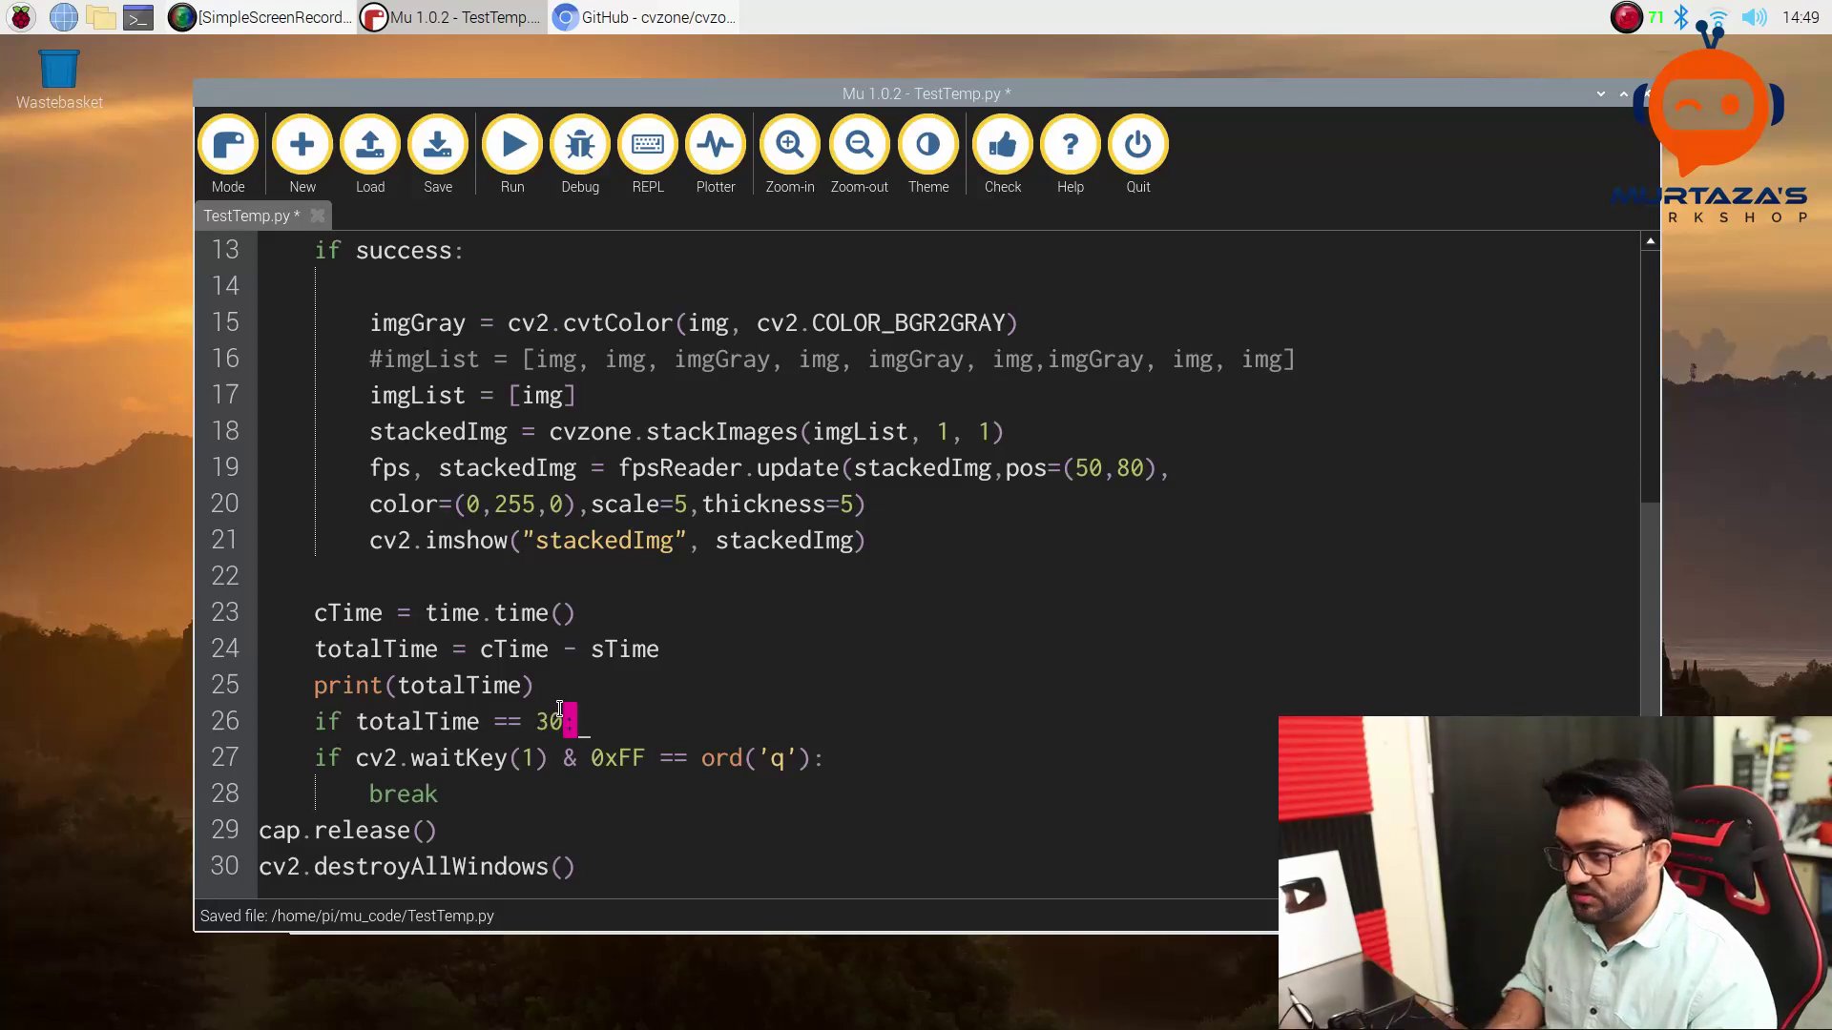
key("Return")
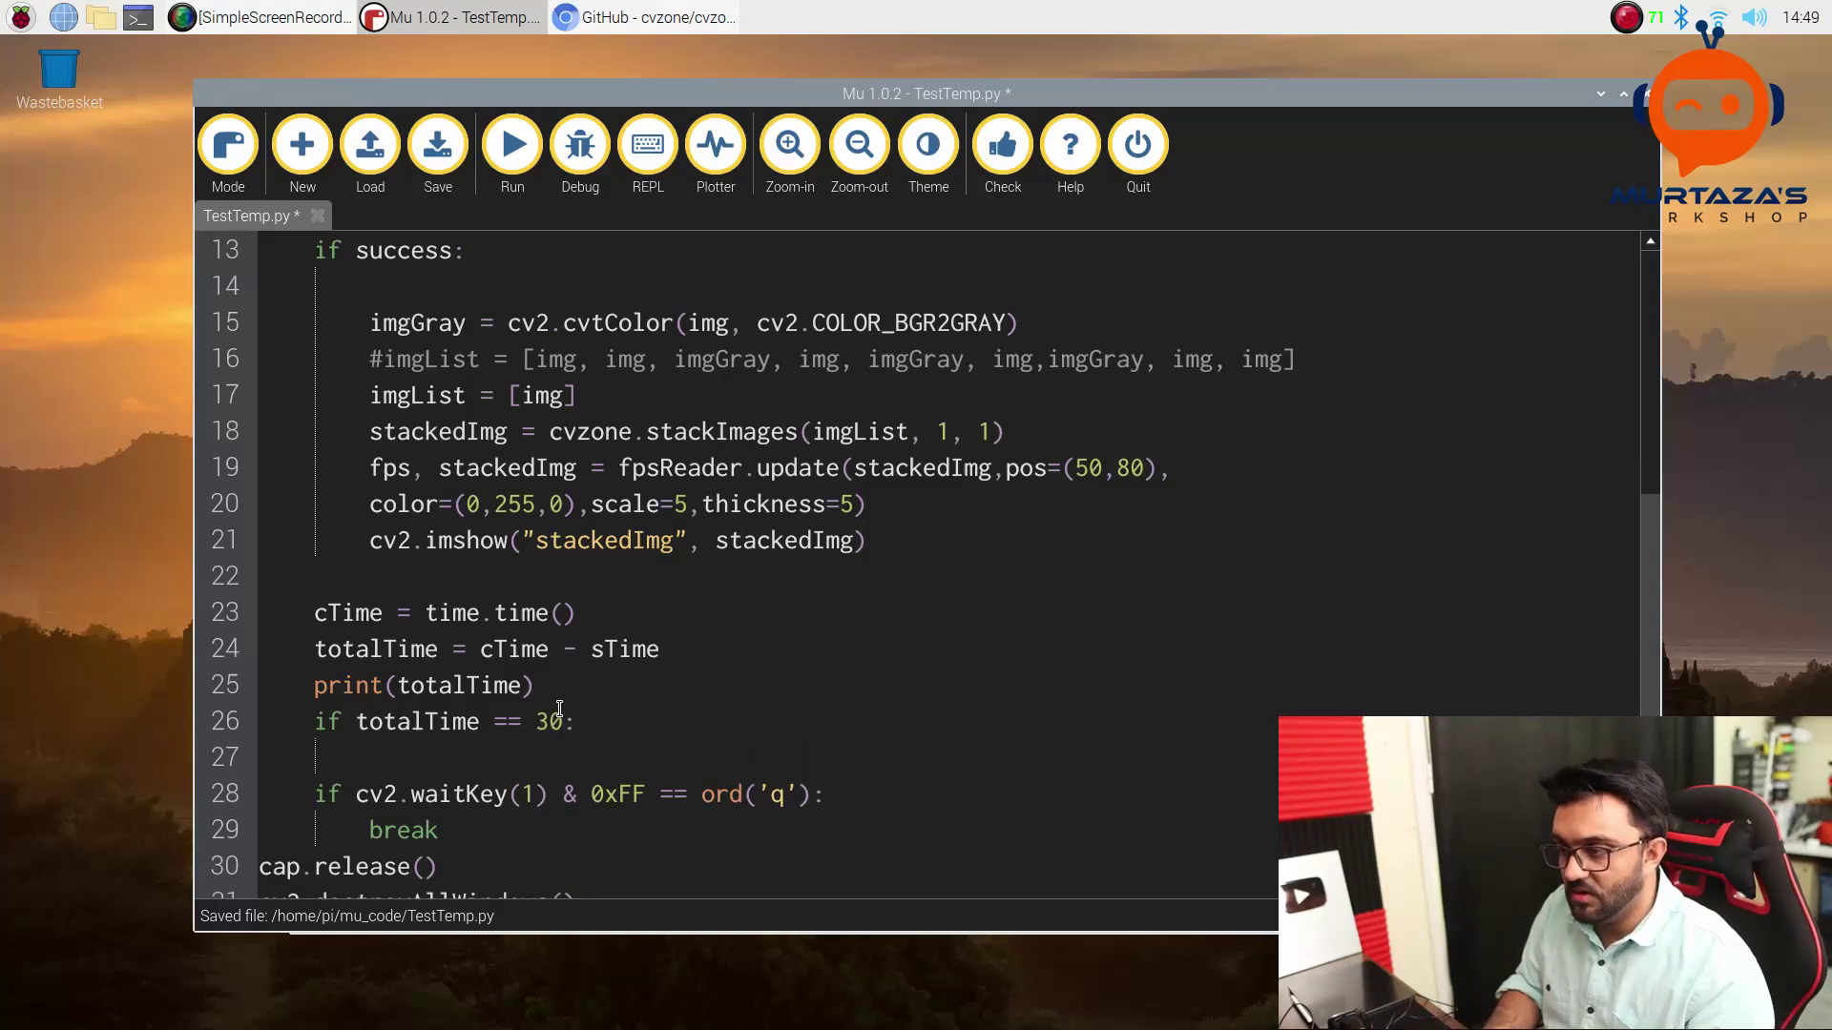
type("brea")
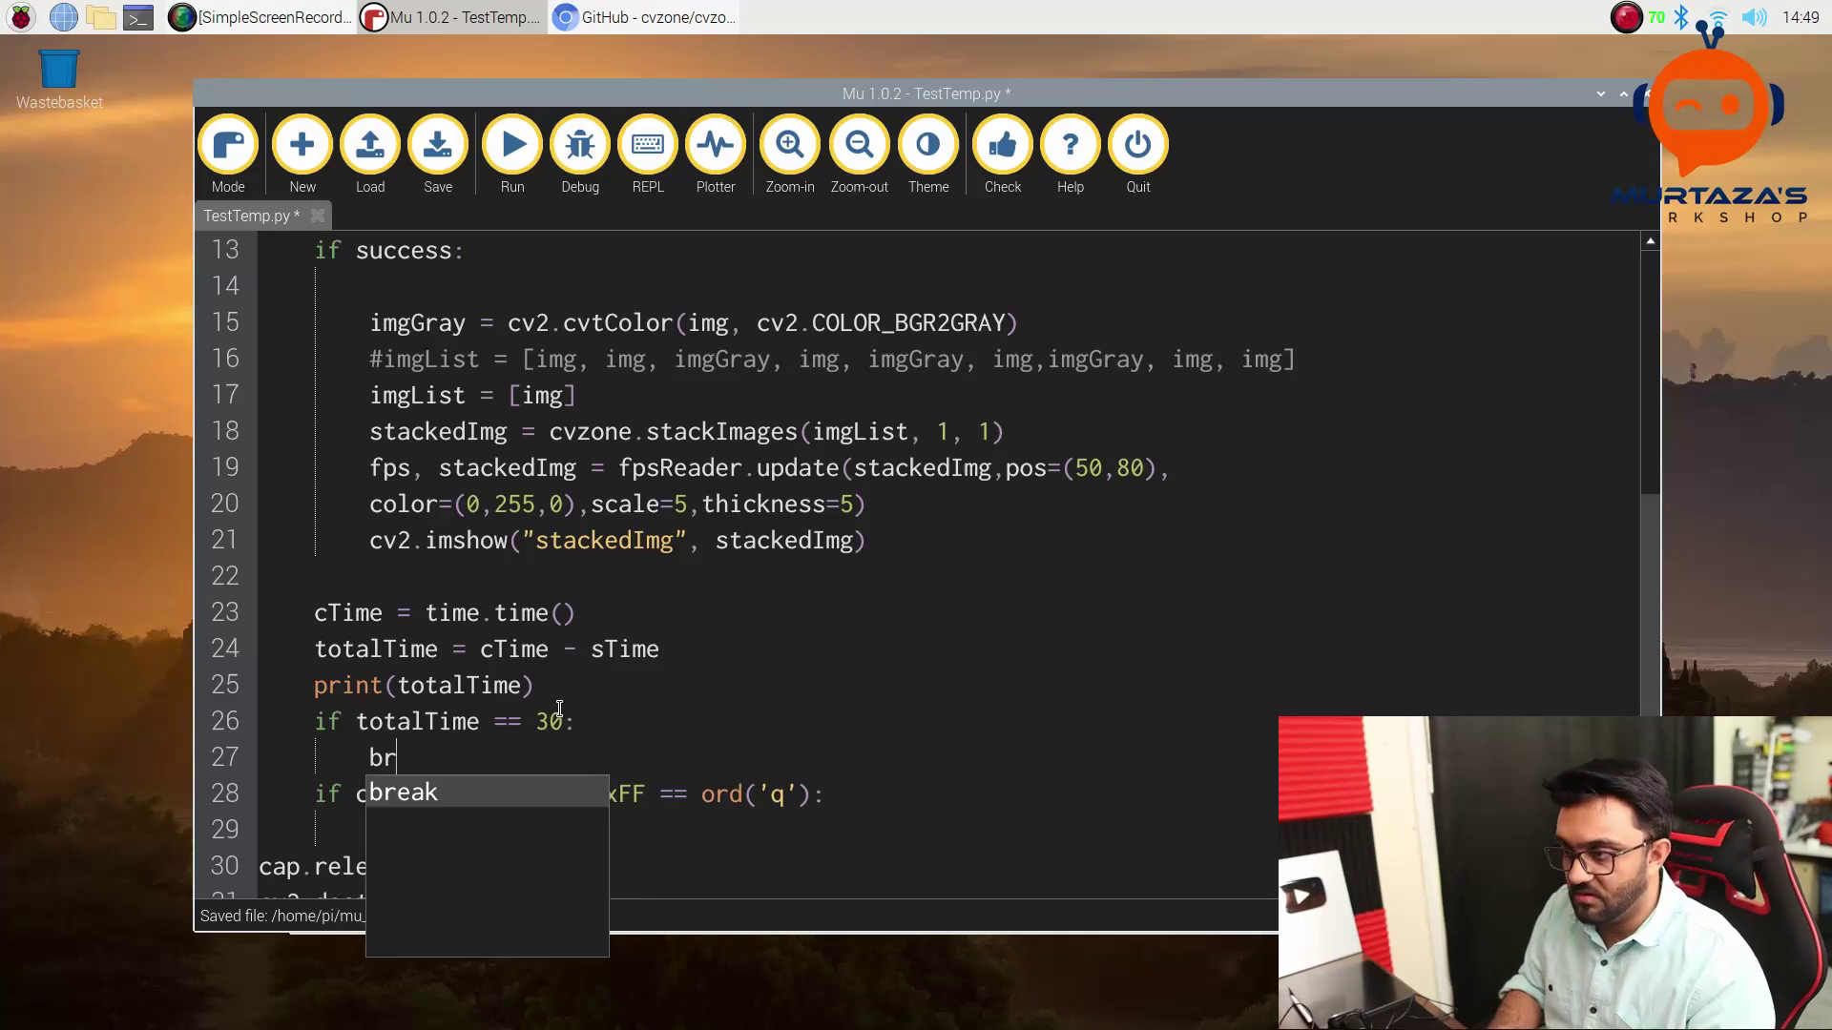
type("k")
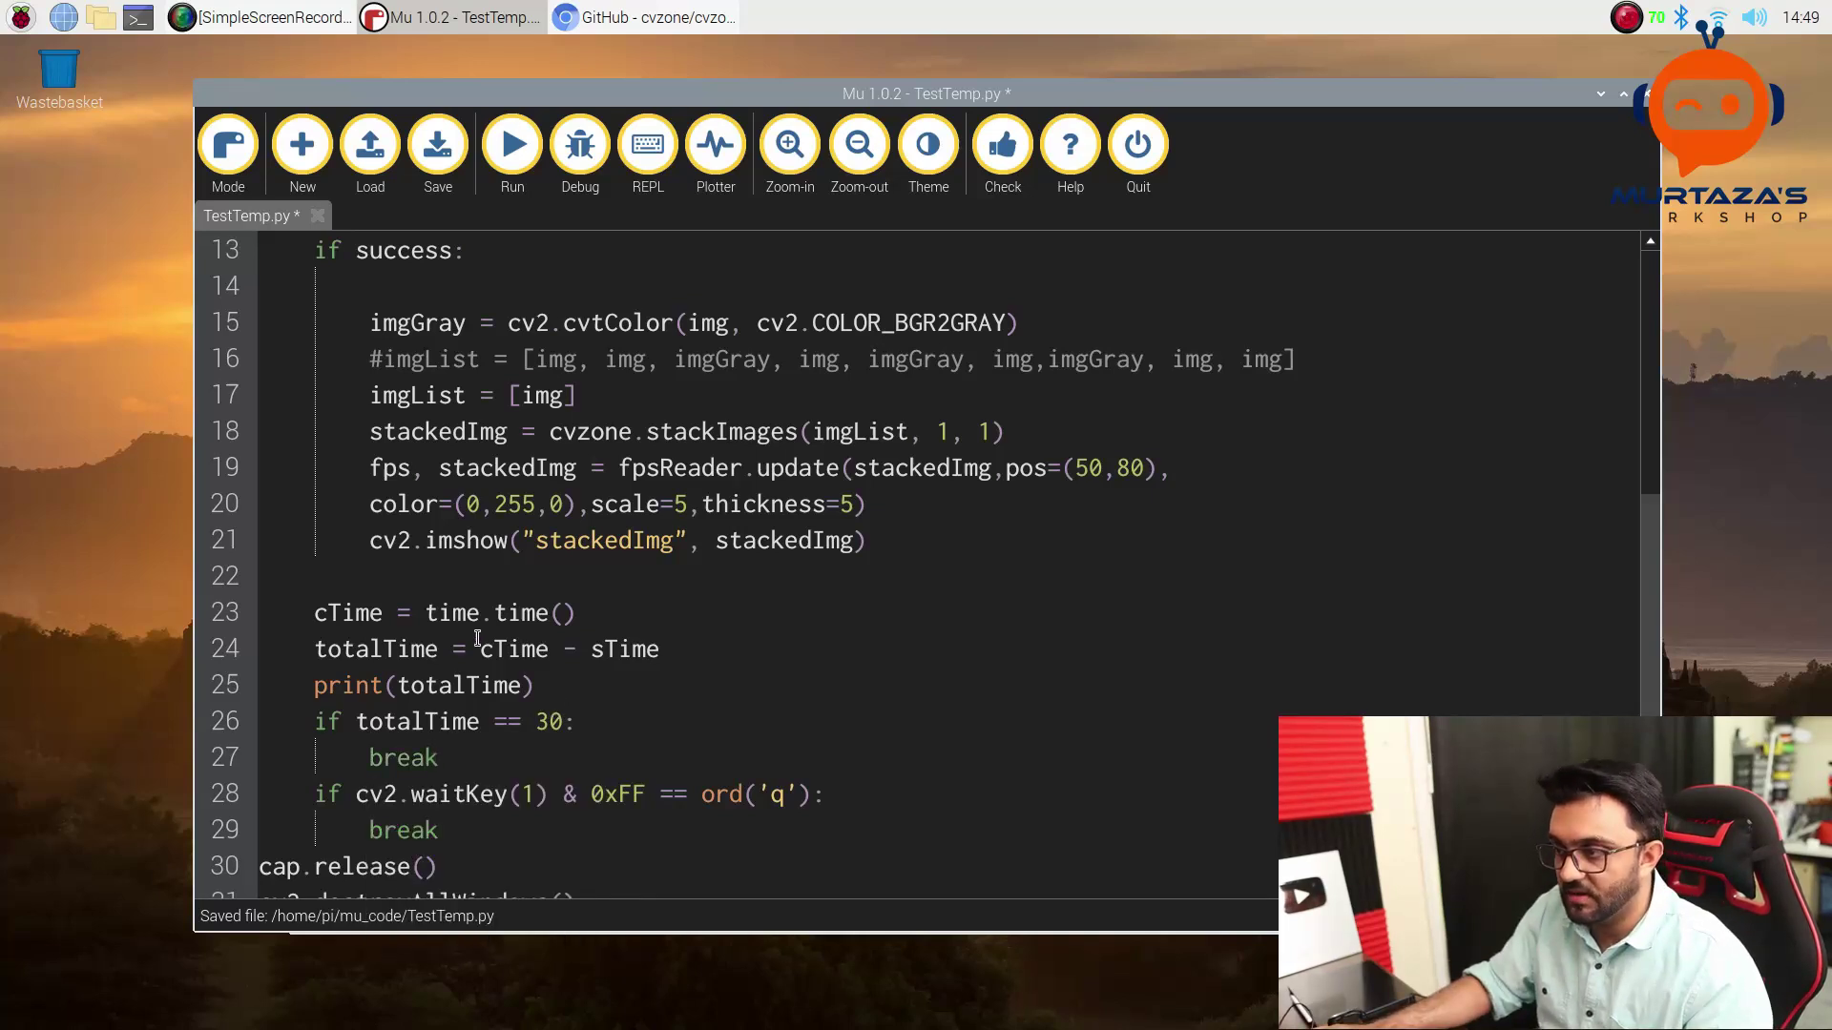
scroll(476, 639, "down", 1)
key("ctrl+s")
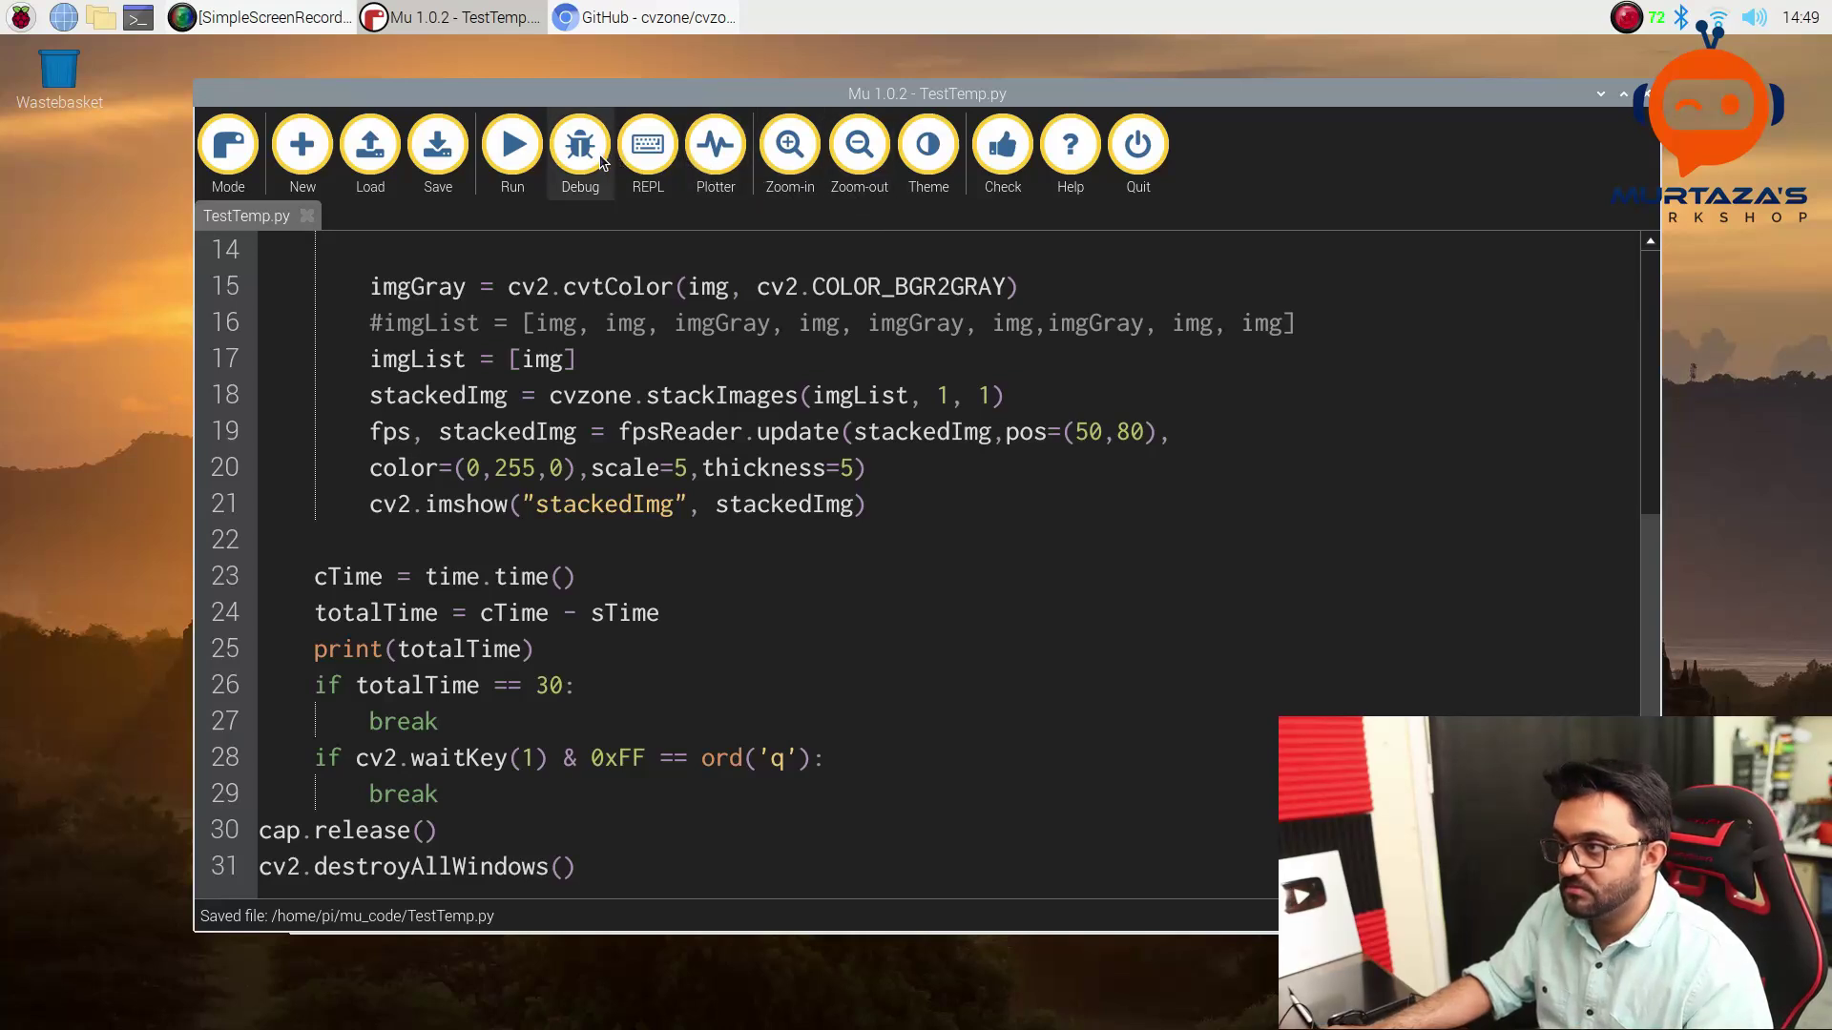
Run the script, then change line 26's condition from == to > and save.
left_click(531, 153)
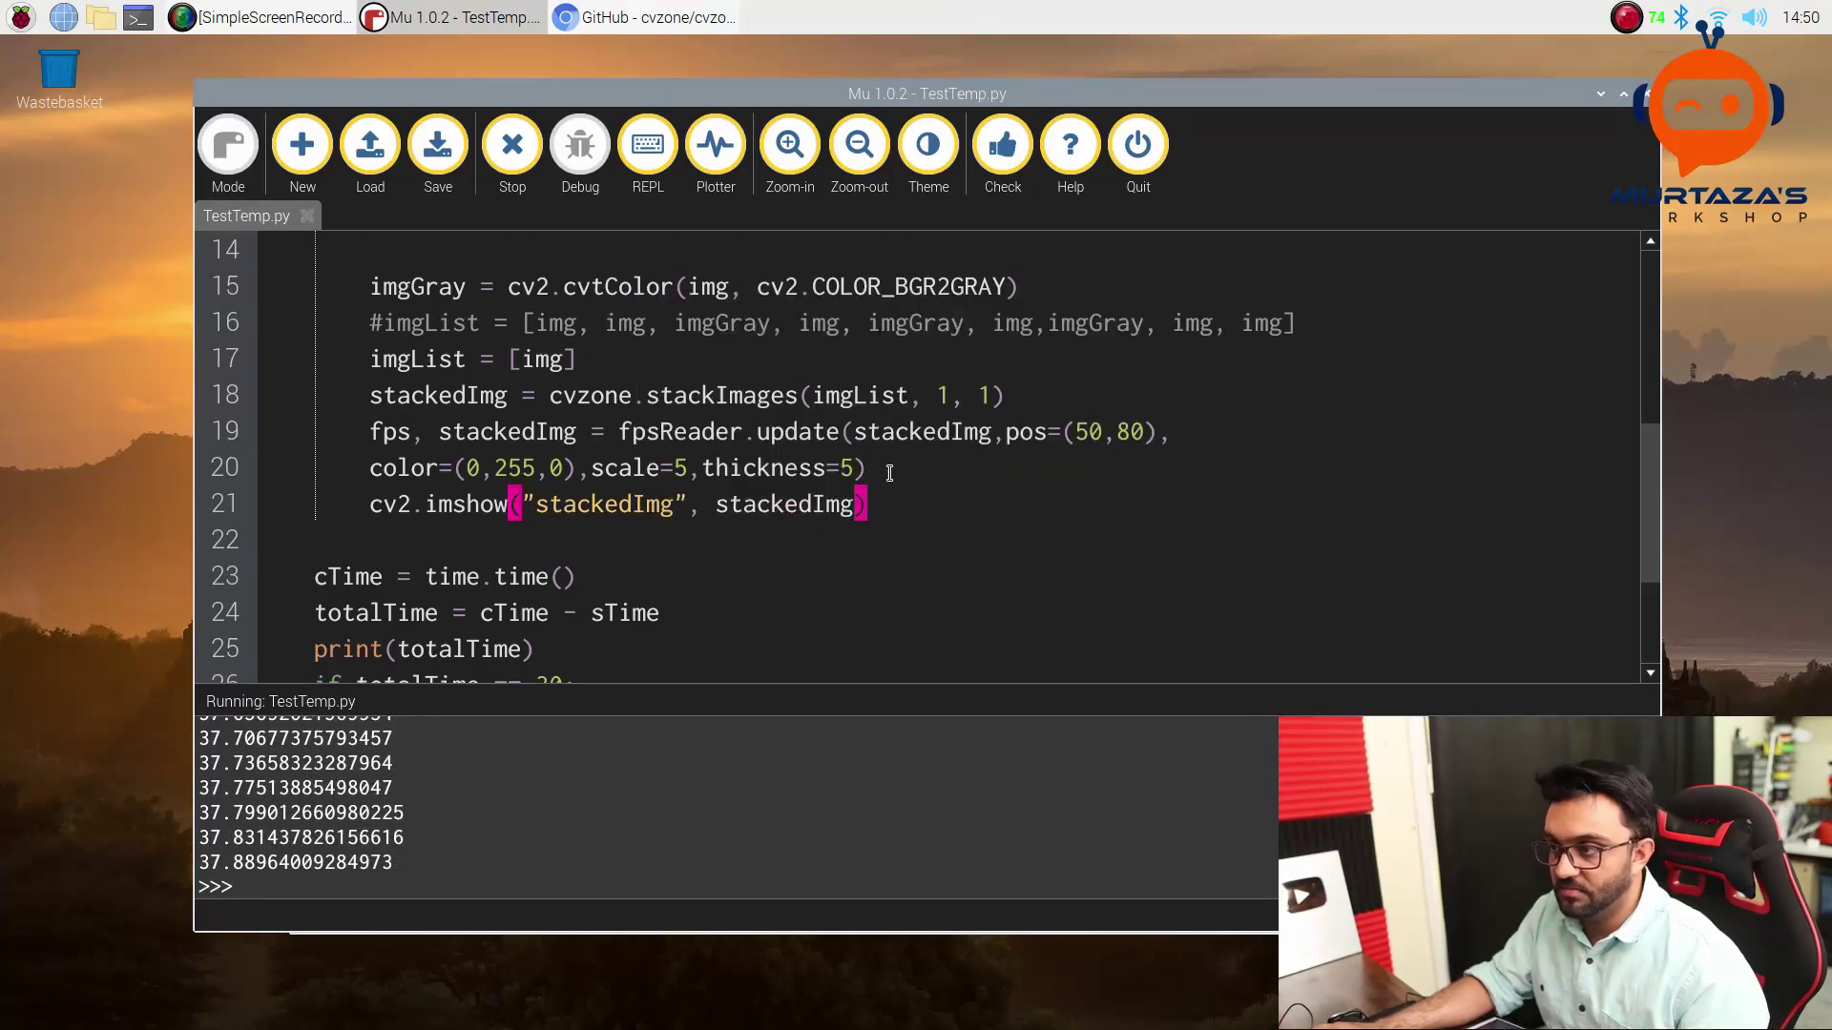
scroll(889, 472, "down", 2)
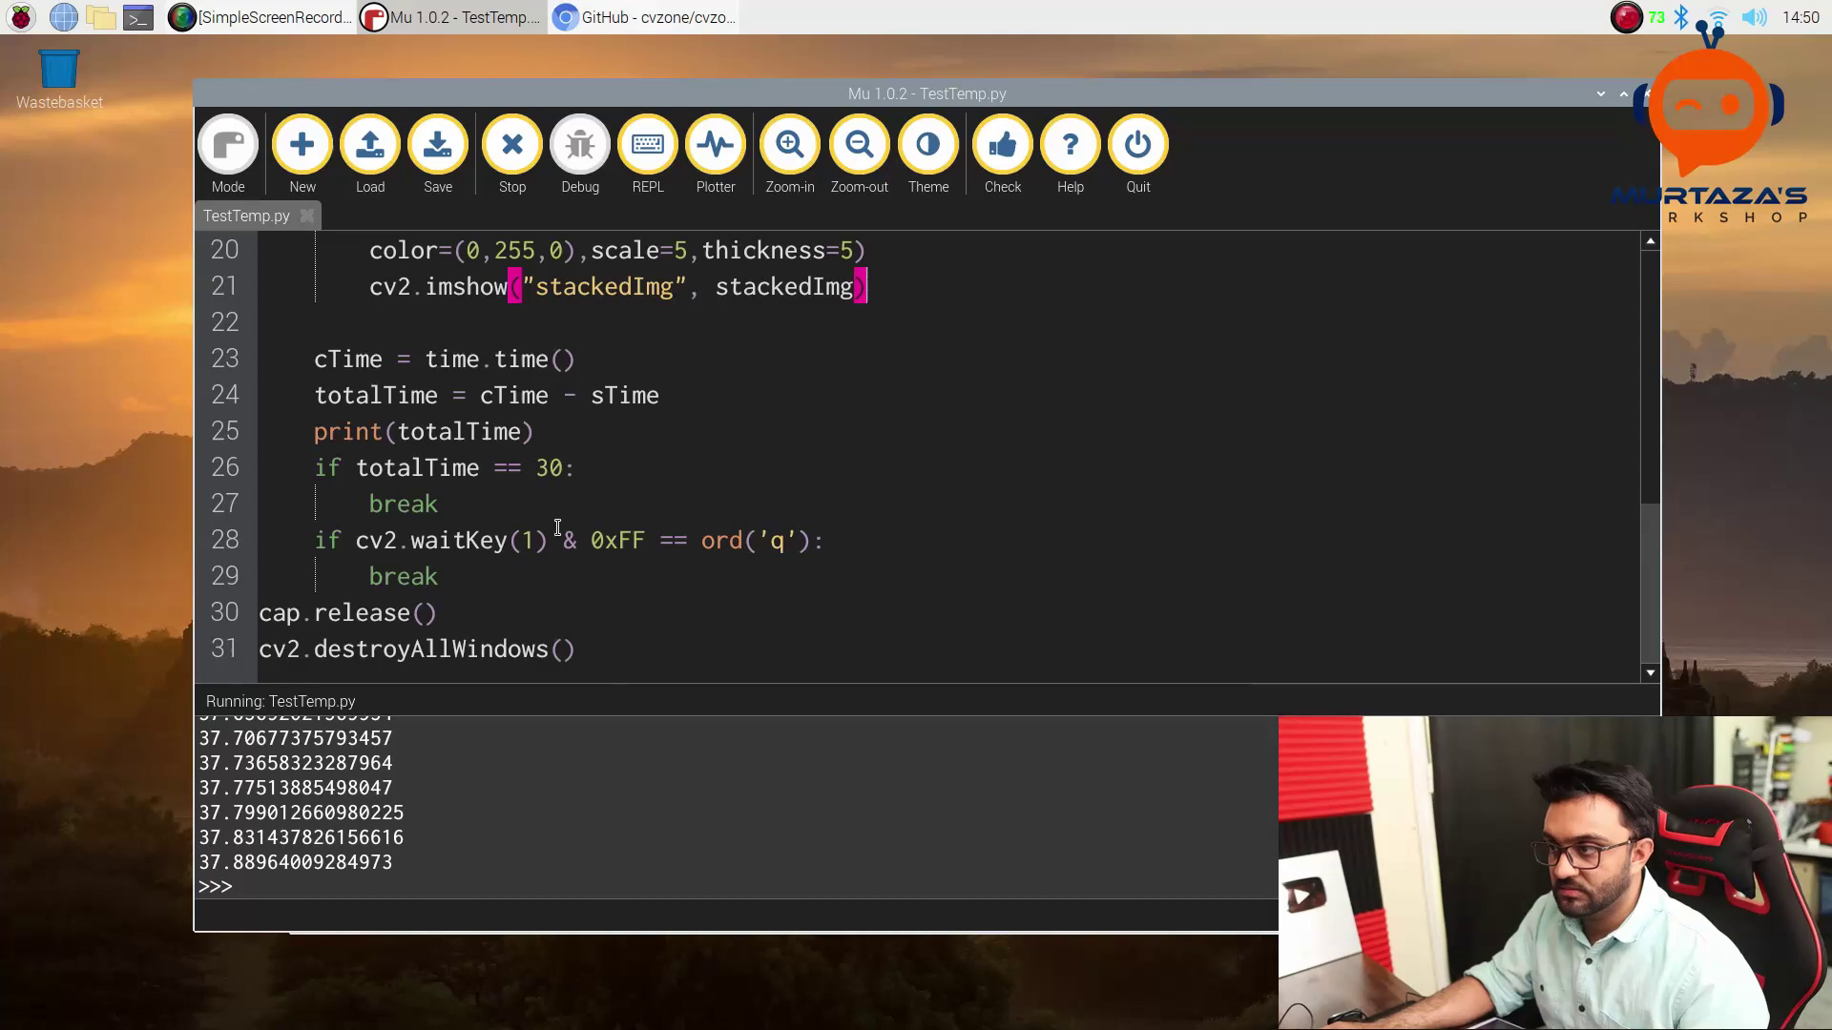
left_click(521, 469)
key("BackSpace")
key("BackSpace")
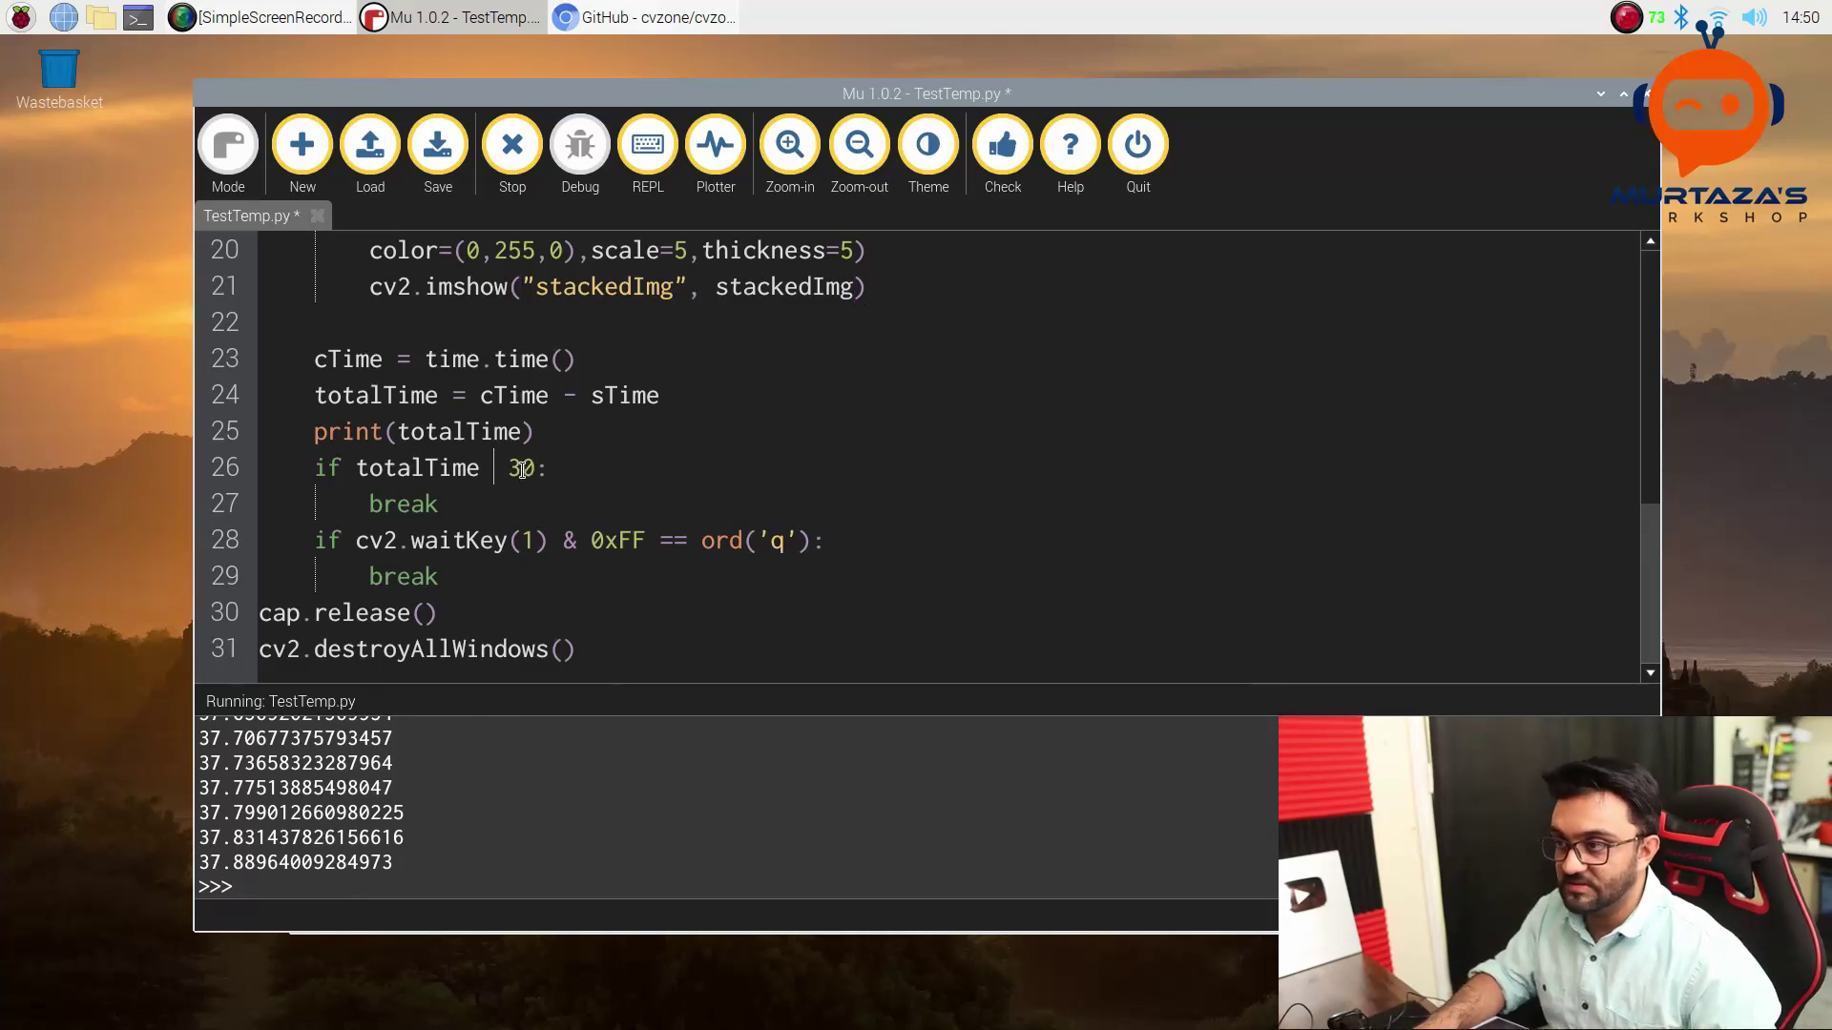
key("ctrl+s")
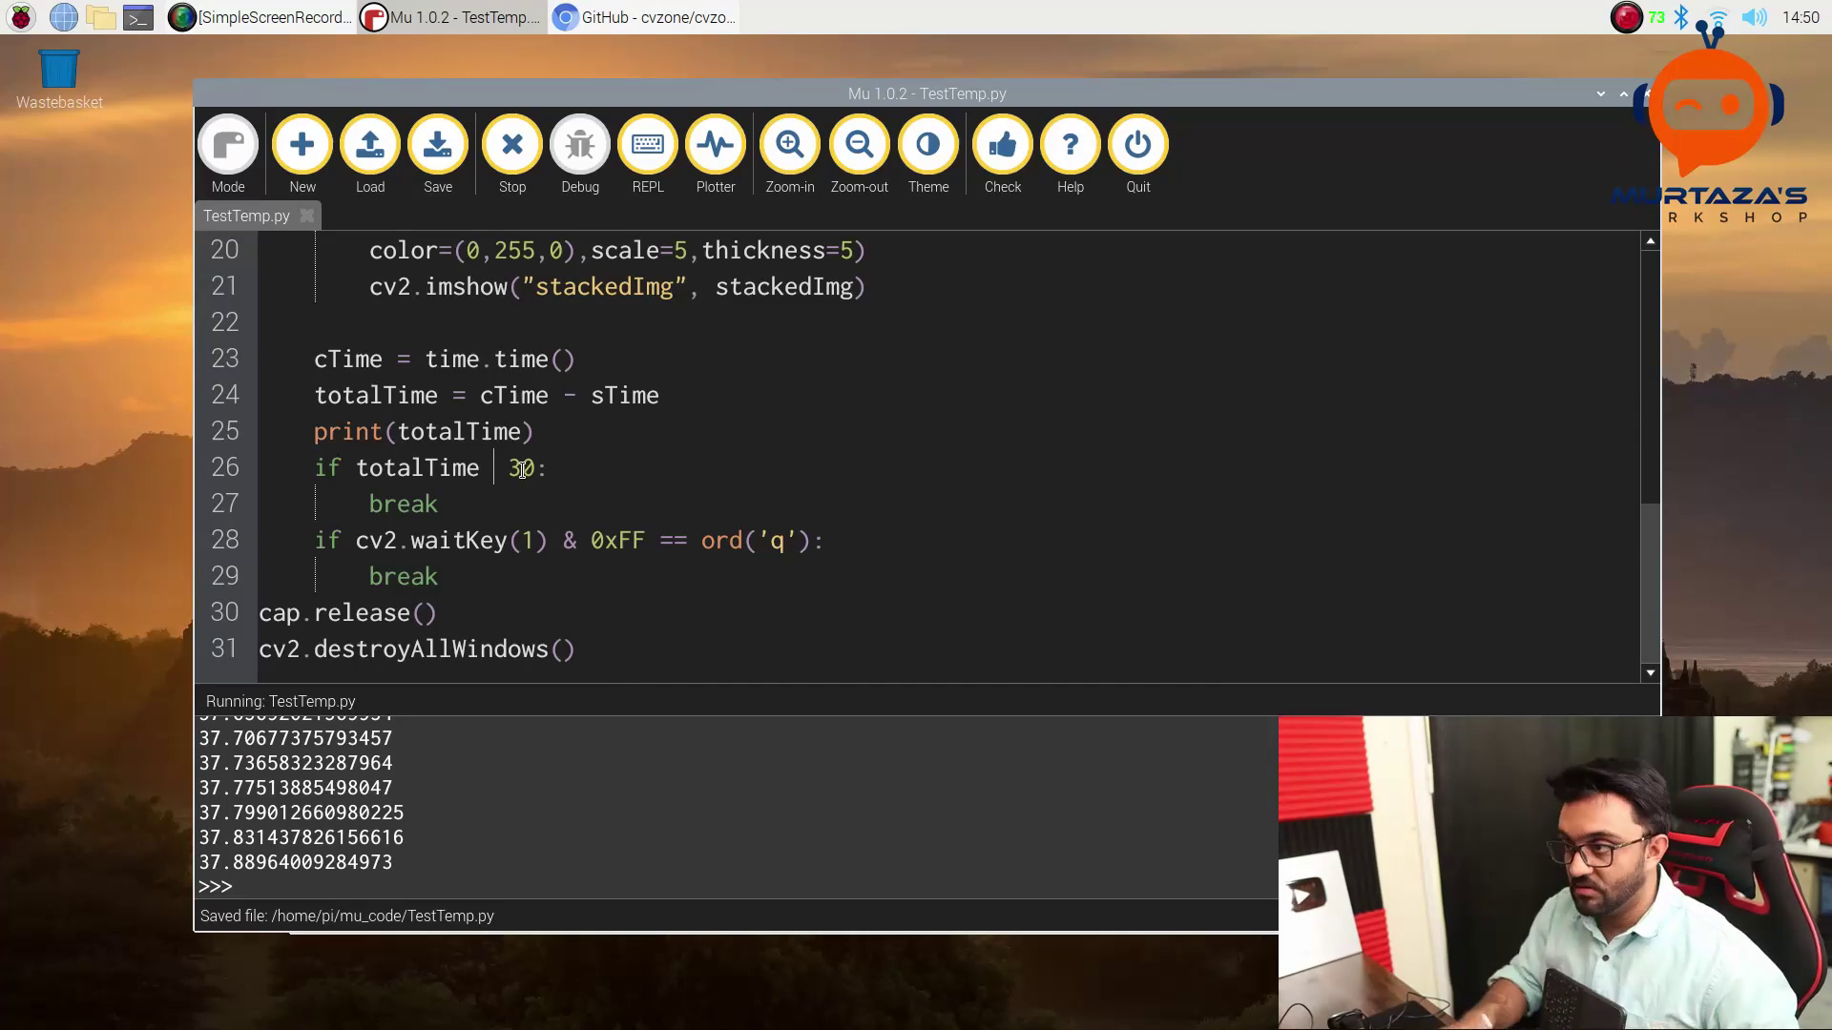
type(">")
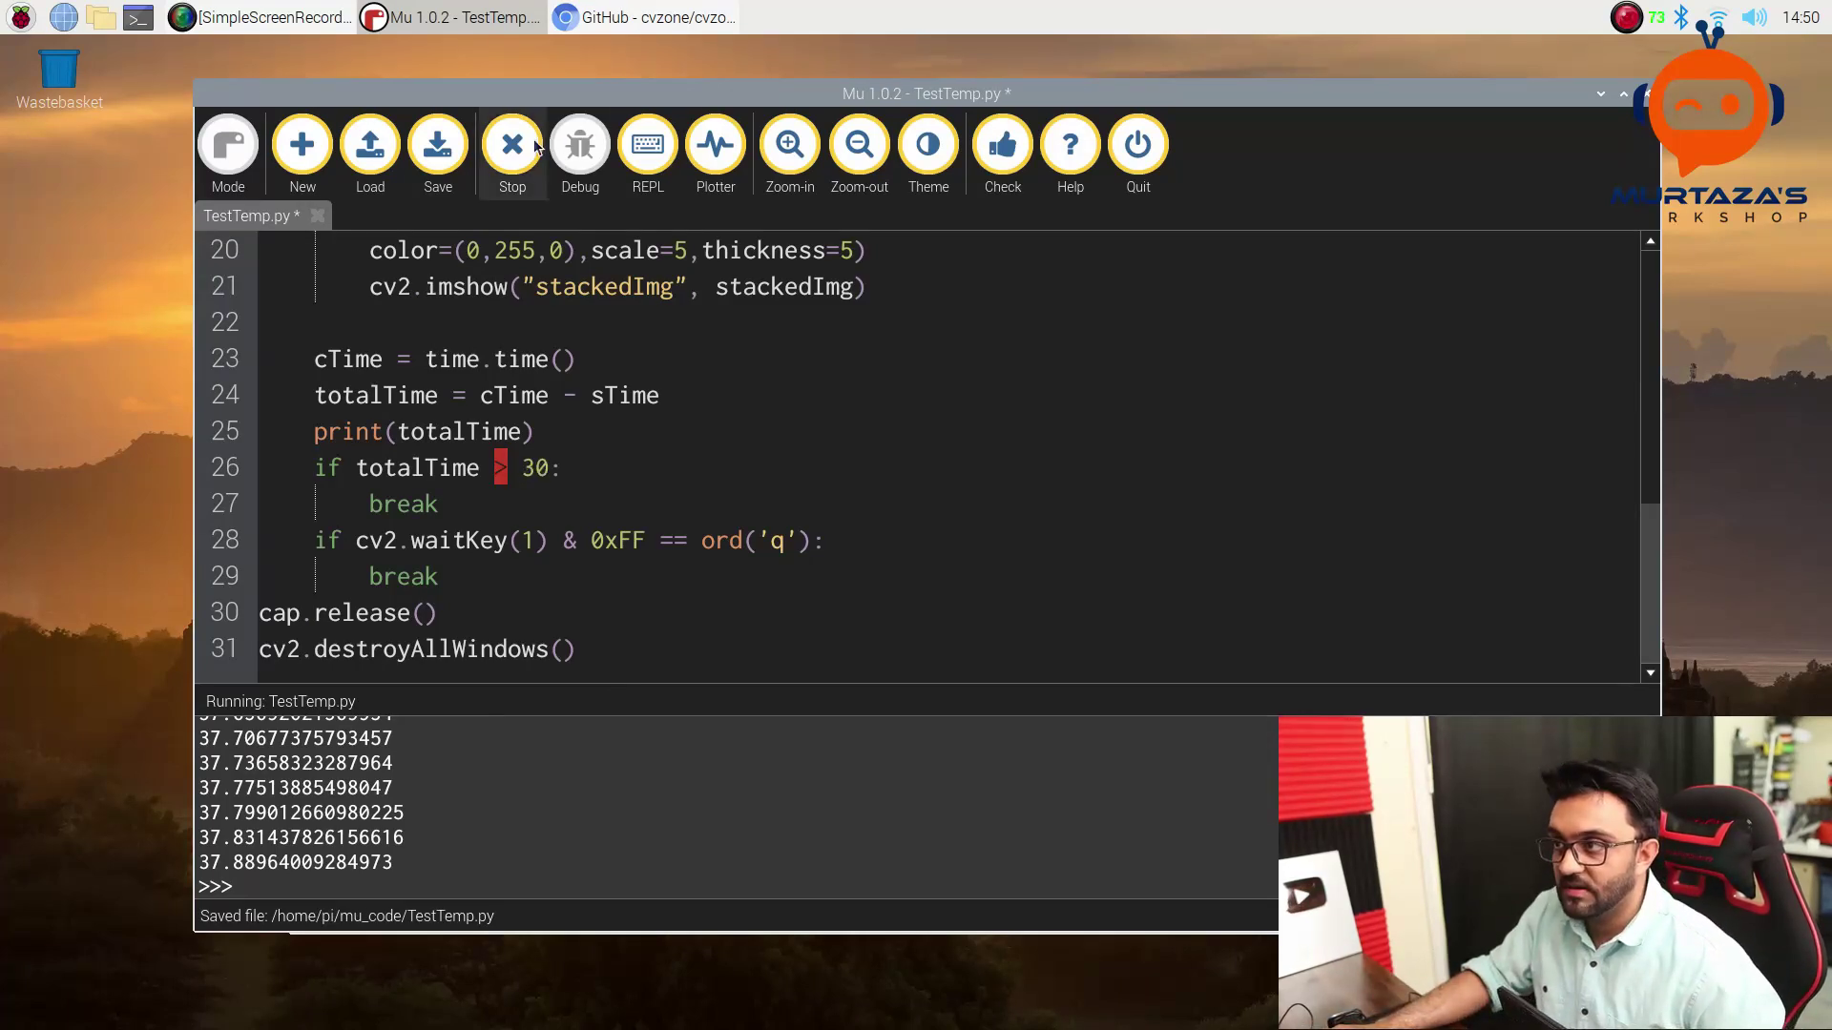
Rerun TestTemp.py with the 30-second limit, moving the stackedImg preview aside until it exits.
left_click(521, 161)
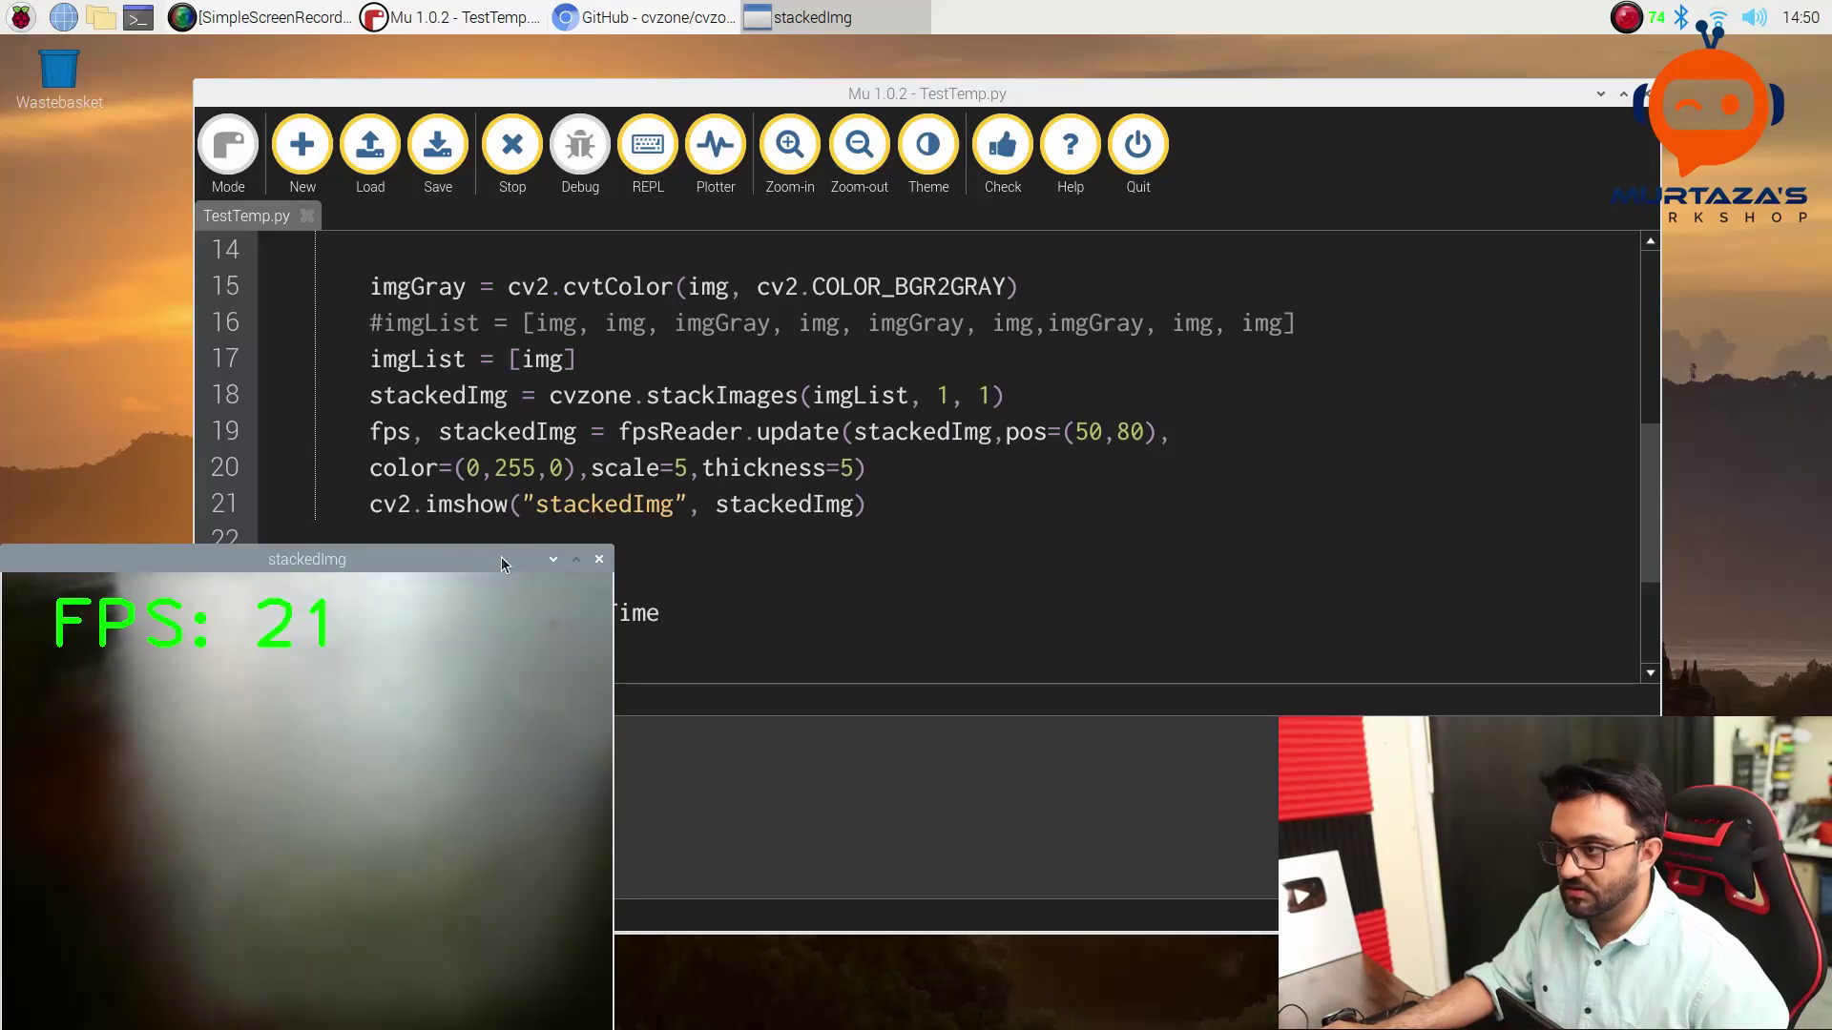
left_click_drag(502, 556, 1077, 263)
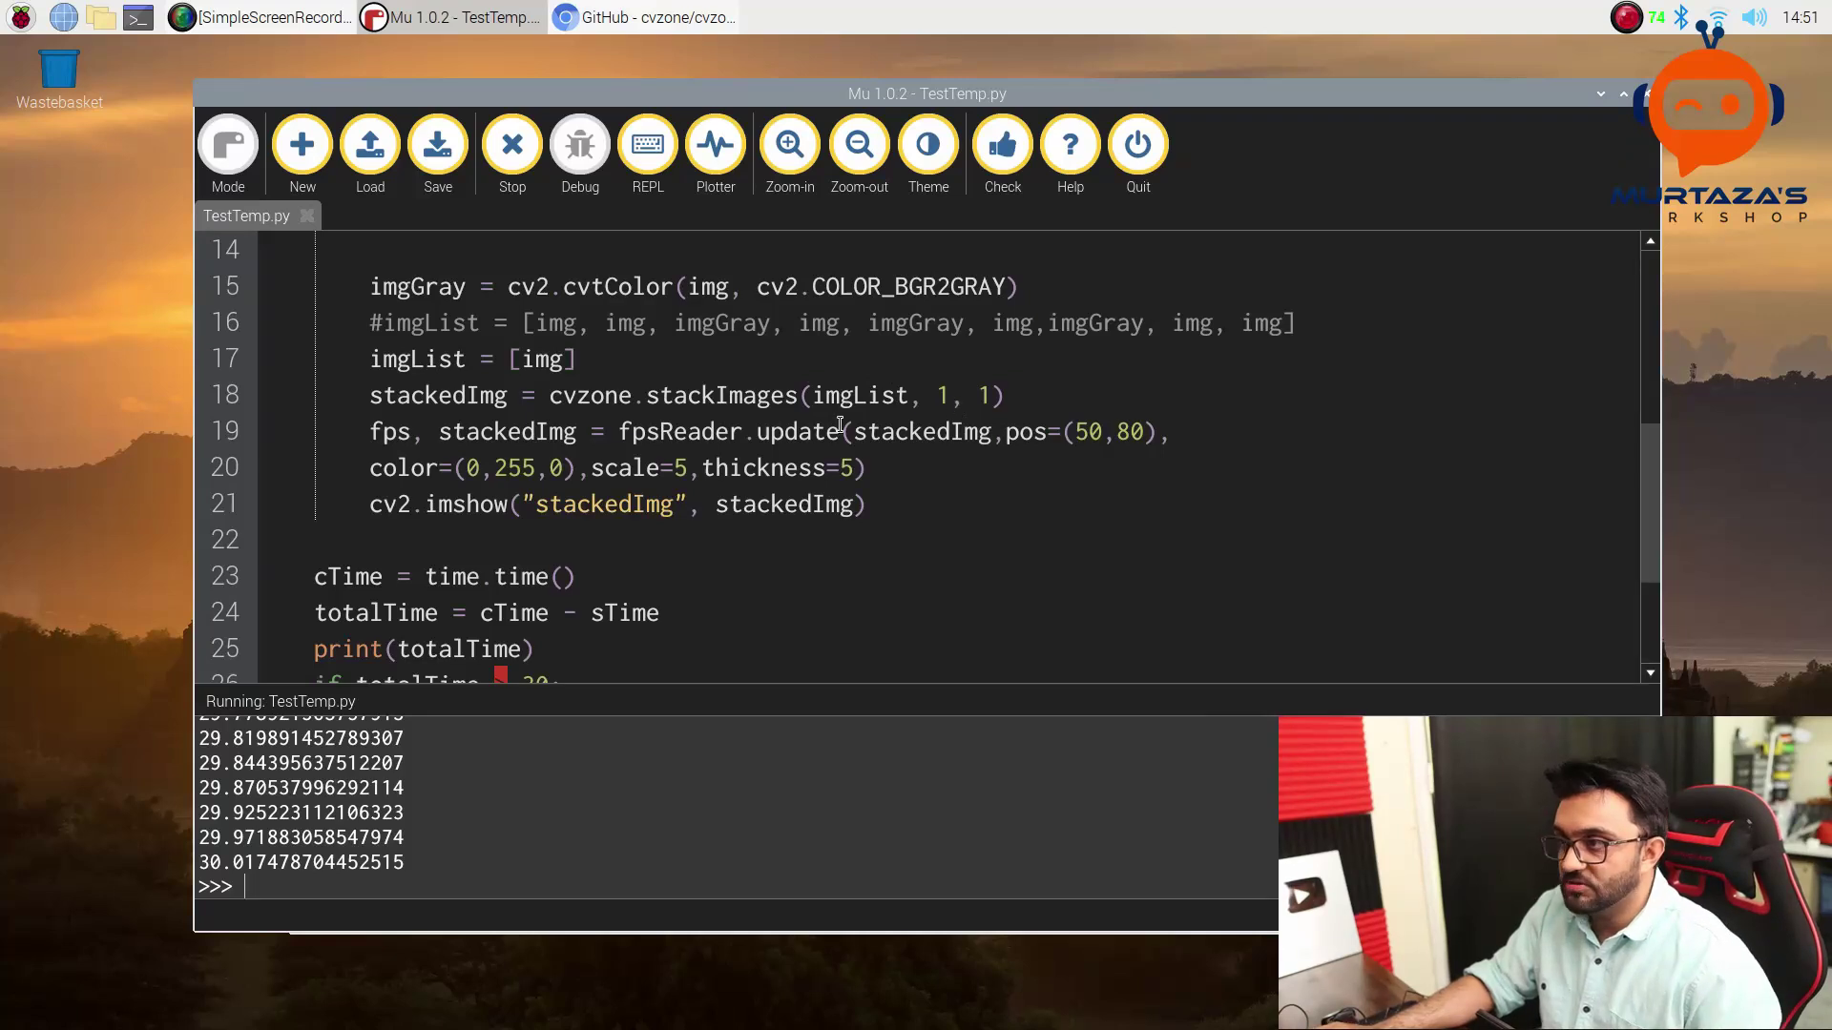
Change stackImages to (imgList, 3, 1), save TestTemp.py, and stop the previous run.
double_click(542, 357)
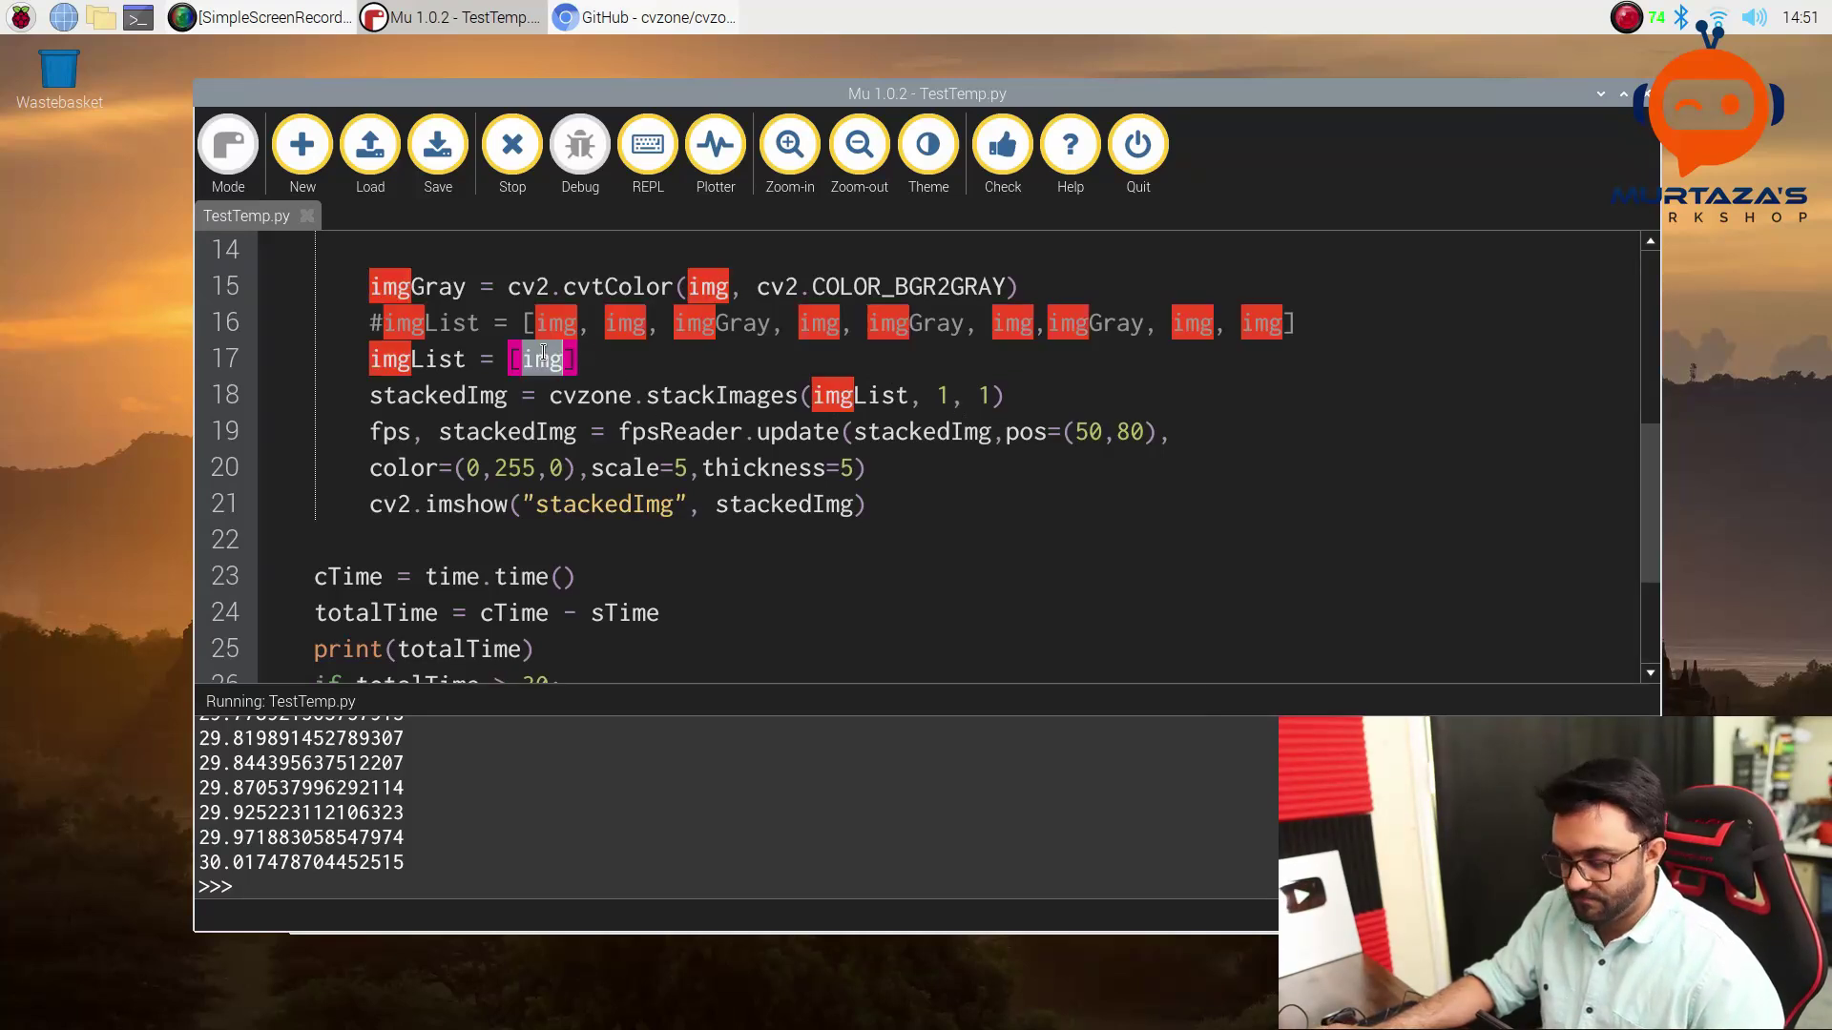
left_click(569, 361)
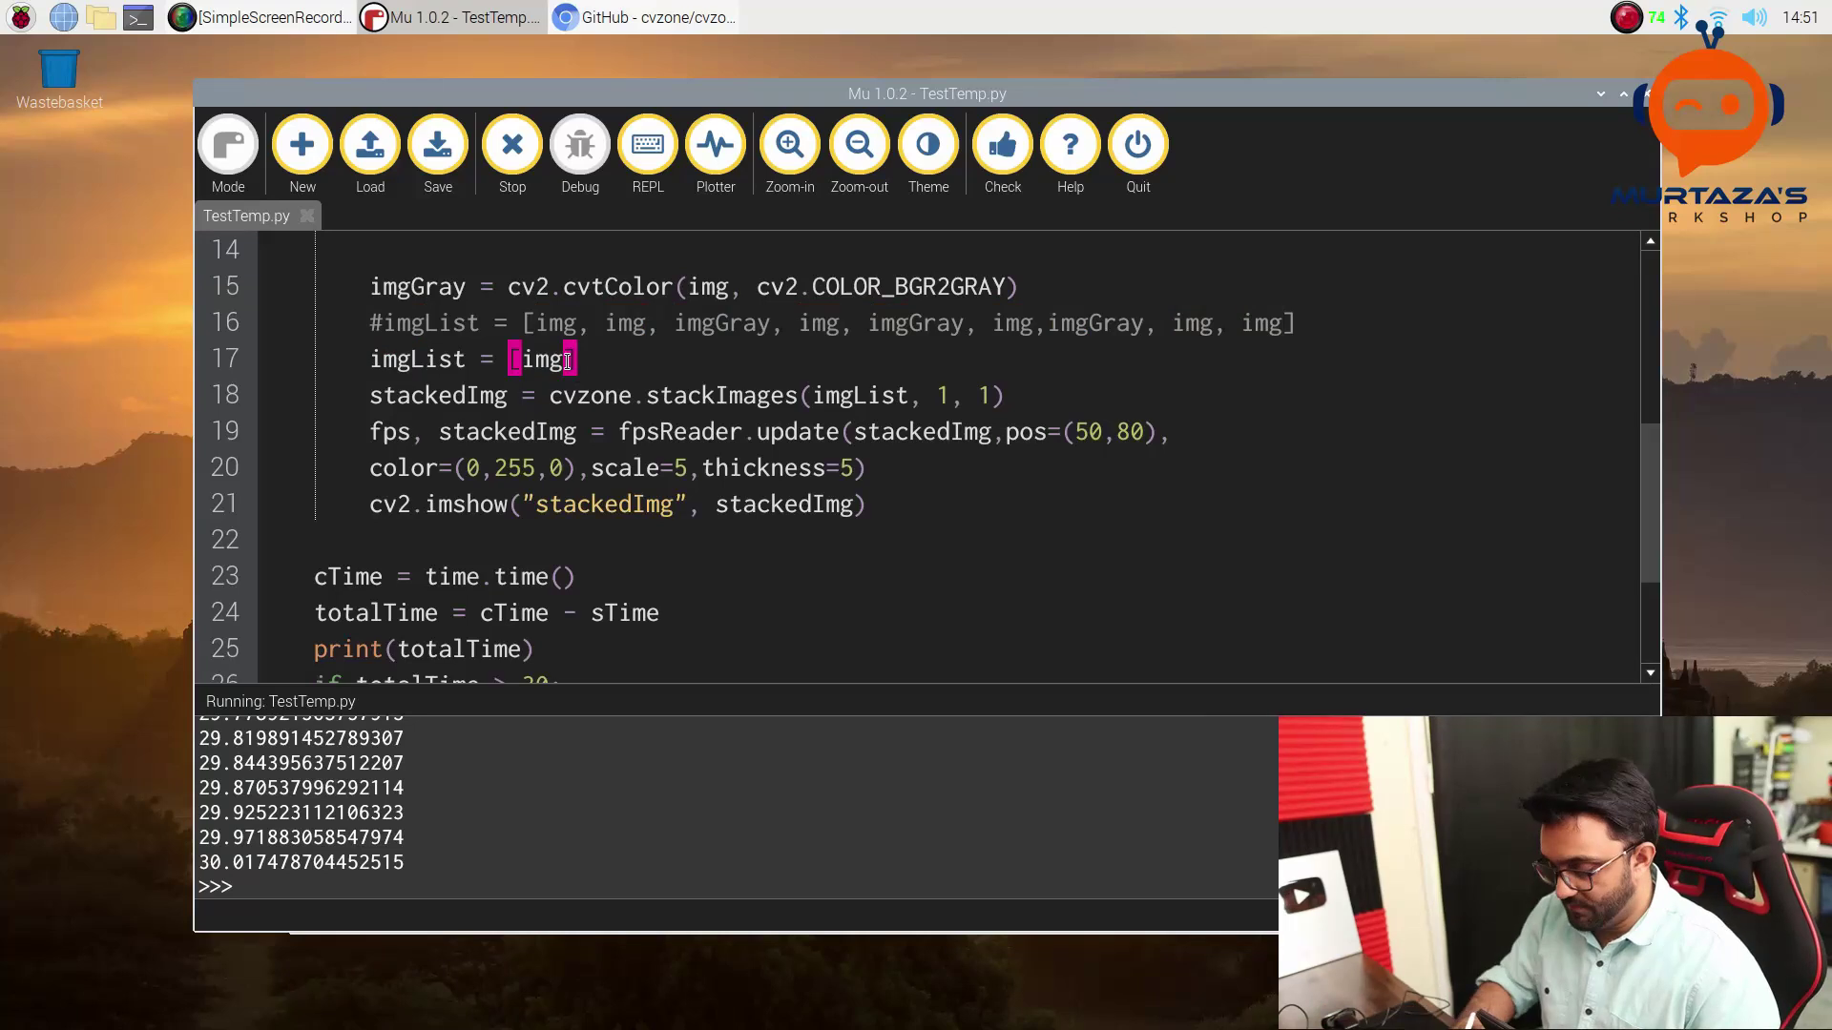
type(", img,img,img")
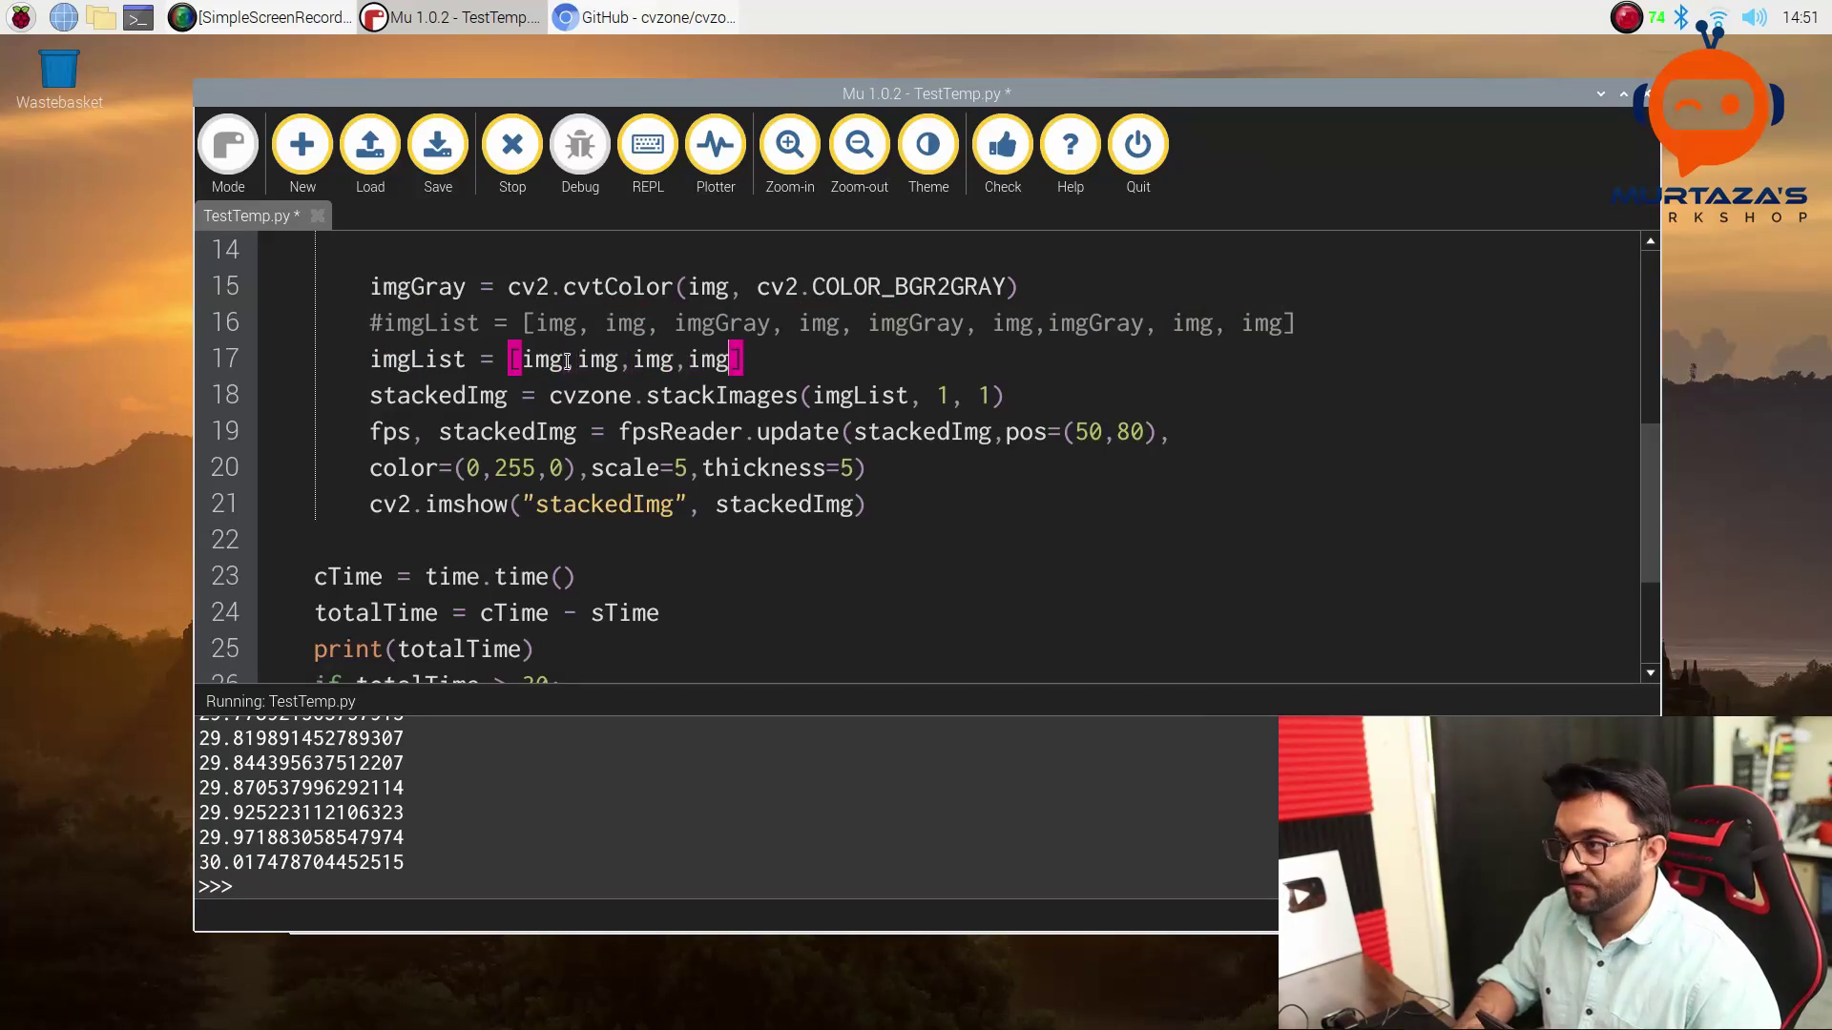
type("img")
key("ctrl+s")
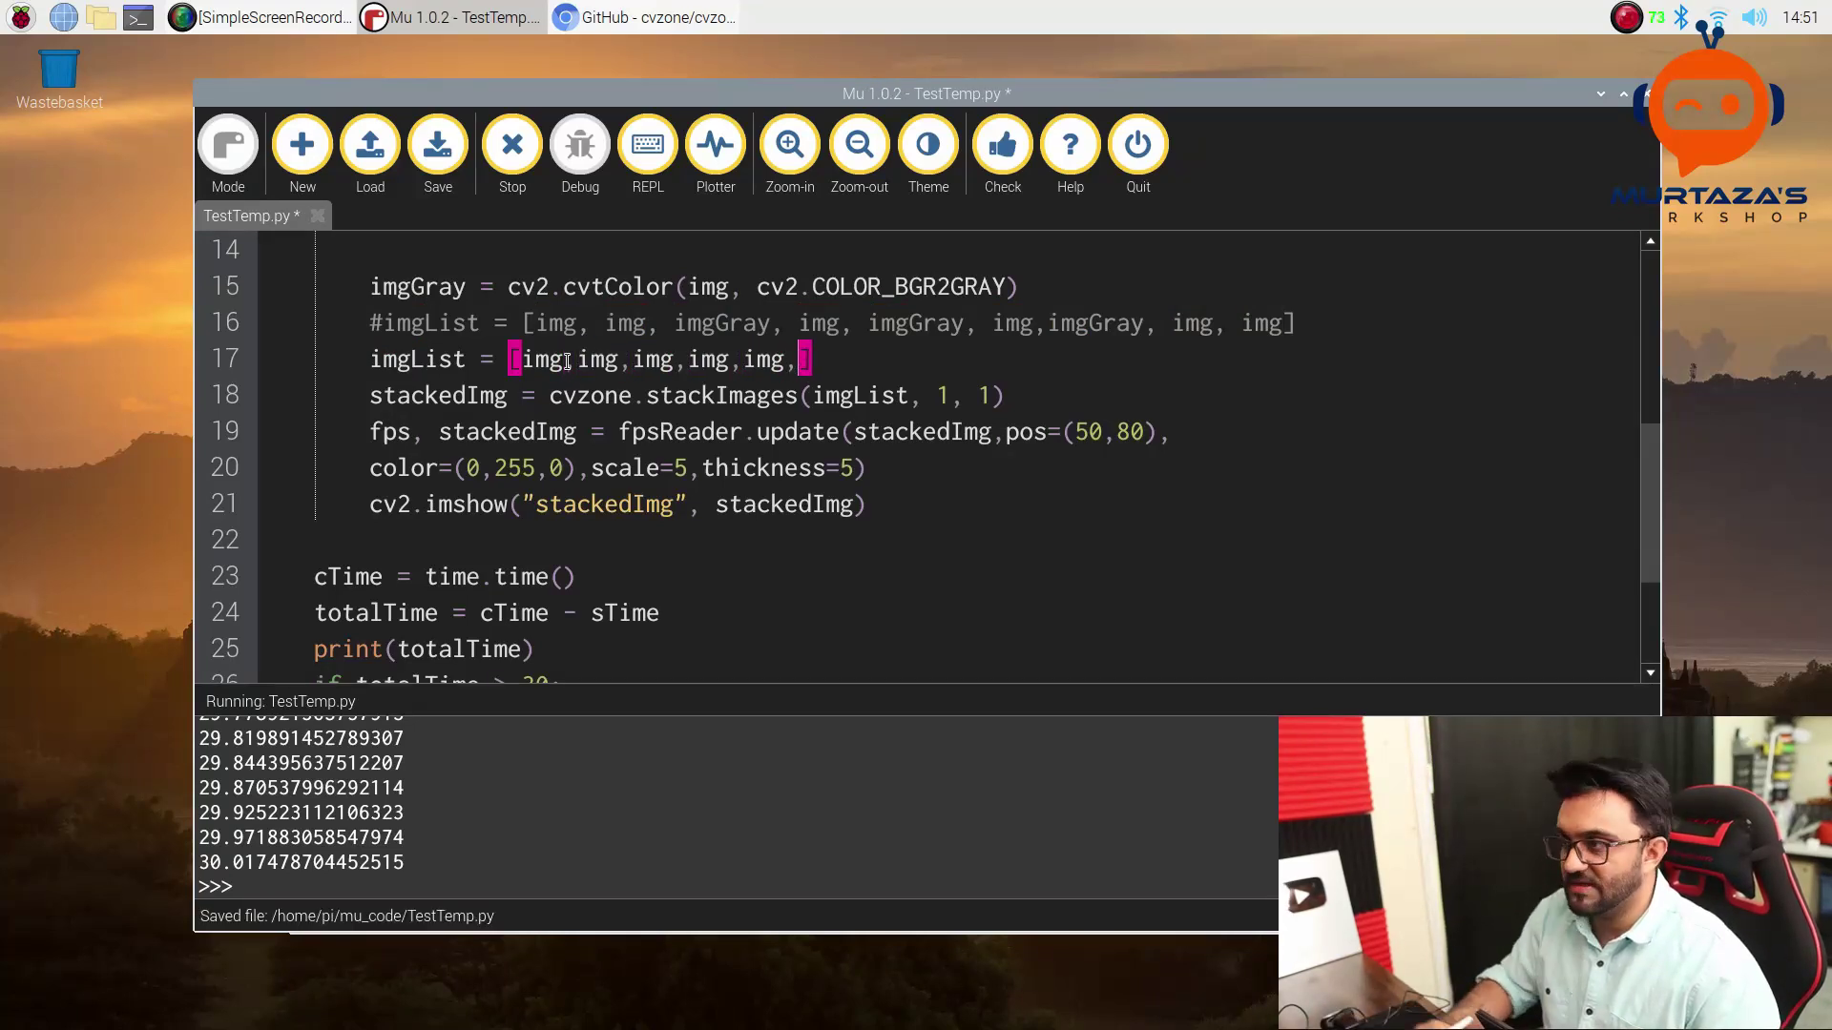
type(",img")
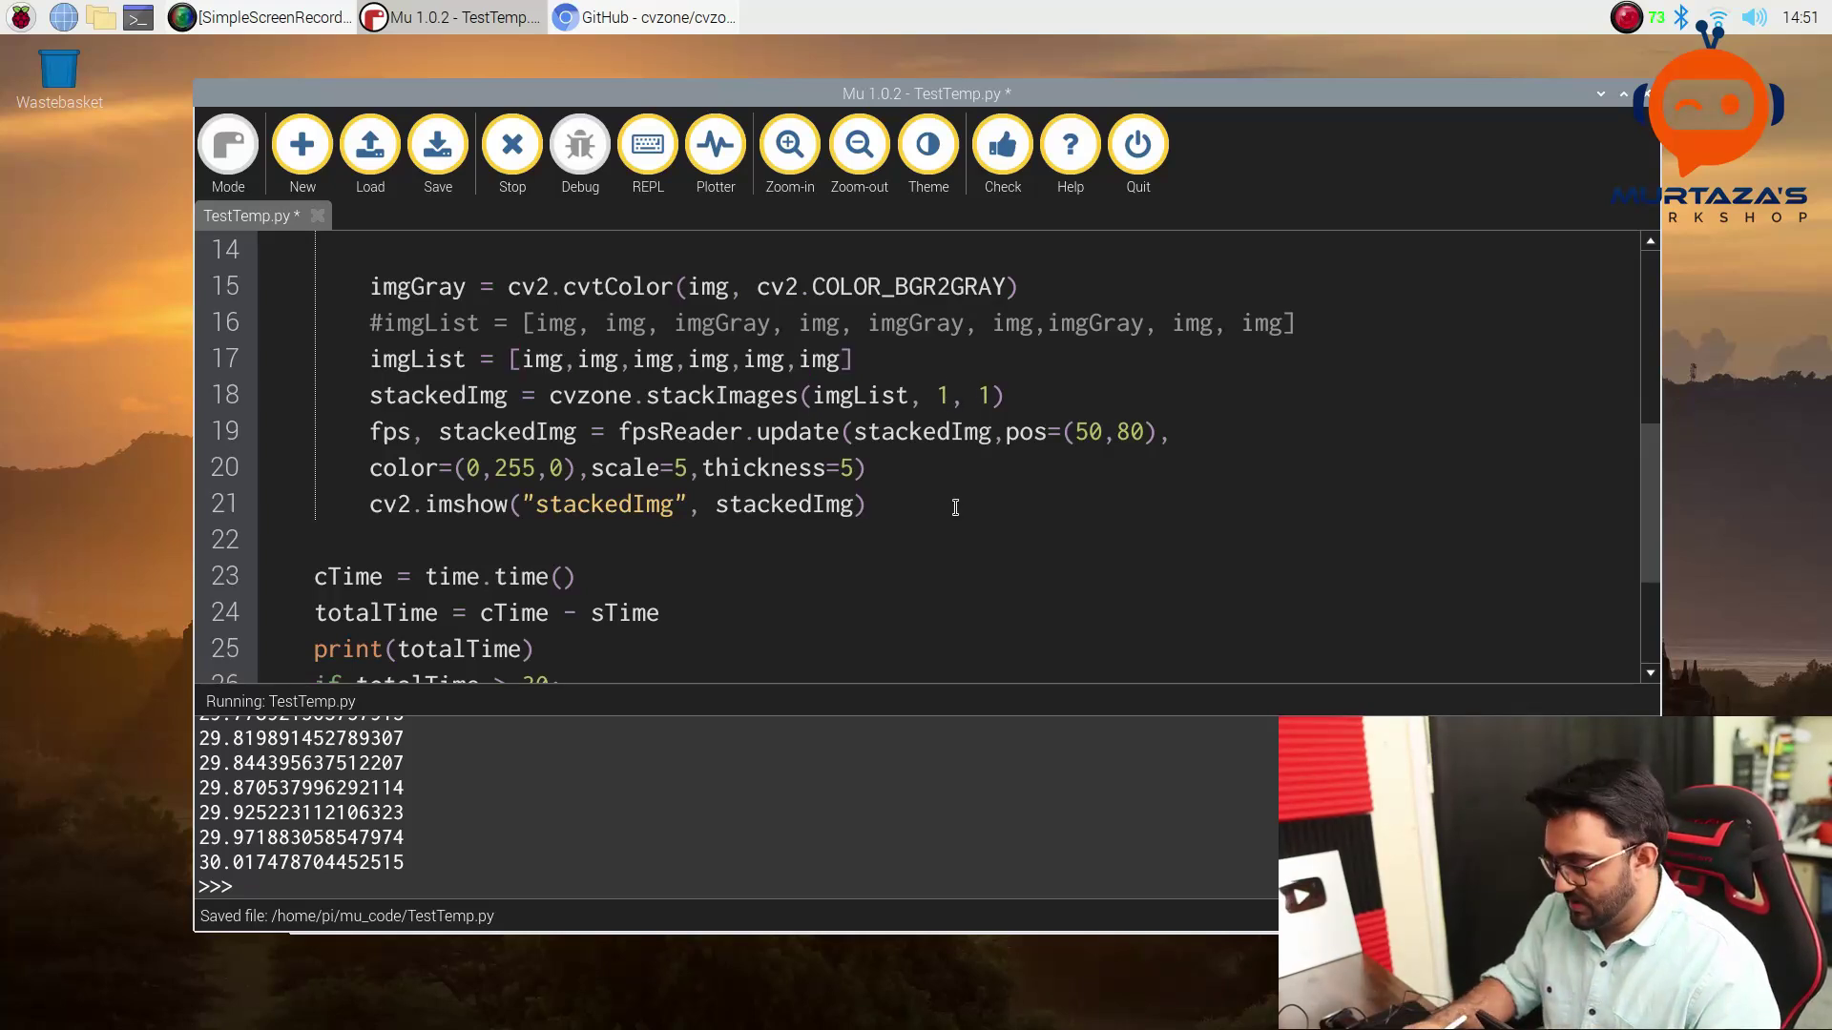
key("BackSpace")
key("ctrl+s")
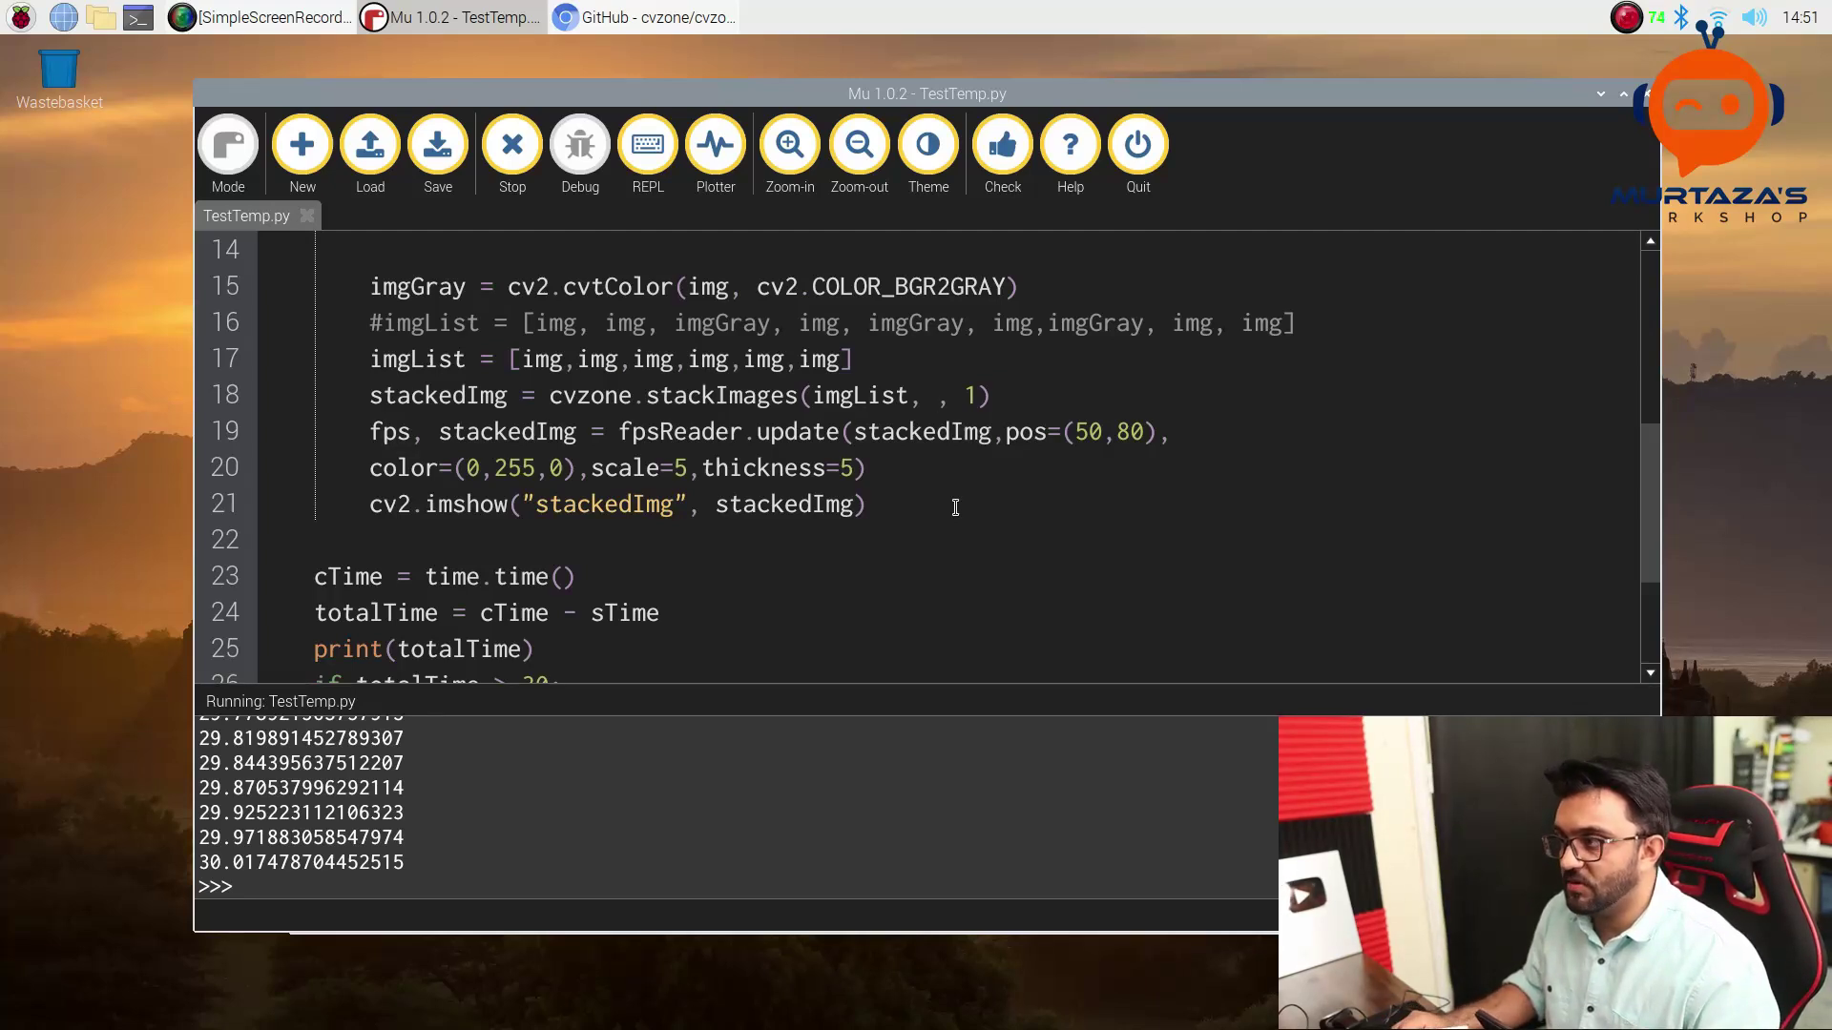
type("3")
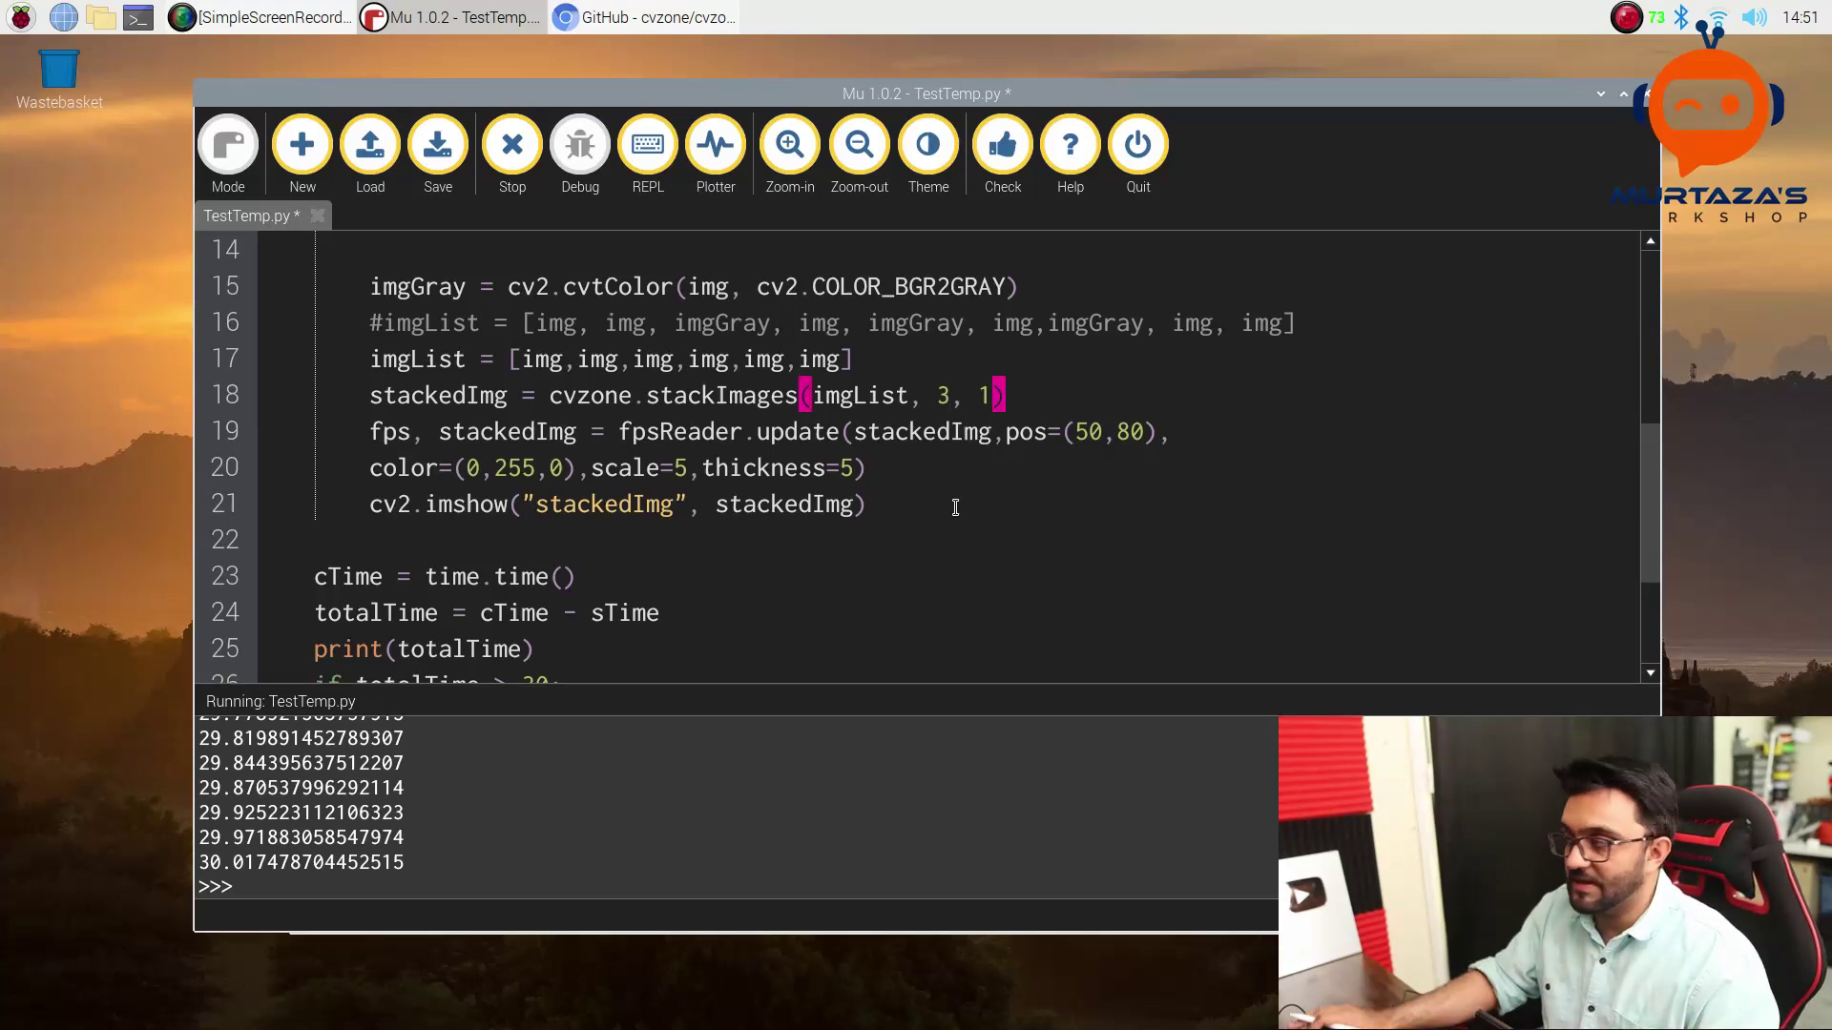
key("ctrl+s")
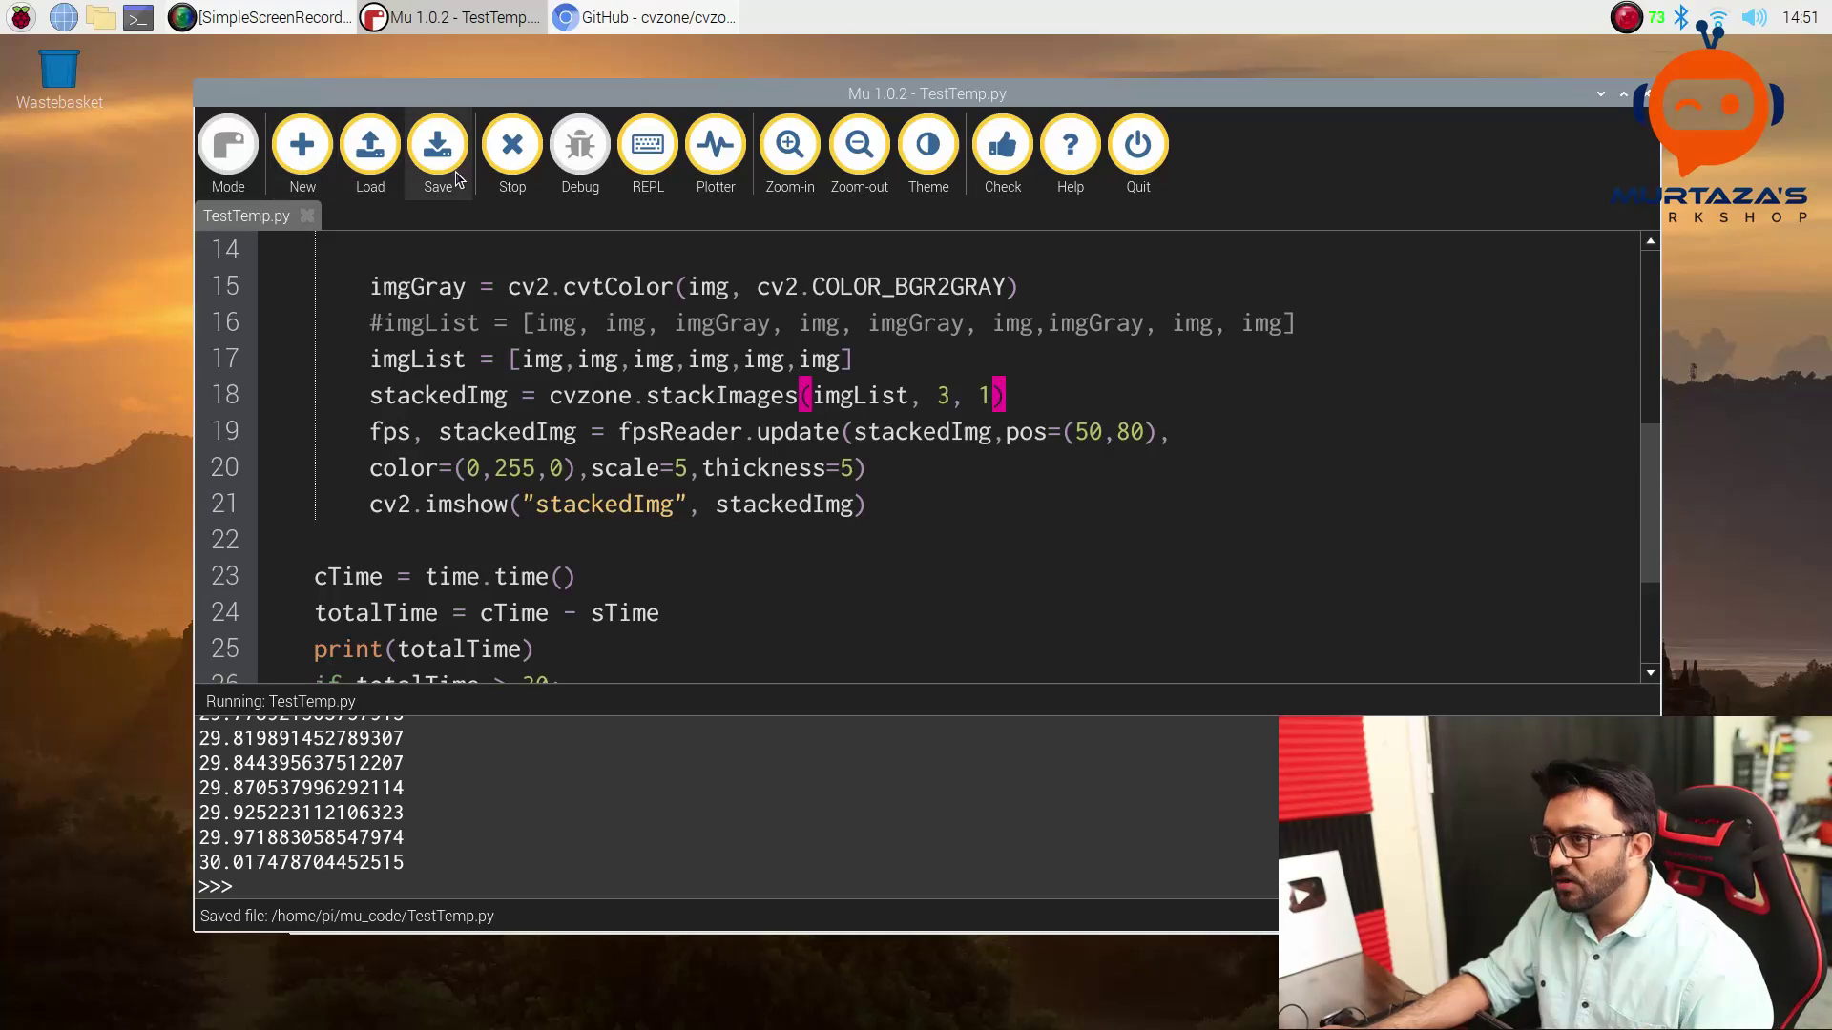
left_click(515, 165)
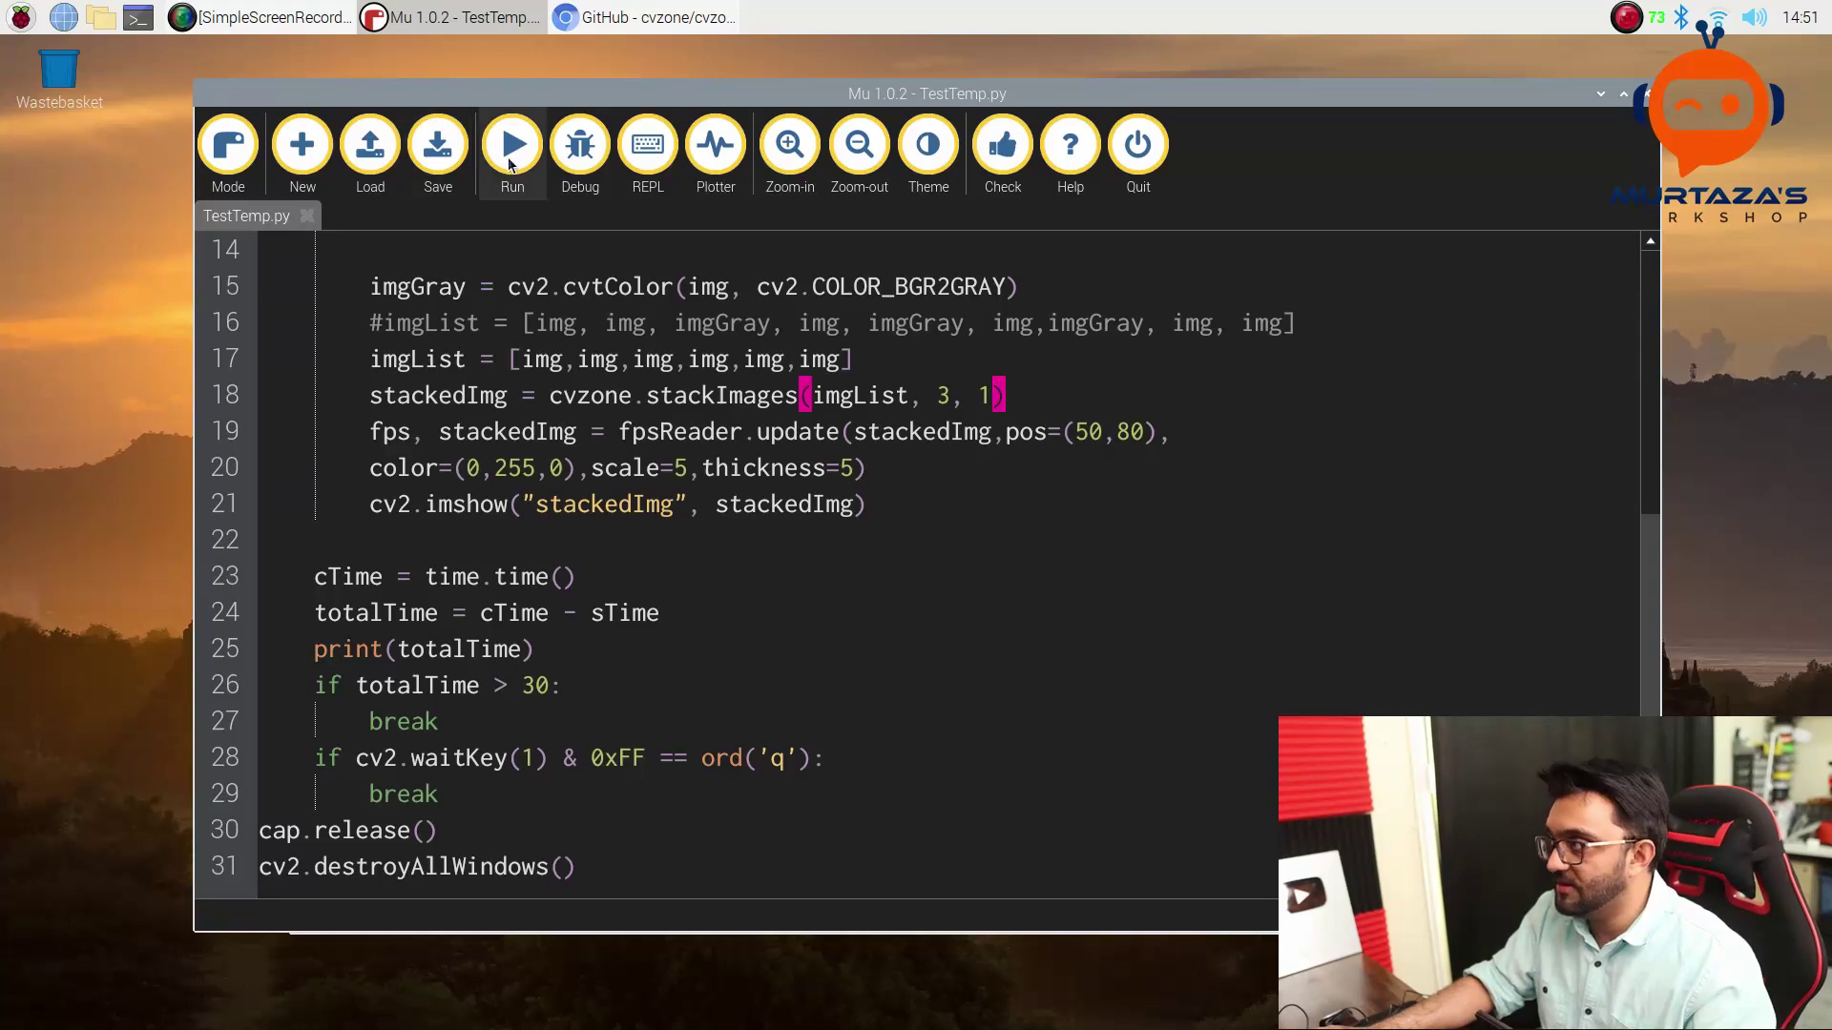
Run the six-image version, moving the stackedImg window aside until the 30-second run ends.
left_click(511, 149)
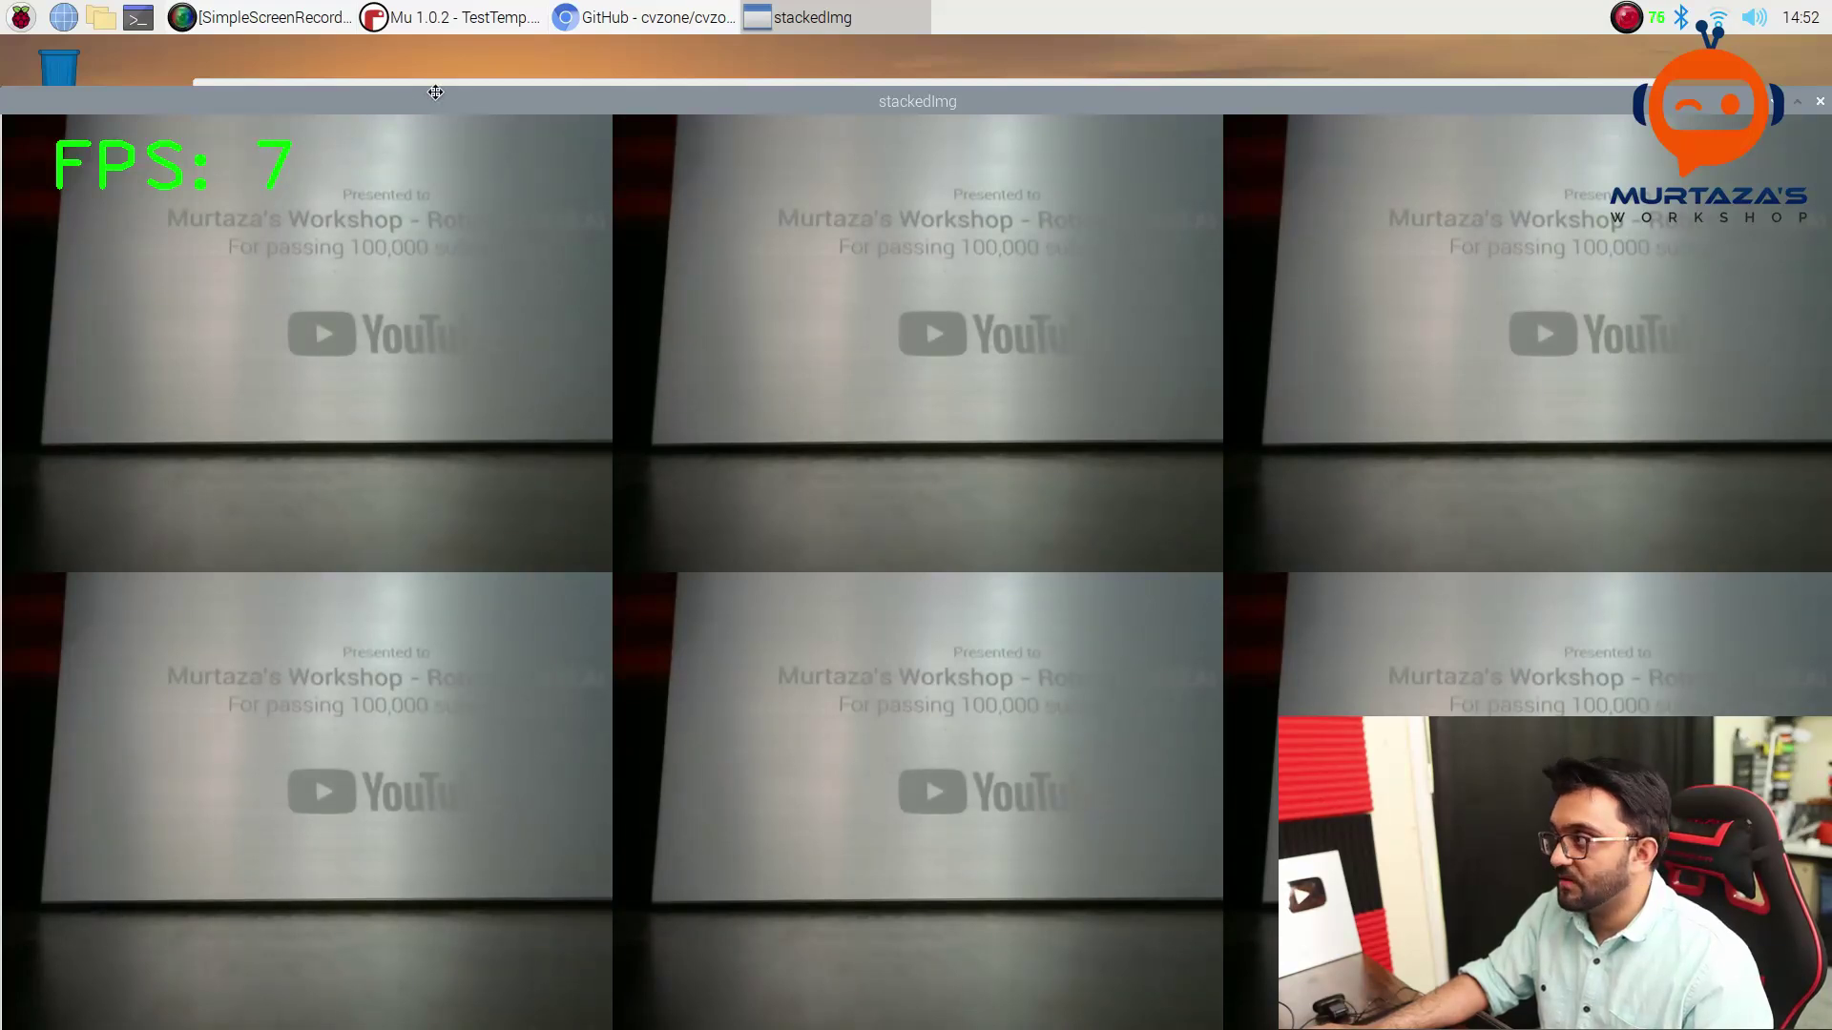
left_click_drag(433, 93, 958, 81)
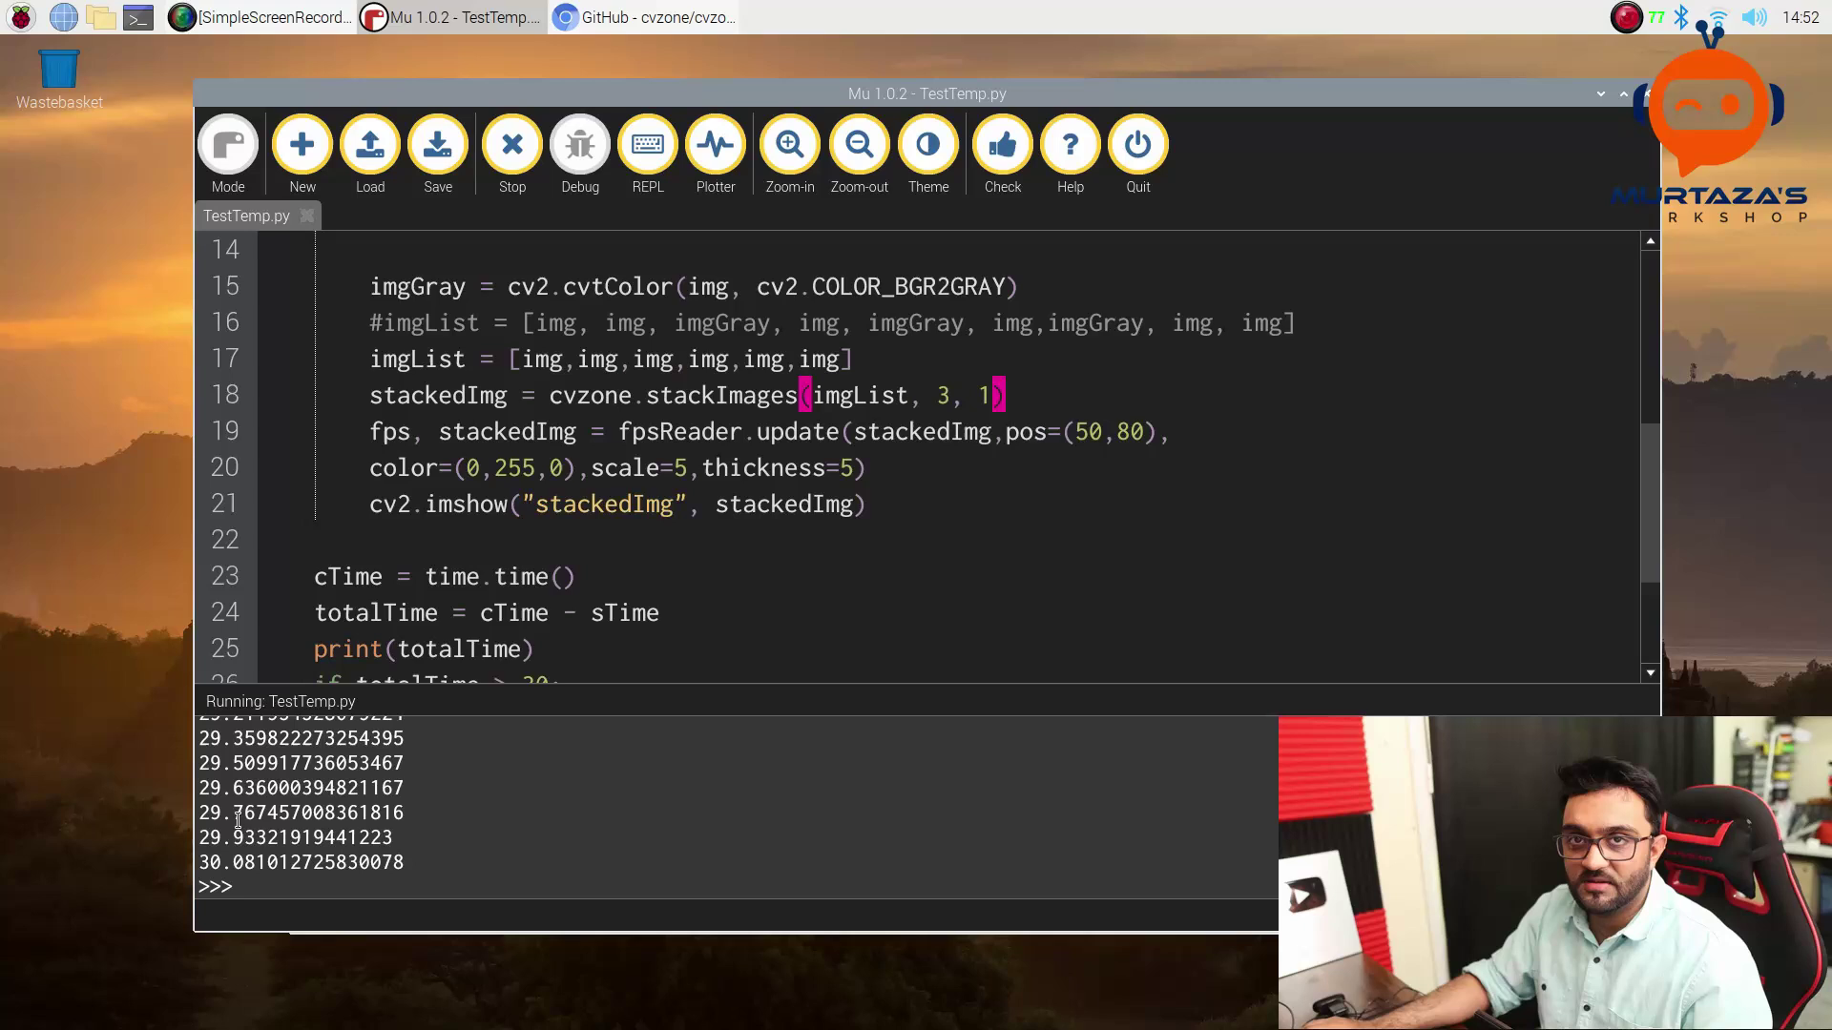
scroll(458, 639, "down", 1)
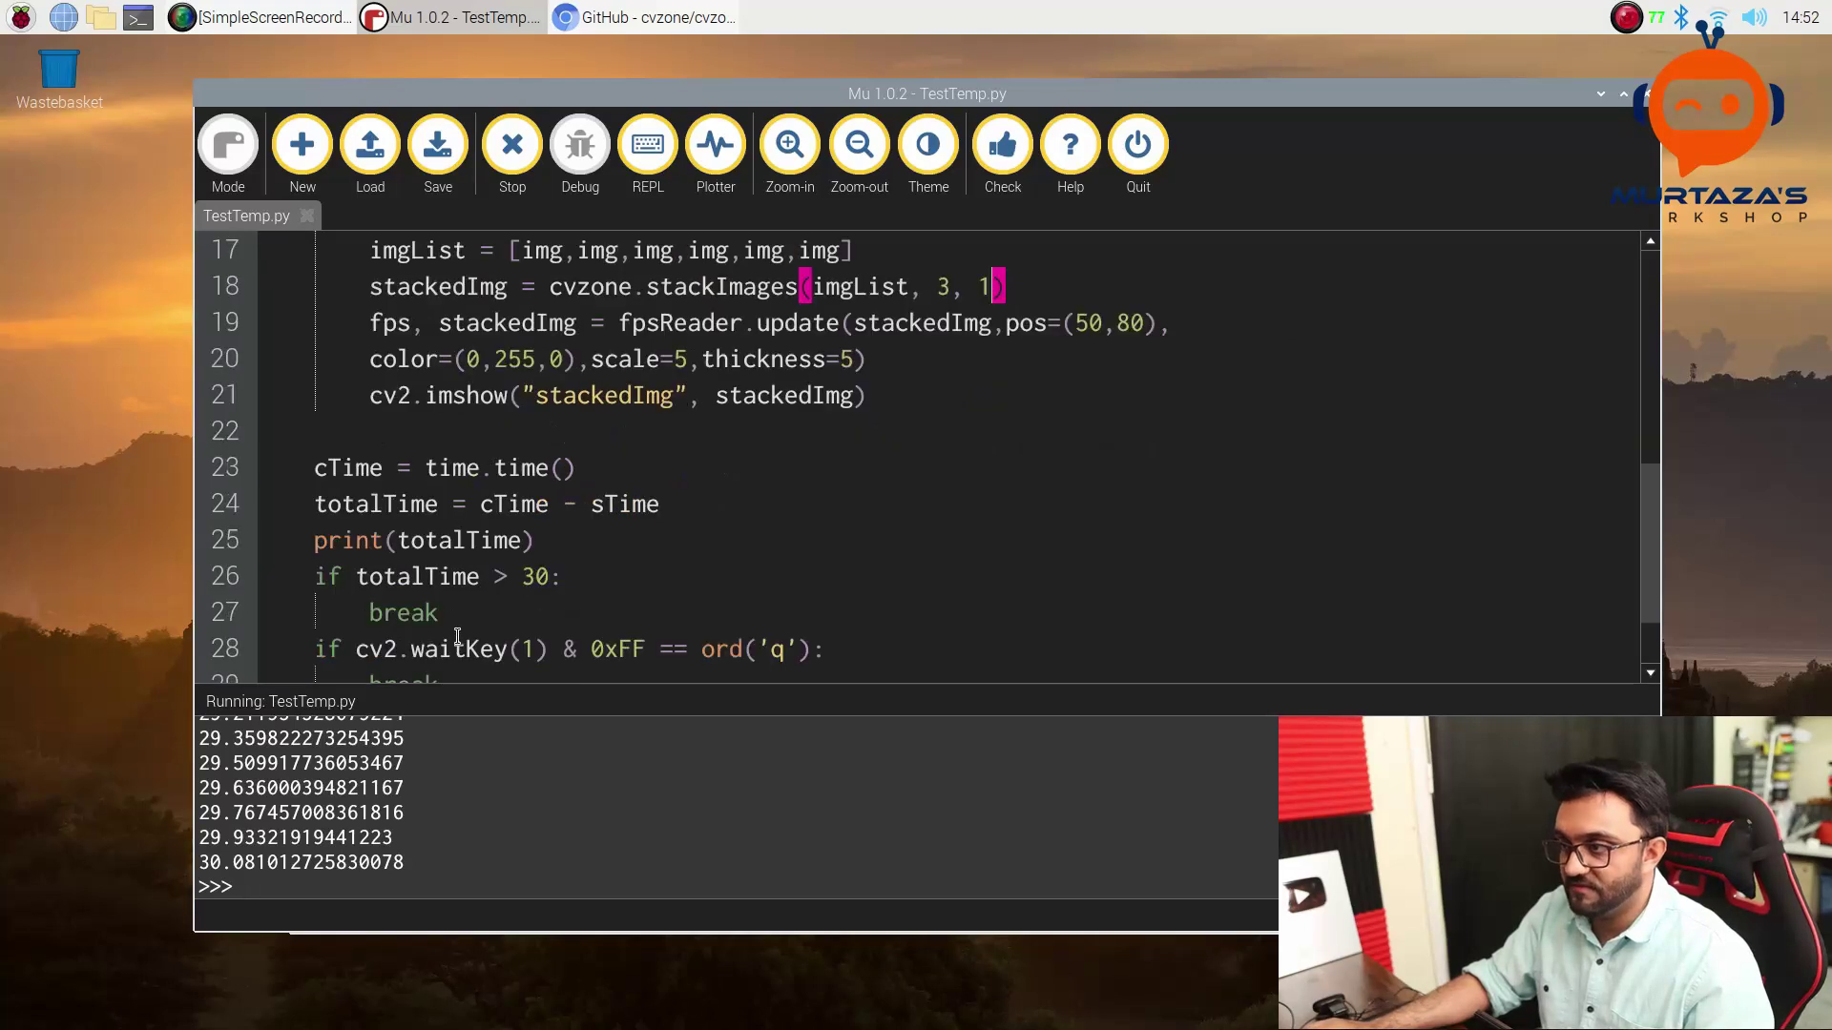
Raise the run time limit on line 26 from 30 to 60 seconds and save.
left_click(540, 559)
key("BackSpace")
type("6")
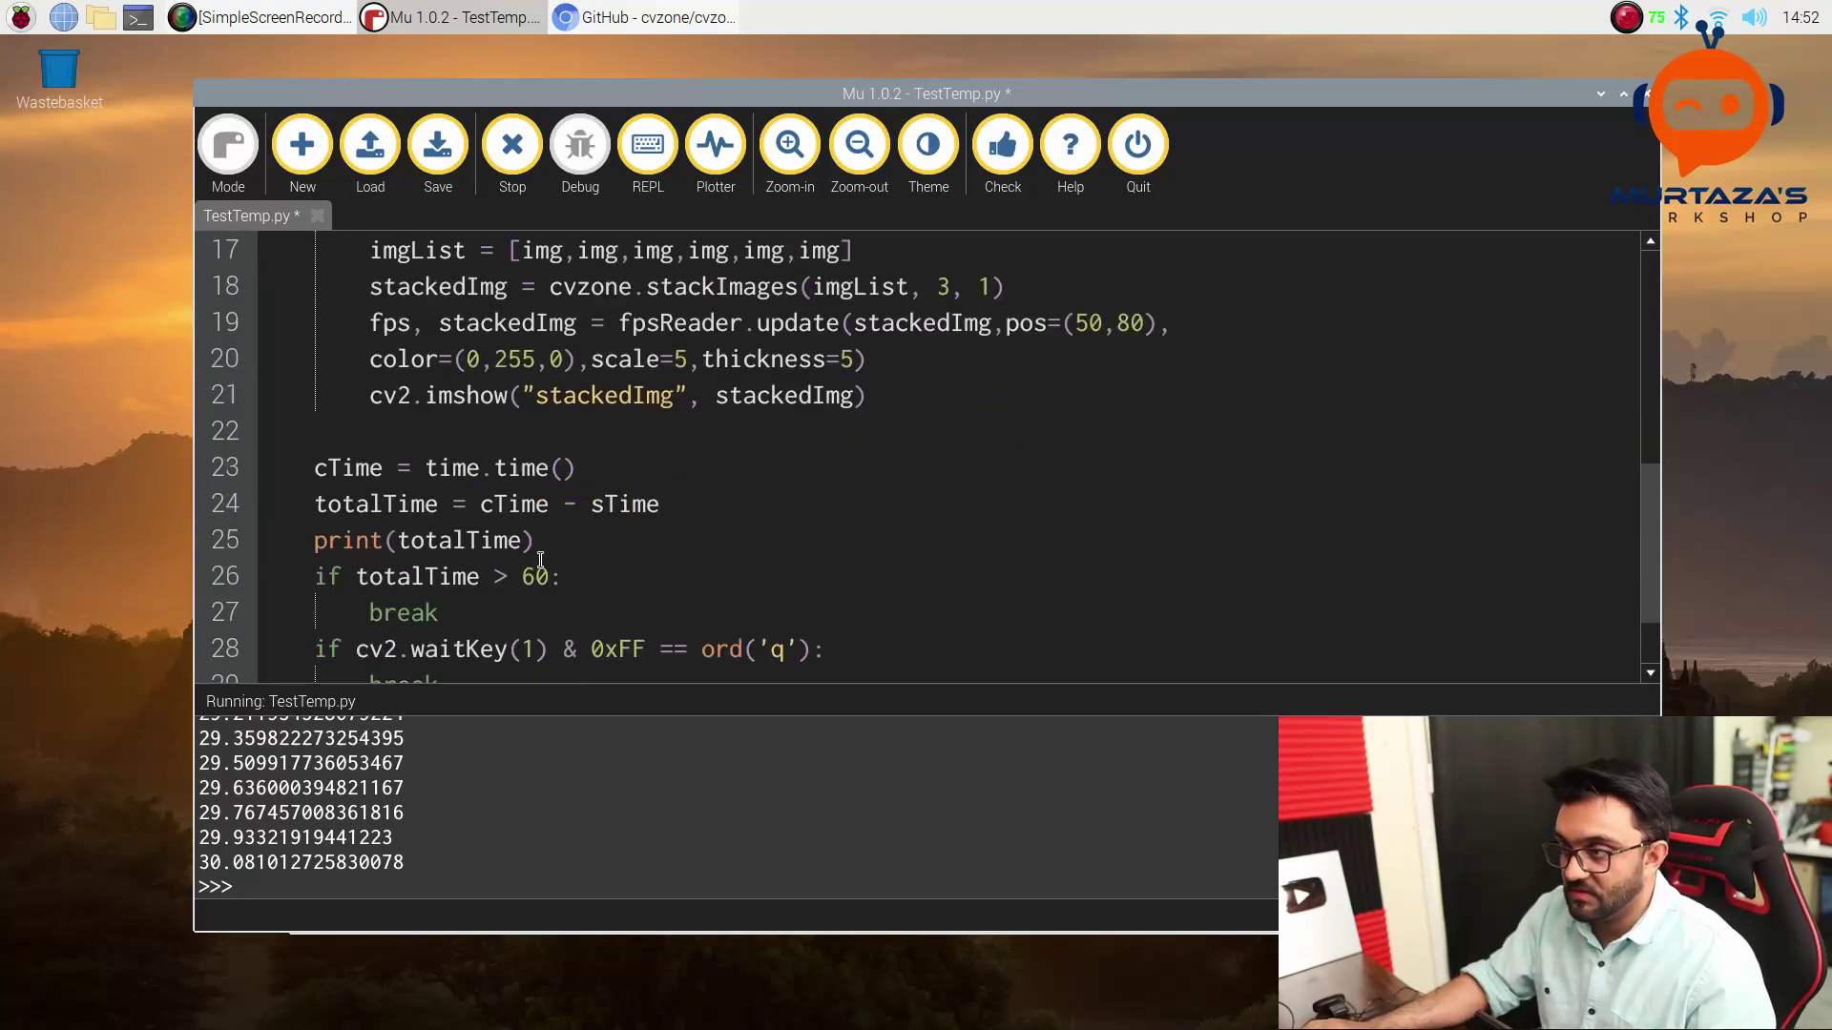
key("ctrl+s")
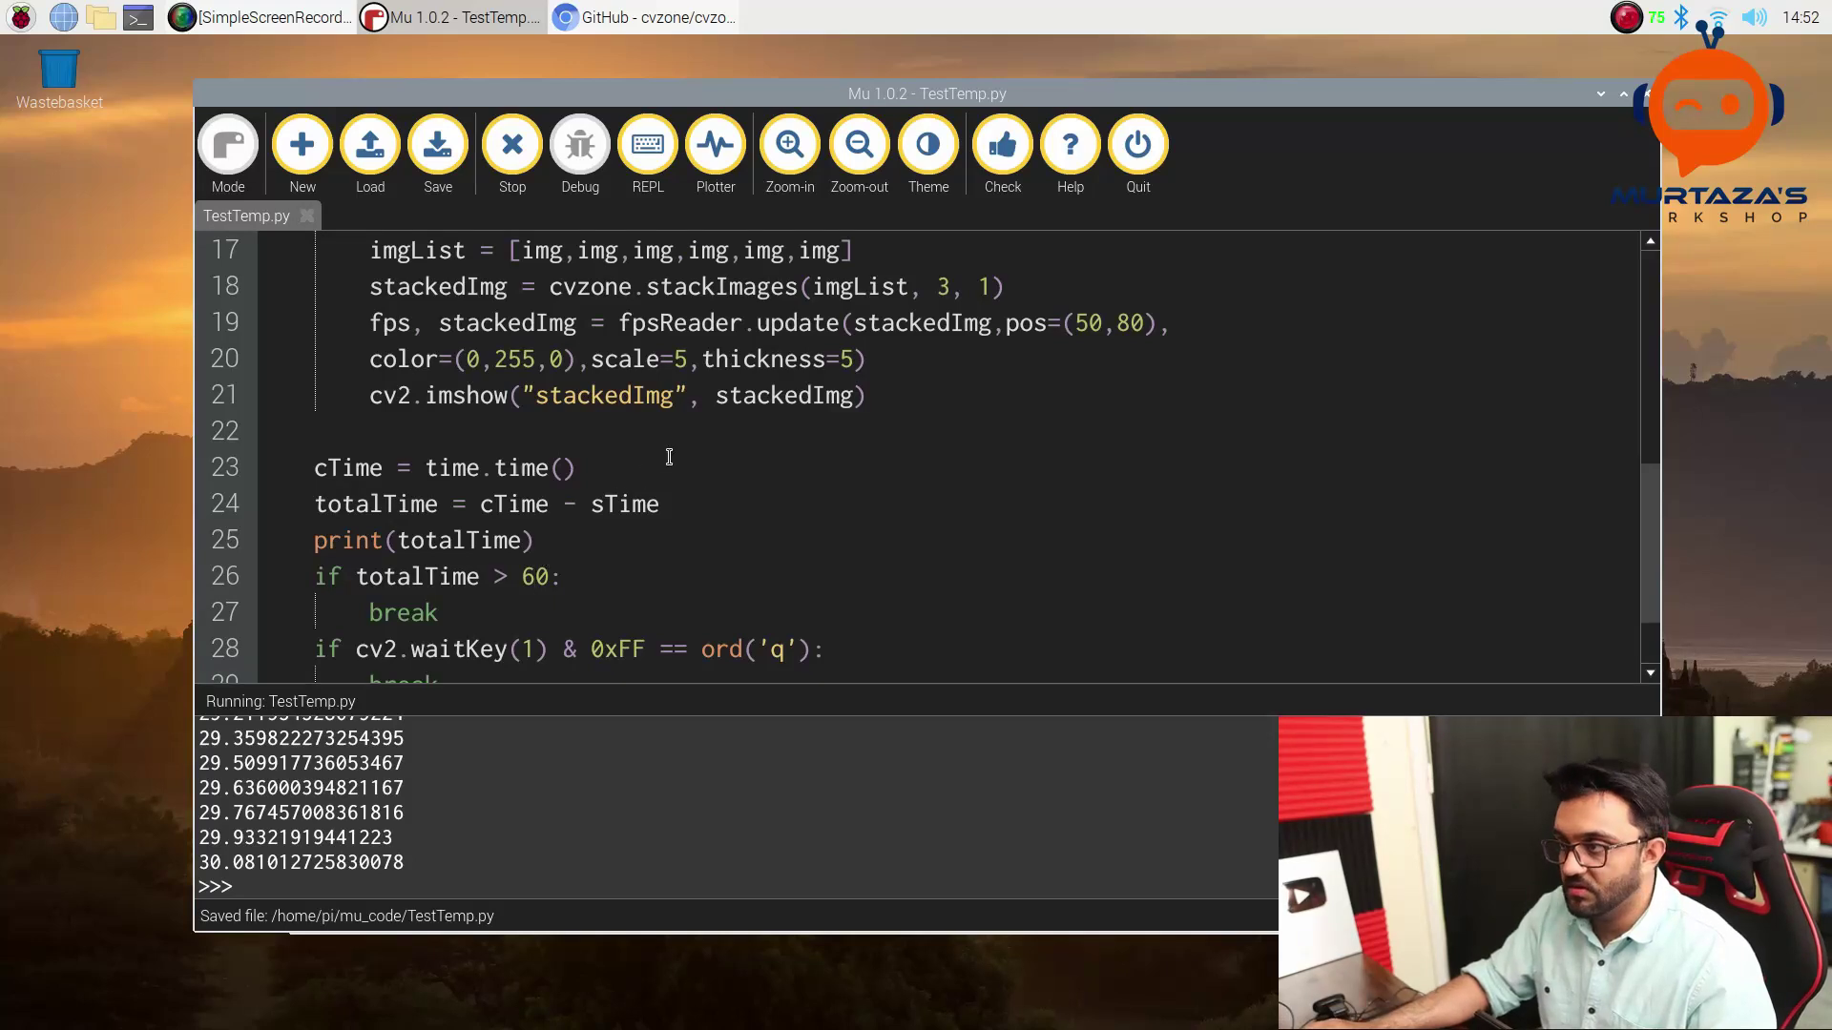
scroll(669, 458, "up", 1)
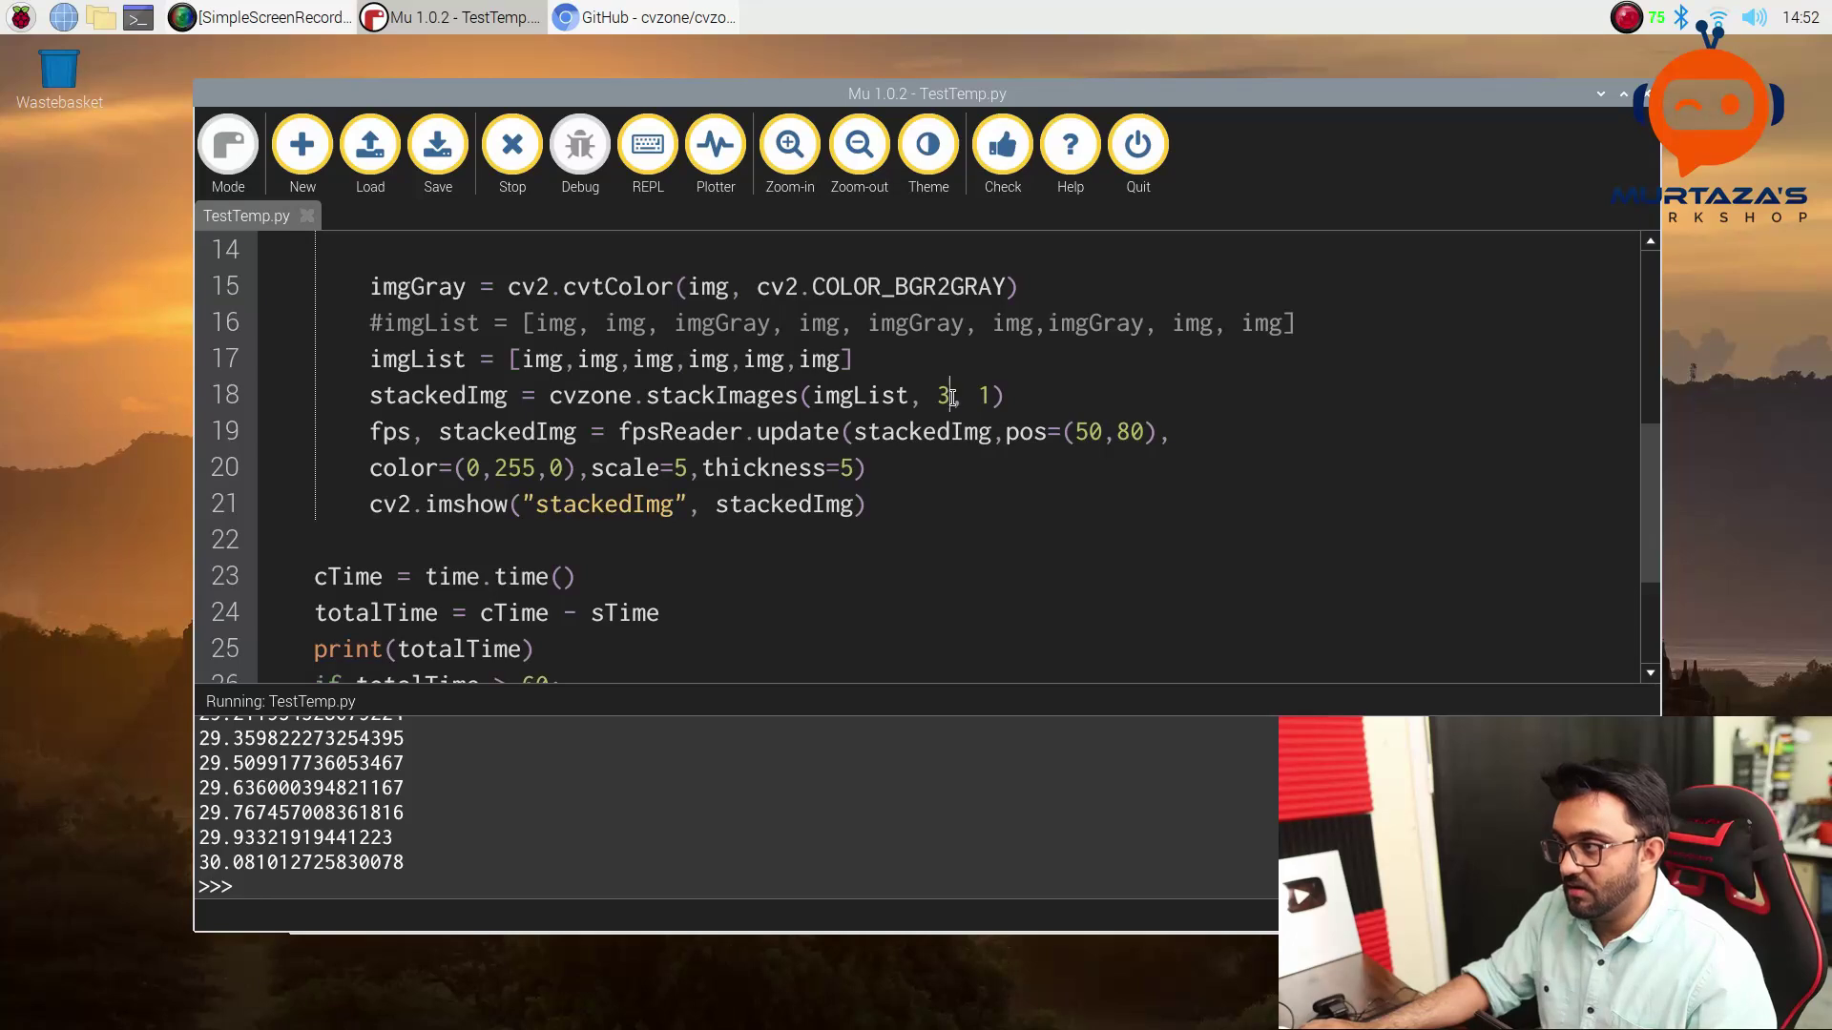
Cut the image list to one img with ]# and run the single-image script.
left_click_drag(853, 360, 585, 369)
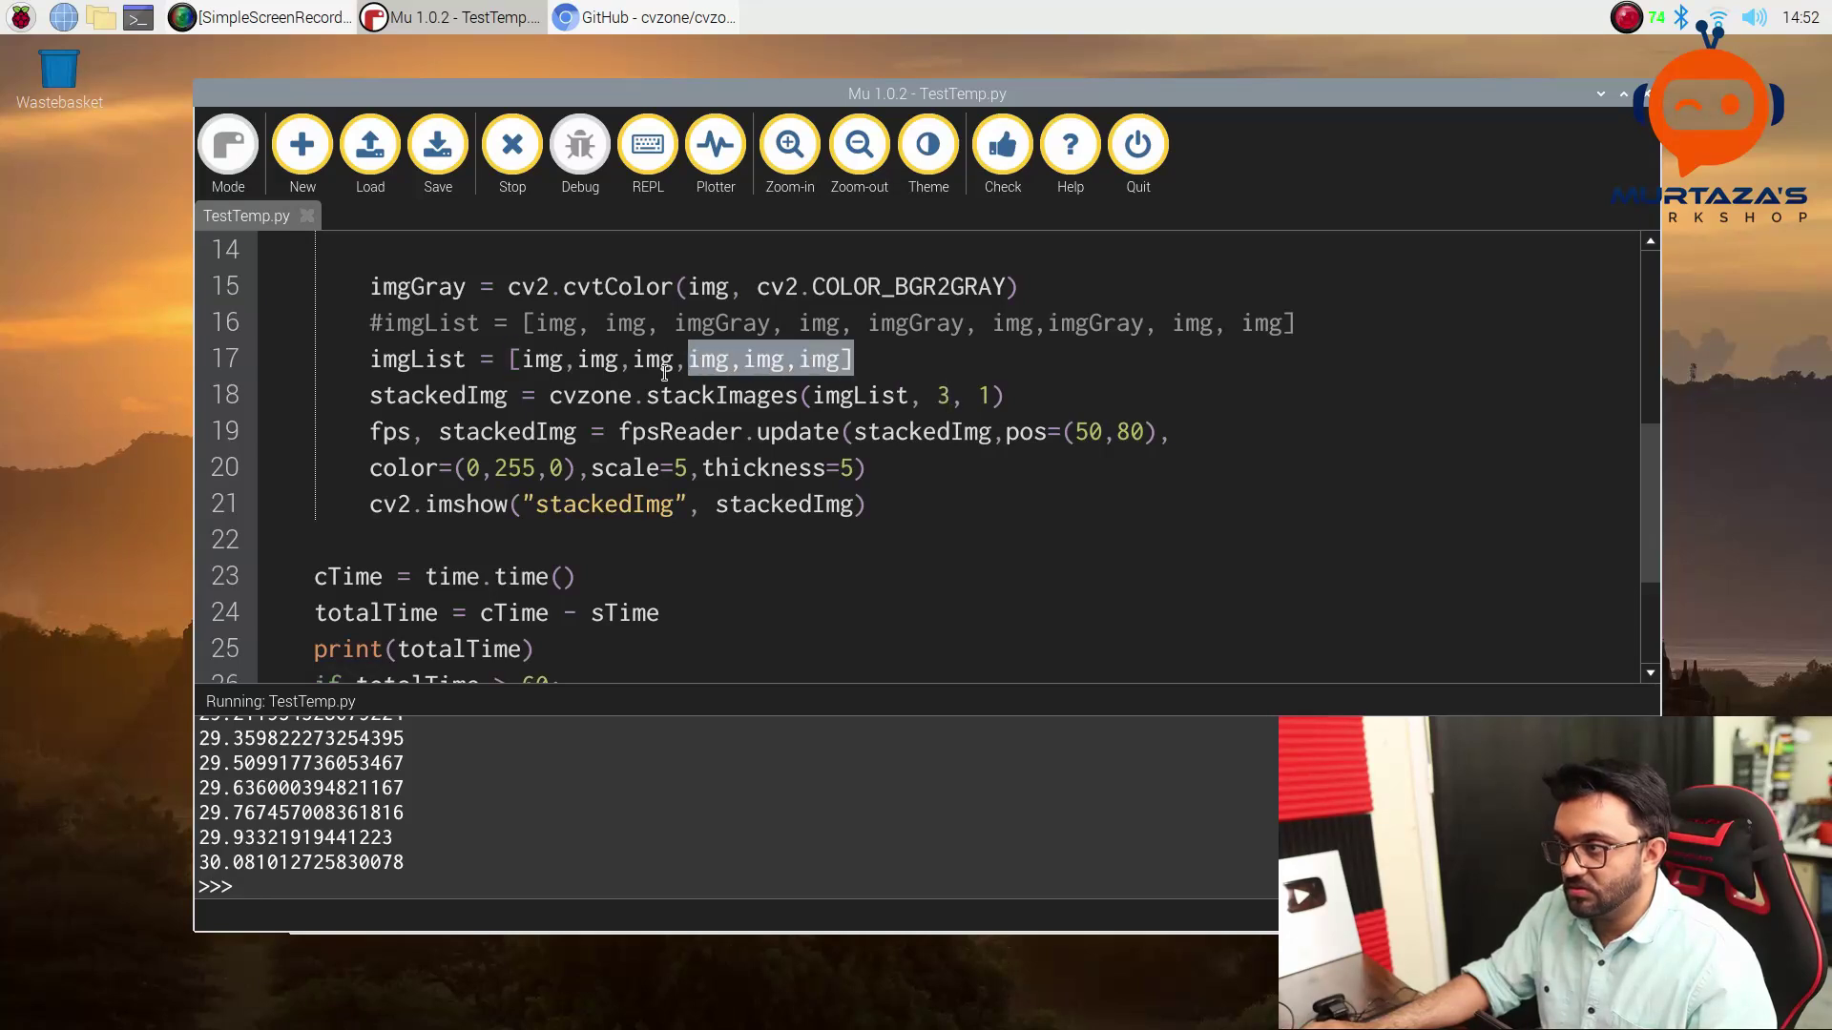
left_click(565, 373)
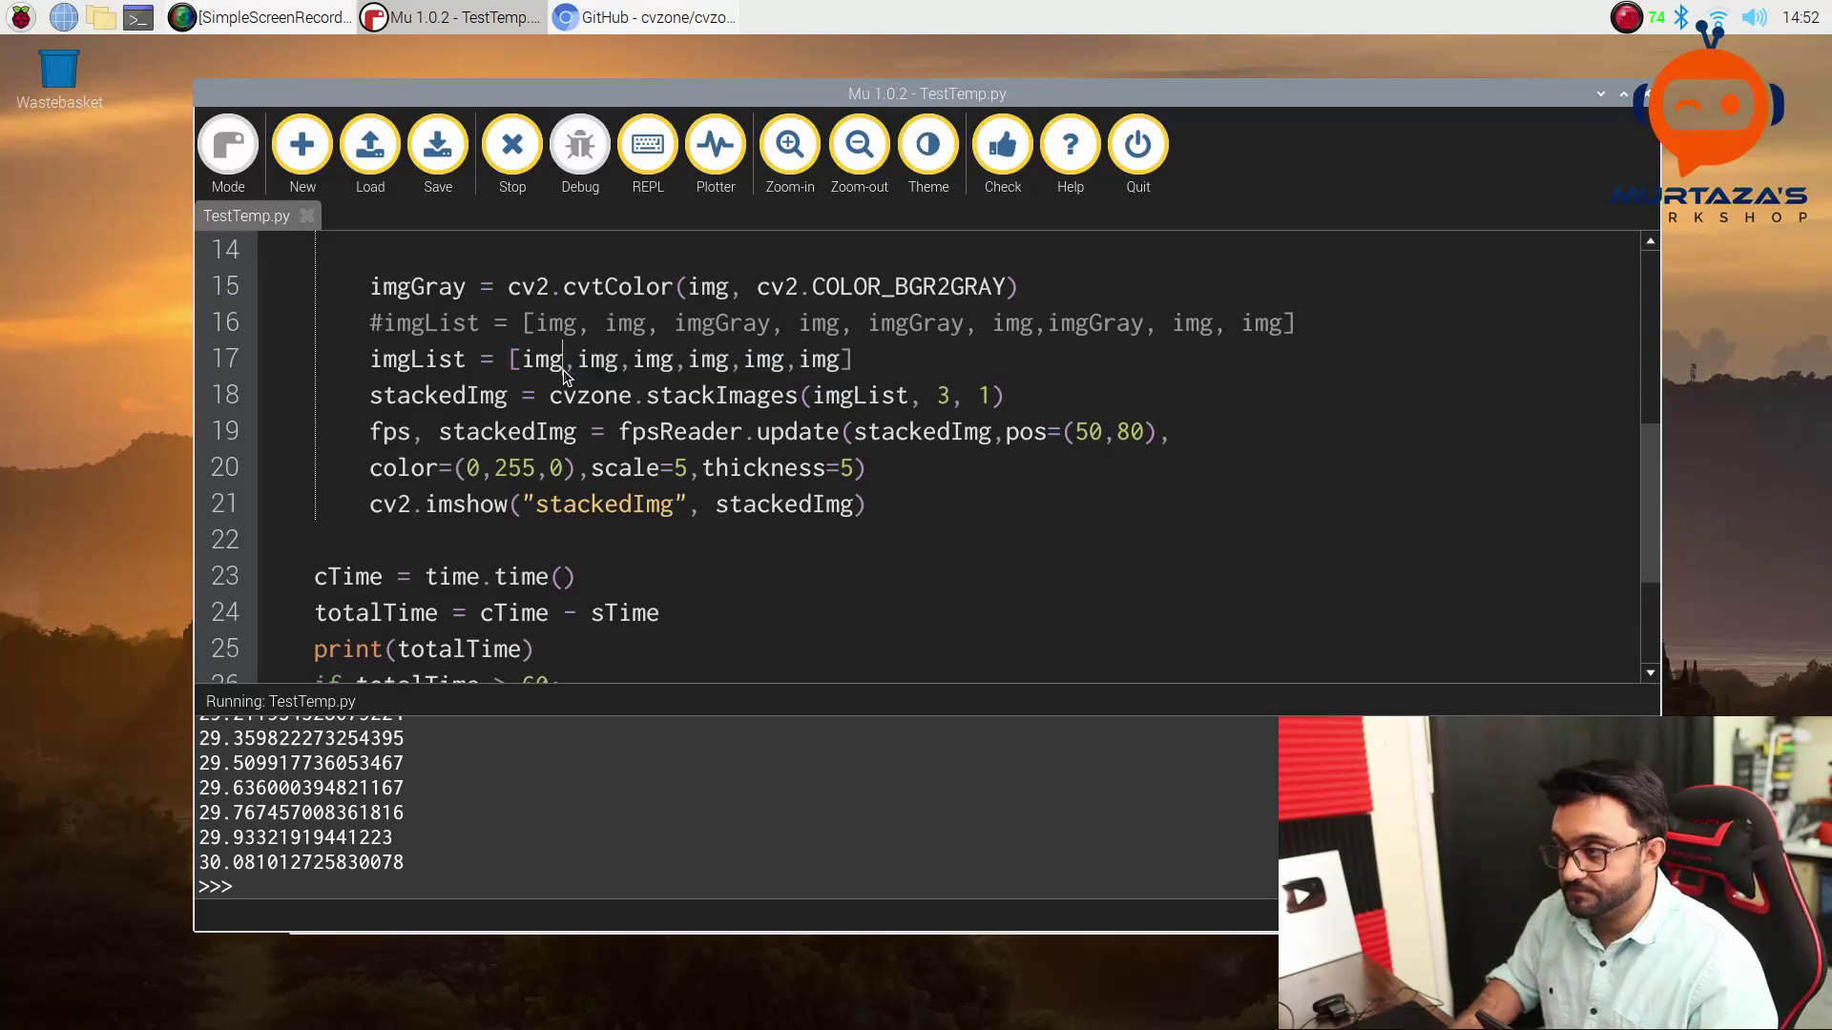
type("]#")
key("F5")
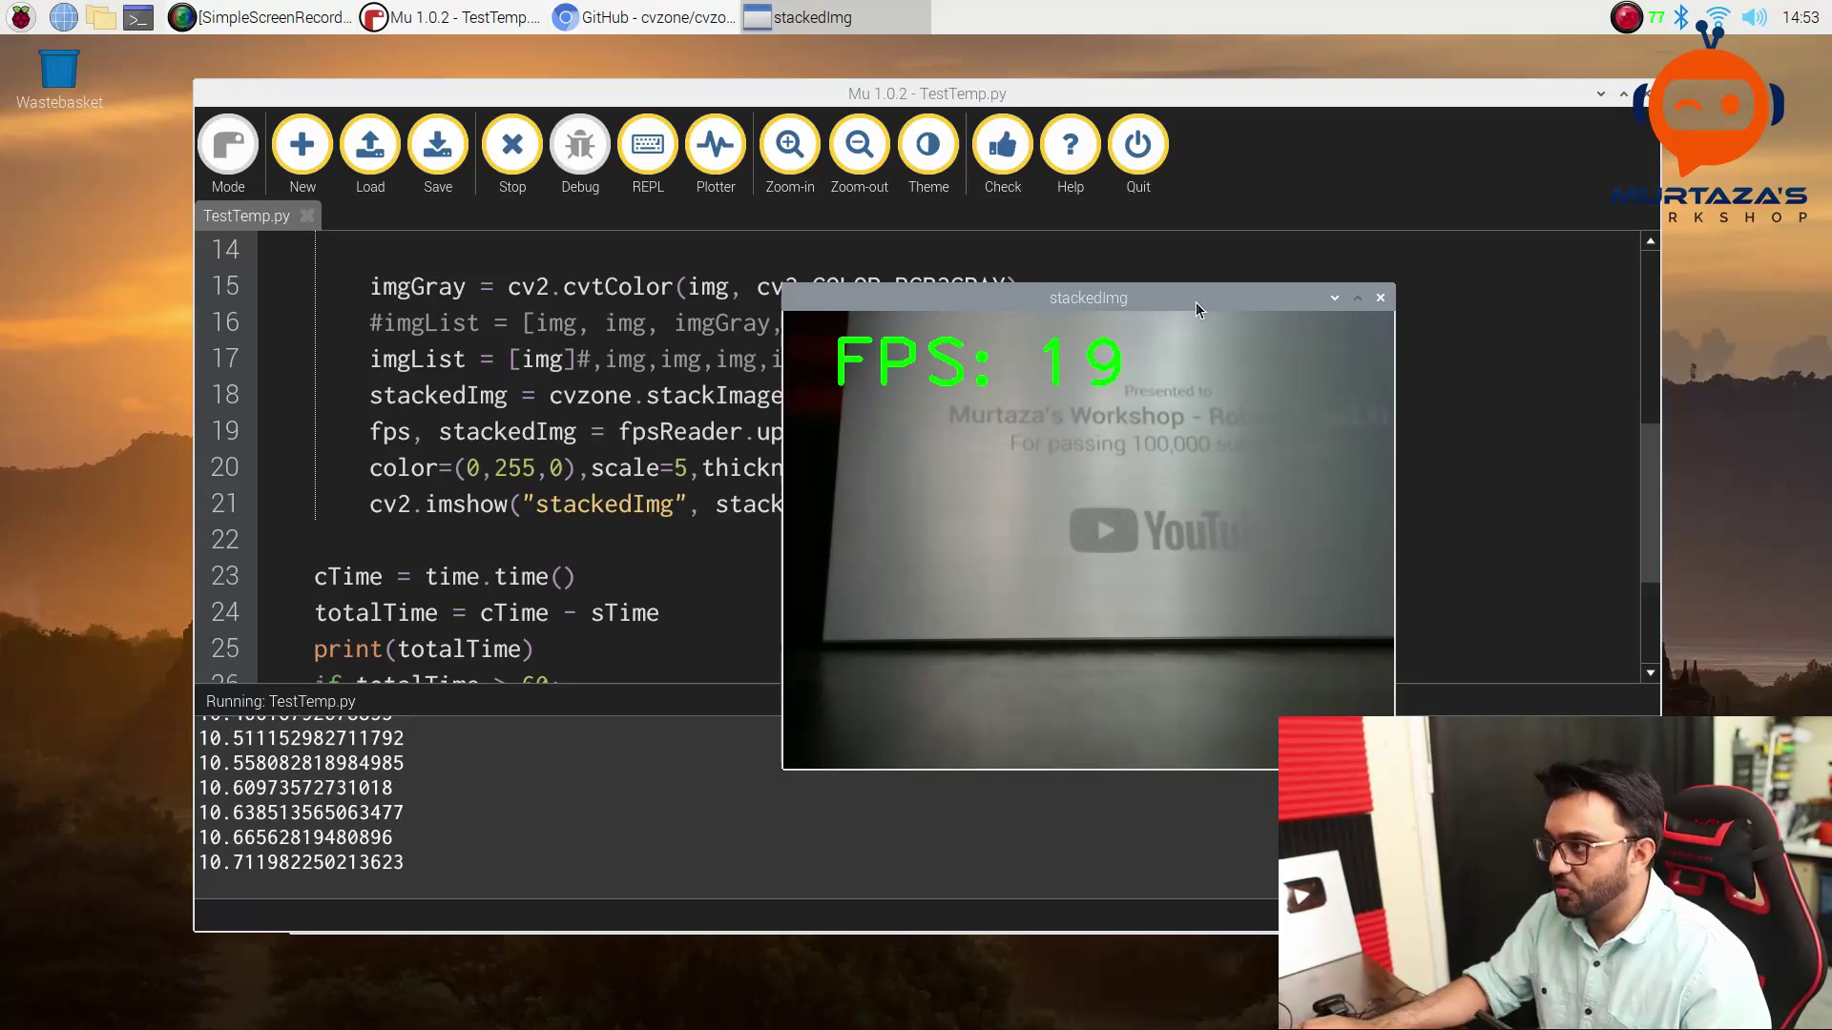
left_click_drag(1195, 306, 1190, 270)
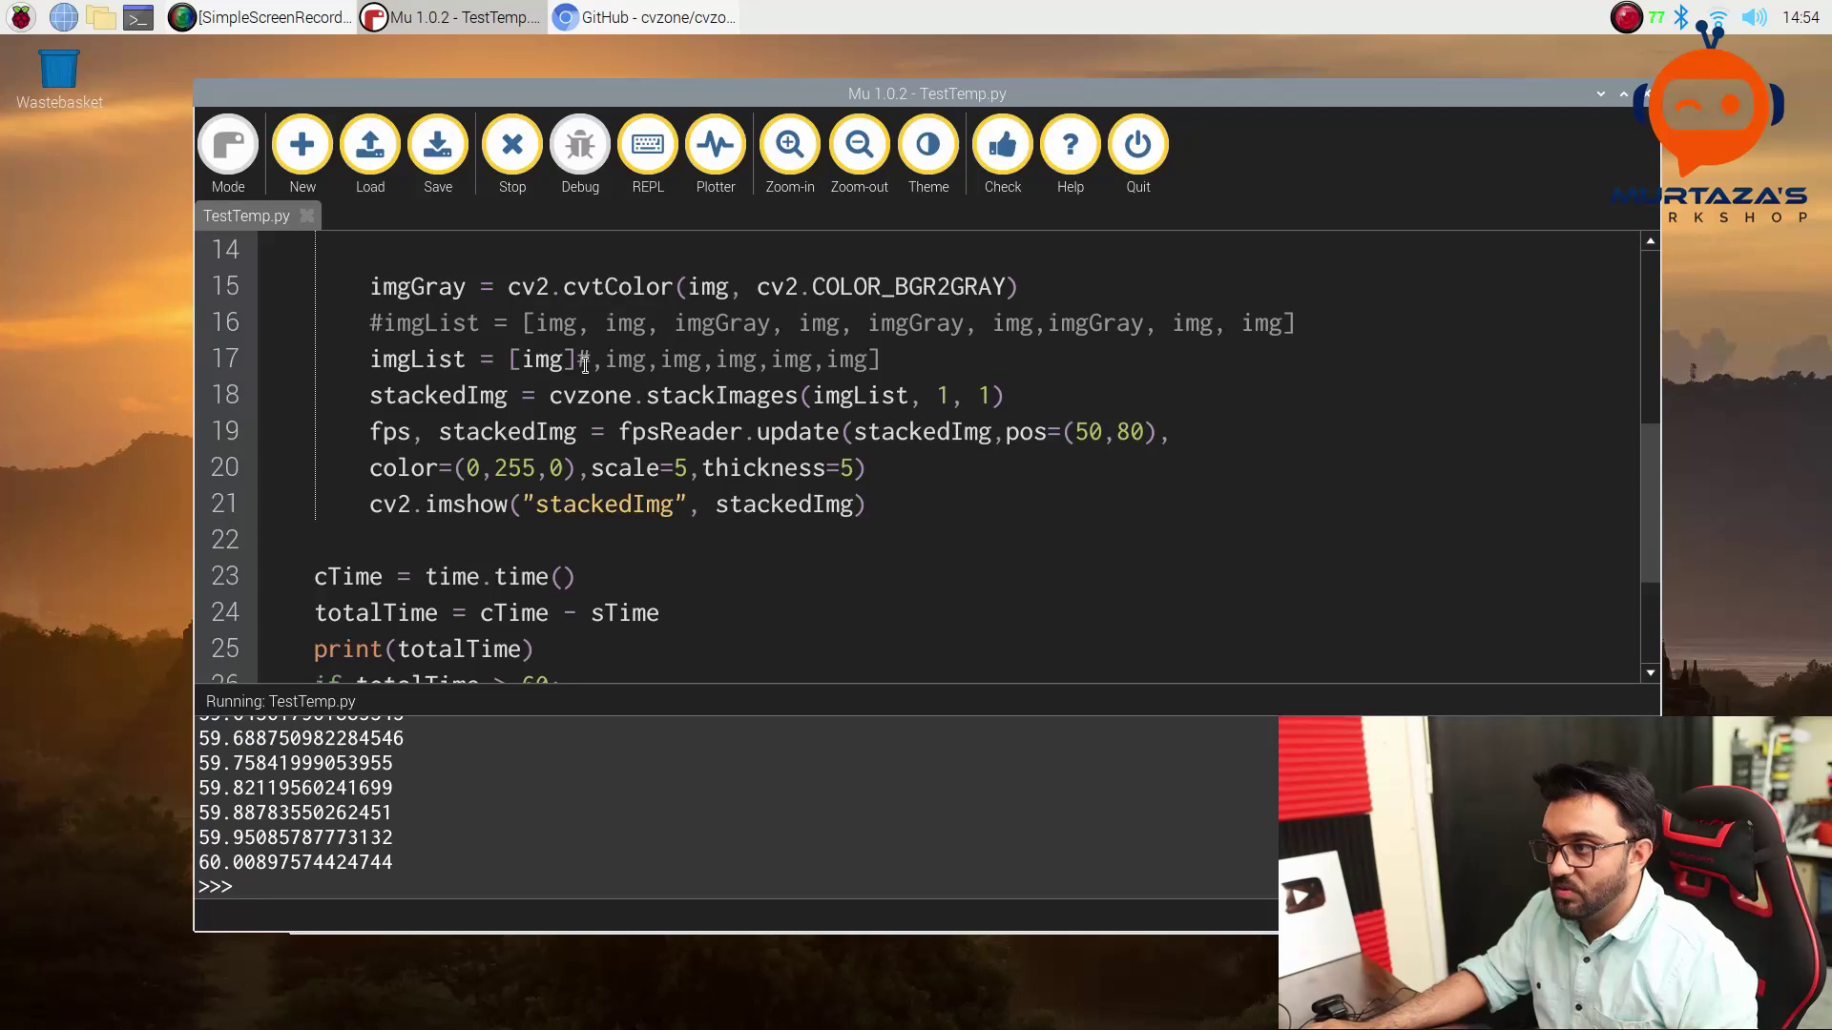
Remove ]# to restore all six images, save, and set three images per row.
key("BackSpace")
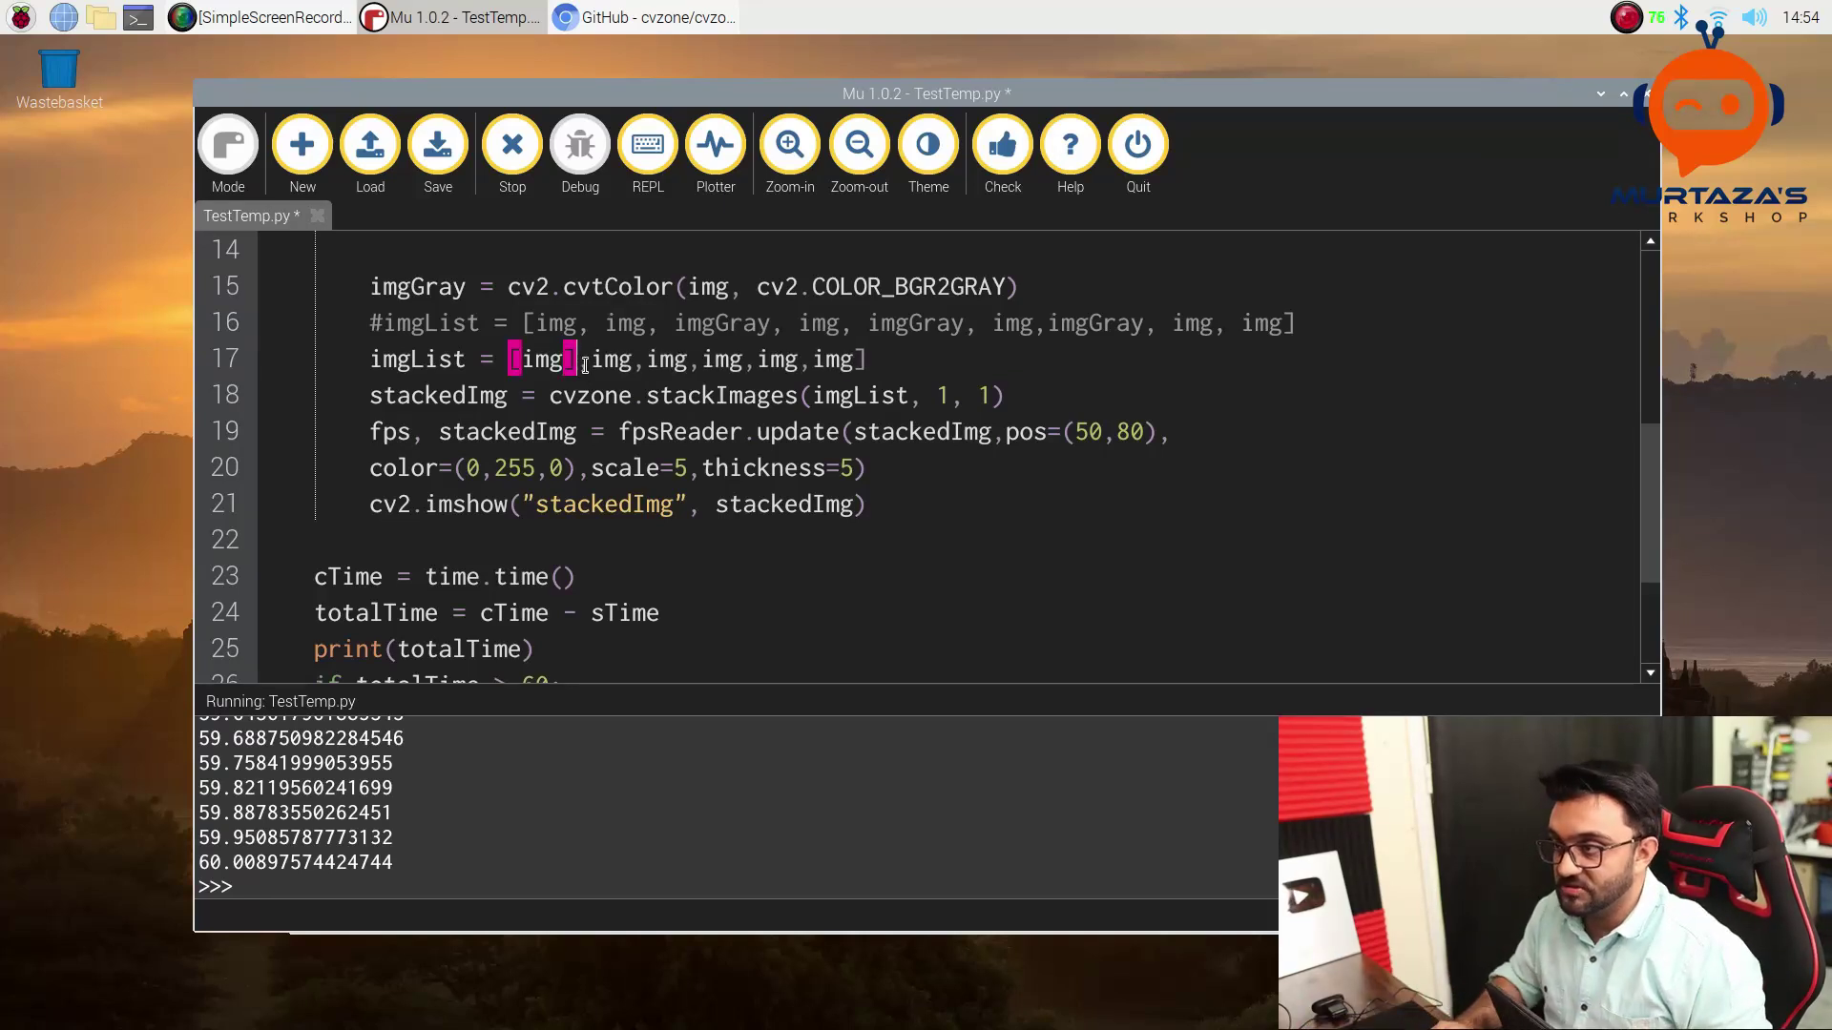
key("BackSpace")
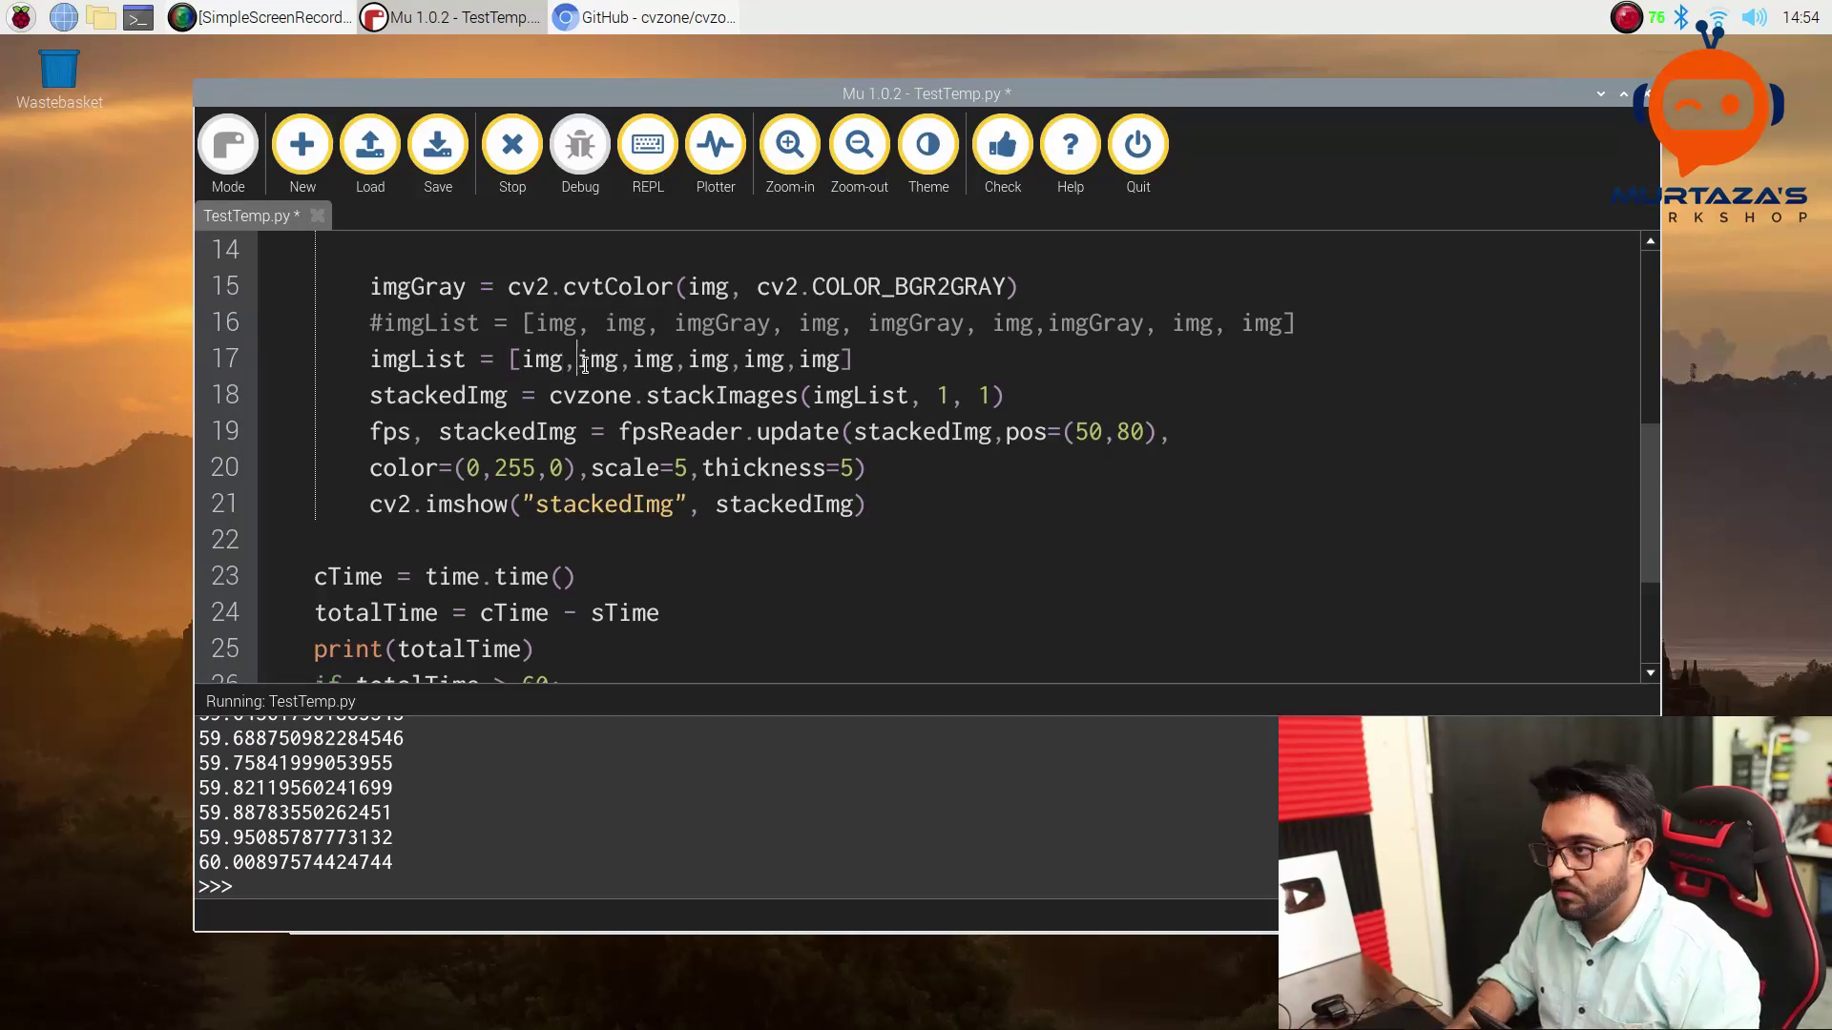
key("ctrl+s")
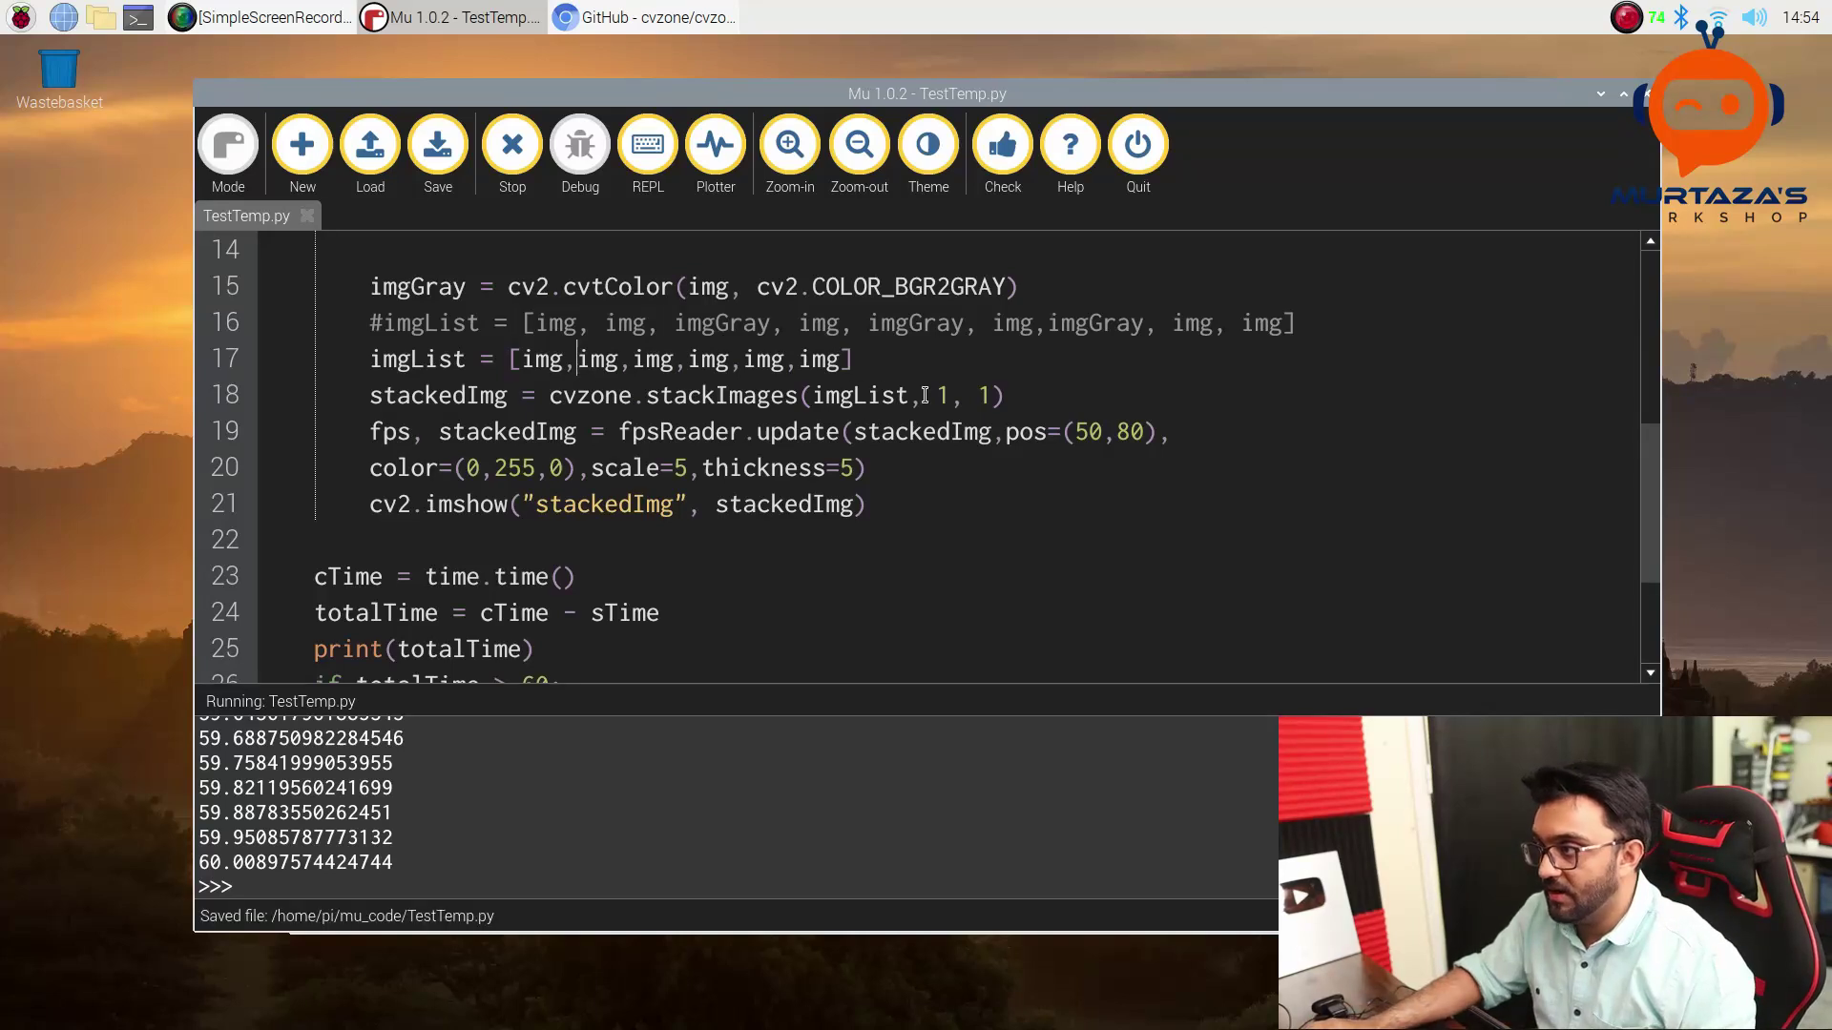
key("BackSpace")
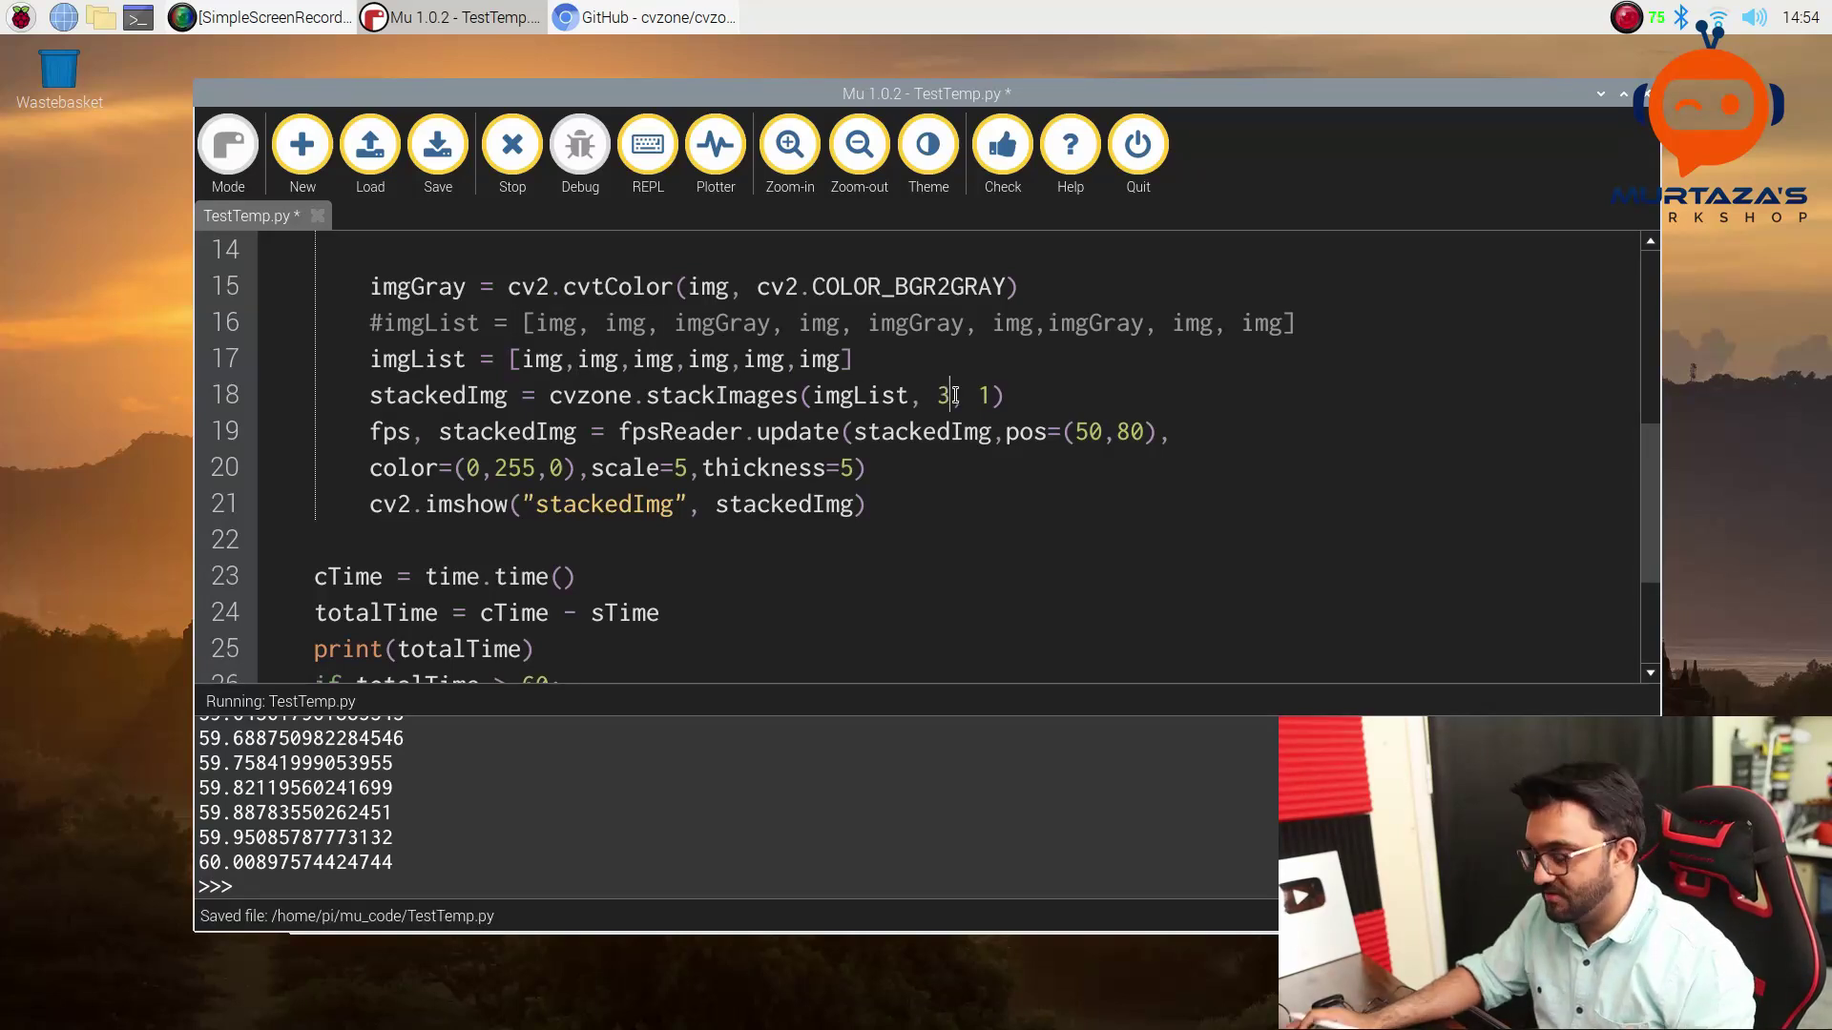
type("3")
Restart the six-image script, moving the stackedImg window right during the 60-second run.
left_click(515, 173)
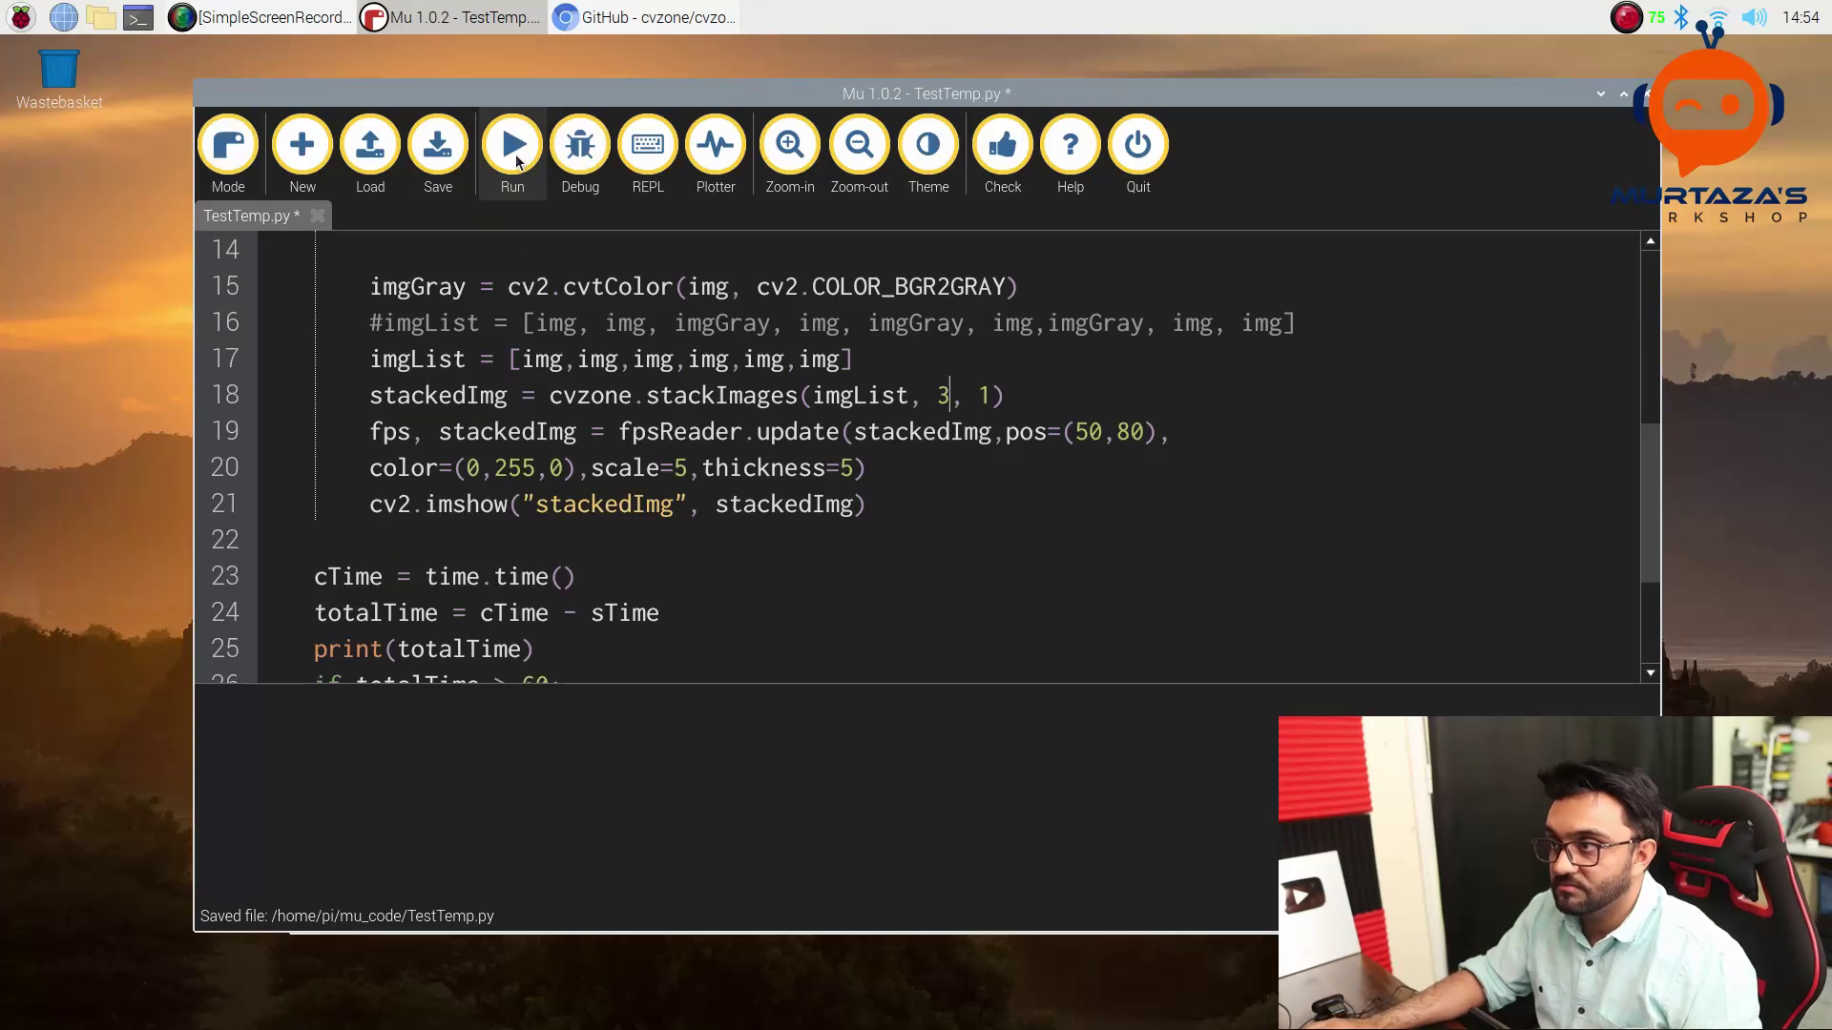
left_click(516, 163)
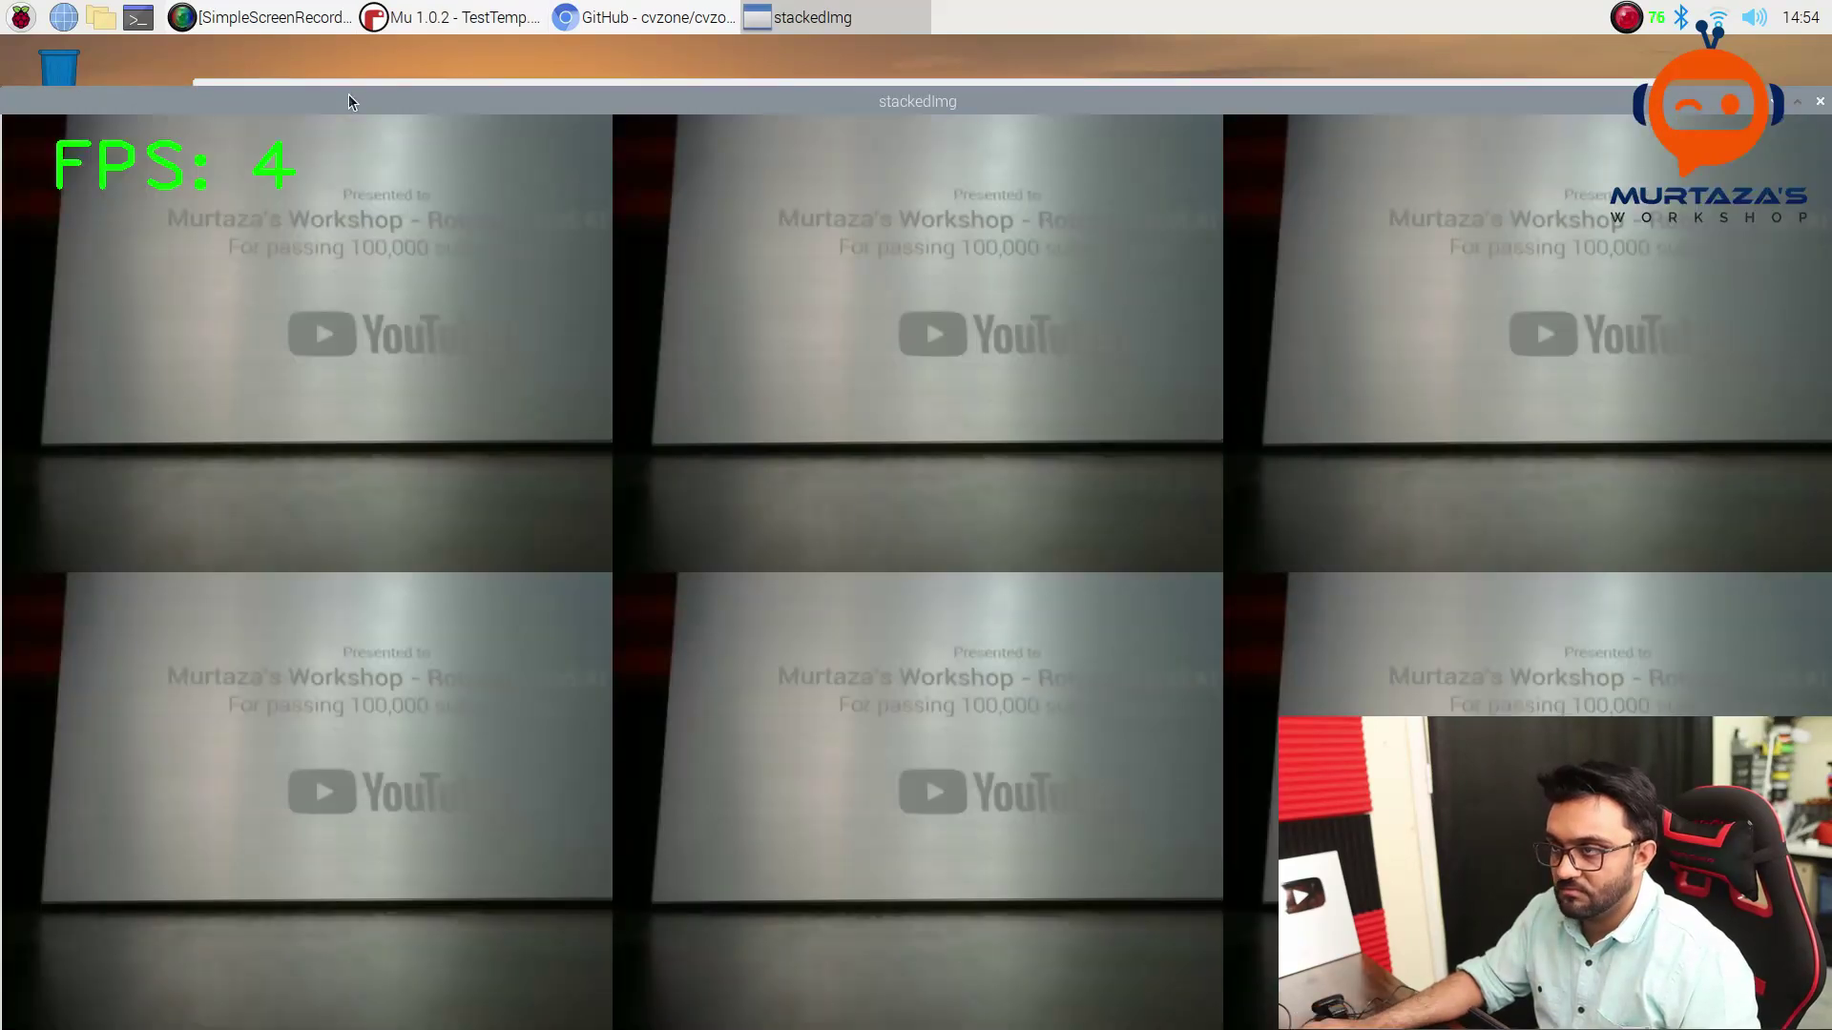
left_click_drag(344, 98, 701, 109)
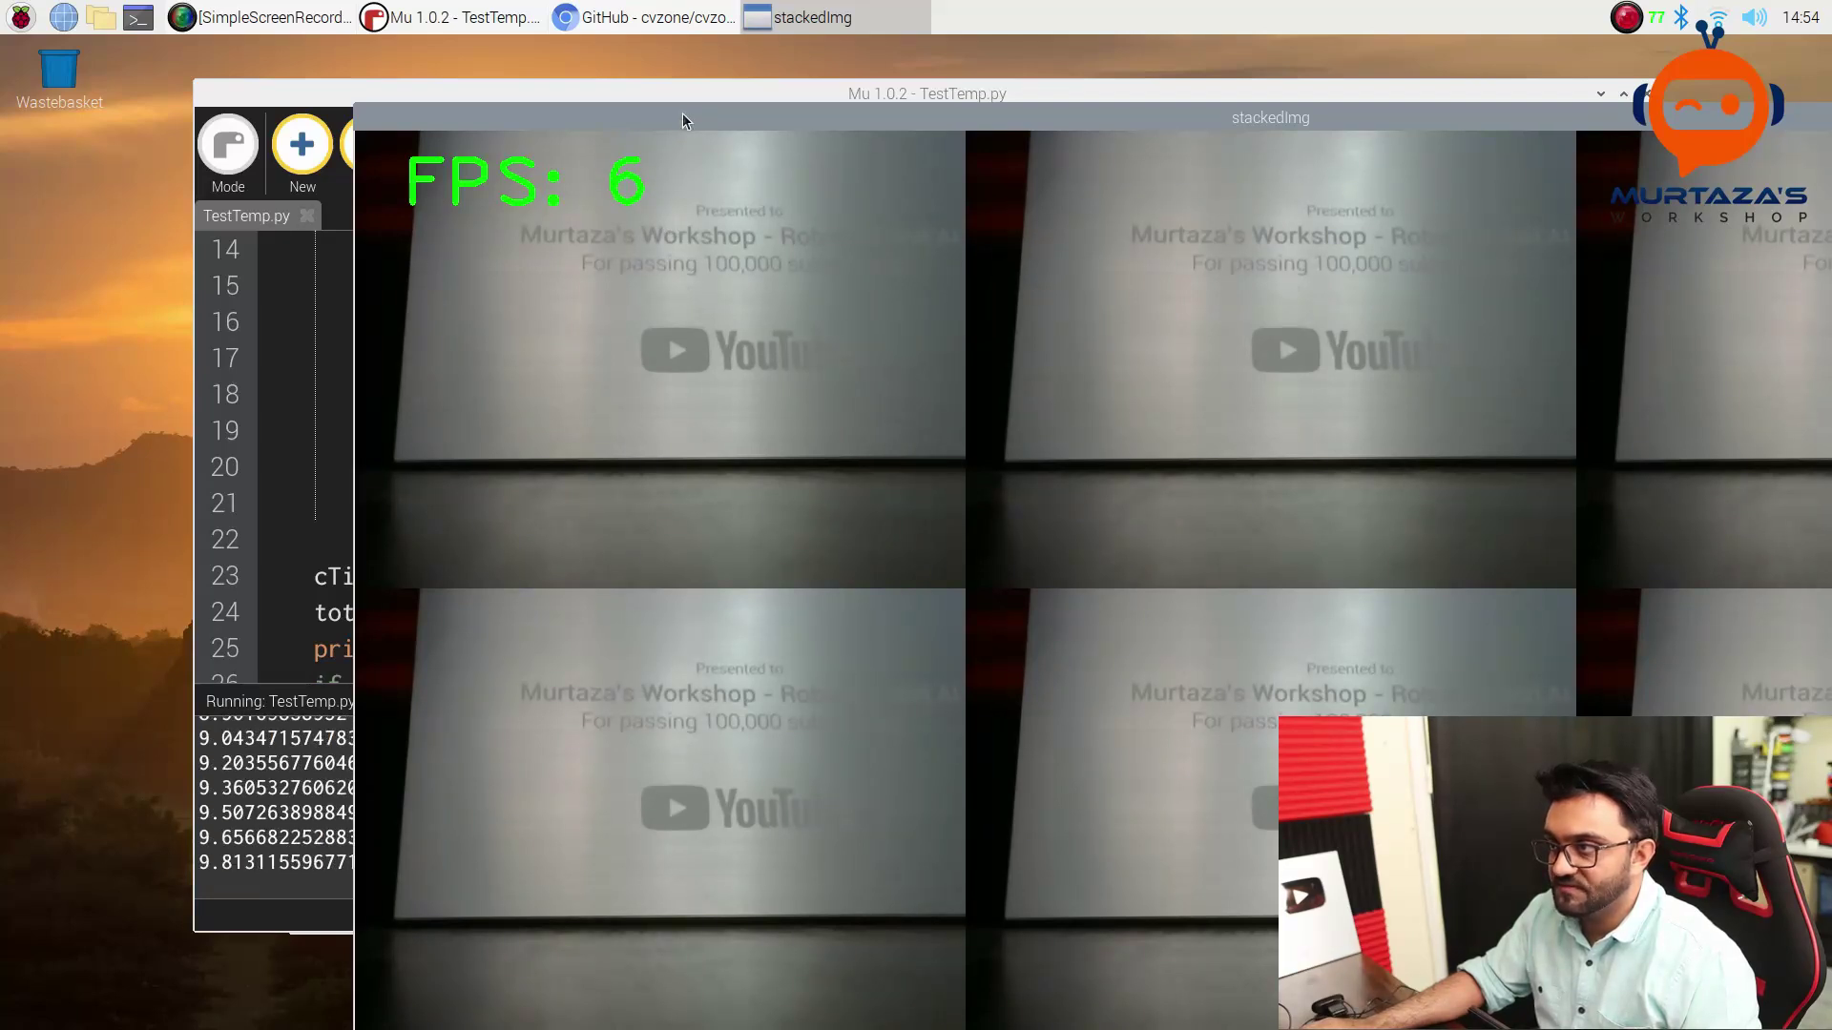
mouse_move(683, 113)
left_mouse_down()
mouse_move(757, 108)
mouse_move(784, 222)
left_mouse_up()
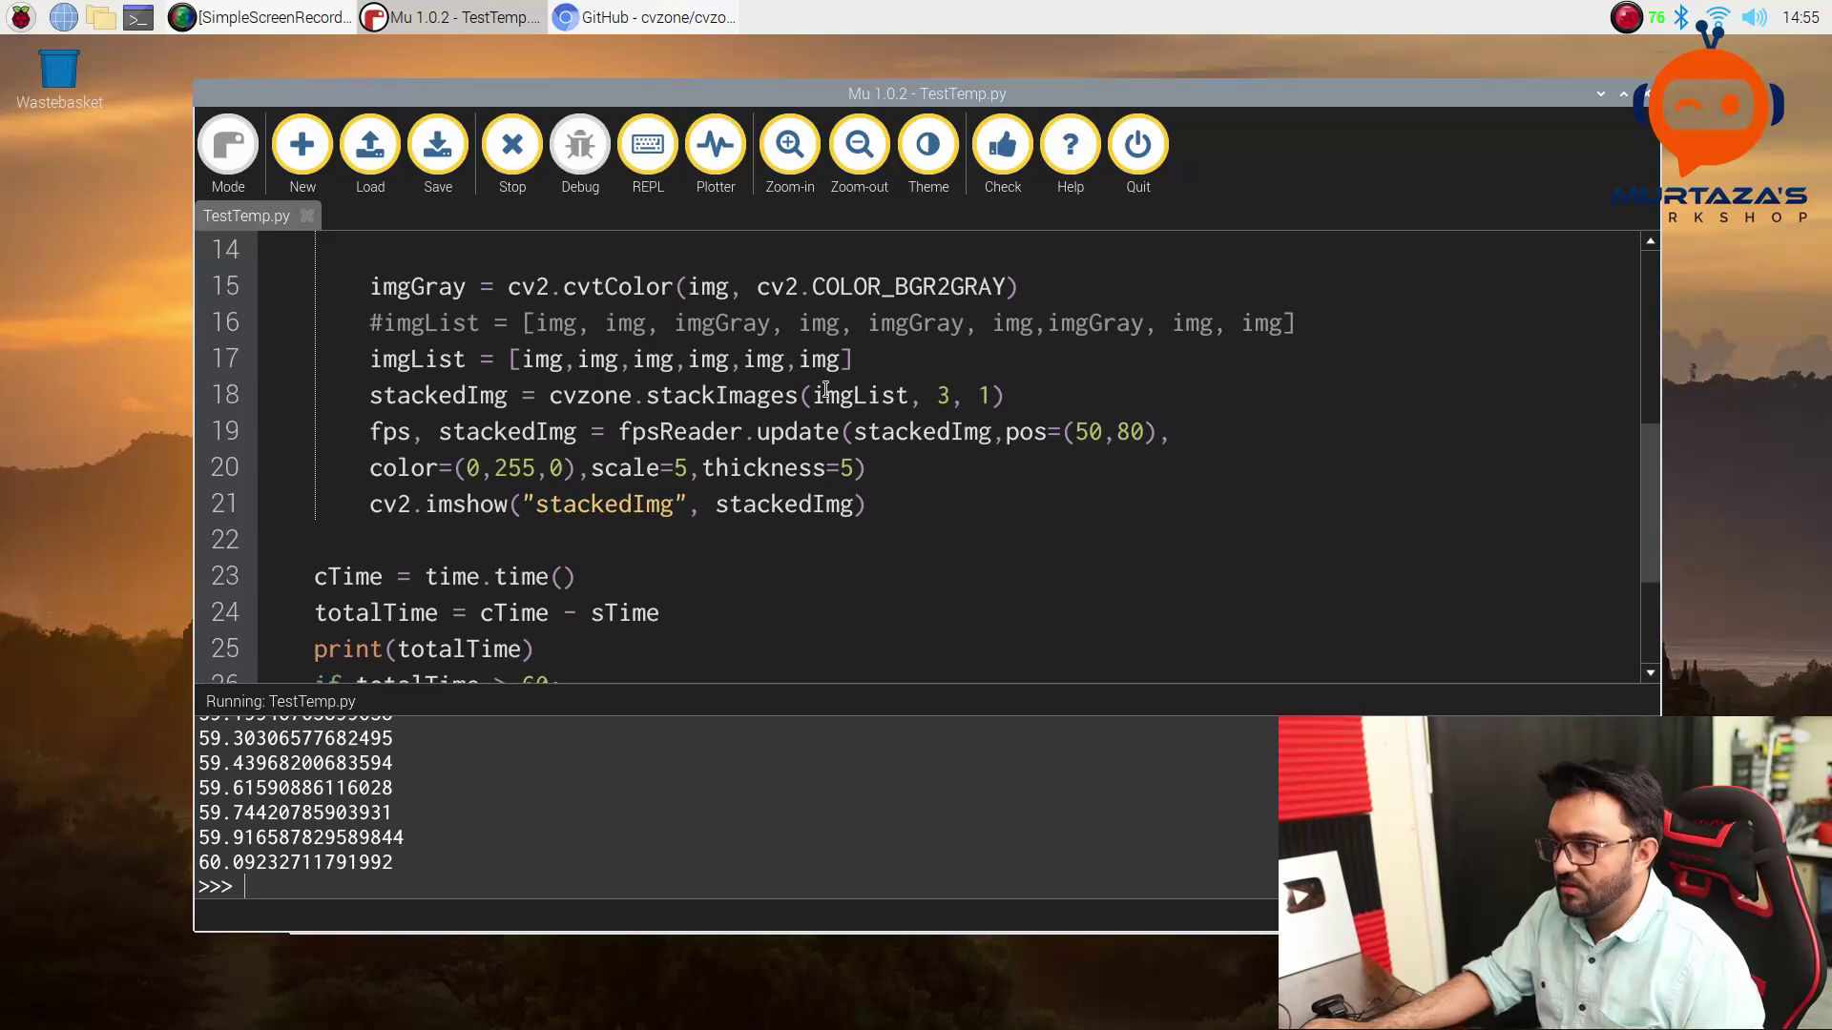
Paste six more img entries for twelve images, set four per row, save, and run.
left_click_drag(845, 360, 518, 360)
key("ctrl+c")
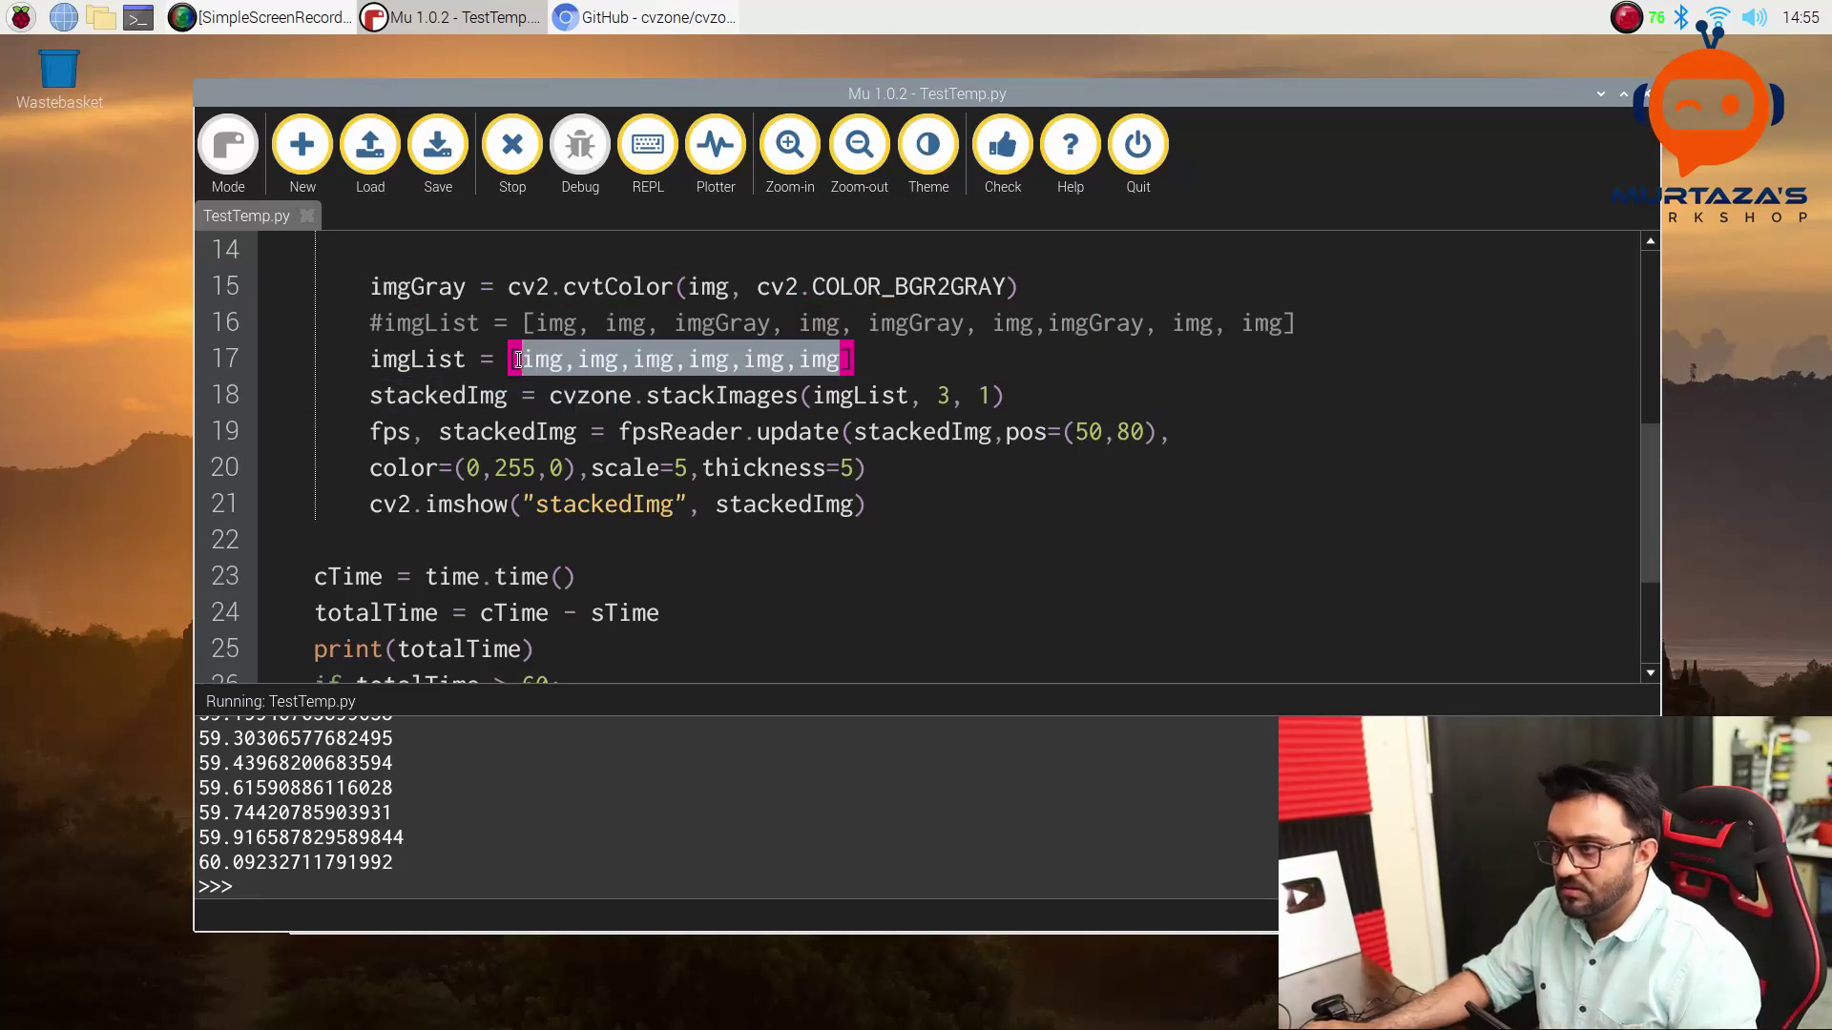
left_click(845, 359)
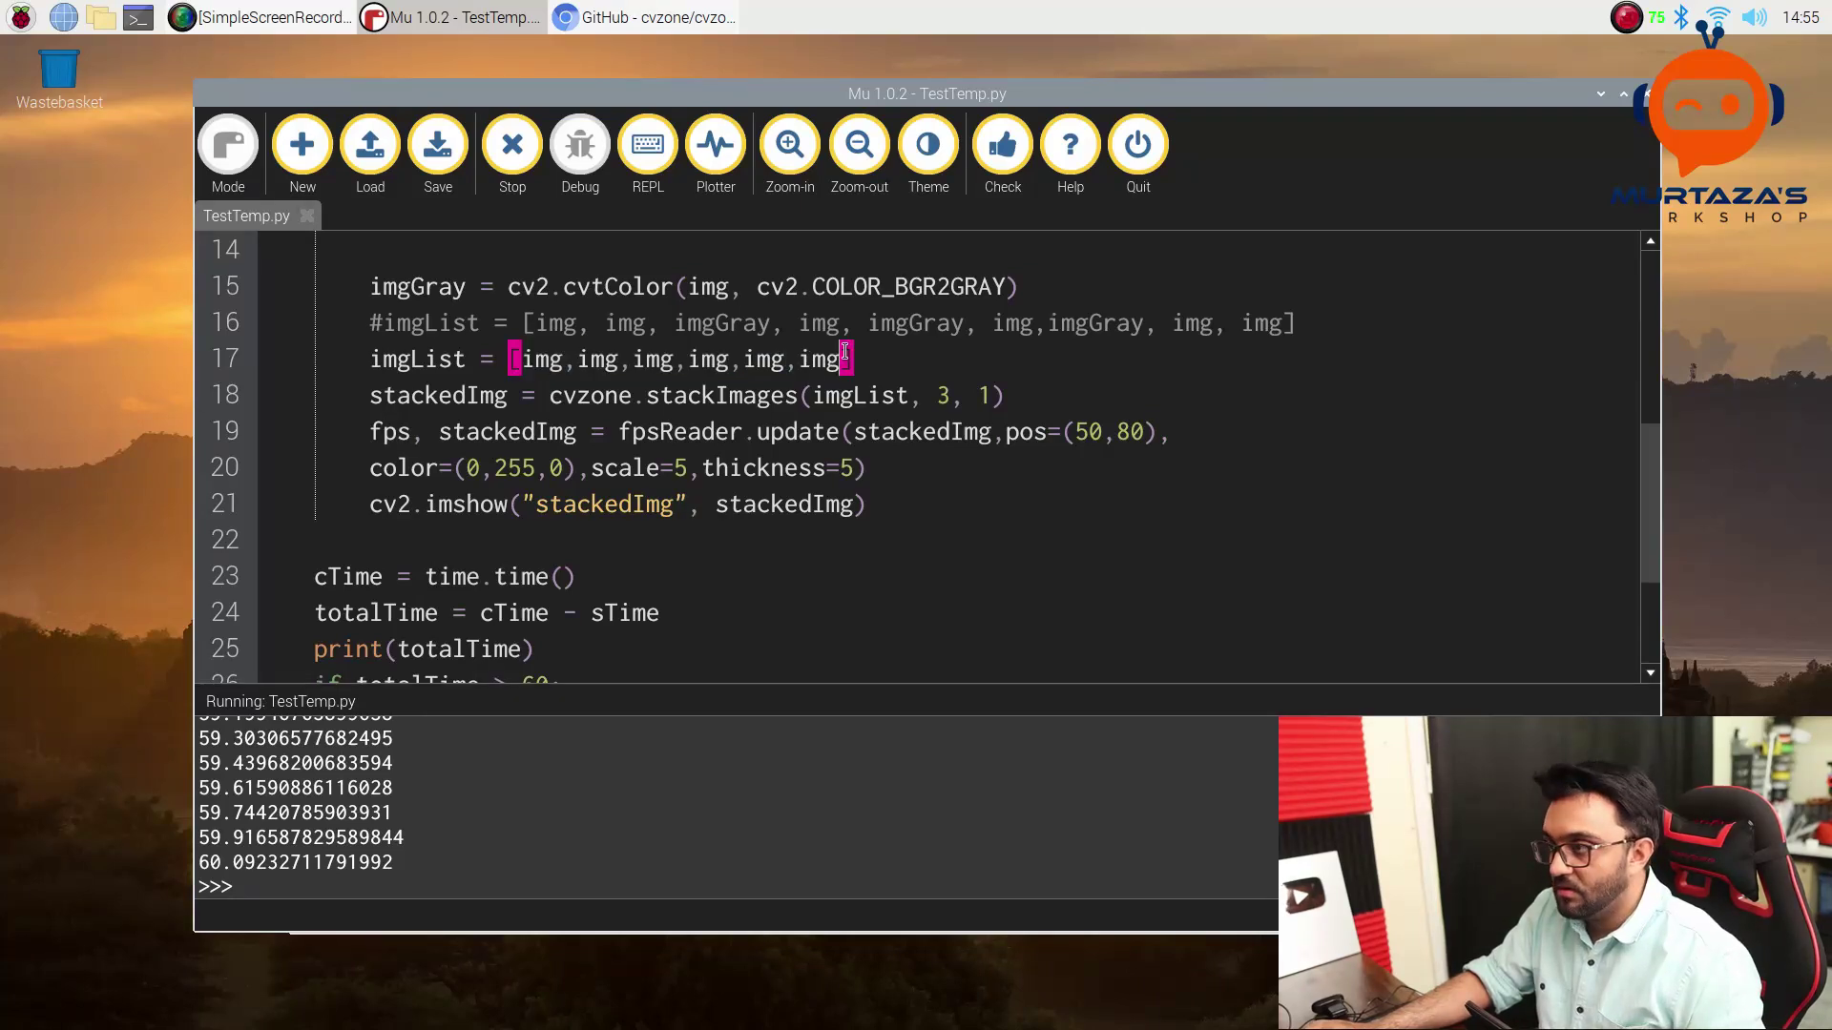
key("ctrl+s")
type(",")
key("ctrl+v")
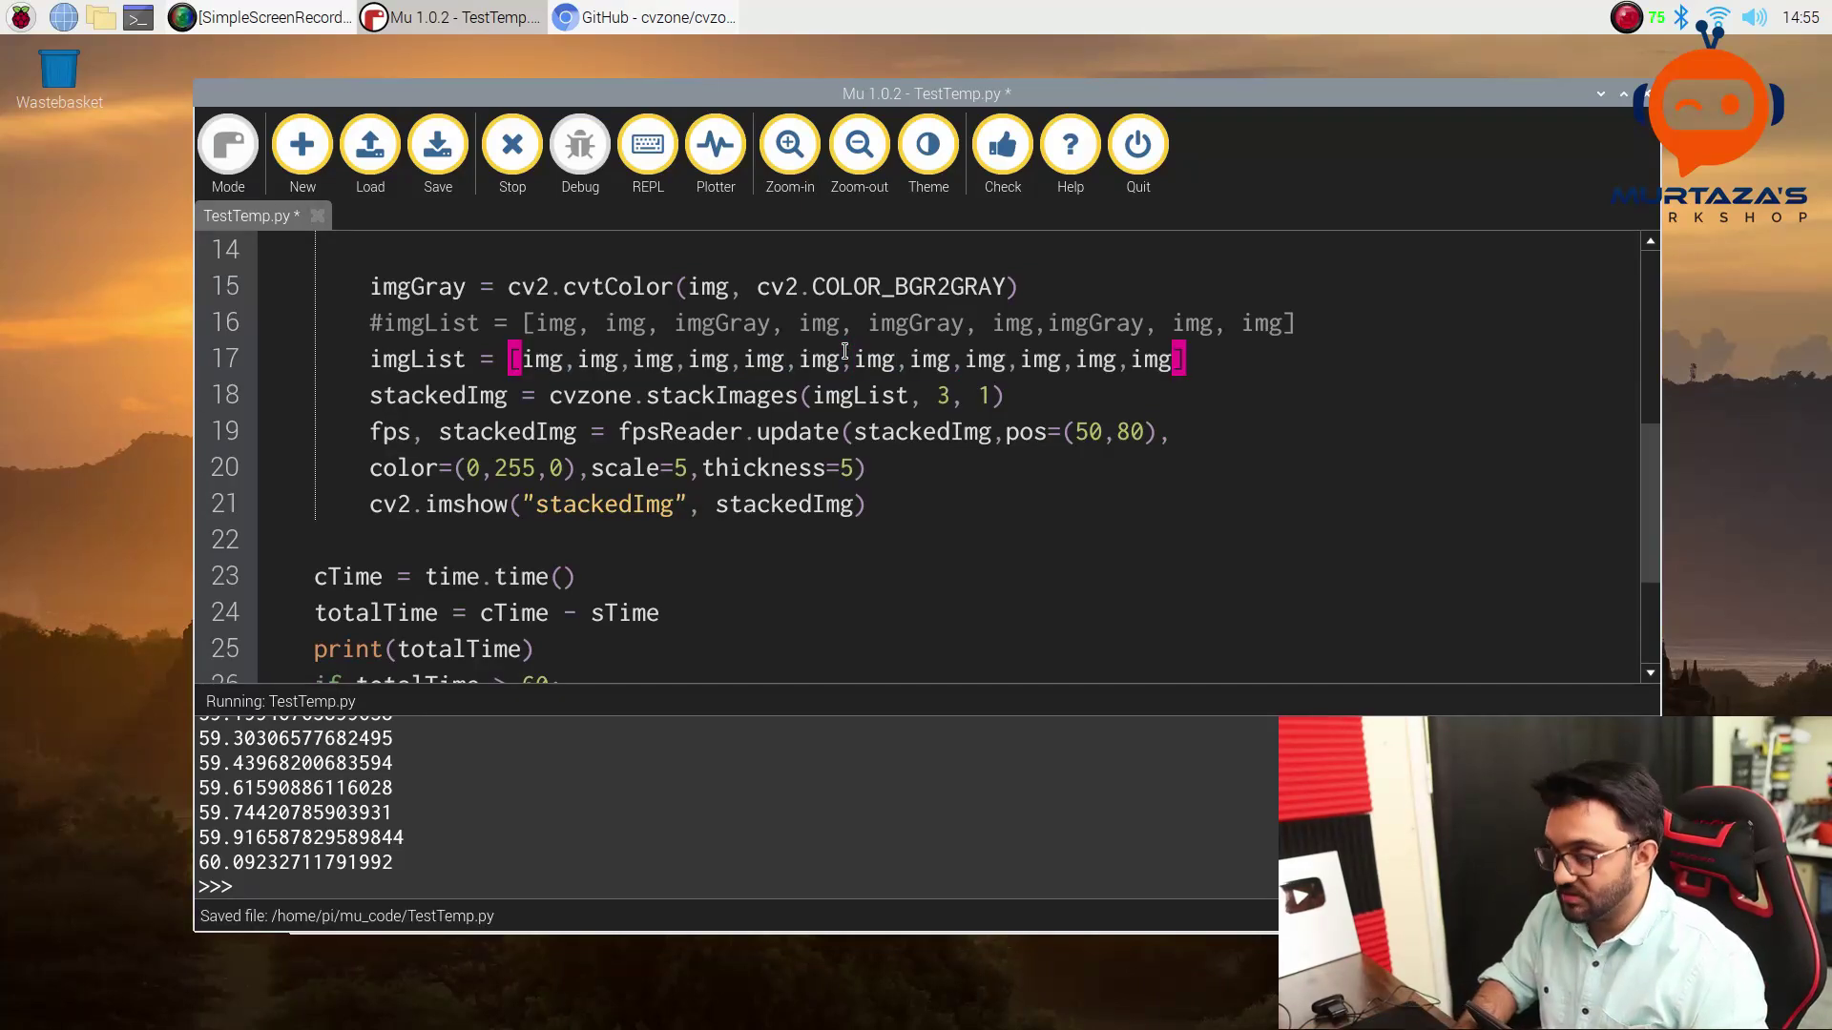
left_click(947, 395)
type("4")
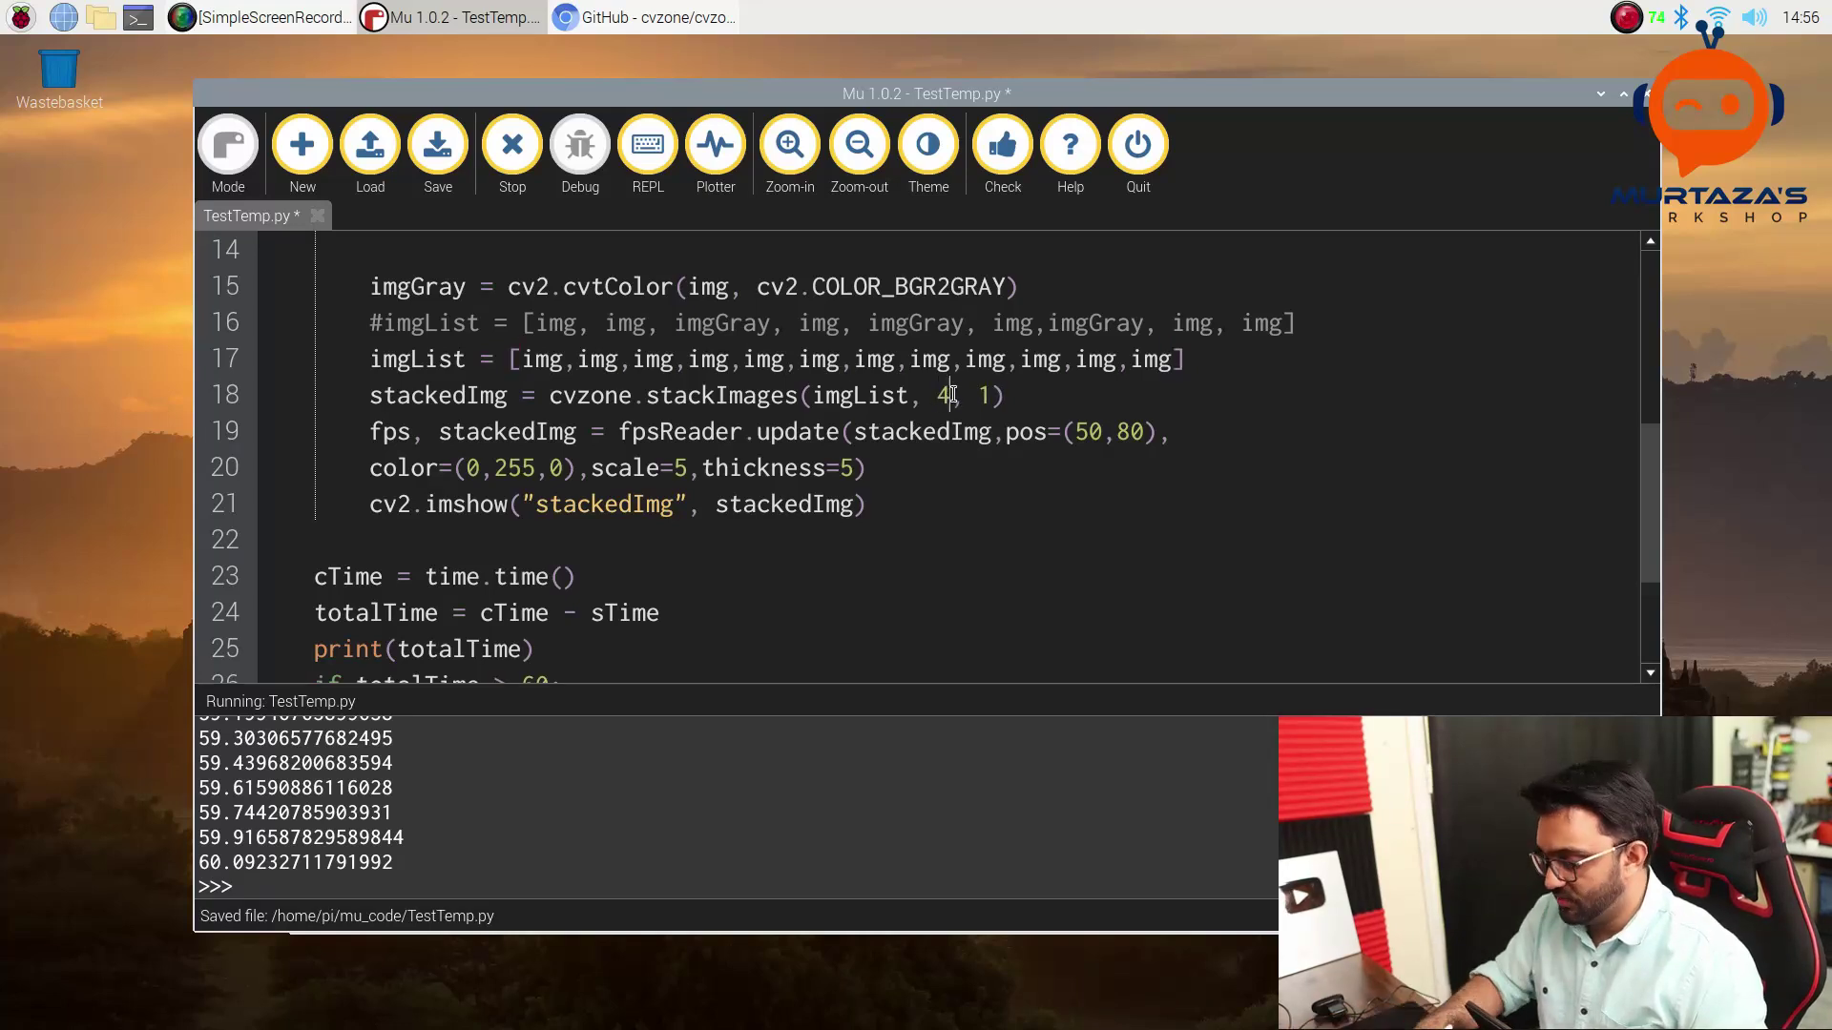
key("ctrl+s")
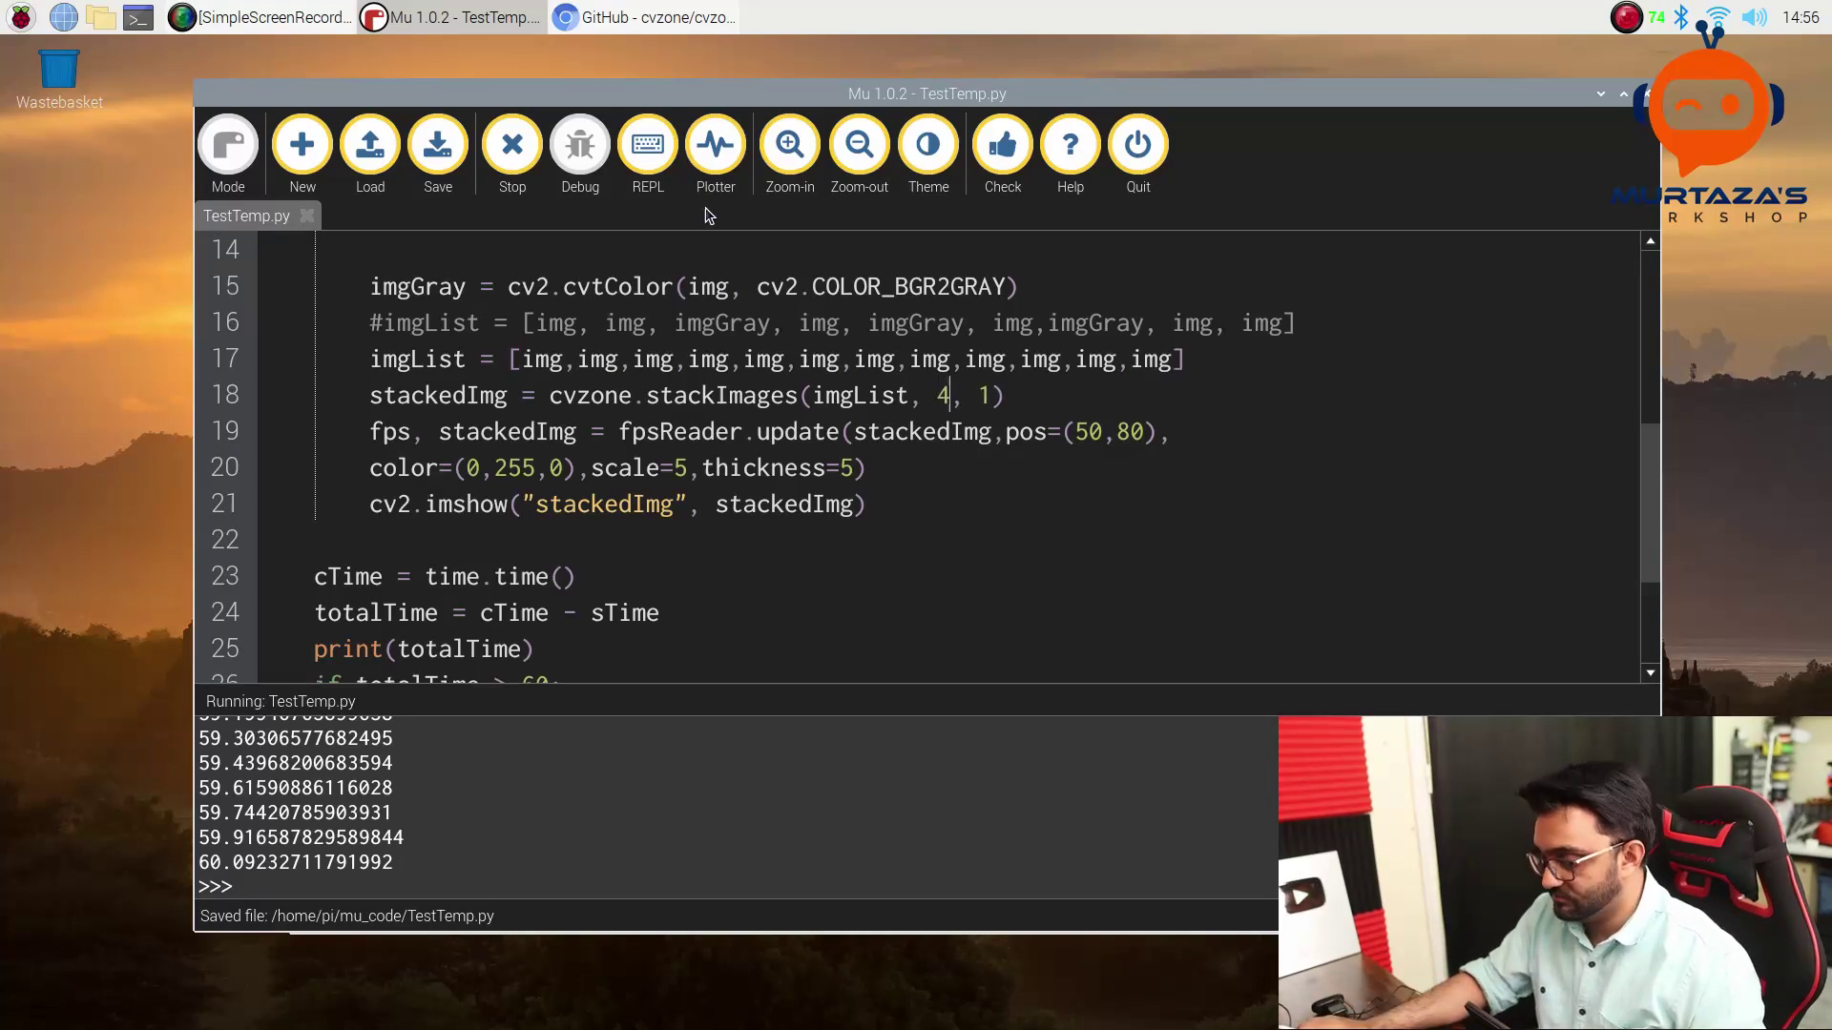
left_click(533, 169)
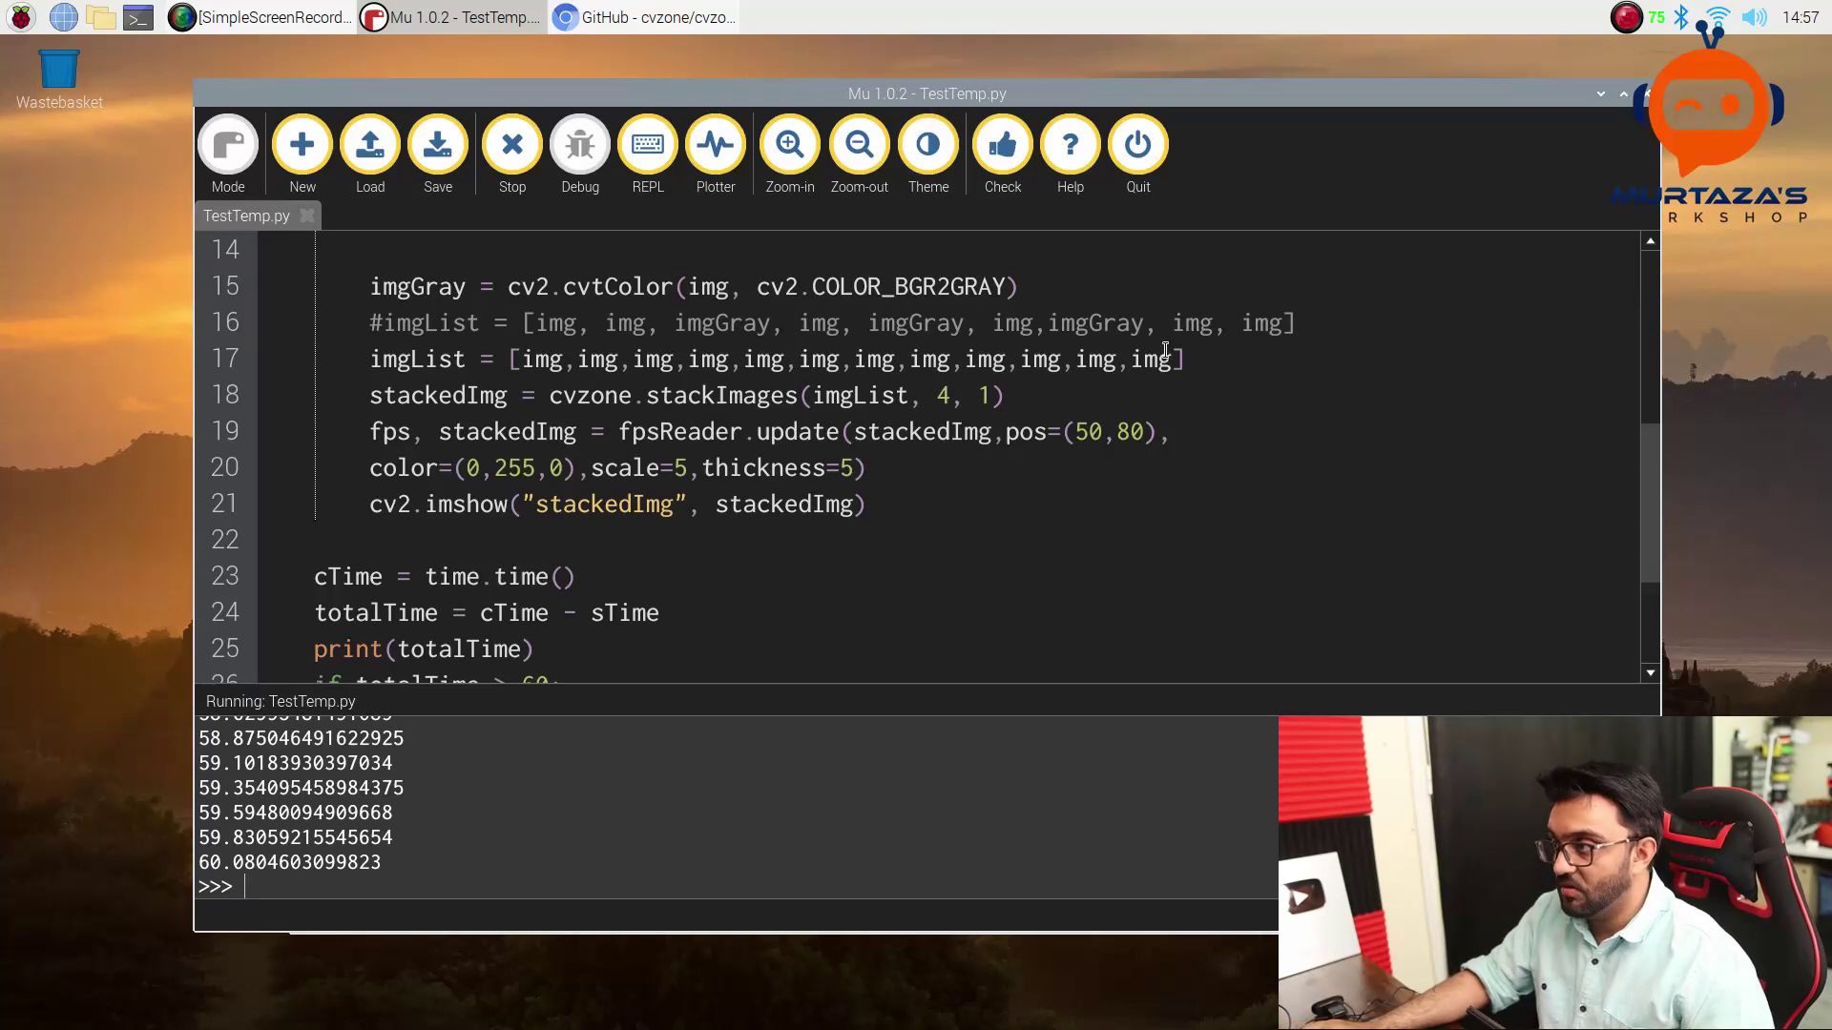
Paste the twelve img entries onto two new lines for 36 images, then save.
left_click_drag(1177, 359, 512, 361)
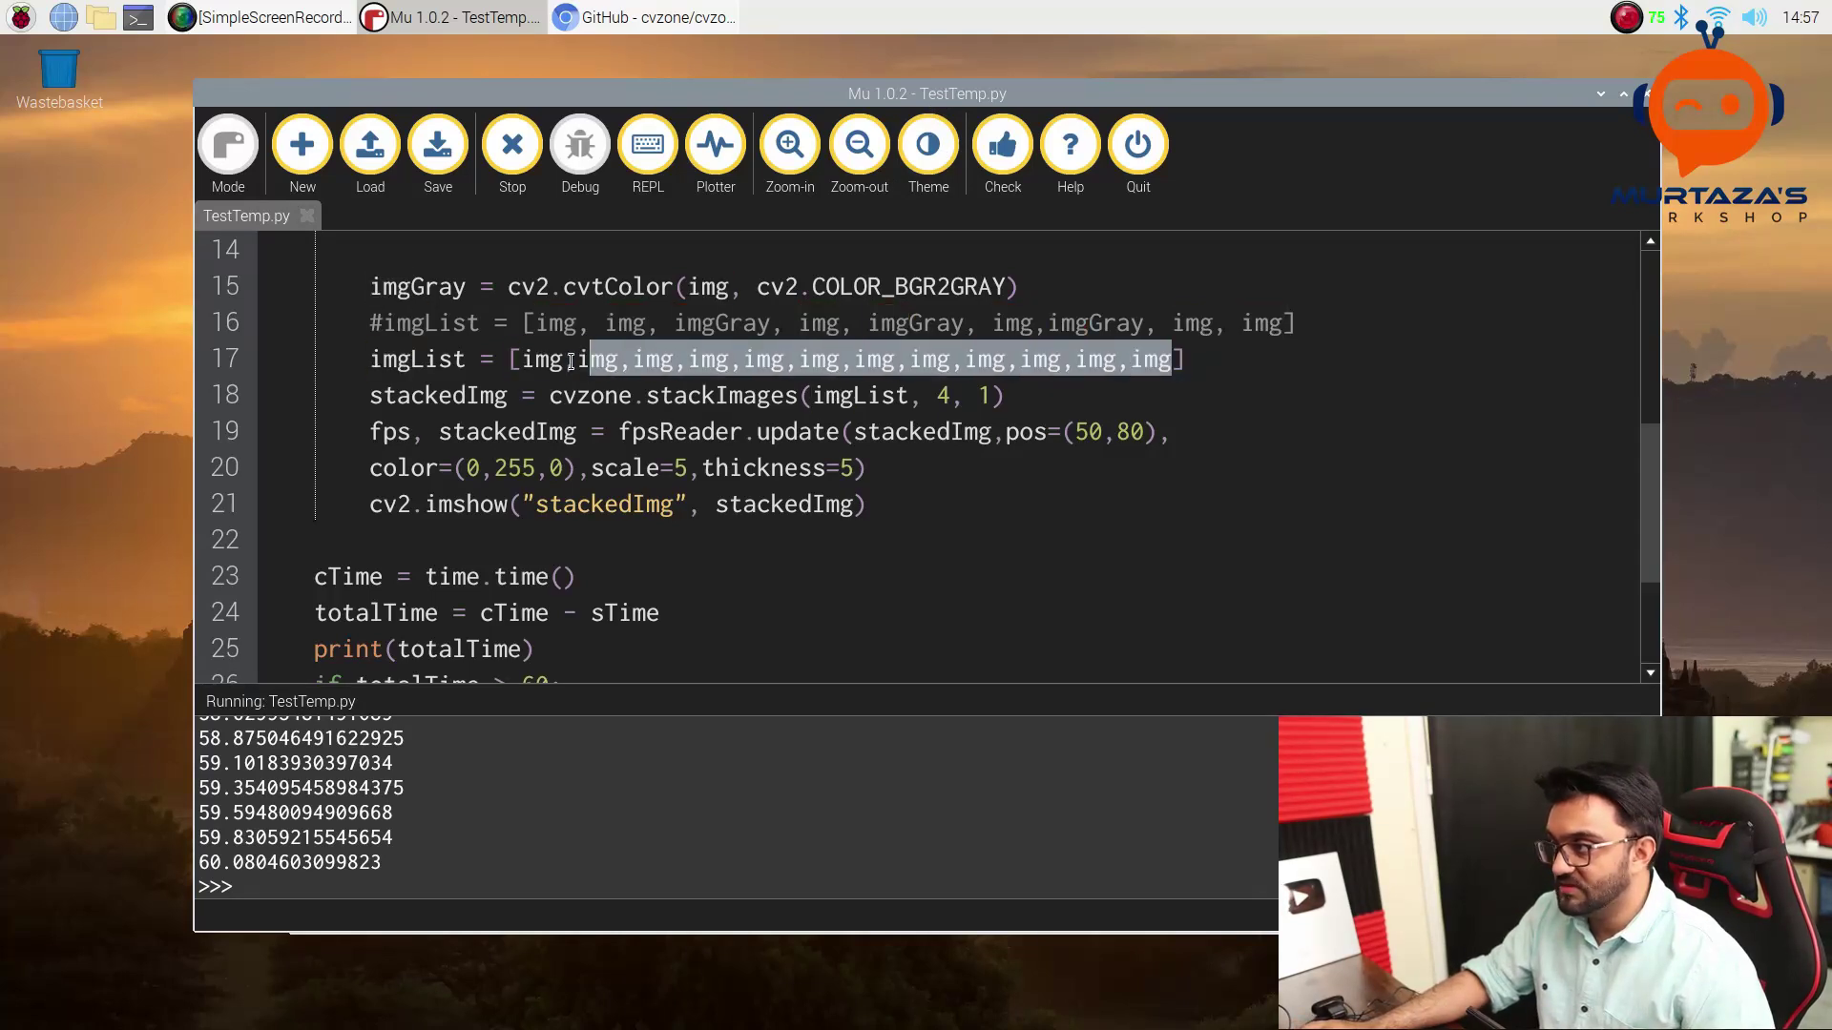
left_click(512, 360)
left_click_drag(523, 363, 1182, 366)
key("ctrl+c")
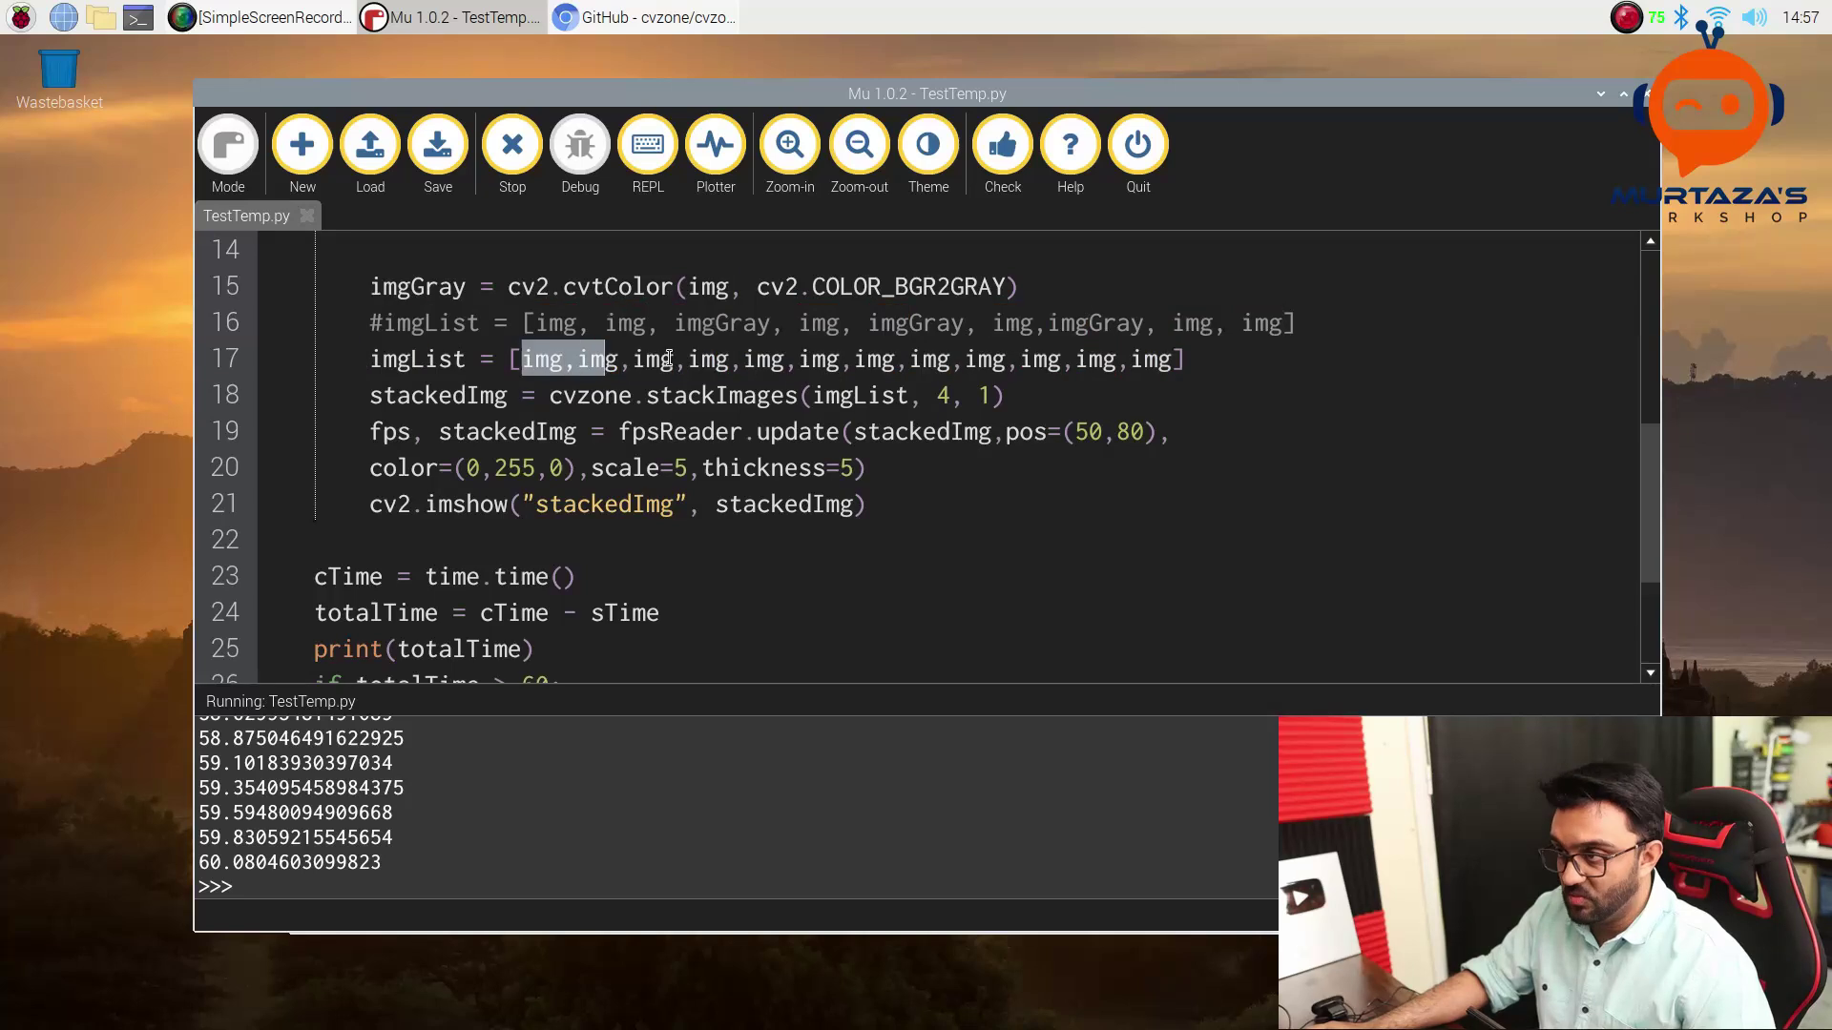
left_click(1174, 366)
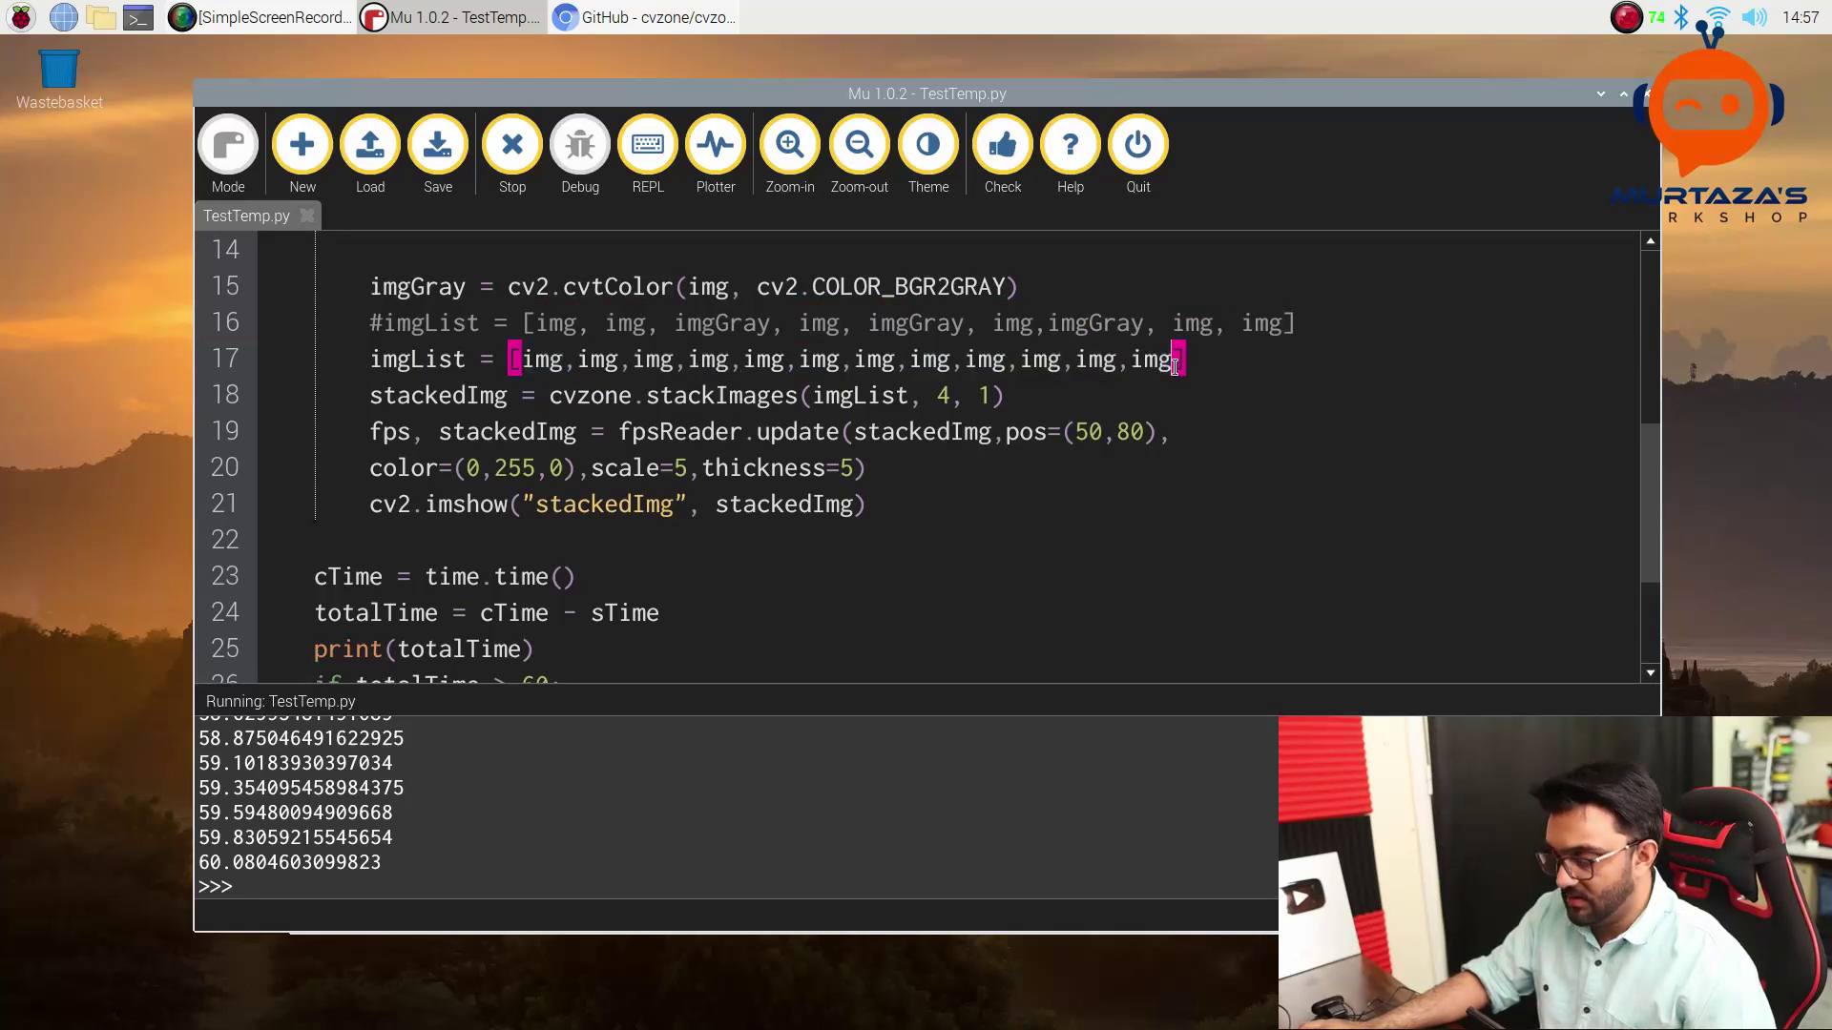
type(",")
key("Return")
key("ctrl+v")
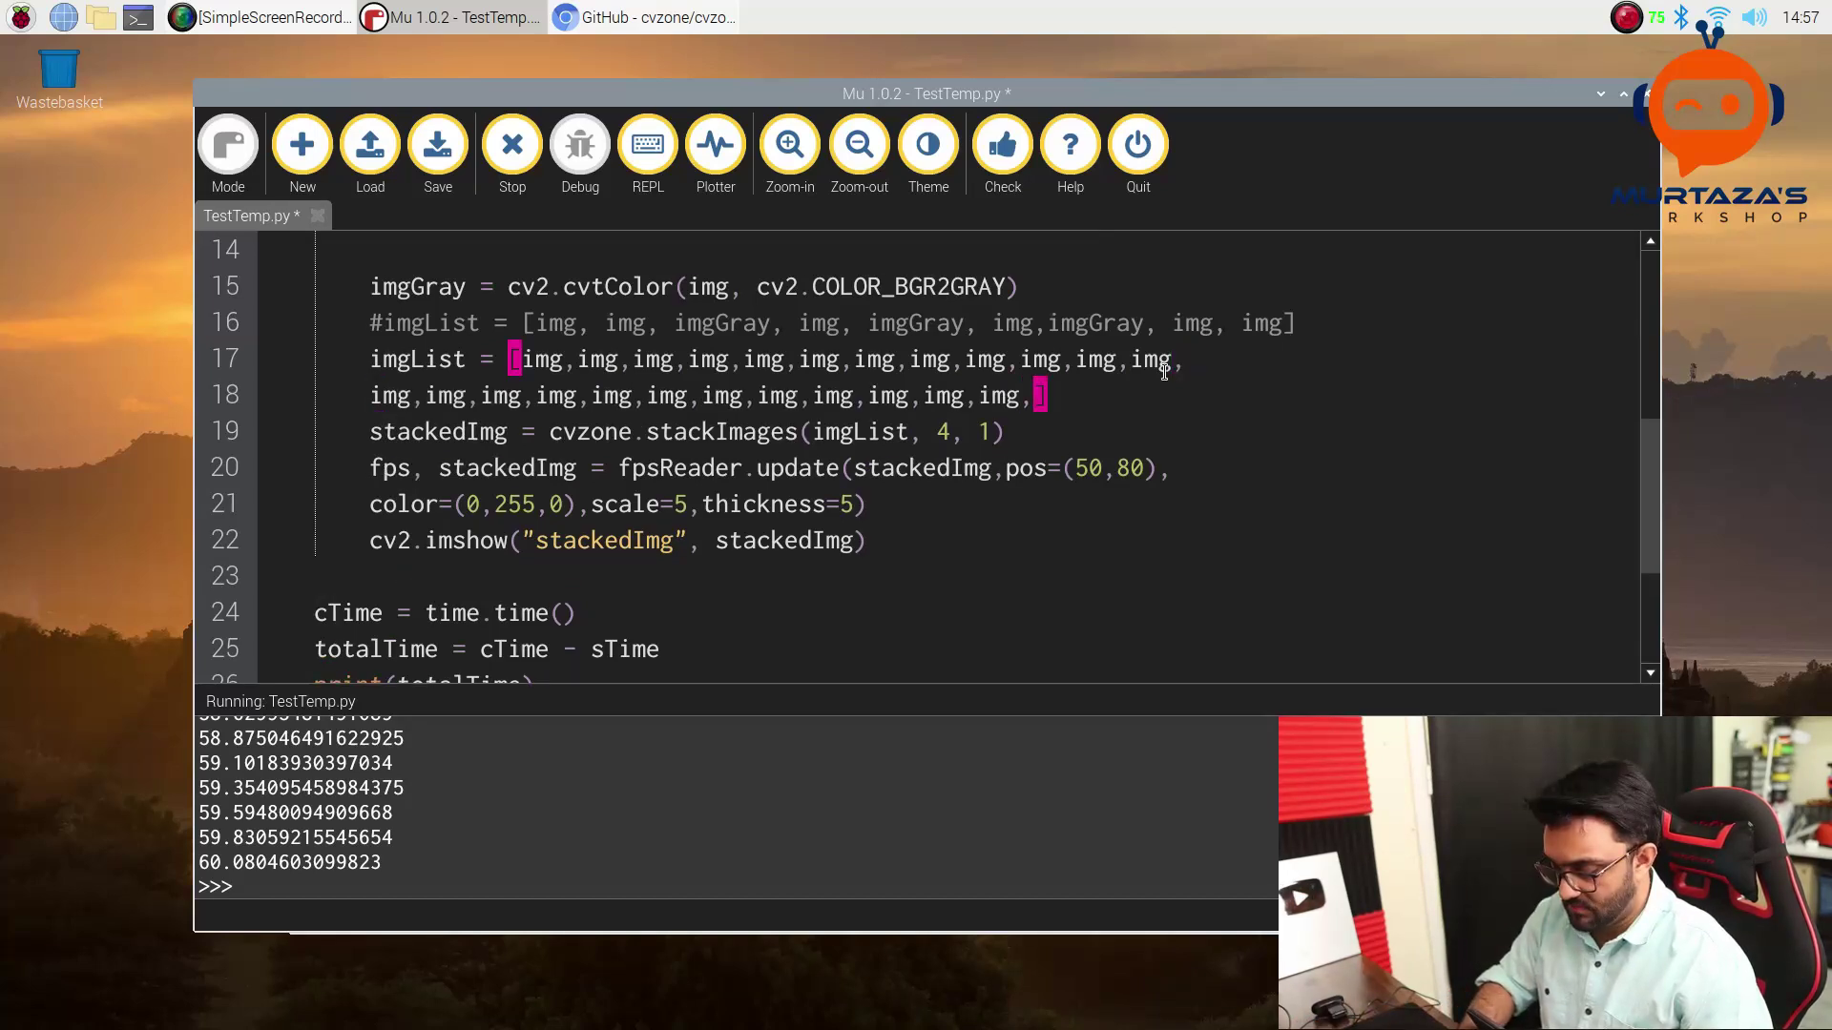
key("Return")
key("ctrl+v")
key("ctrl+s")
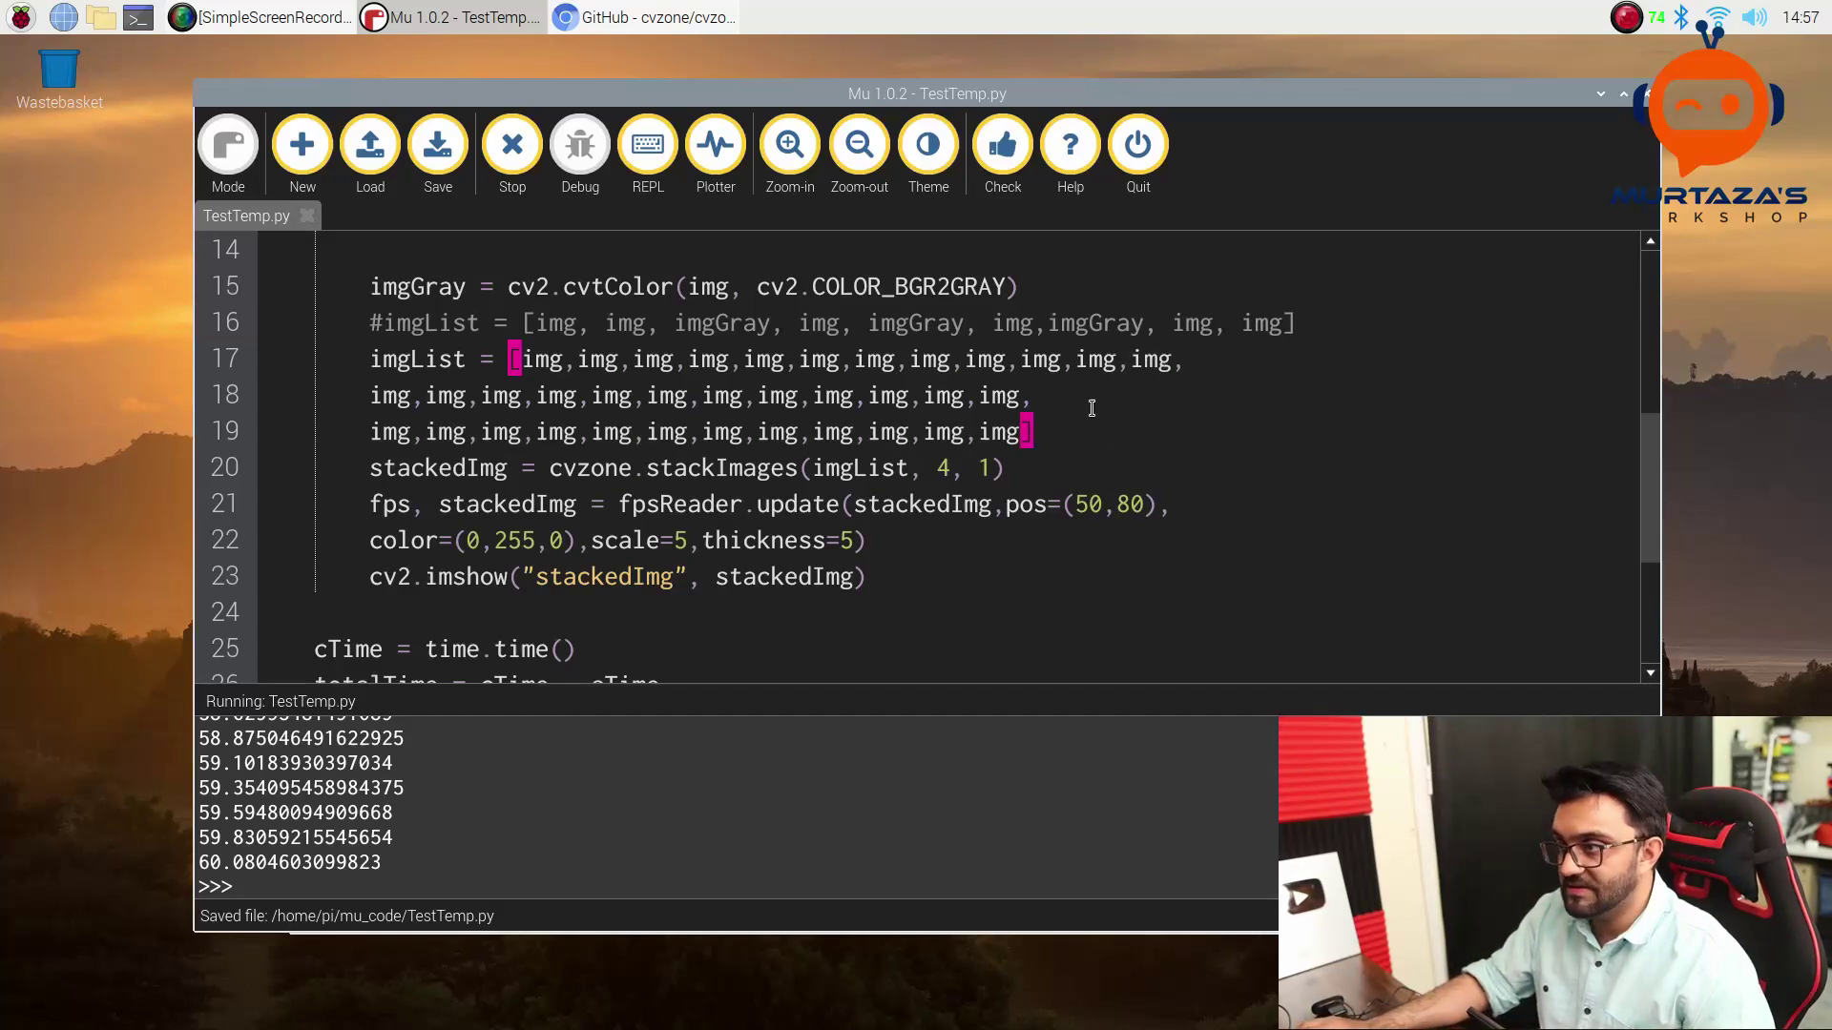
Stop the old run, start the 36-image script, and move the stackedImg window aside.
left_click(524, 148)
left_click(525, 148)
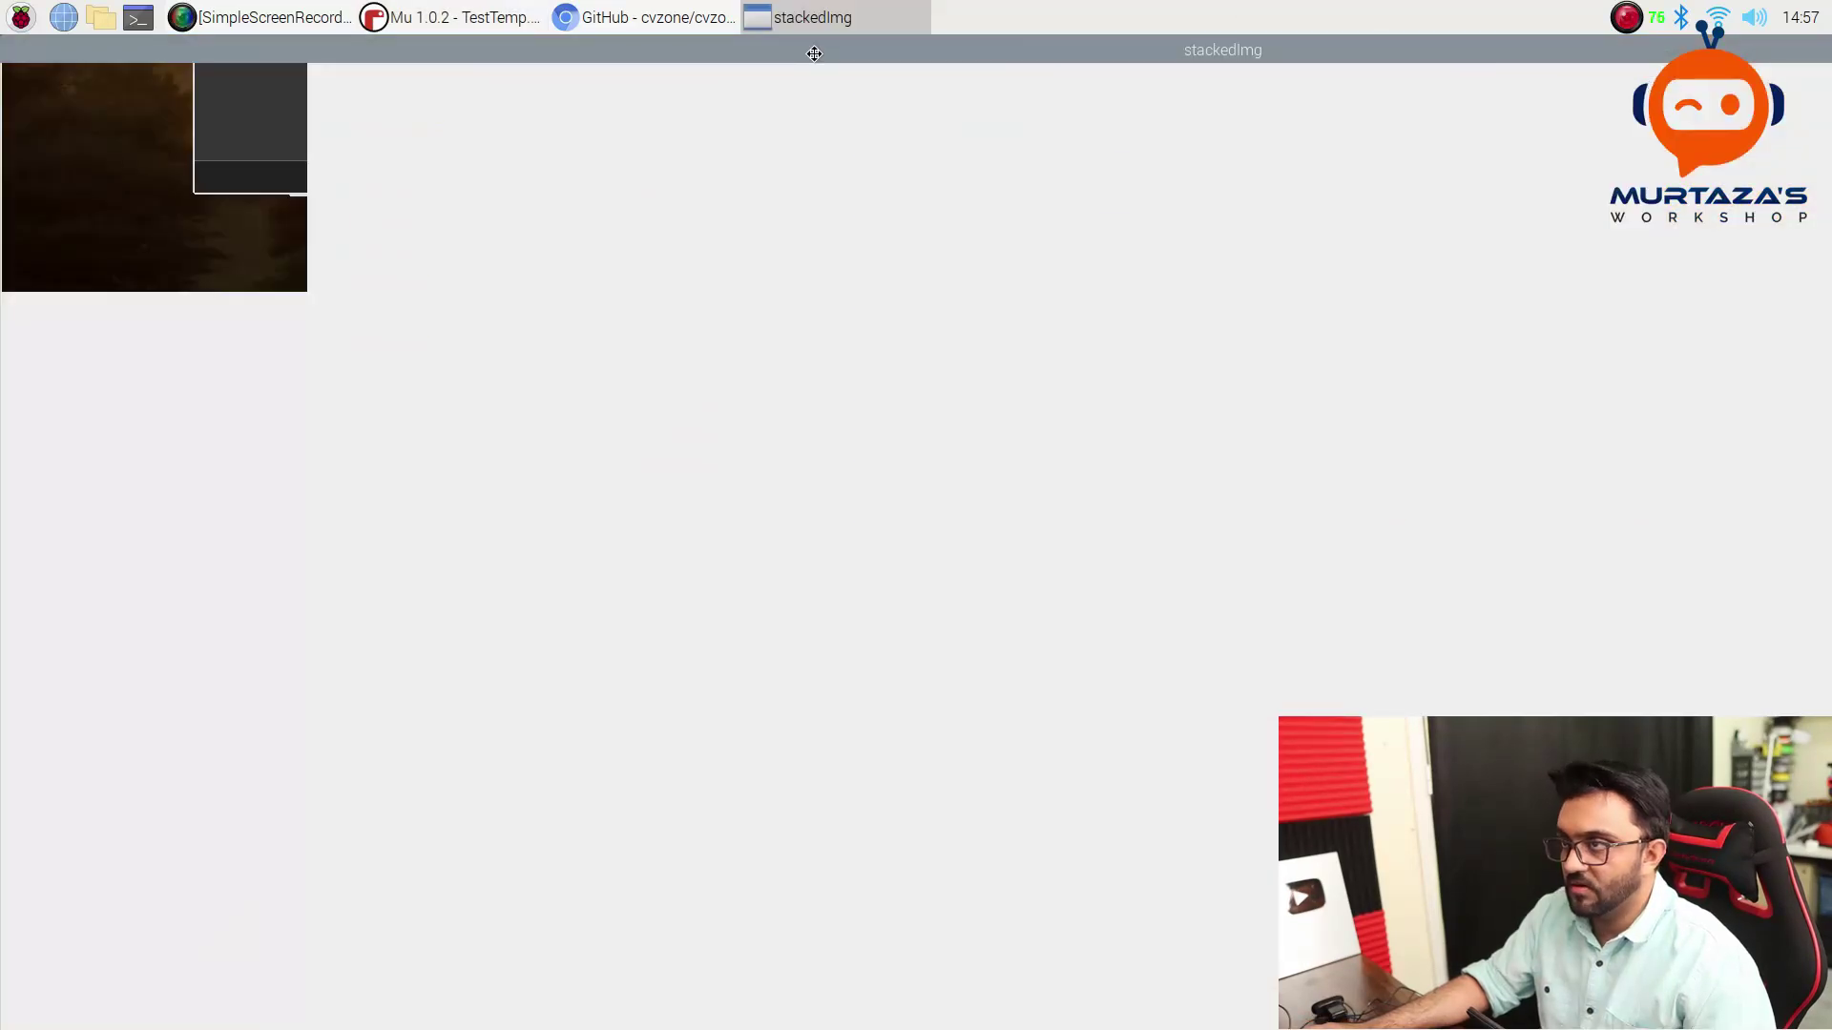
left_click_drag(813, 53, 956, 71)
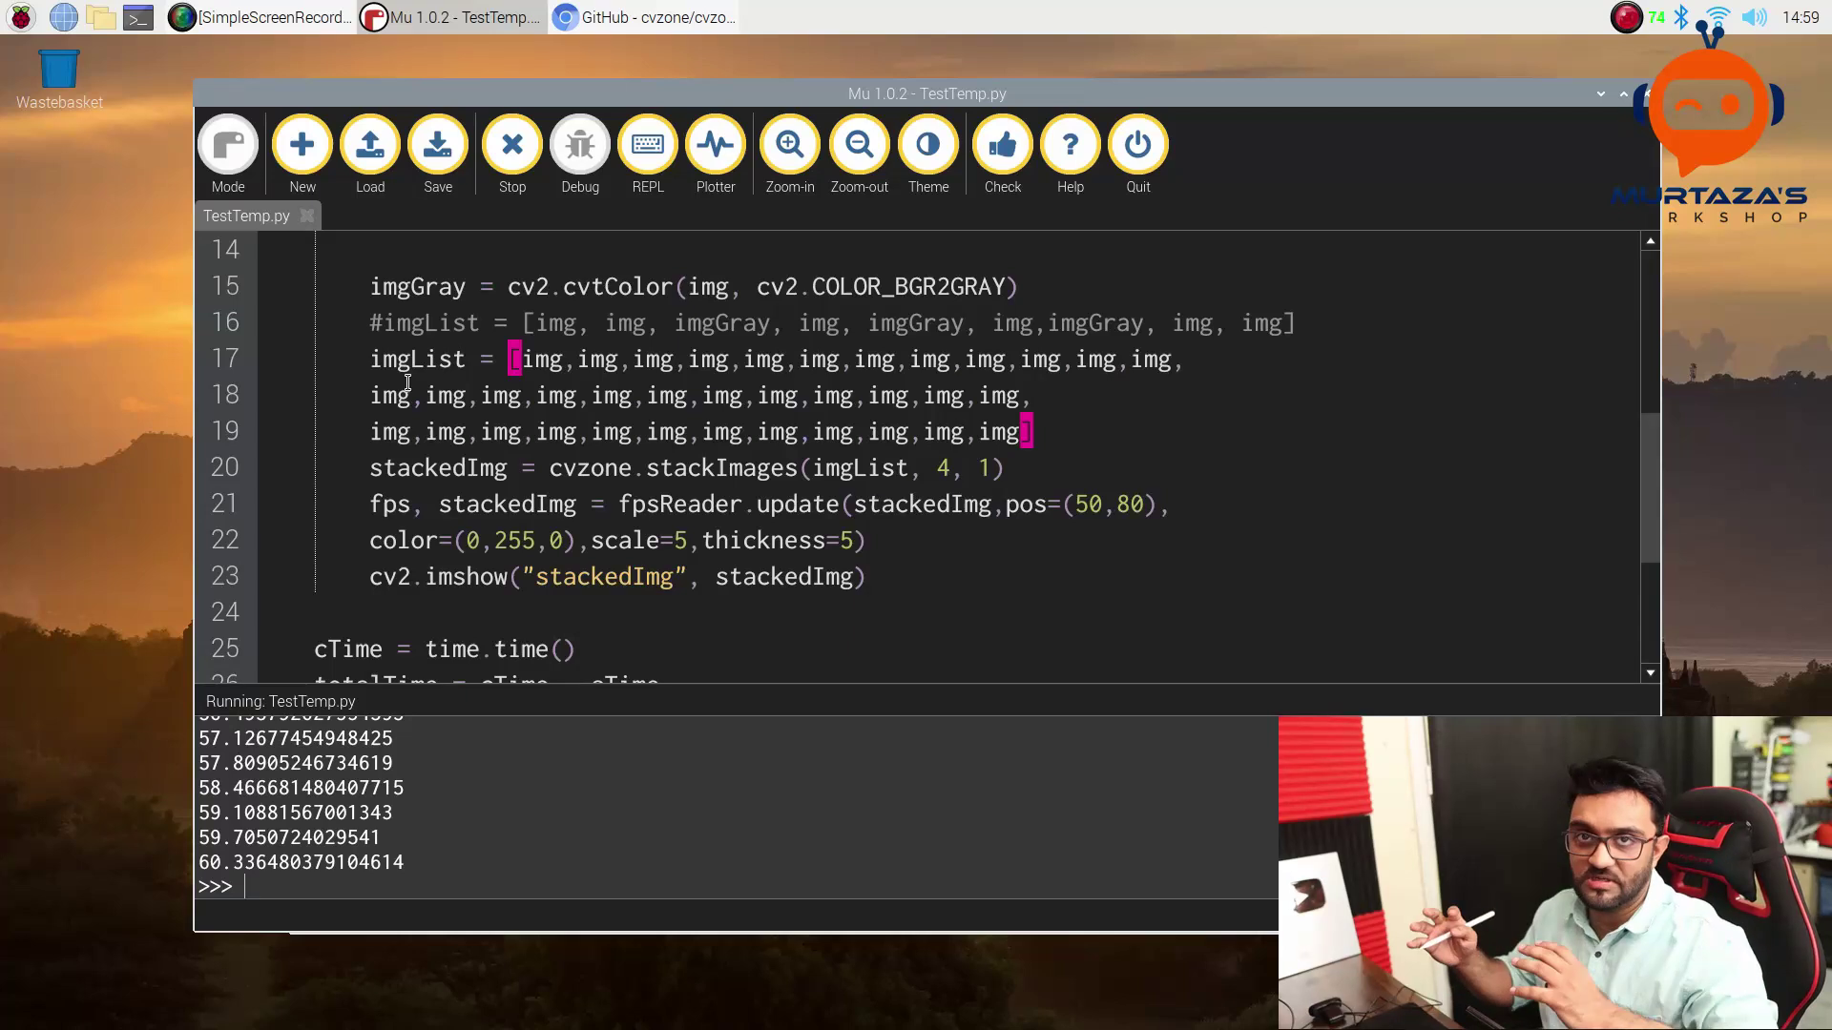
Set imgList to [img], comment out the 36-image lines, and use stackImages(imgList, 1, 1).
left_click(931, 541)
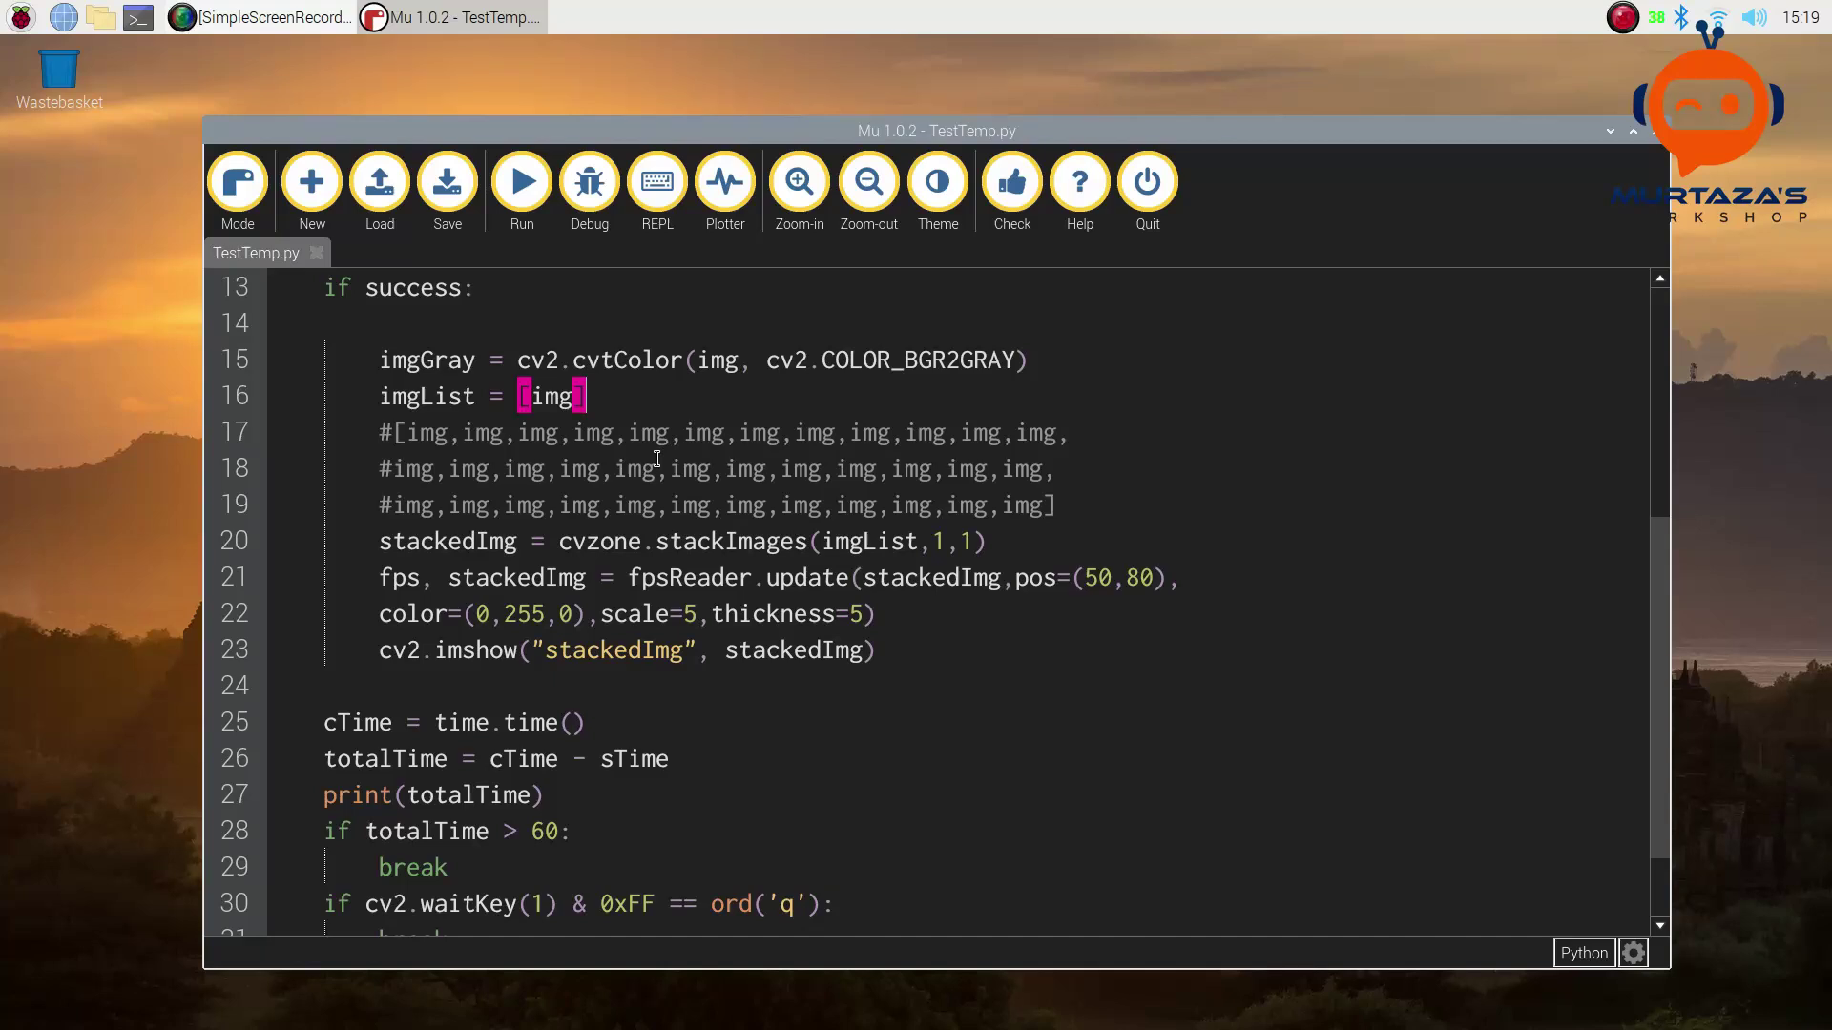
scroll(656, 459, "up", 1)
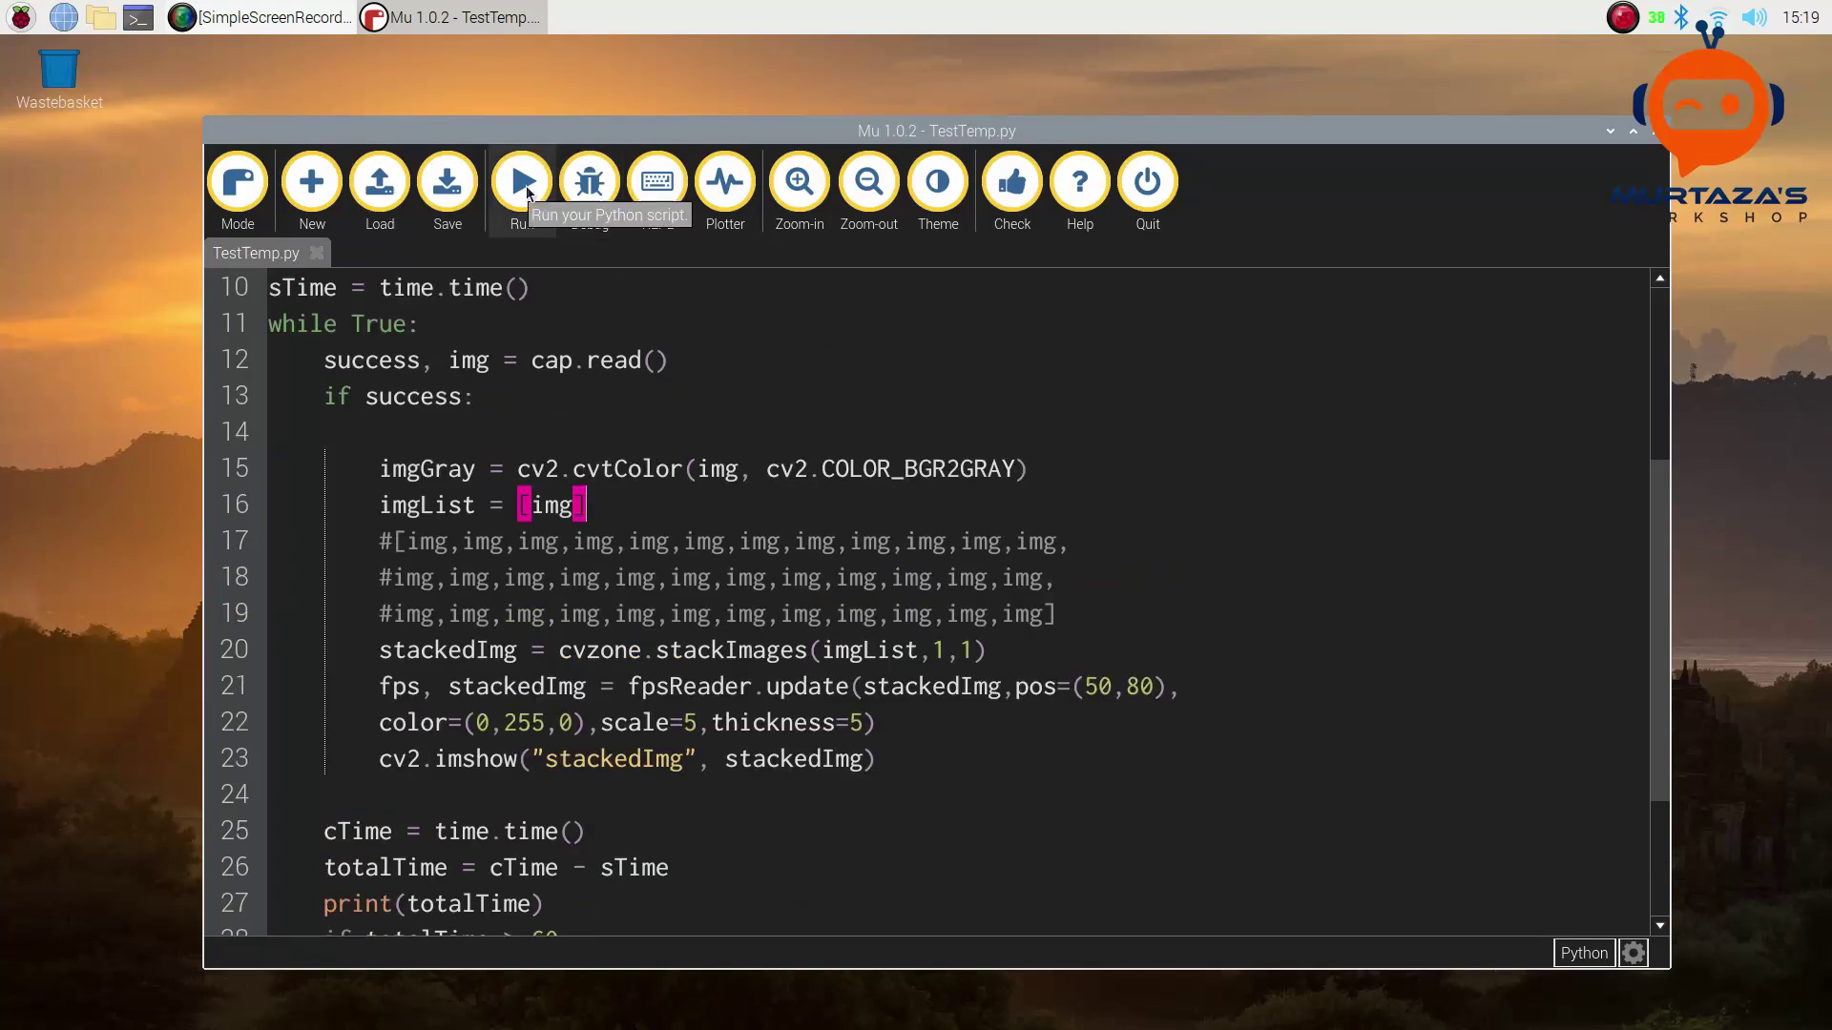
Run the single-image script with the stackedImg window dragged to the top centre.
left_click(523, 182)
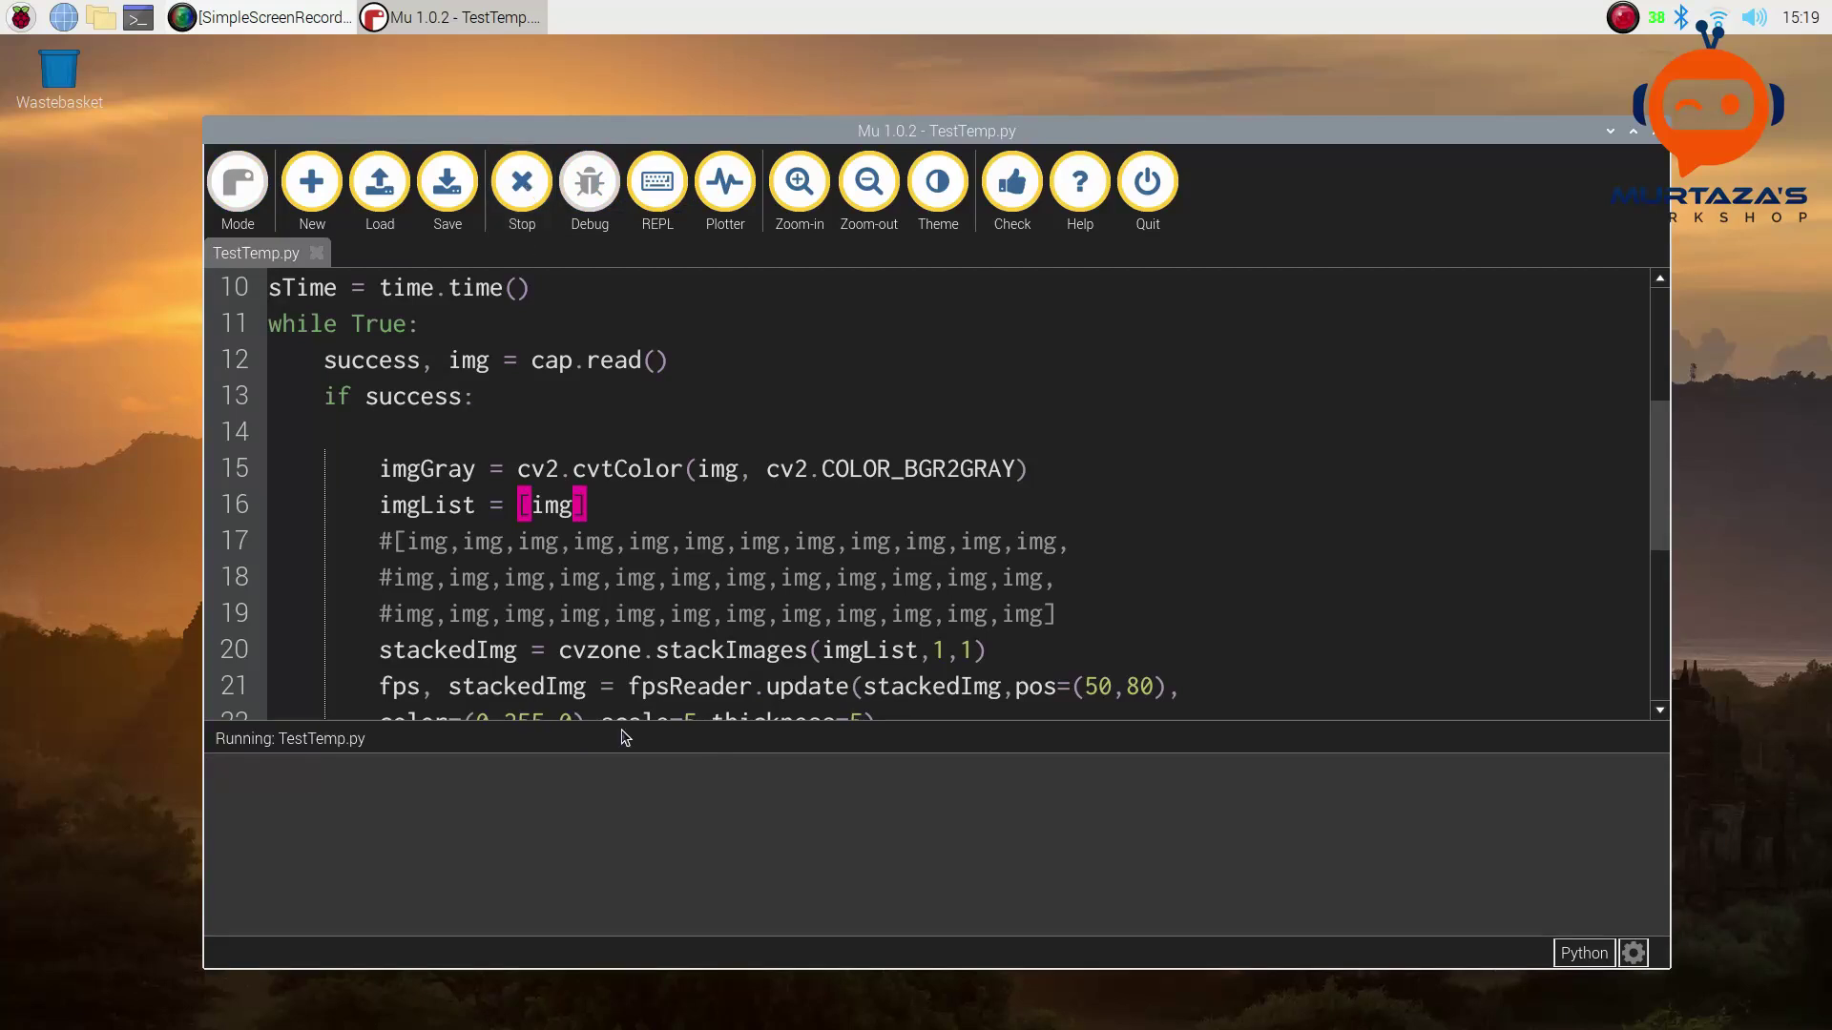
scroll(685, 688, "down", 1)
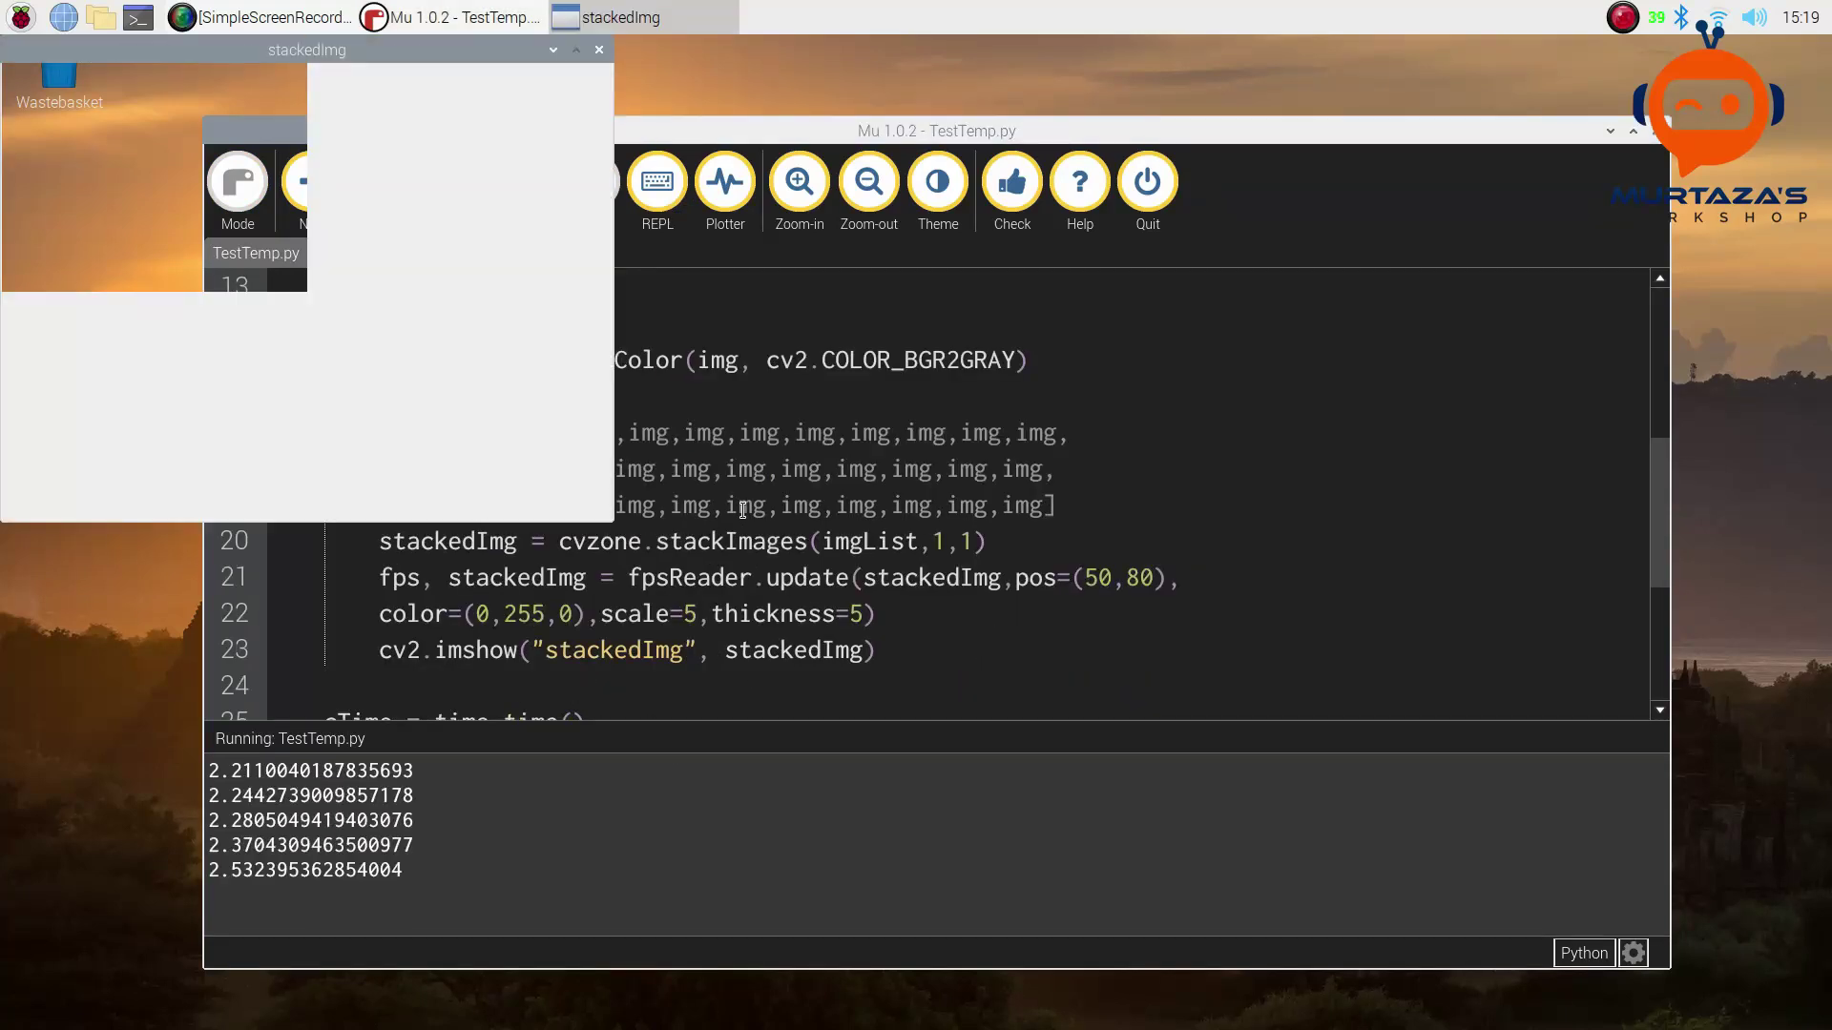
left_click_drag(457, 49, 1237, 109)
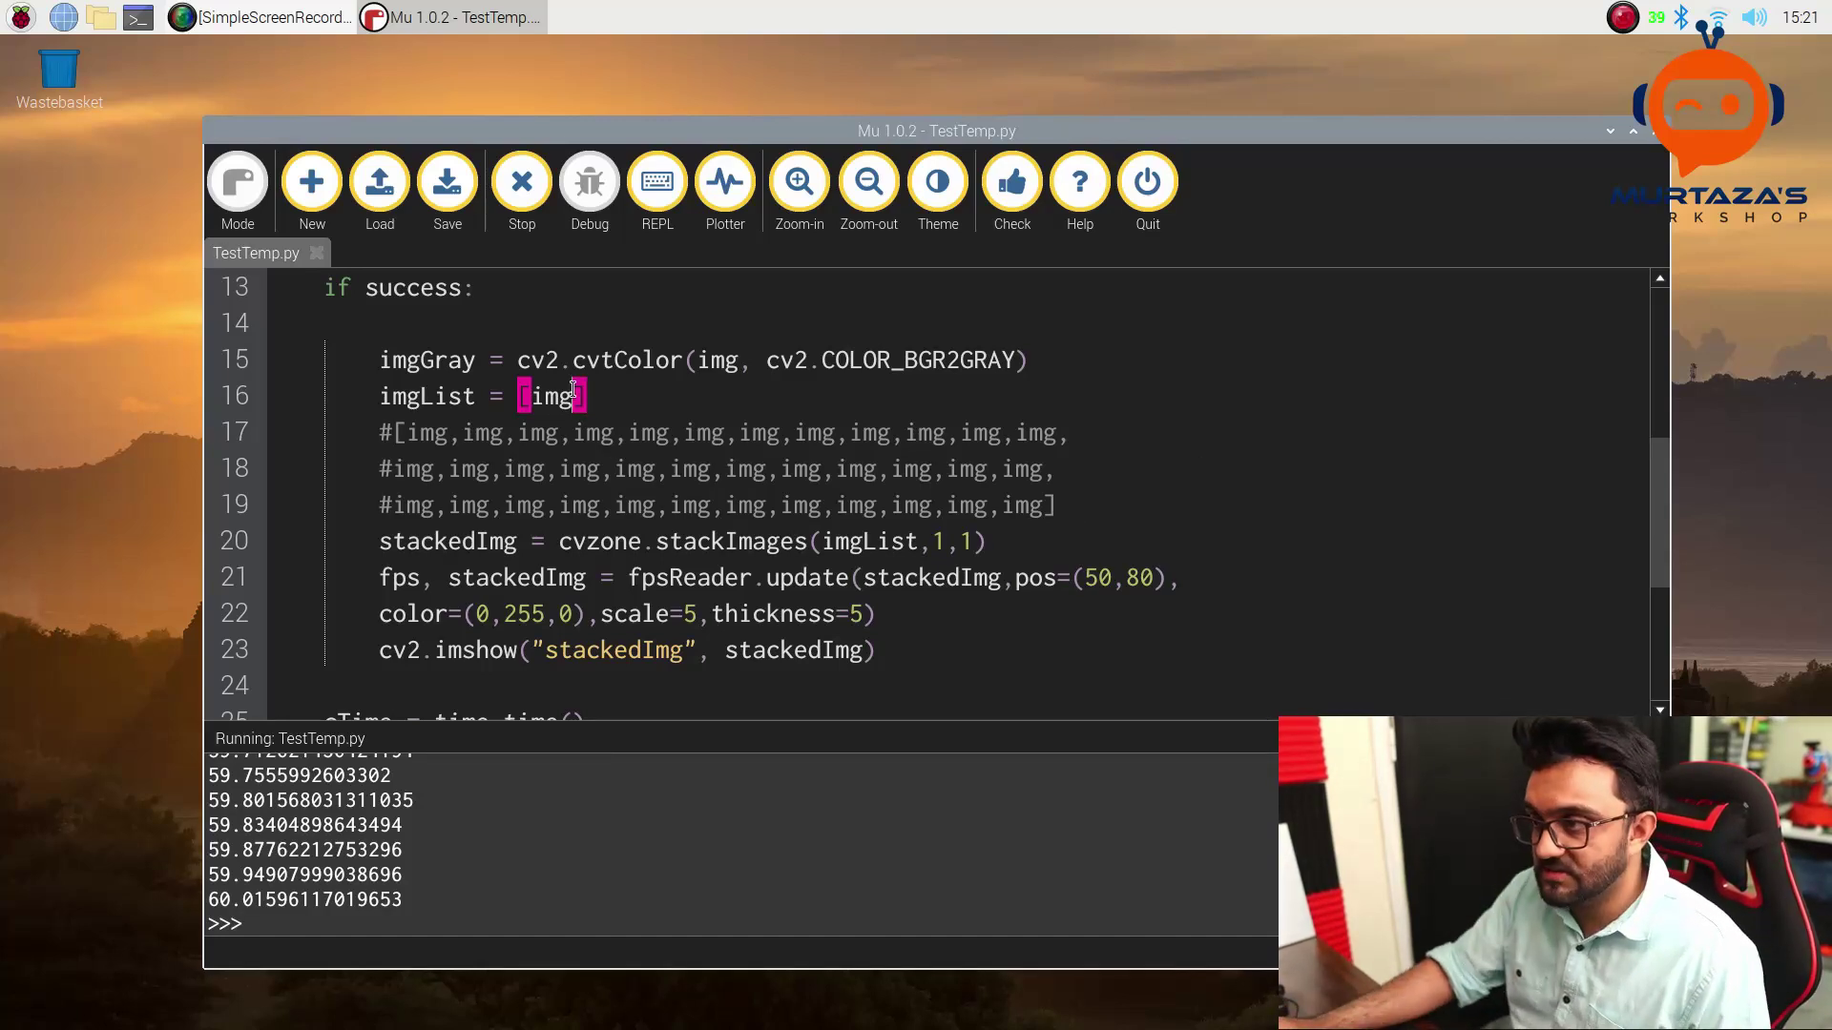
type(",")
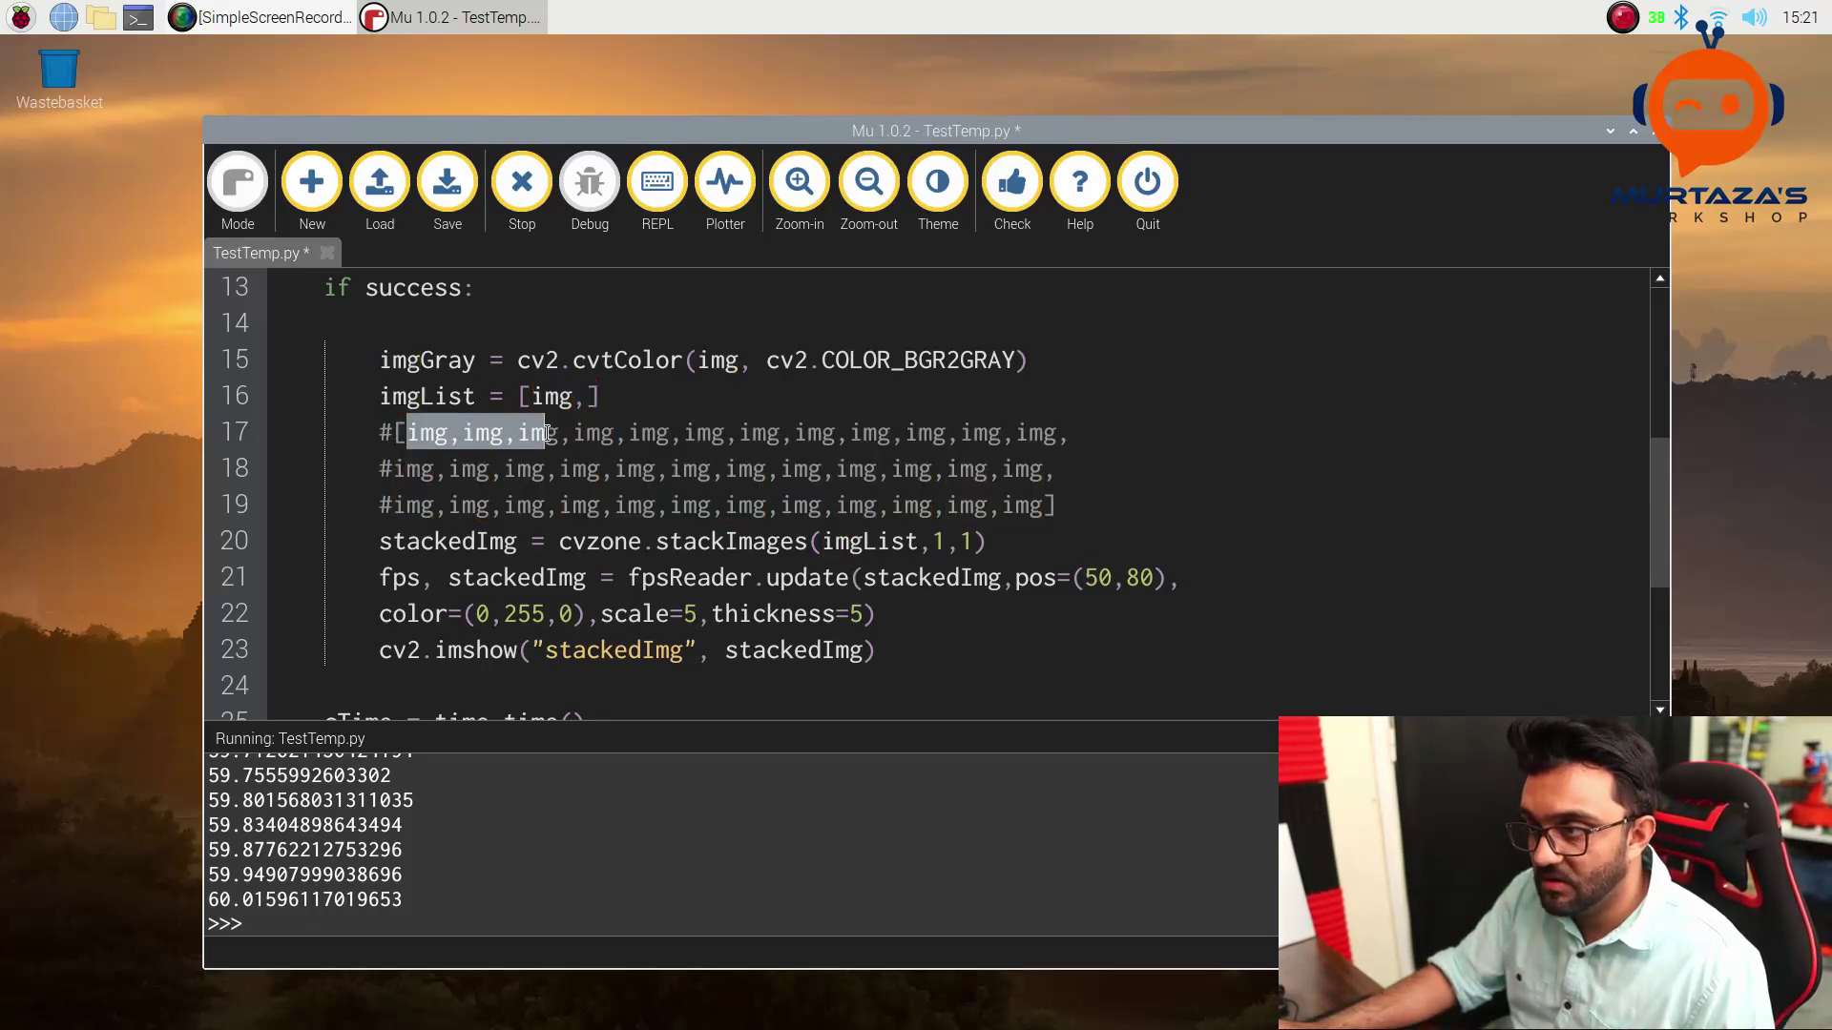
Paste five commented img entries into imgList, set three columns, save, and rerun.
key("ctrl+s")
left_click_drag(681, 429, 671, 426)
key("ctrl+c")
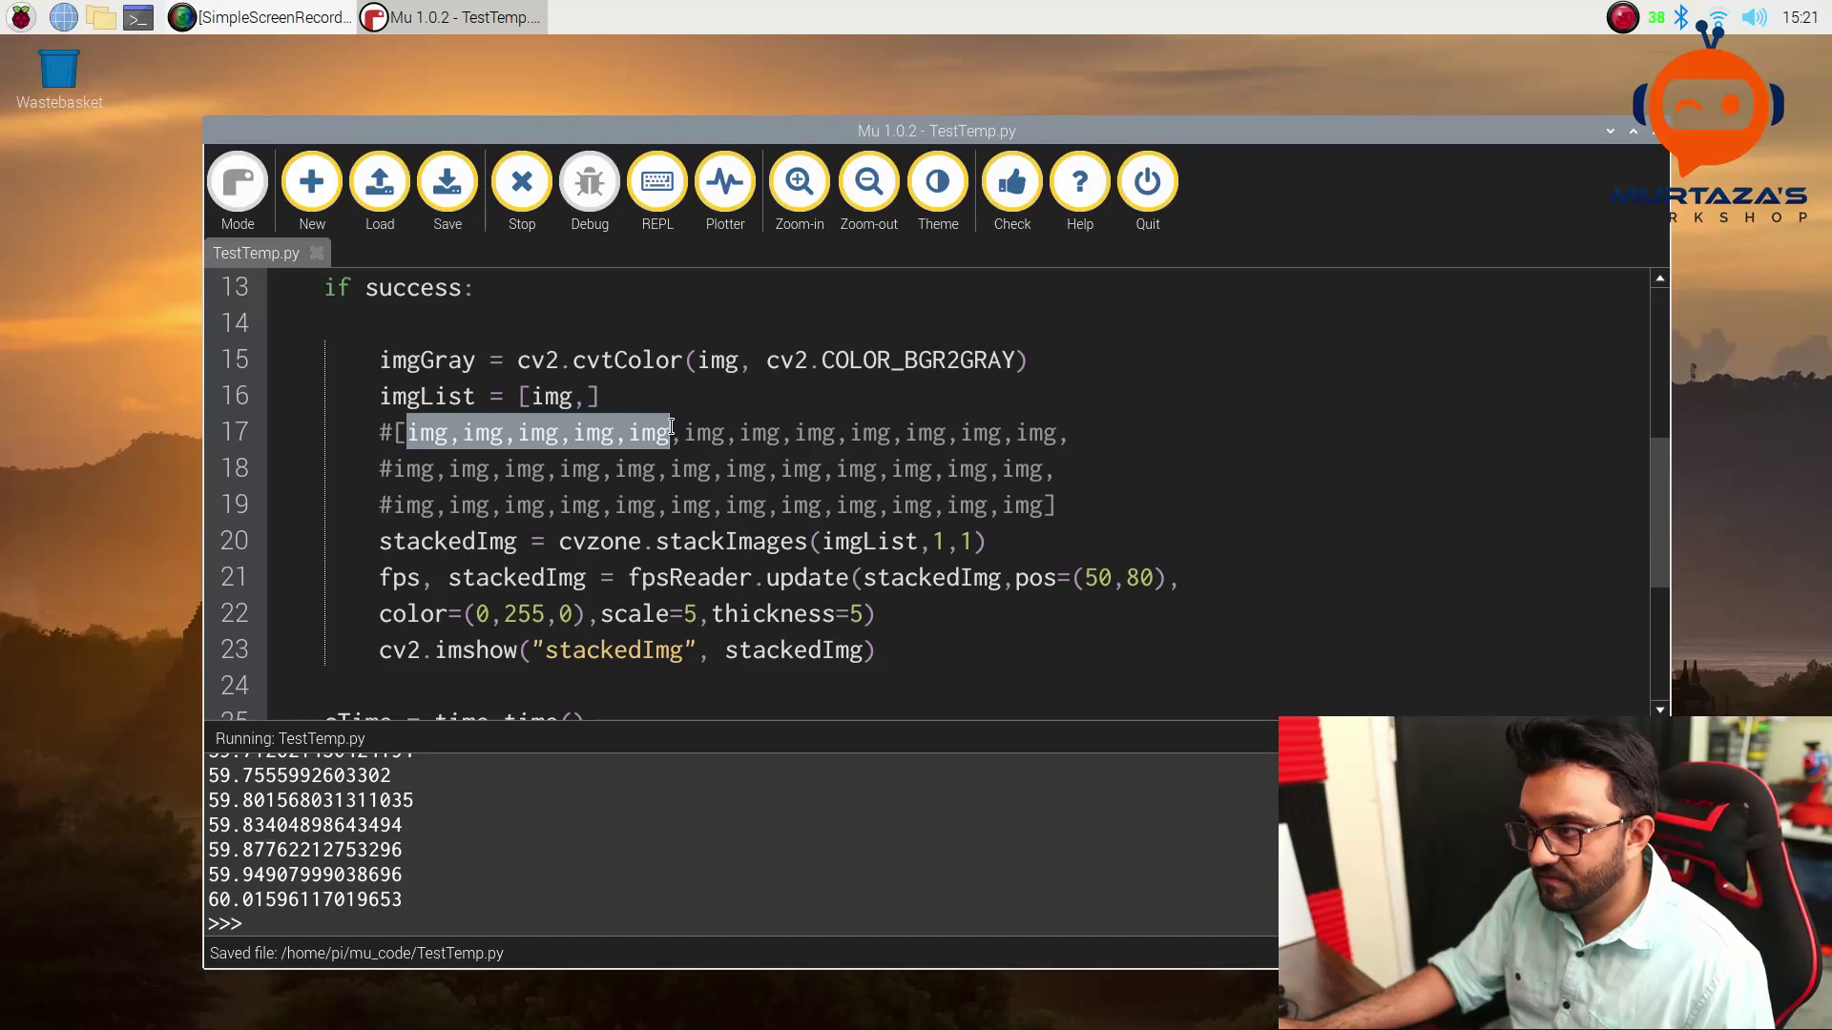
left_click(586, 395)
key("ctrl+v")
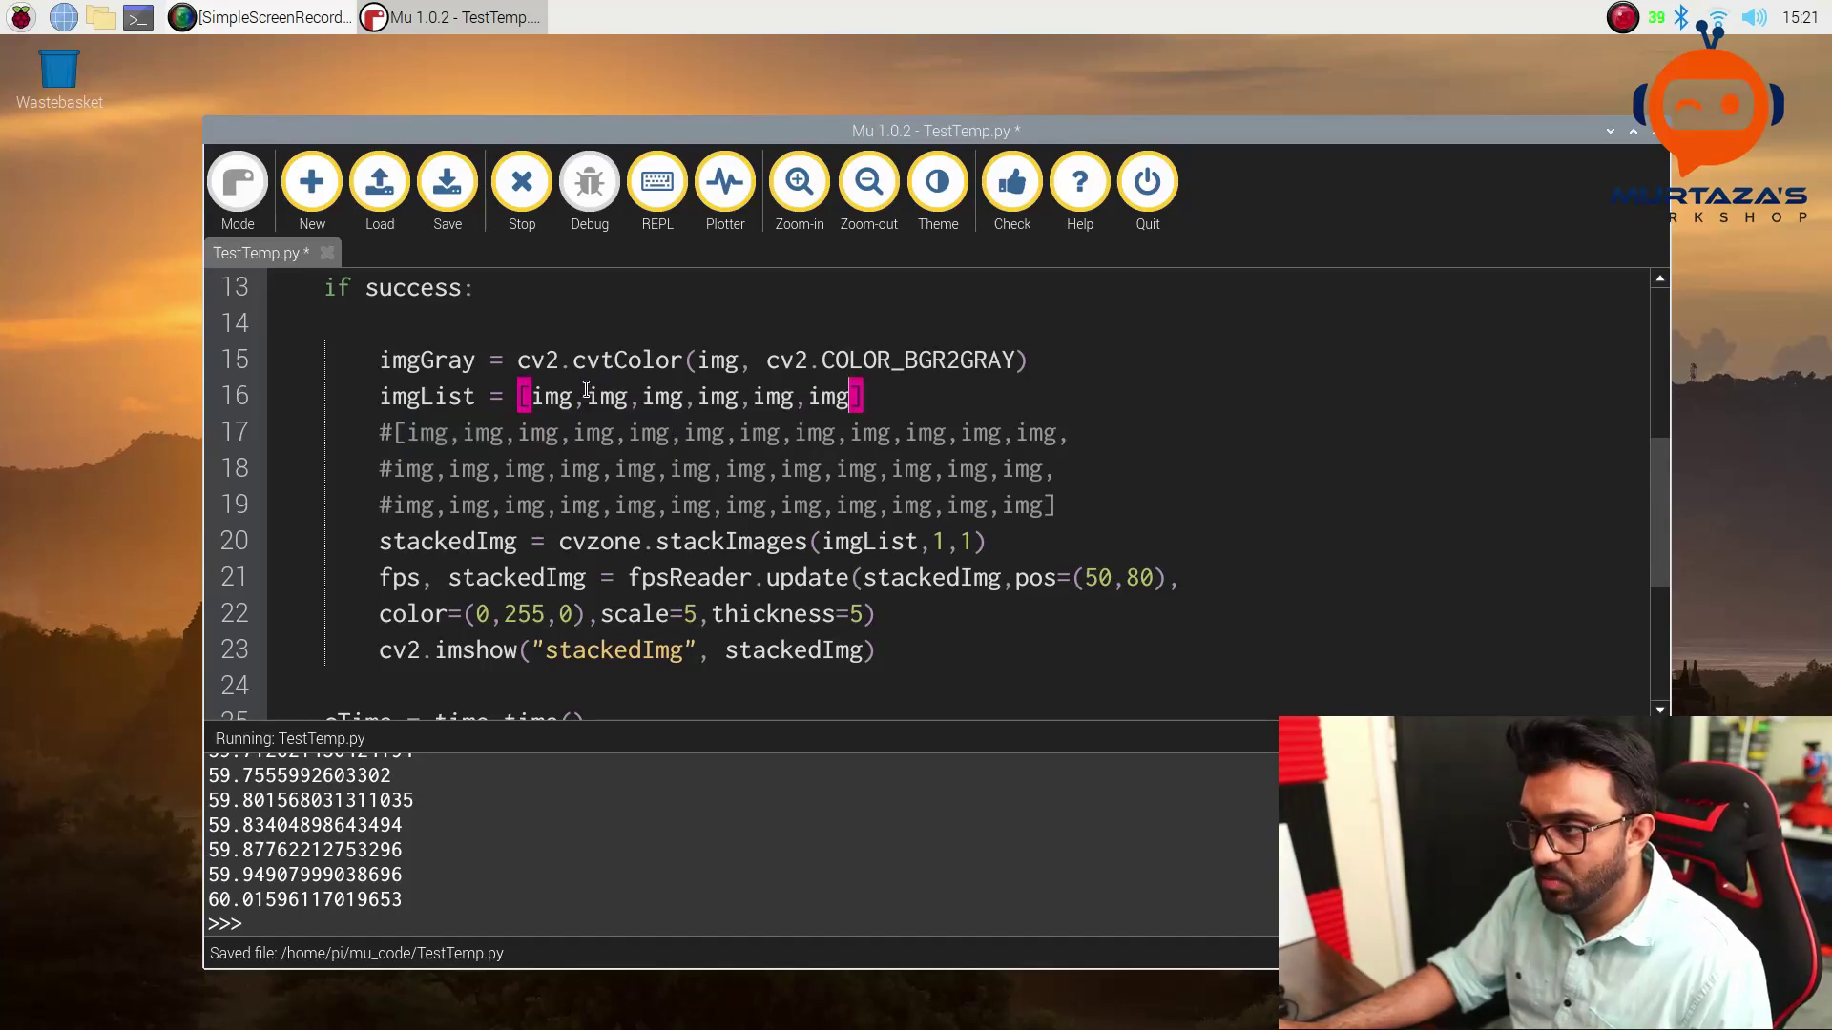
left_click(944, 542)
key("BackSpace")
type("3")
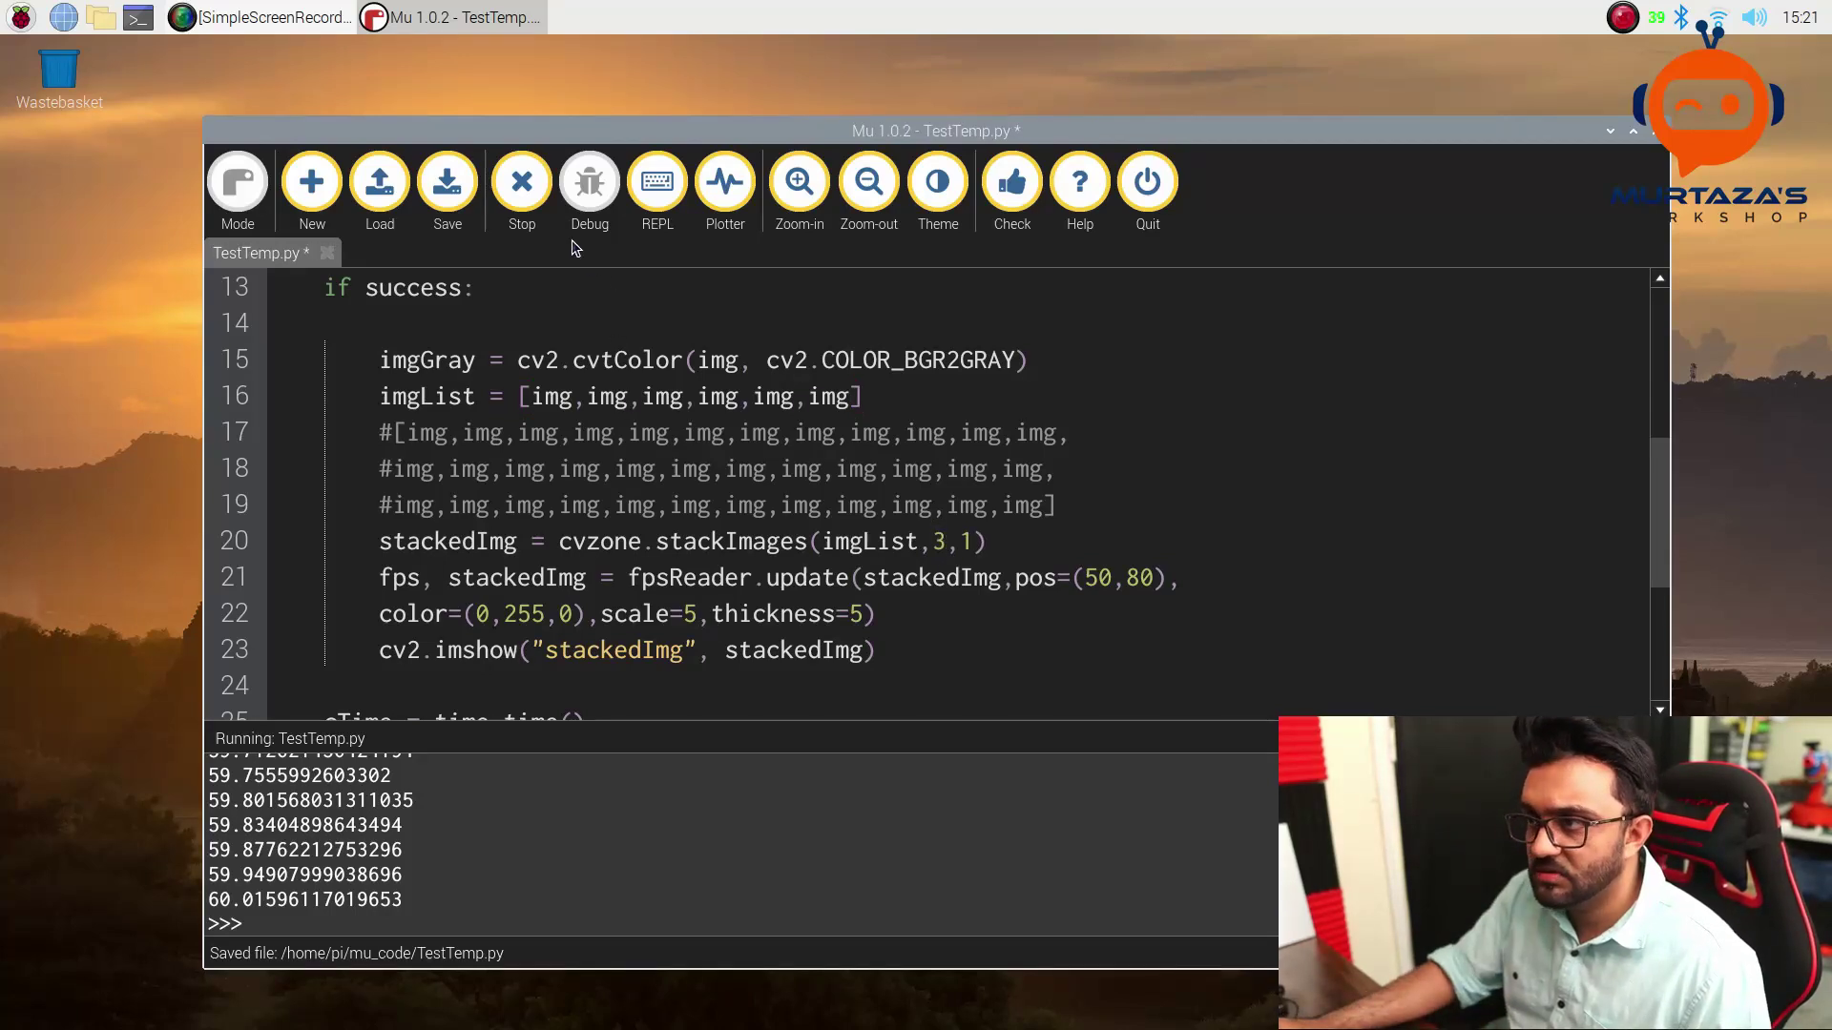
left_click(541, 211)
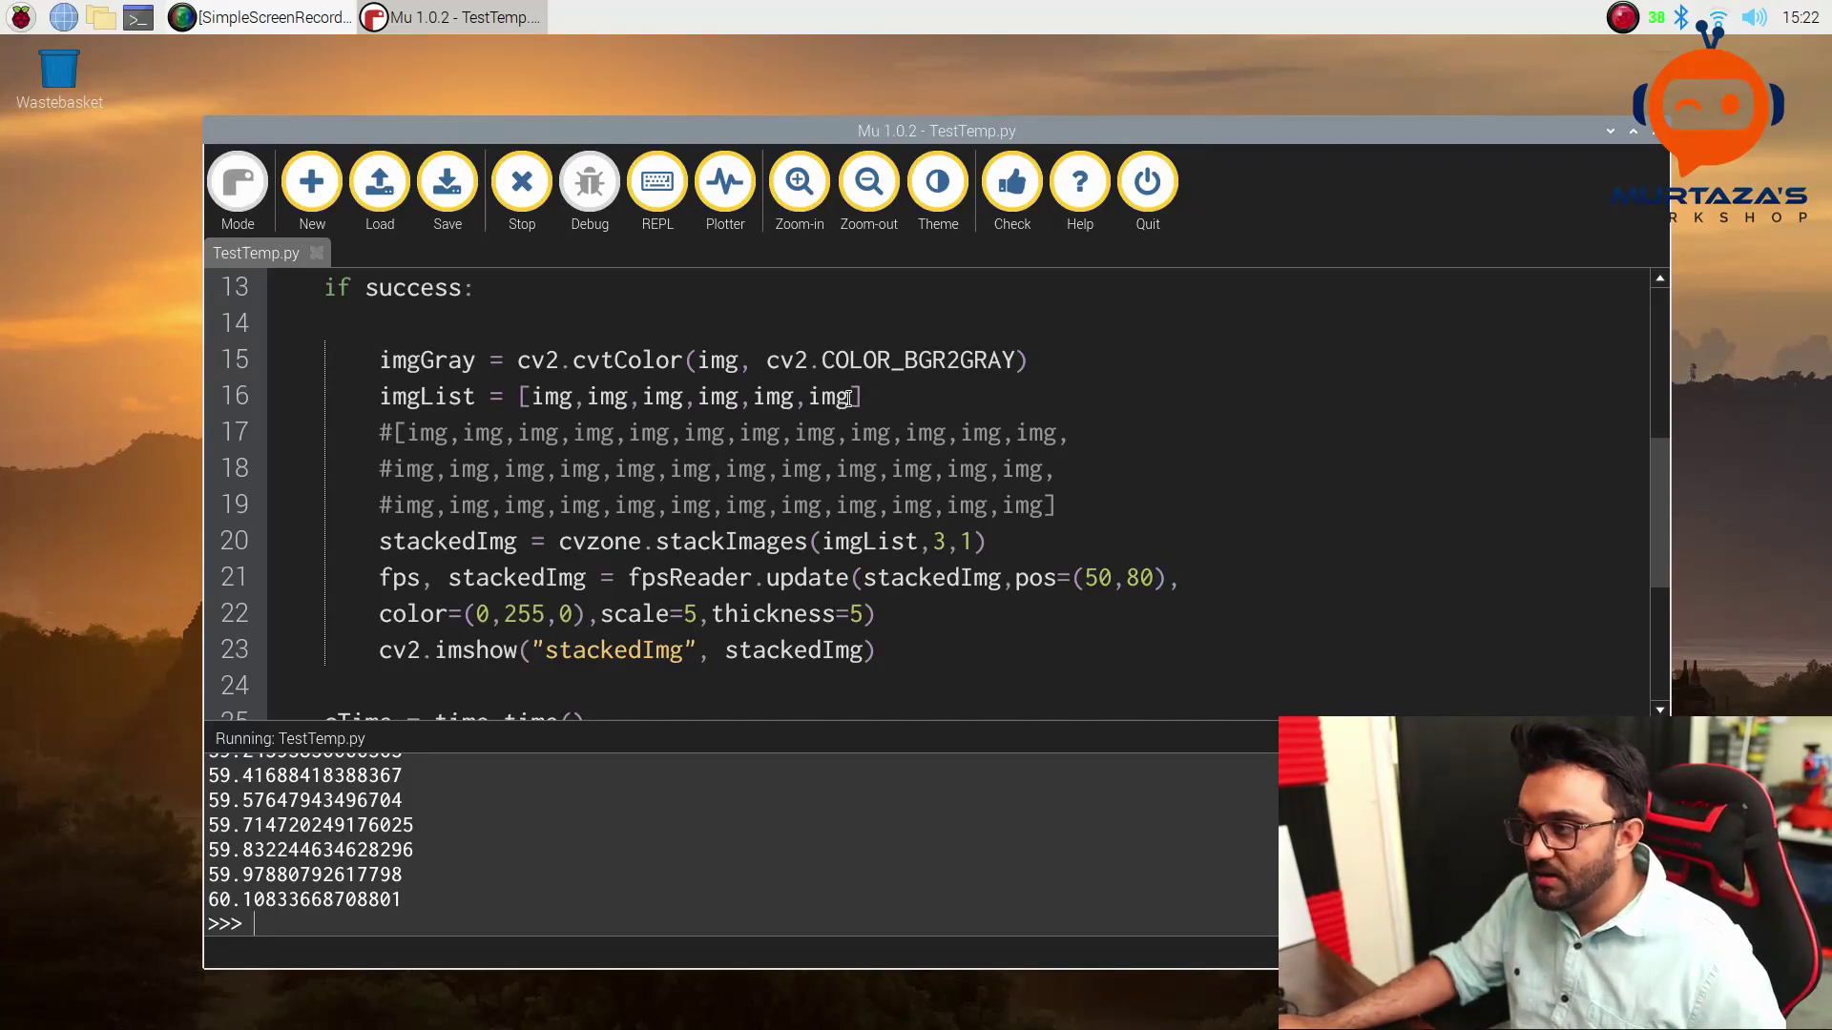
Duplicate the six image entries into a twelve-image list, save TestTemp.py, and stop the previous run.
left_click_drag(849, 397, 528, 397)
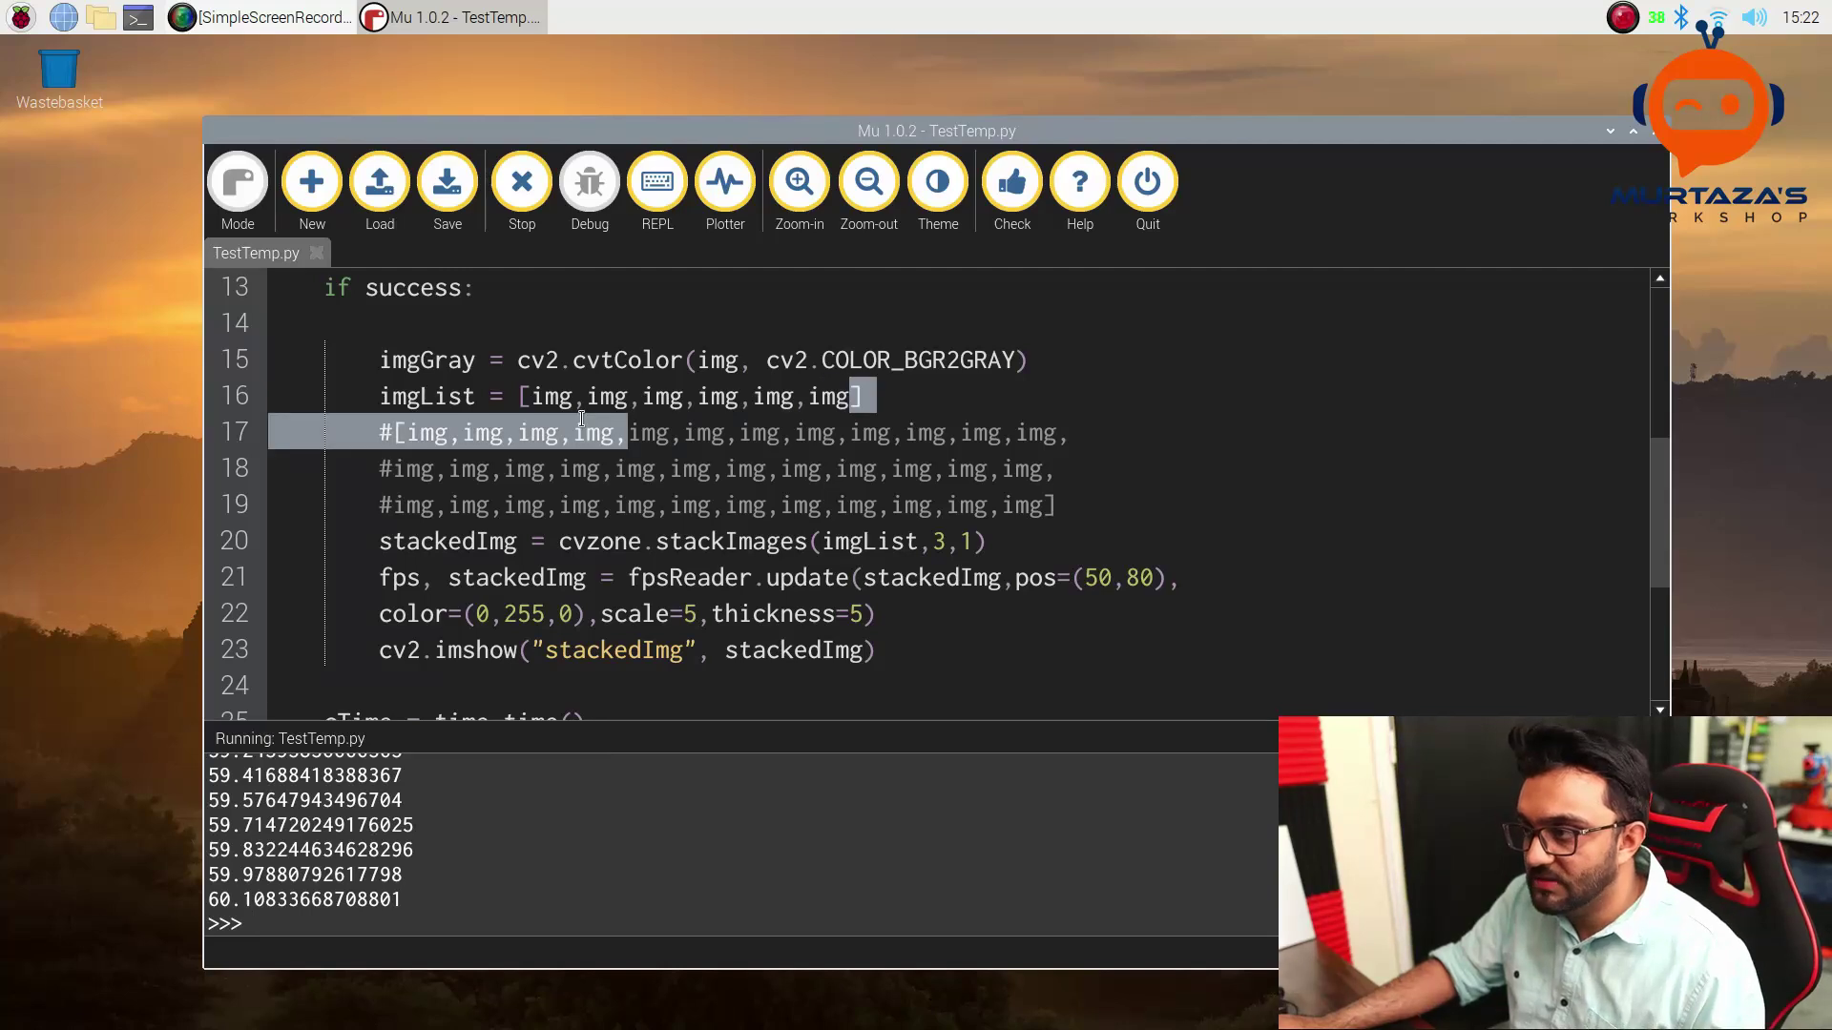
left_click(858, 396)
type(",")
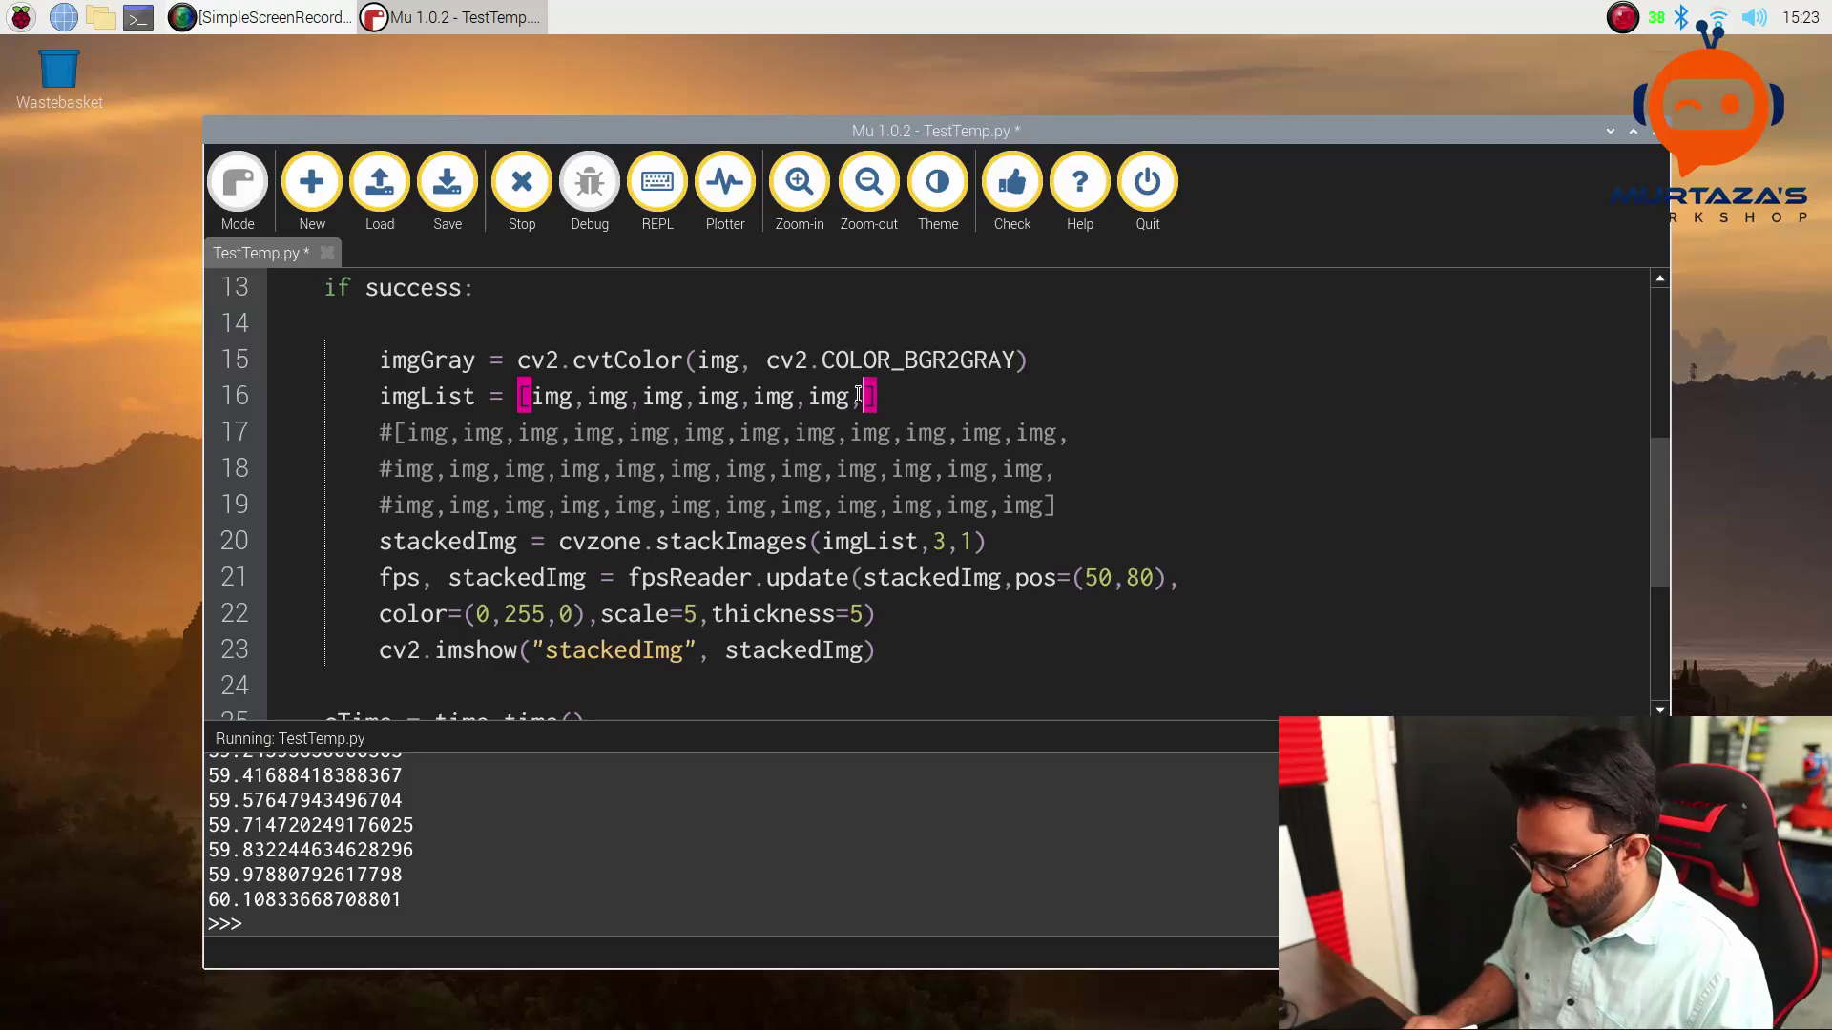
type(",img,img,img,img,img,img")
key("ctrl+s")
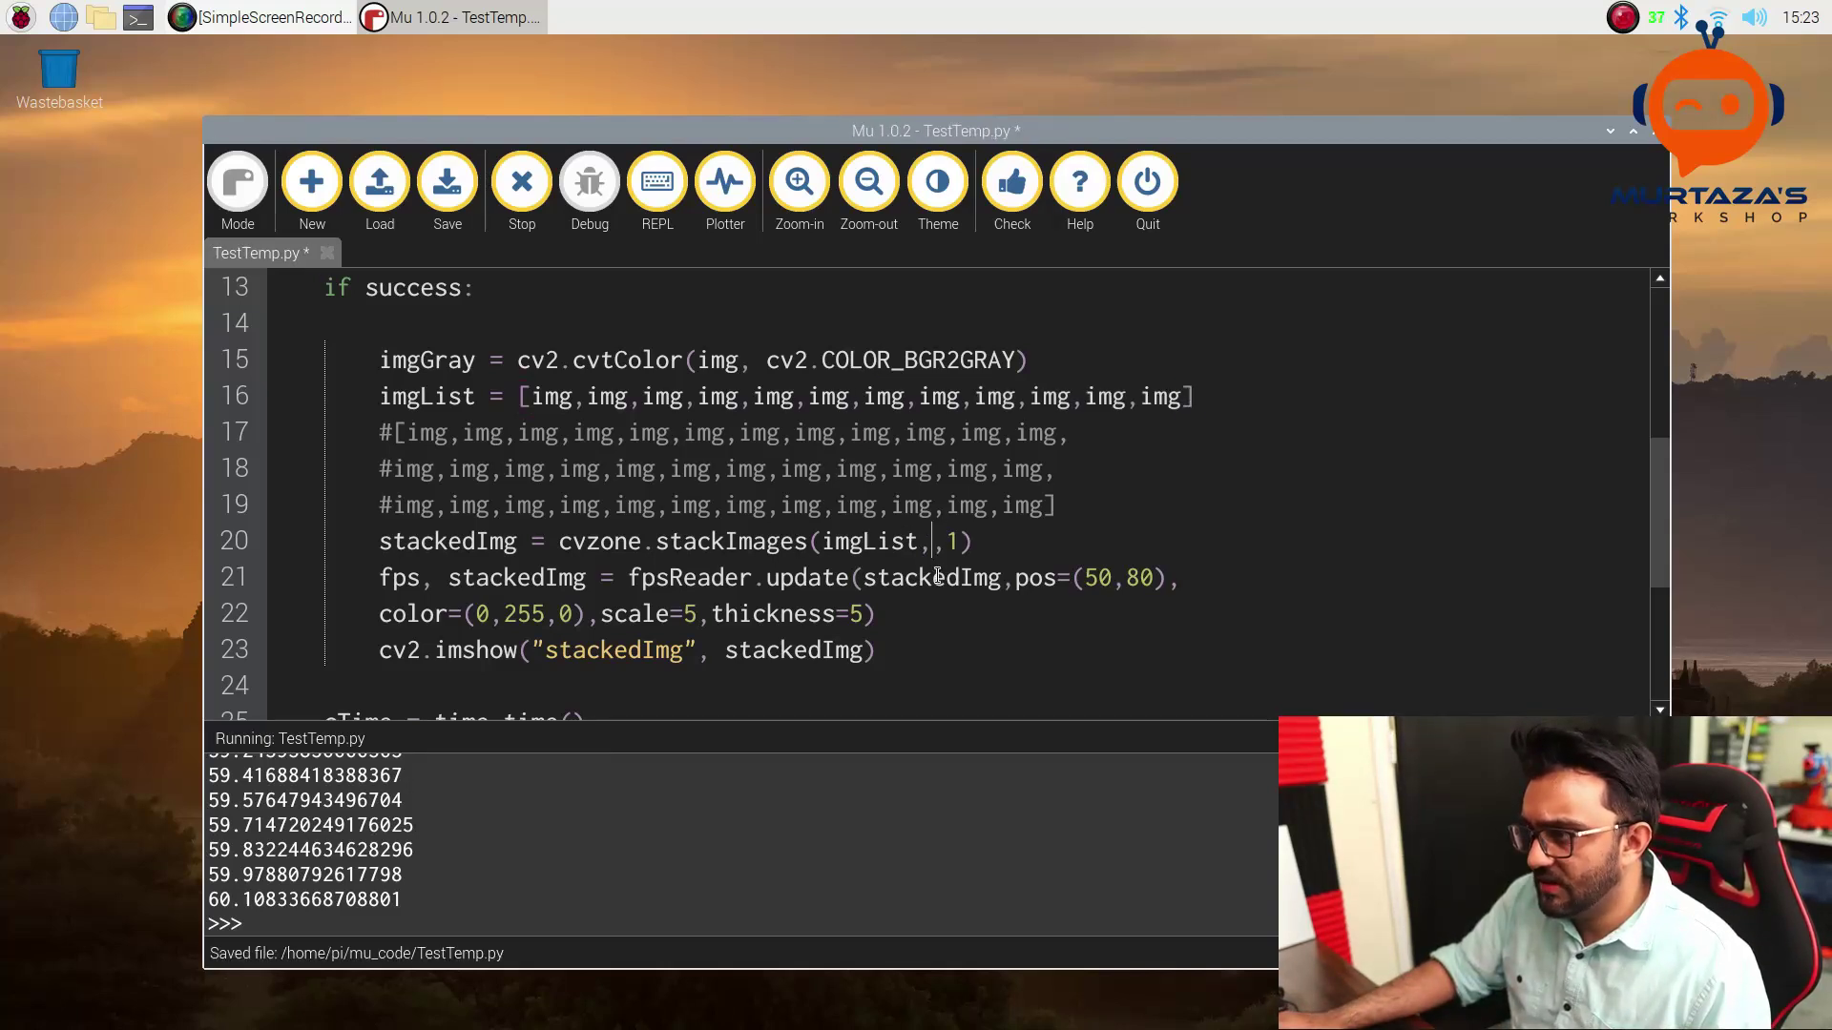
type("4")
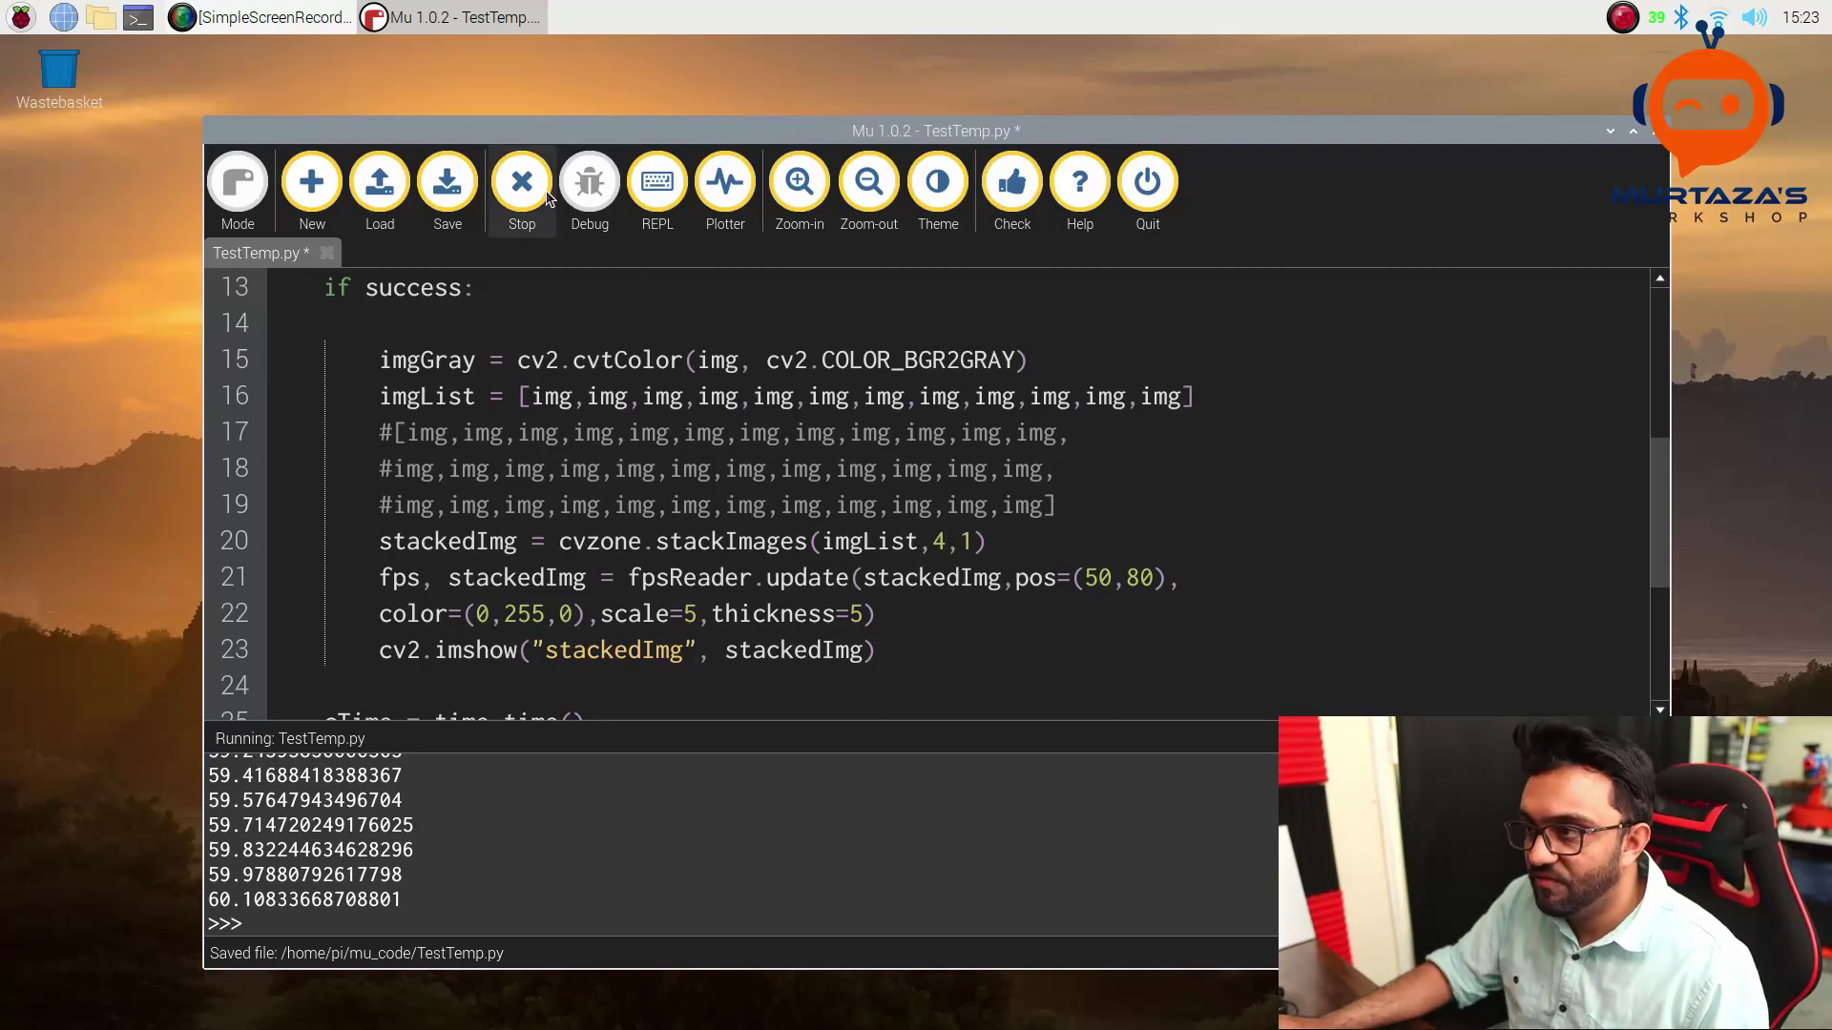
left_click(532, 194)
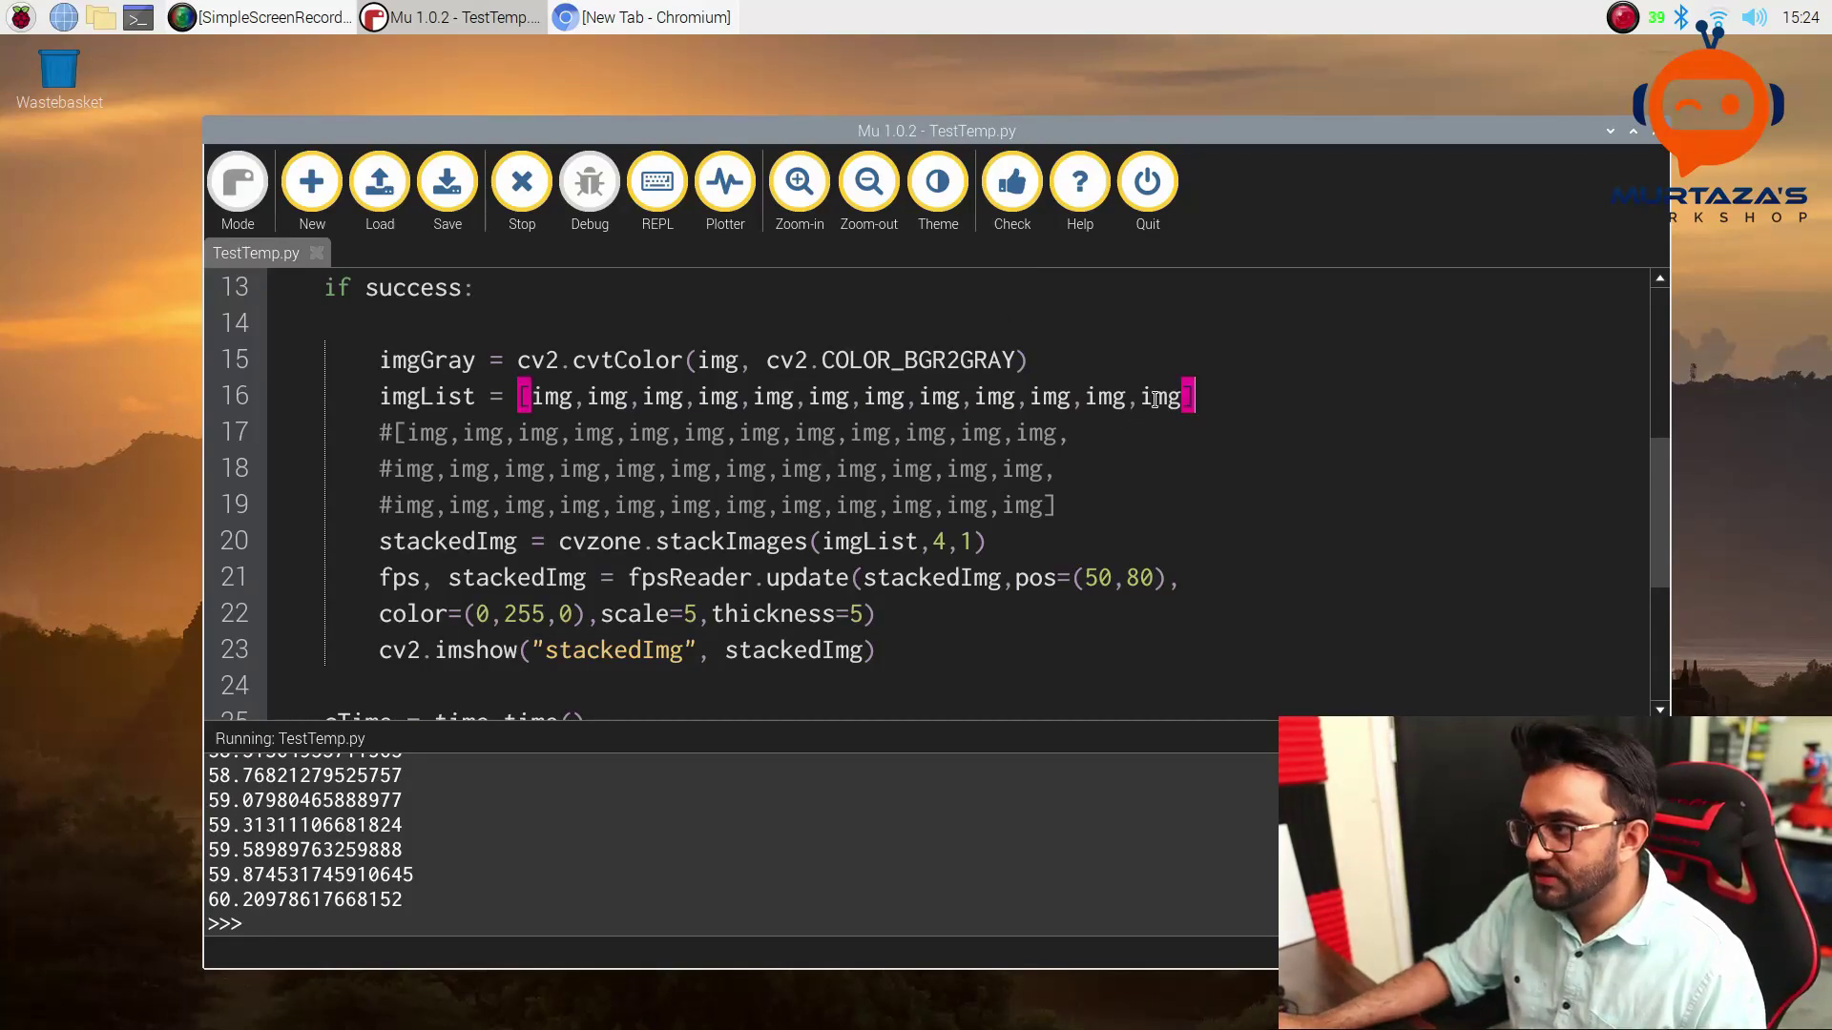
Delete the twelve-image list and join the three uncommented 36-image rows onto the imgList line.
left_click_drag(1195, 397, 518, 399)
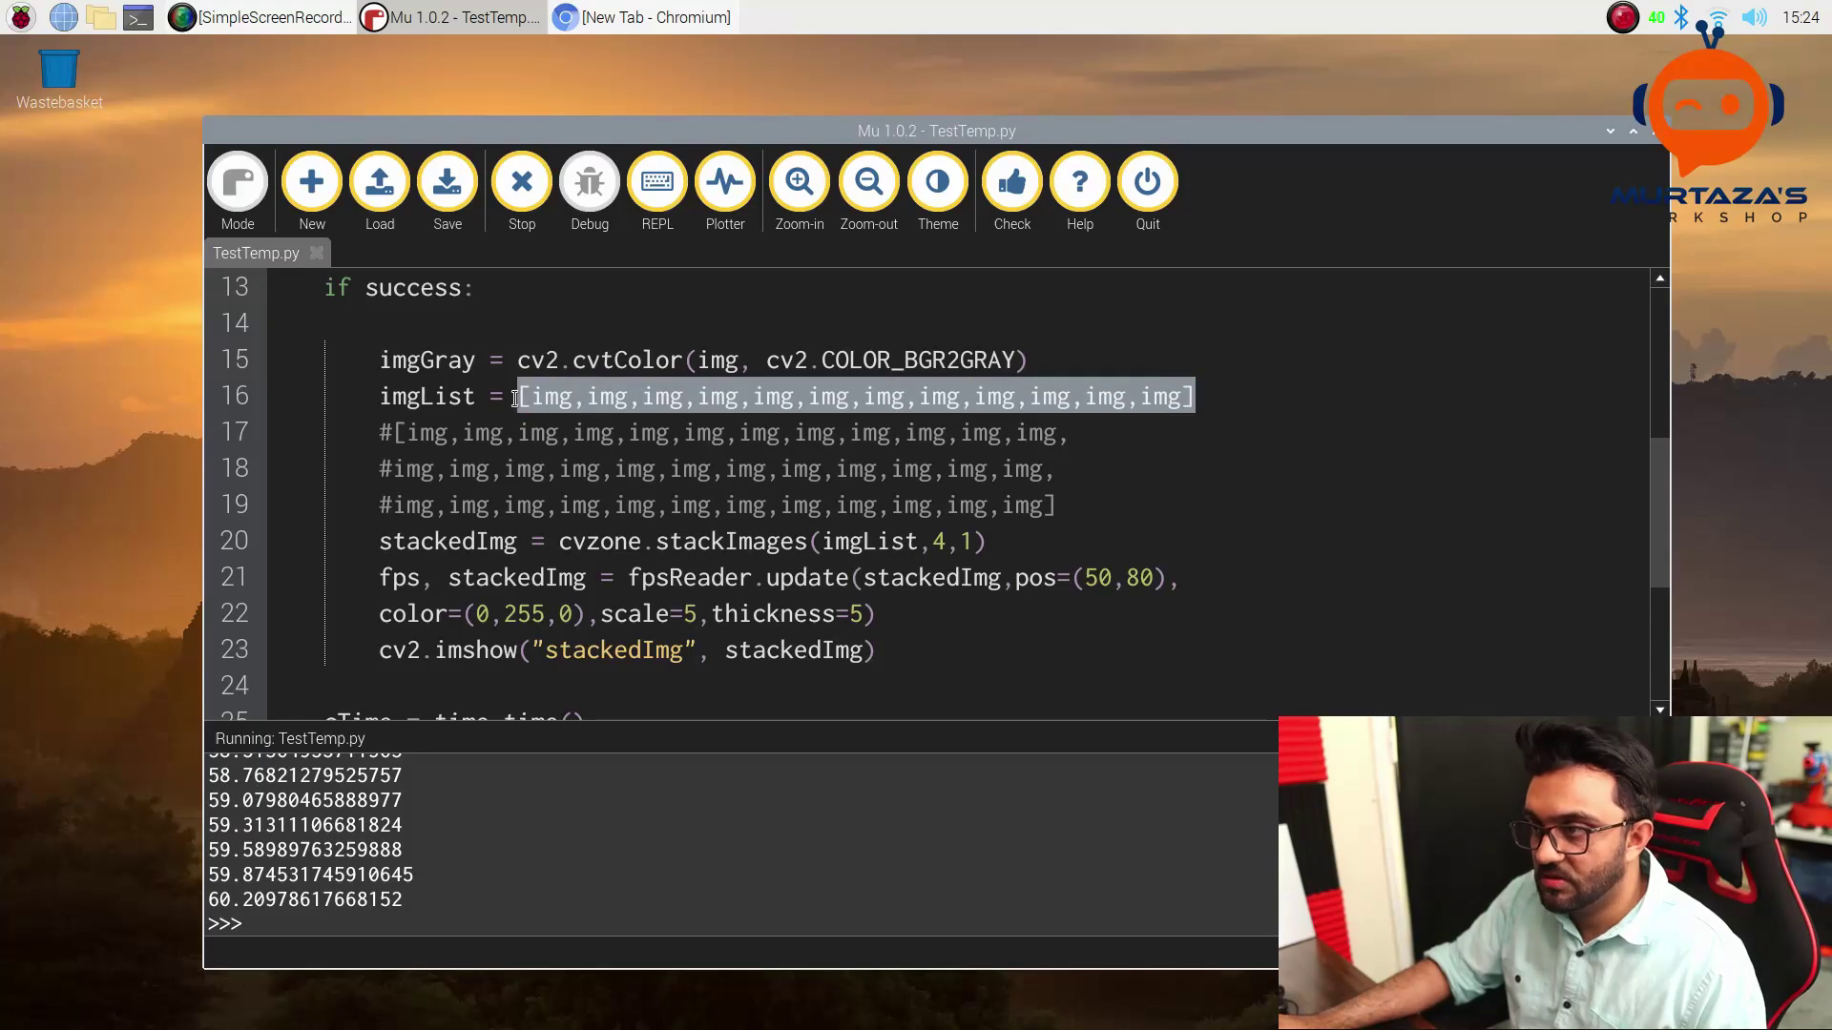
key("BackSpace")
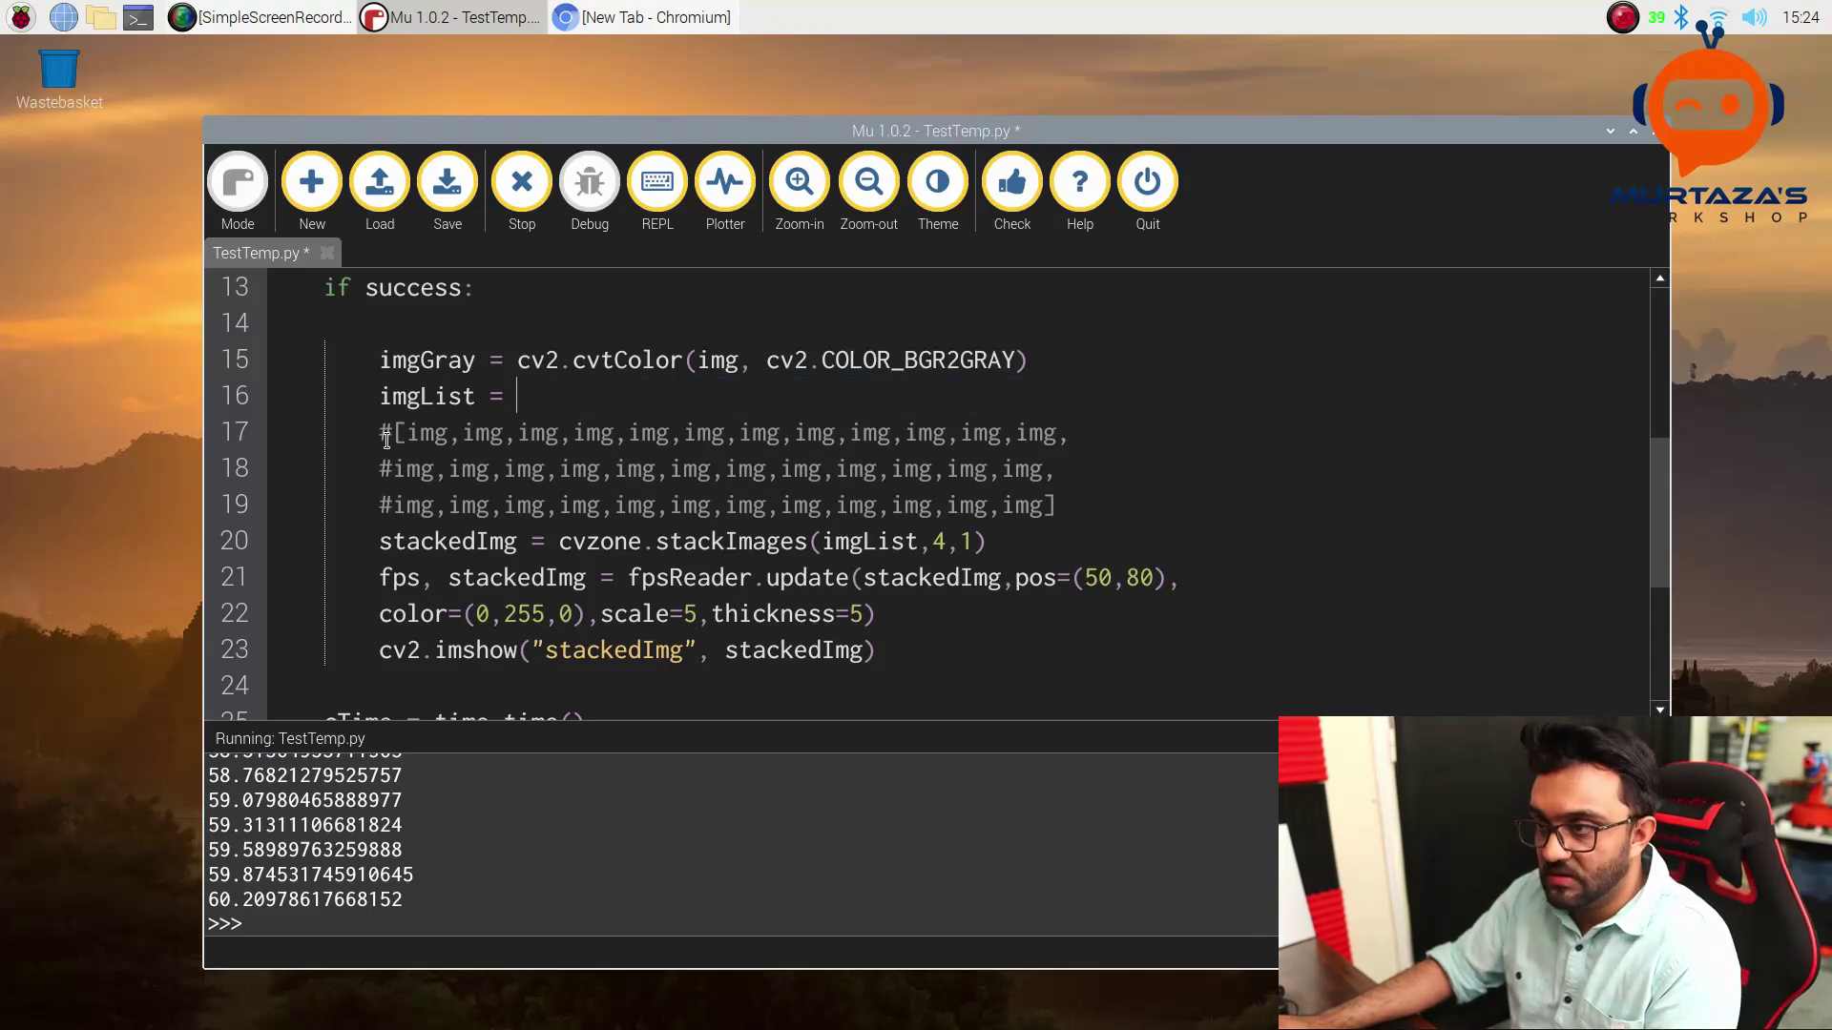
left_click(386, 433)
key("BackSpace")
left_click(388, 471)
key("BackSpace")
left_click(389, 505)
key("BackSpace")
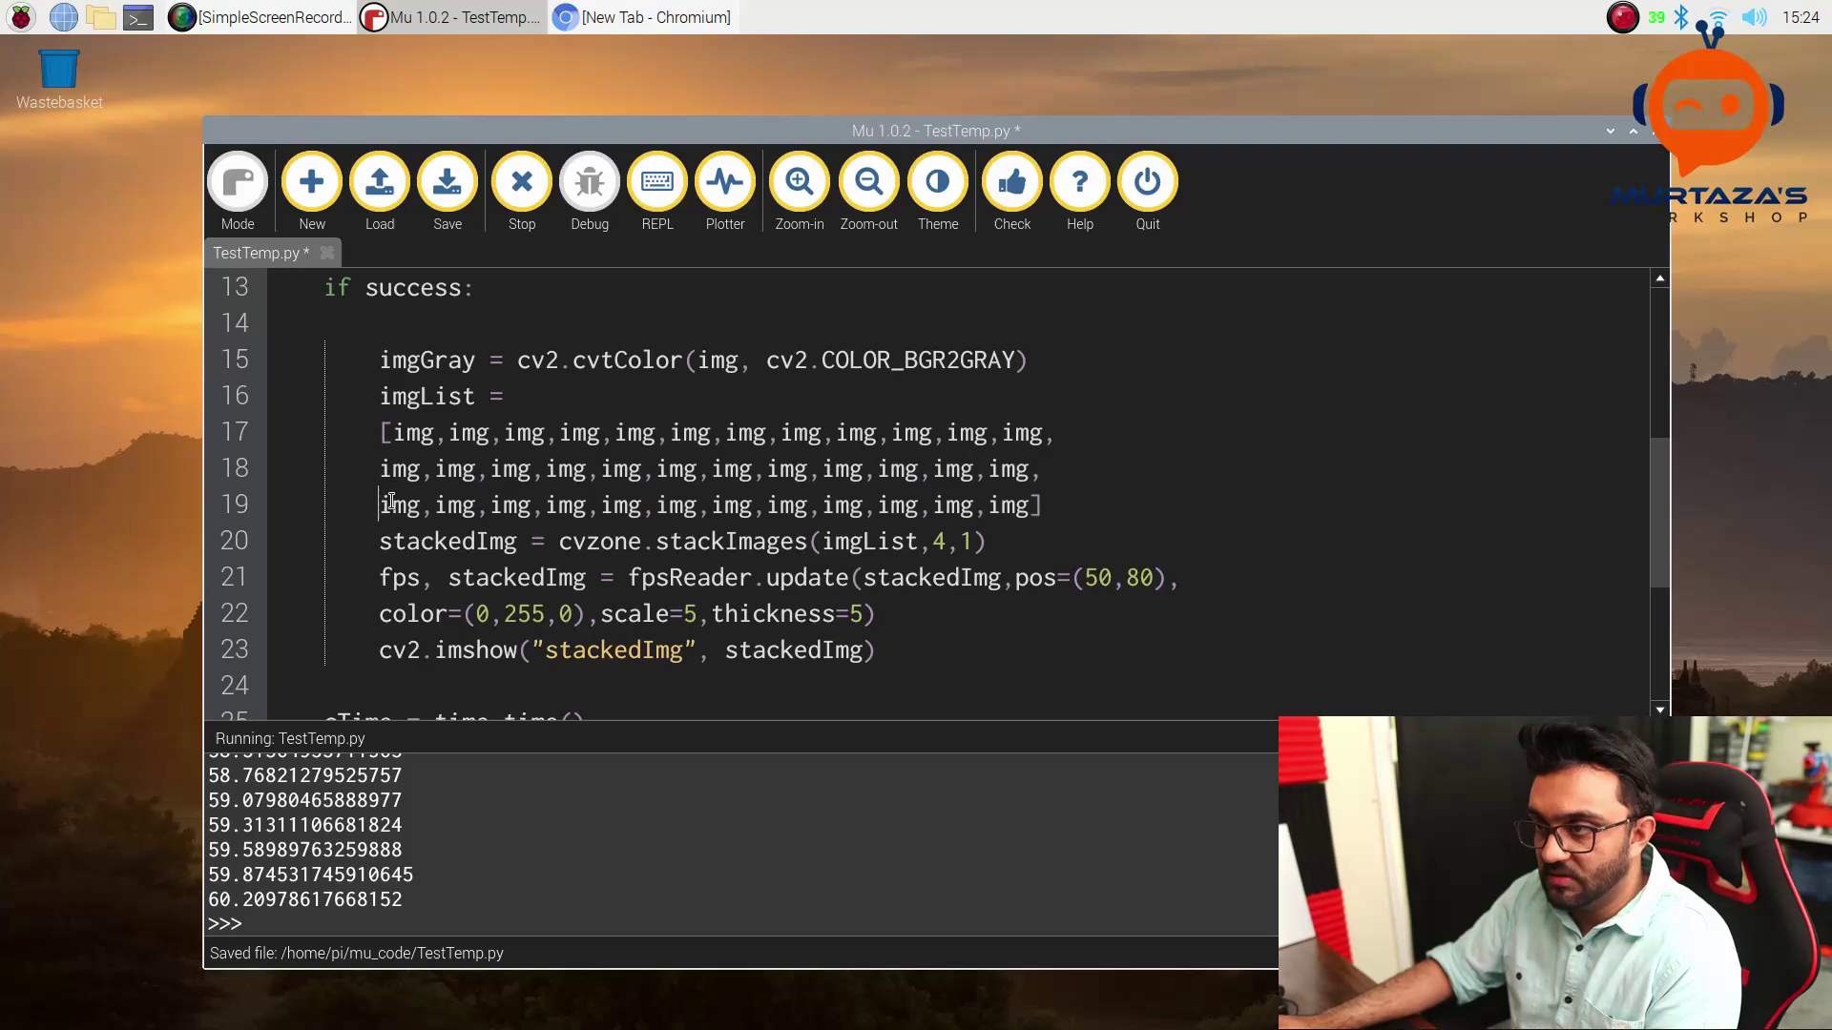
key("BackSpace")
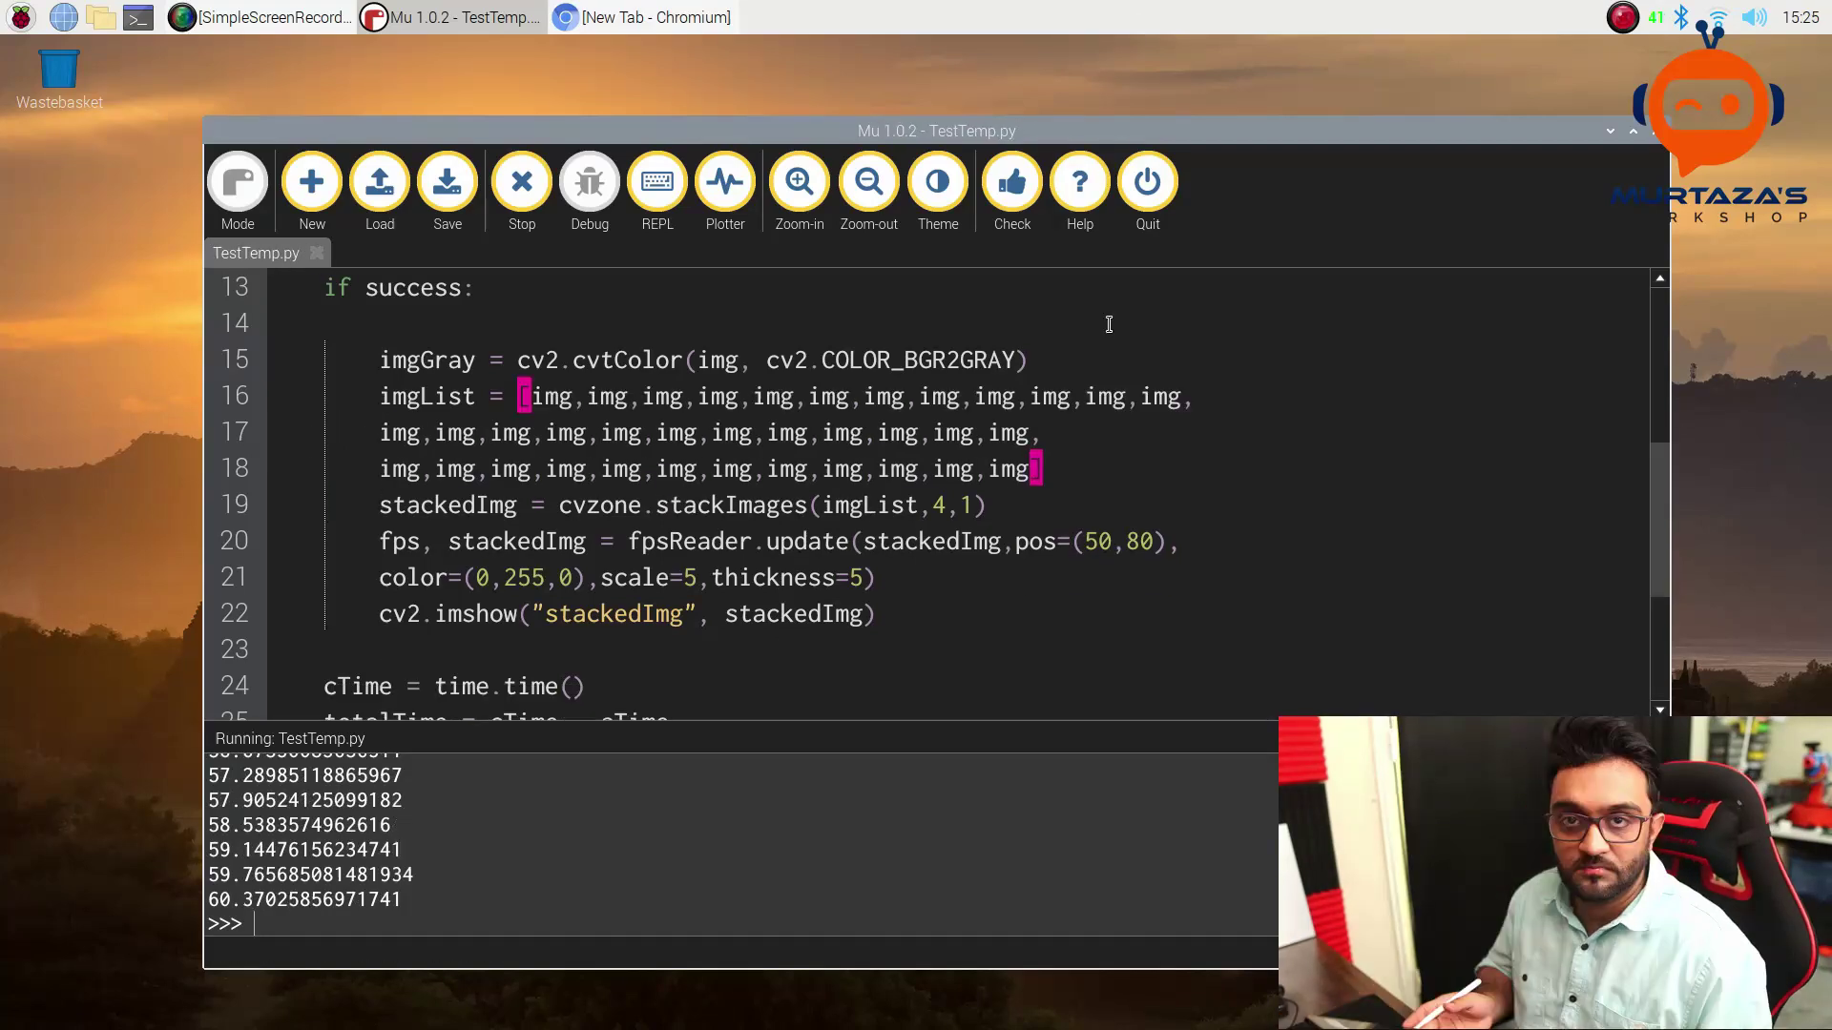